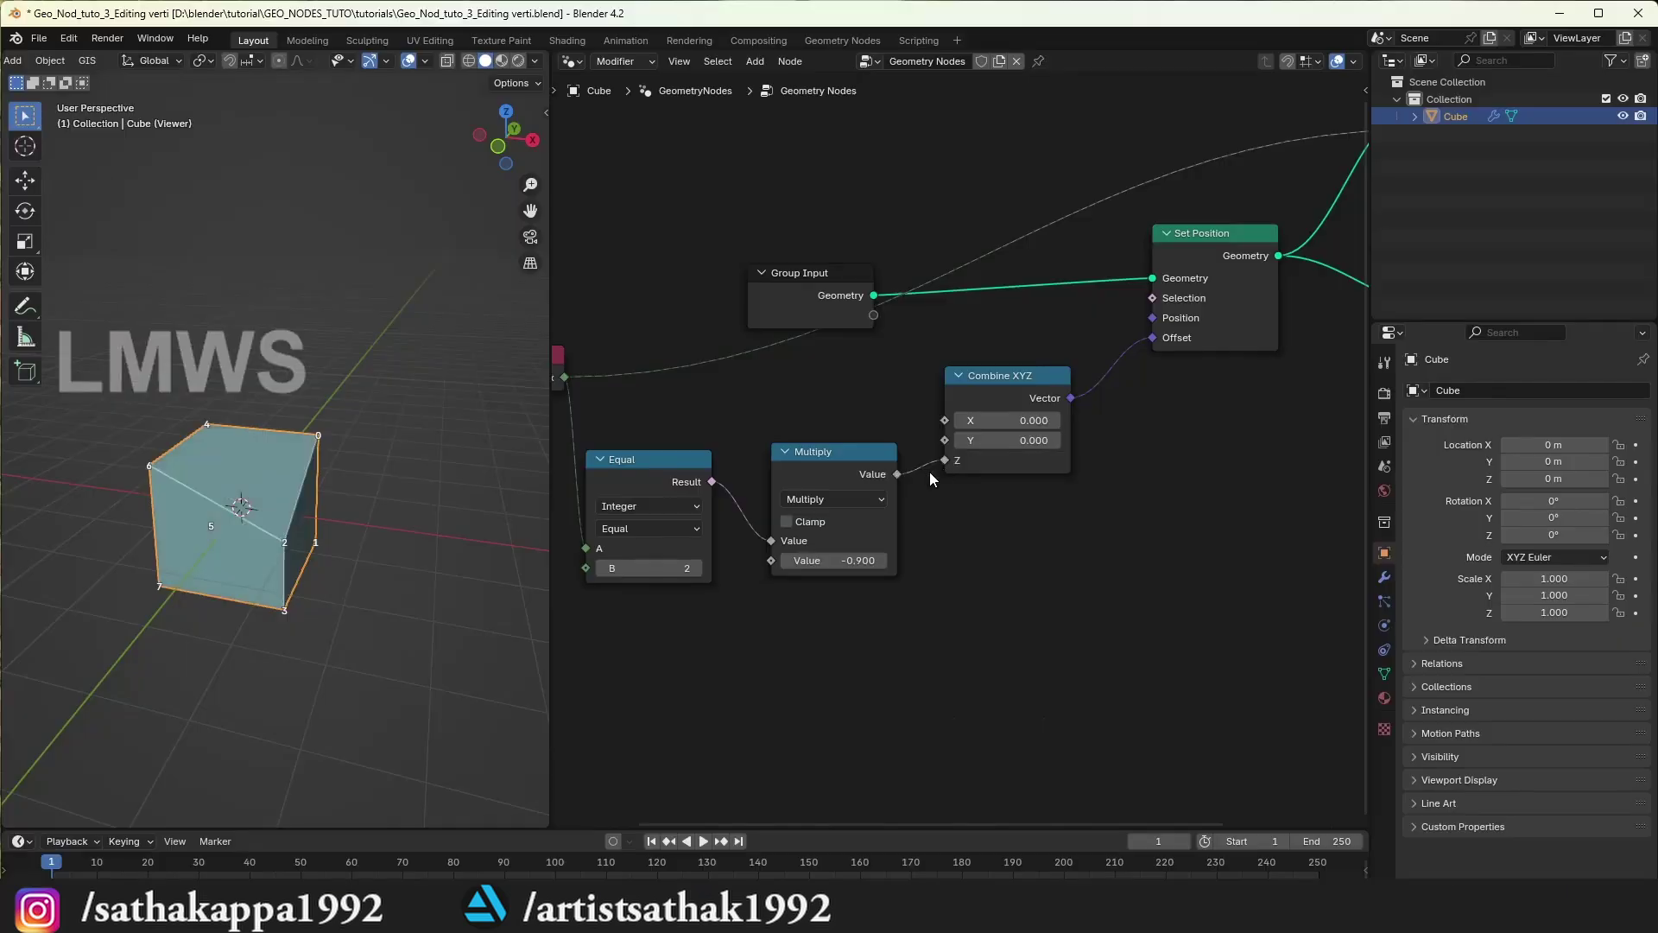
# Step: Nudge the Multiply value, link it into Combine XYZ, and select Cube.001
pyautogui.moveTo(833, 560); pyautogui.dragTo(950, 559)
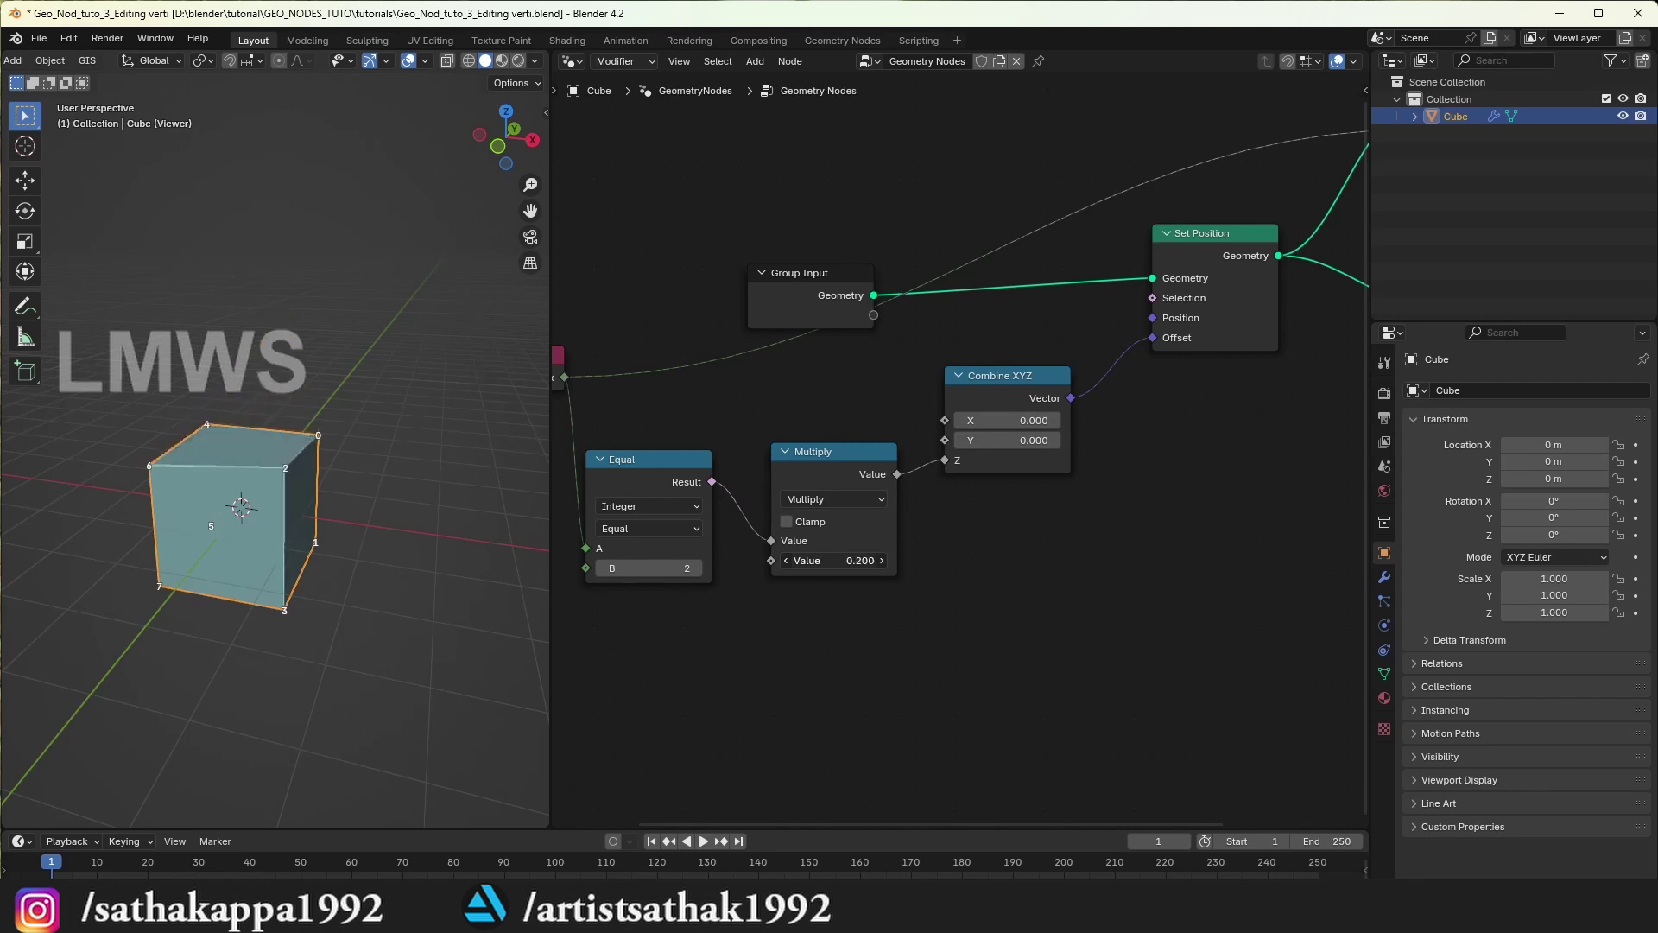
pyautogui.moveTo(898, 476); pyautogui.dragTo(944, 421)
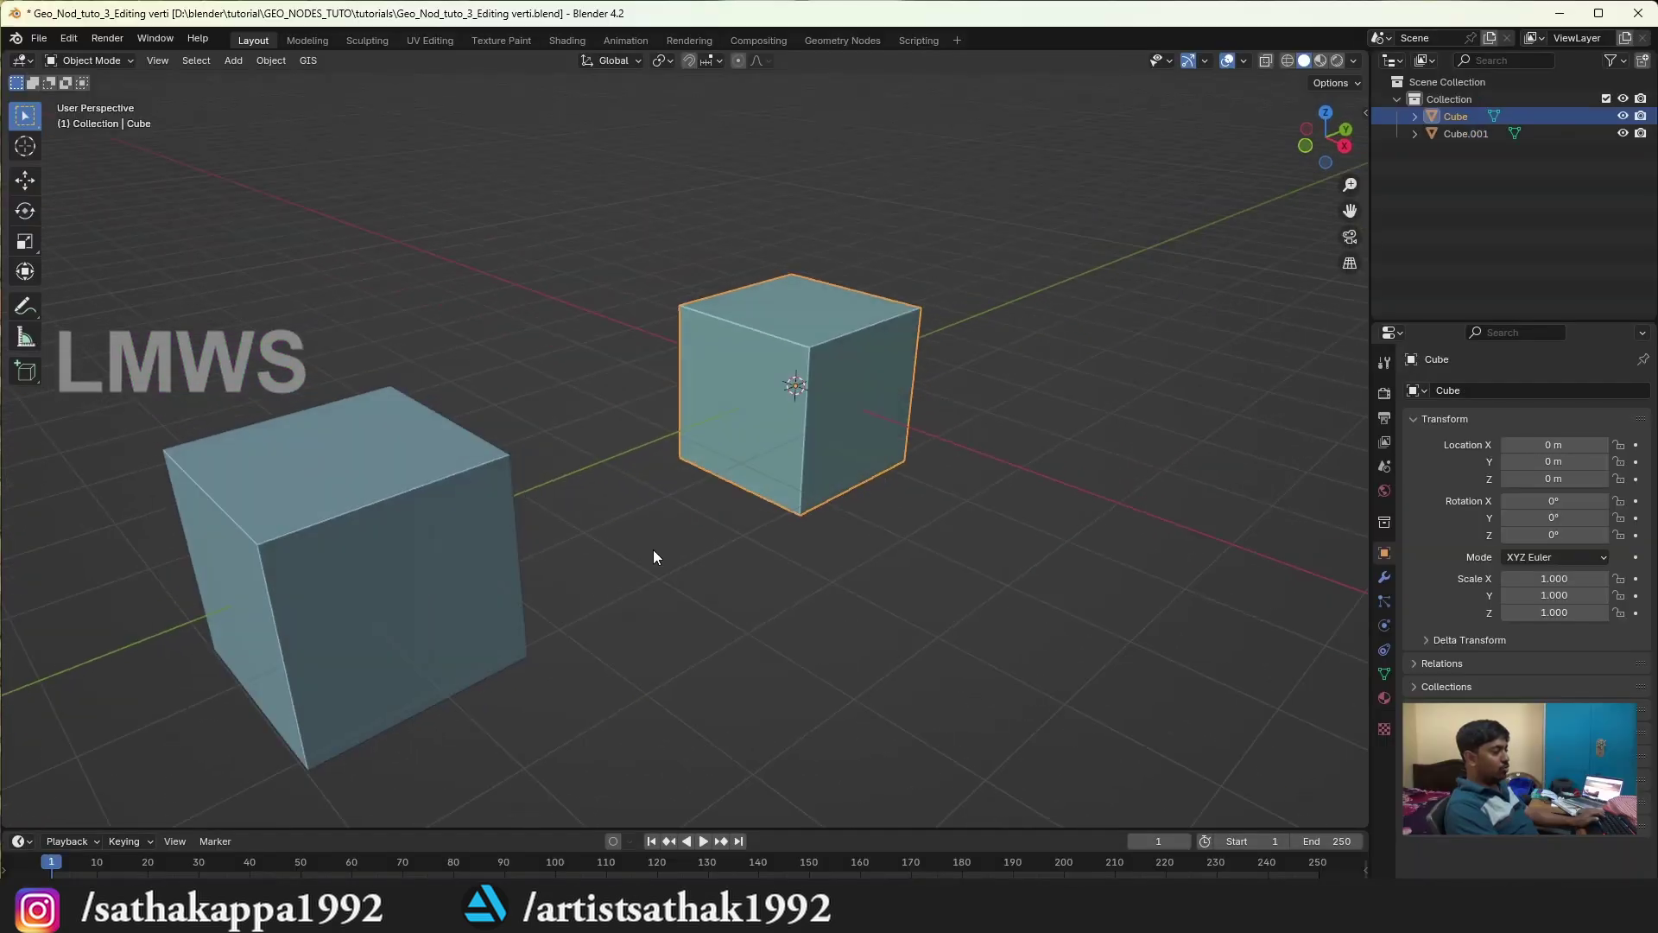
pyautogui.click(469, 562)
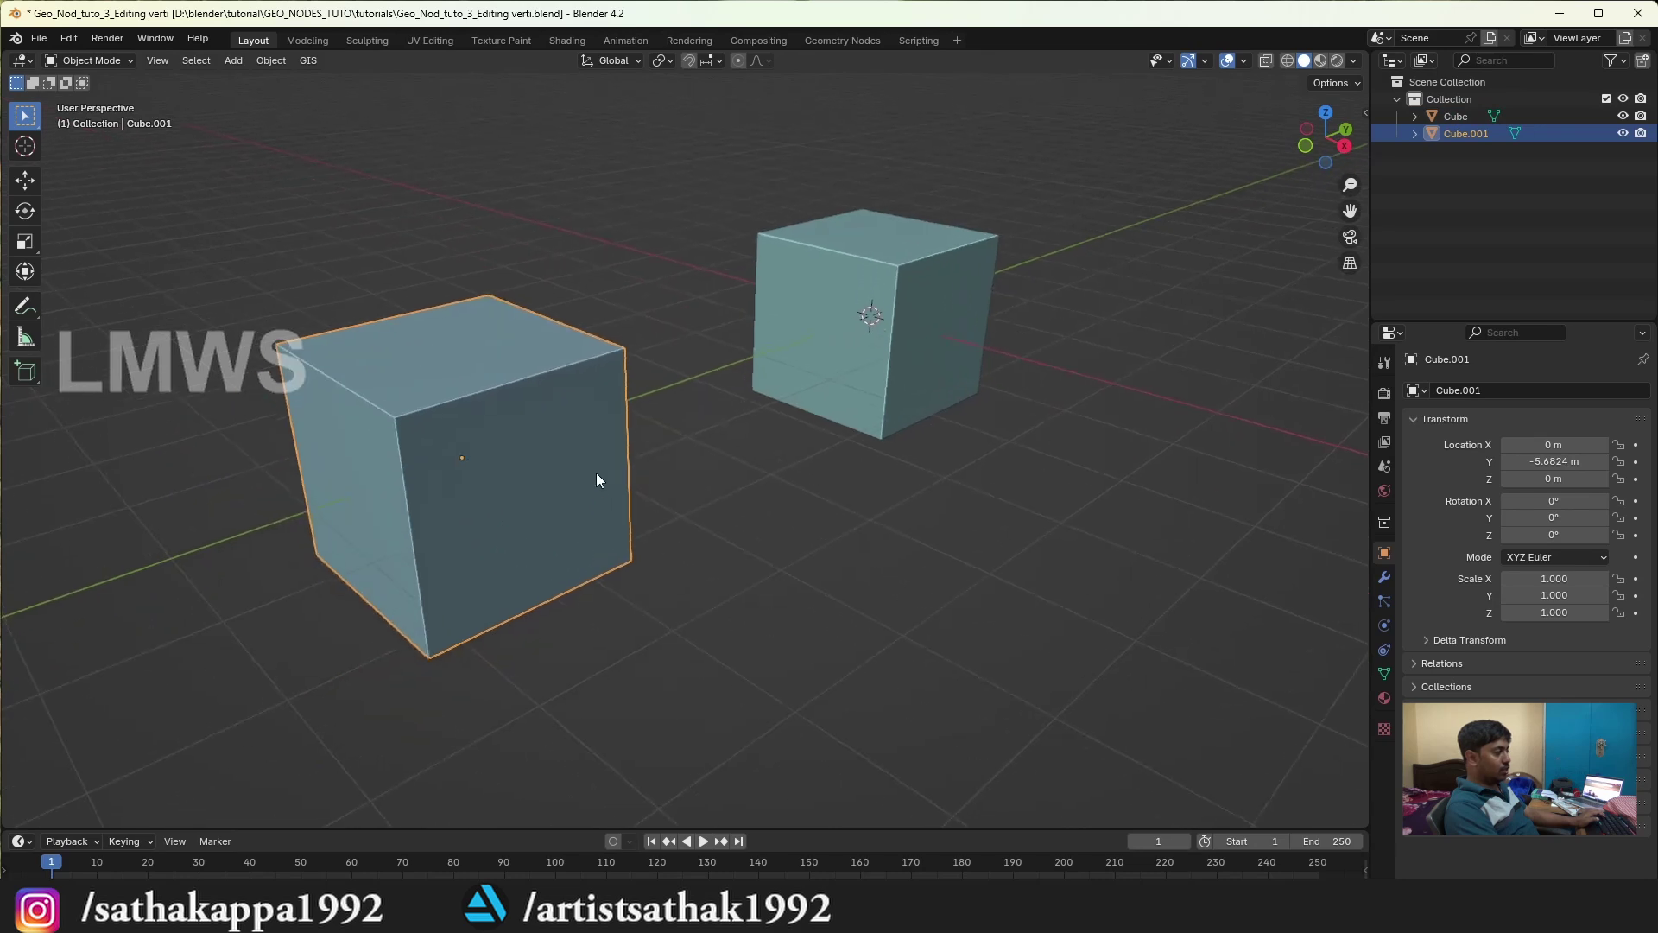
# Step: In Edit Mode on Cube.001, grab the top-right corner vertex and cancel the move
pyautogui.press('Tab')
pyautogui.click(84, 60)
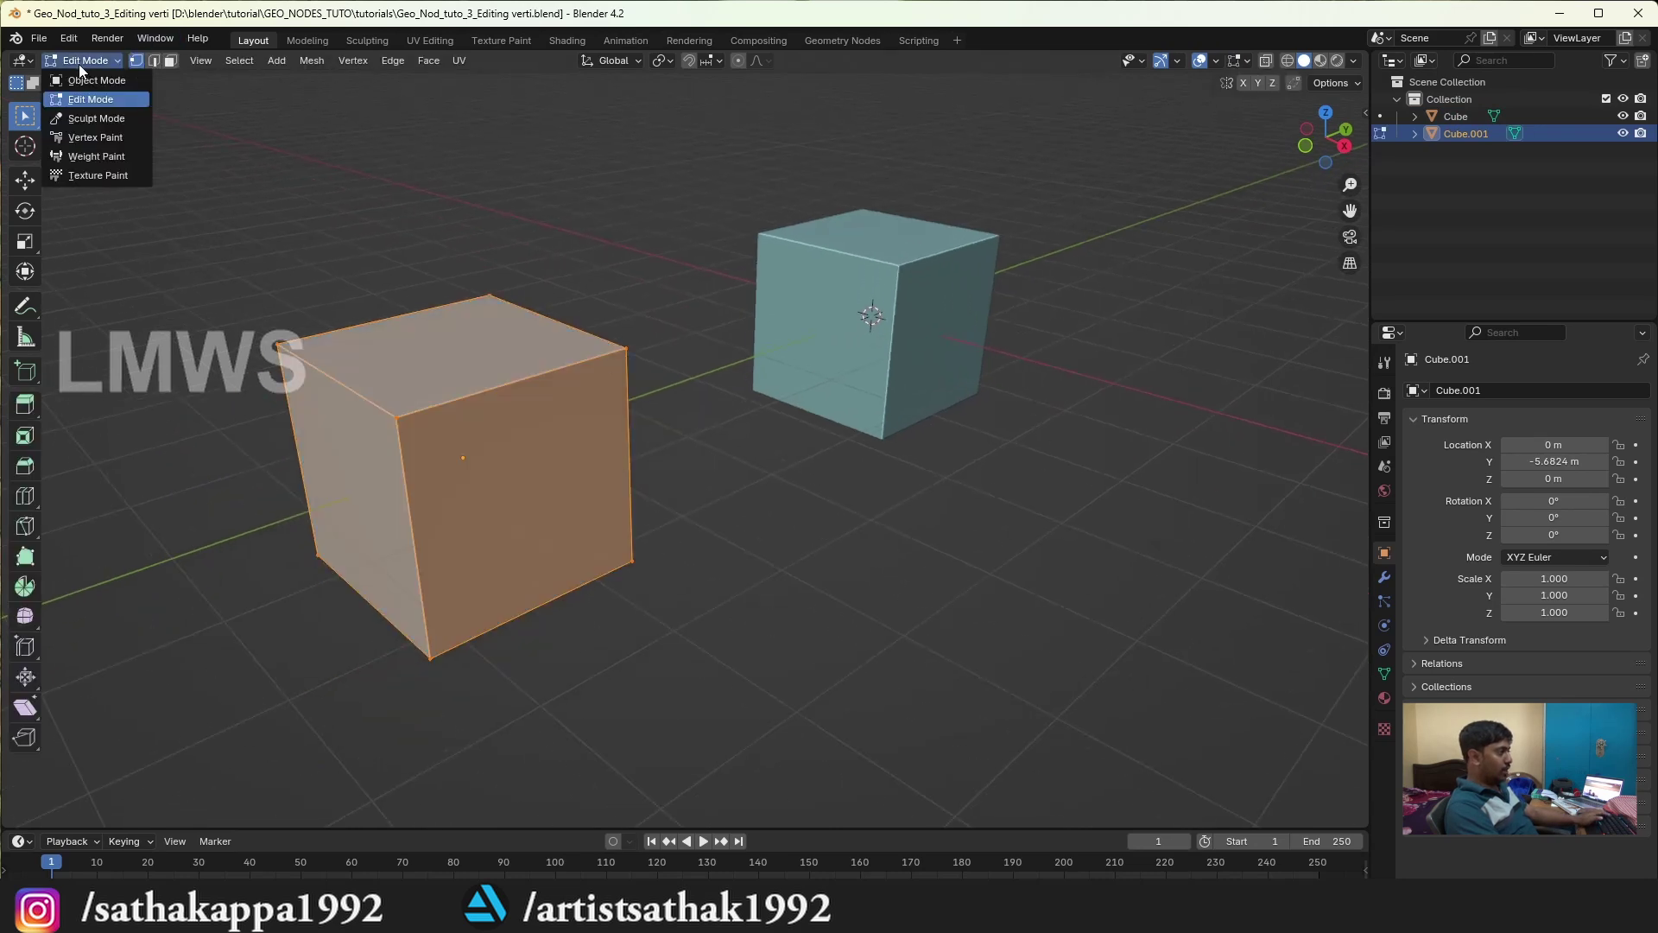
pyautogui.hotkey('alt', 'a')
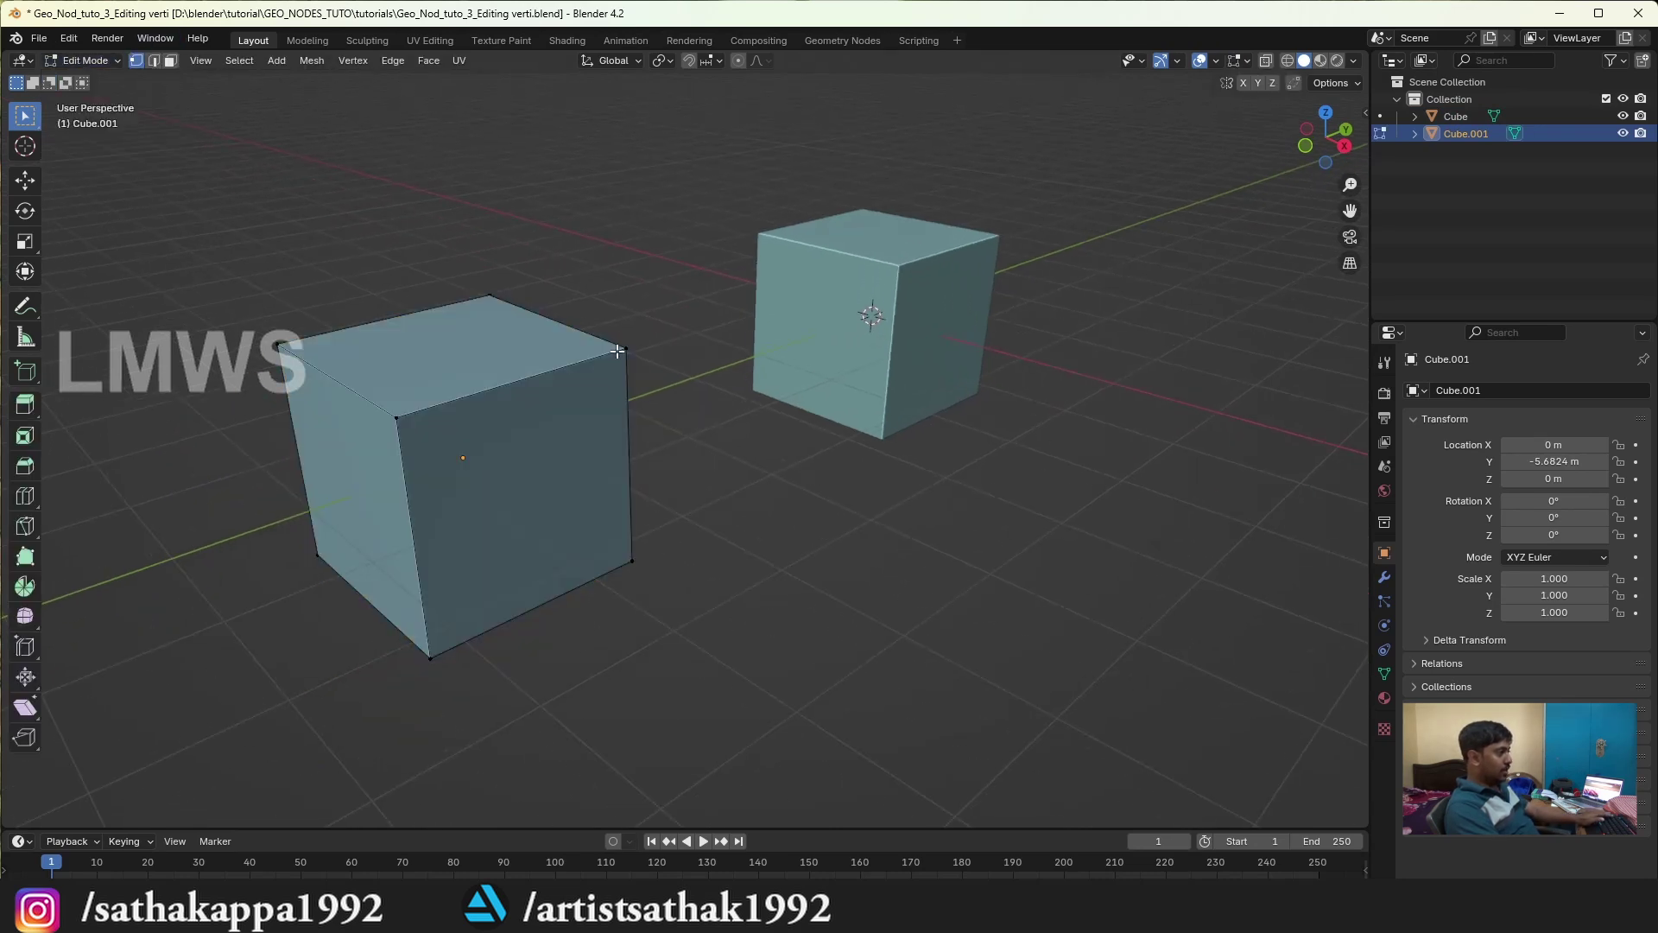
pyautogui.click(627, 352)
pyautogui.press('g')
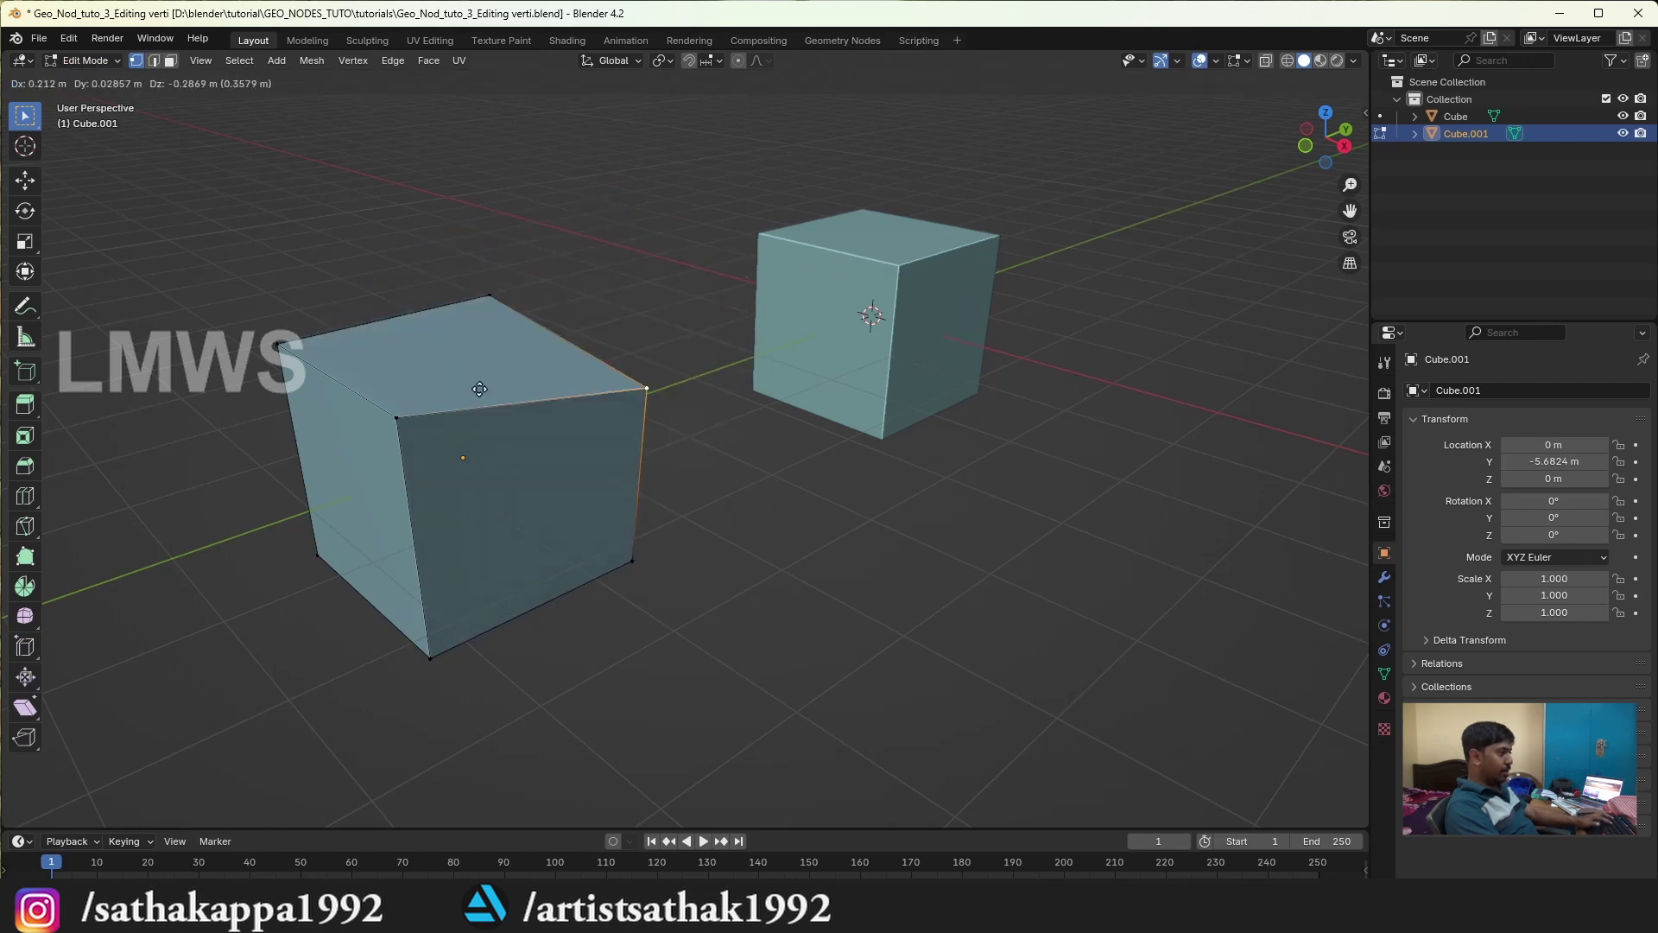
pyautogui.press('Escape')
# Step: In edge select mode, grab the top-front edge and cancel the move
pyautogui.press('2')
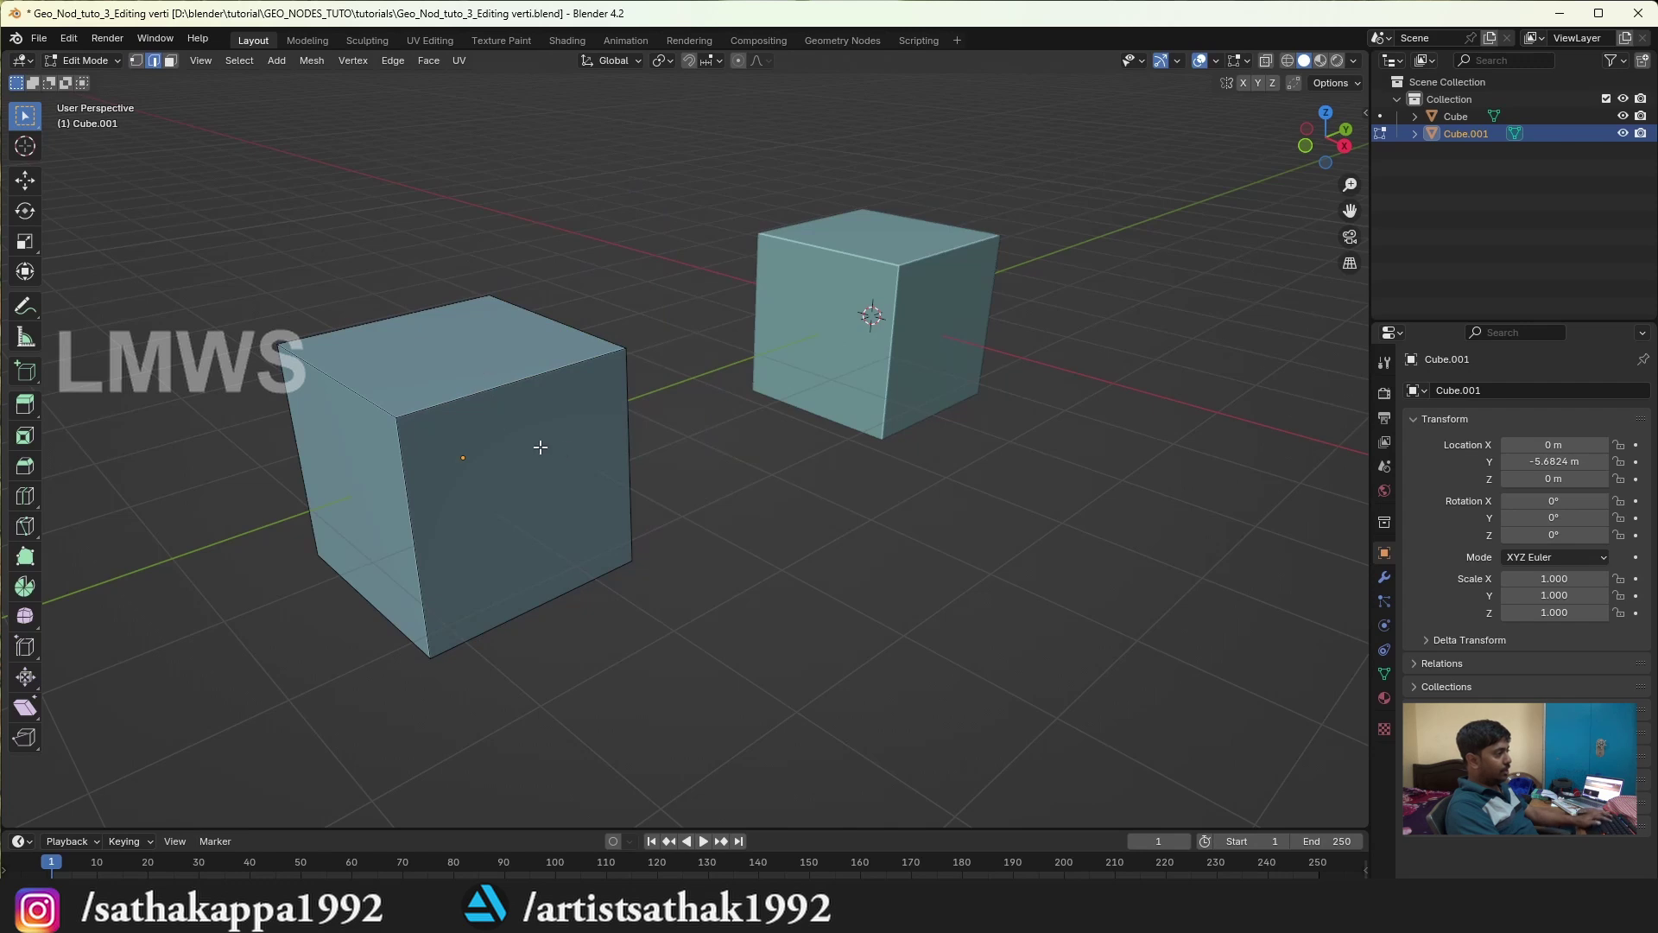
pyautogui.click(500, 390)
pyautogui.press('g')
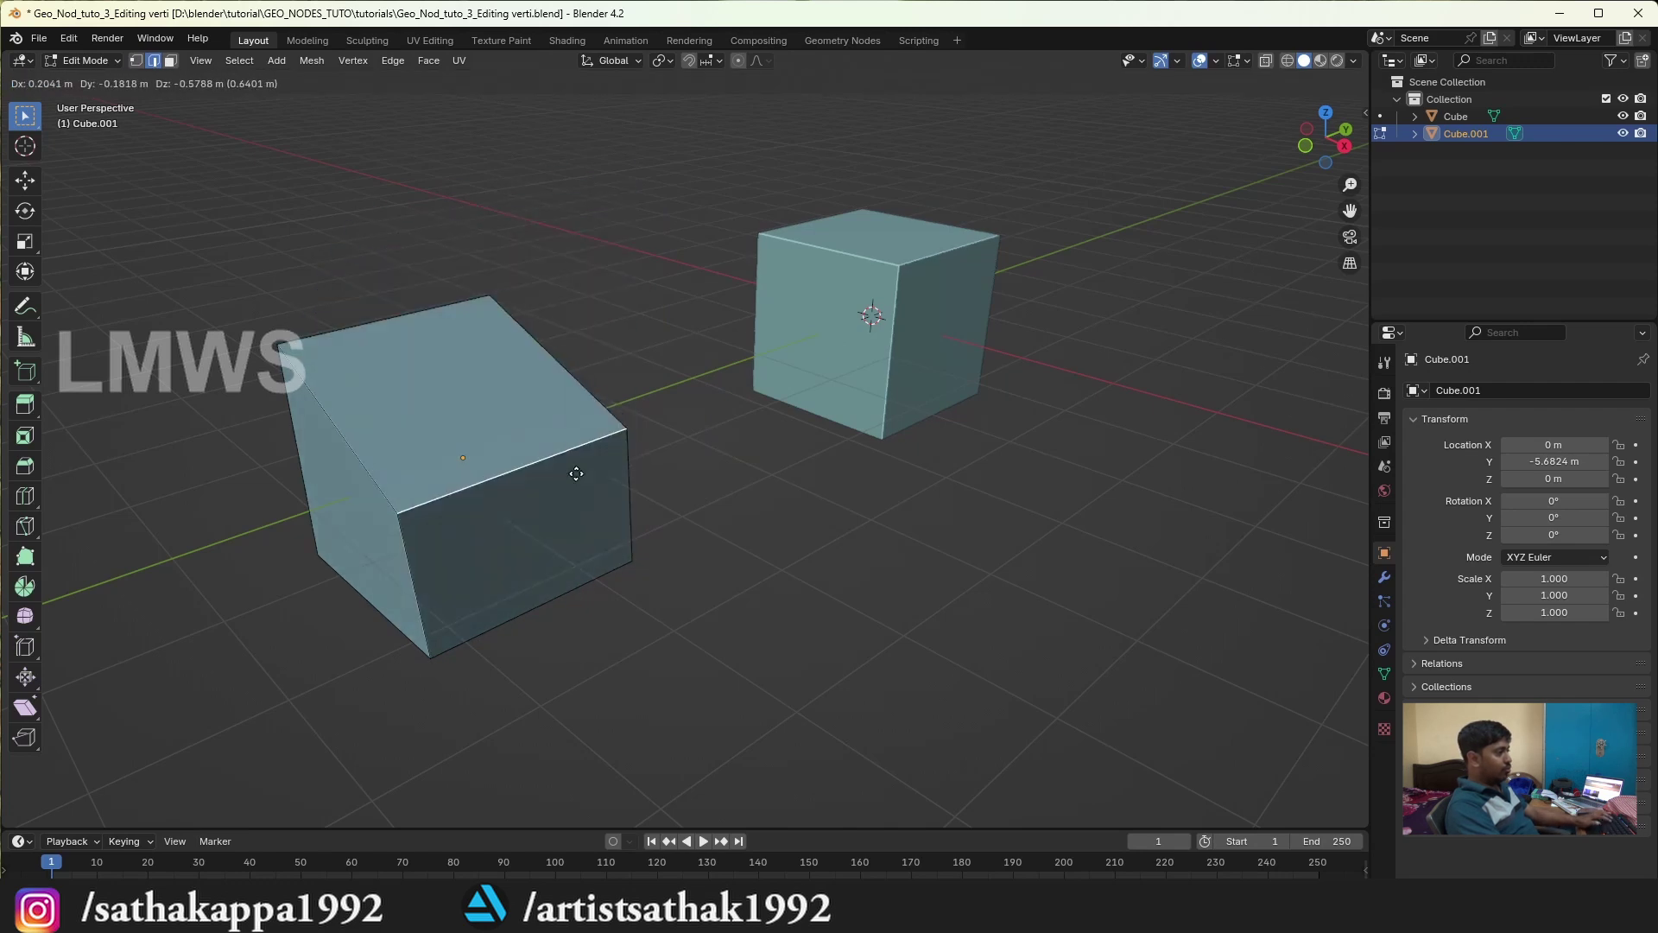
pyautogui.press('Escape')
# Step: In face select mode, grab the top and front faces, cancel both, then leave Edit Mode
pyautogui.click(172, 64)
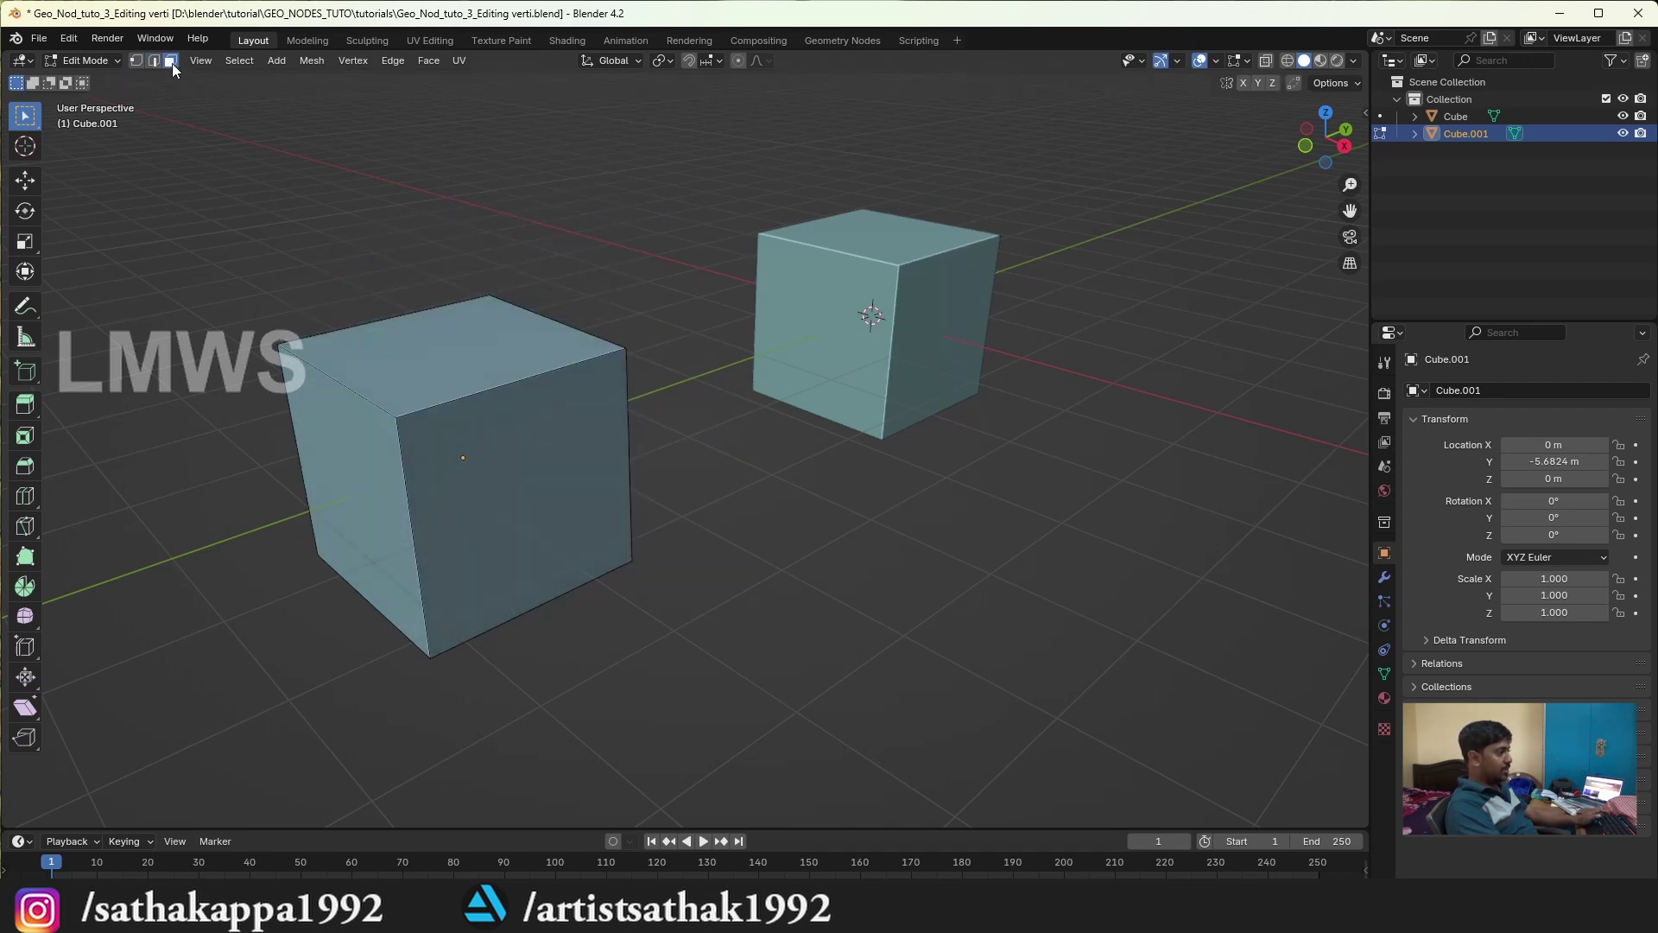
pyautogui.click(440, 366)
pyautogui.press('g')
pyautogui.press('Escape')
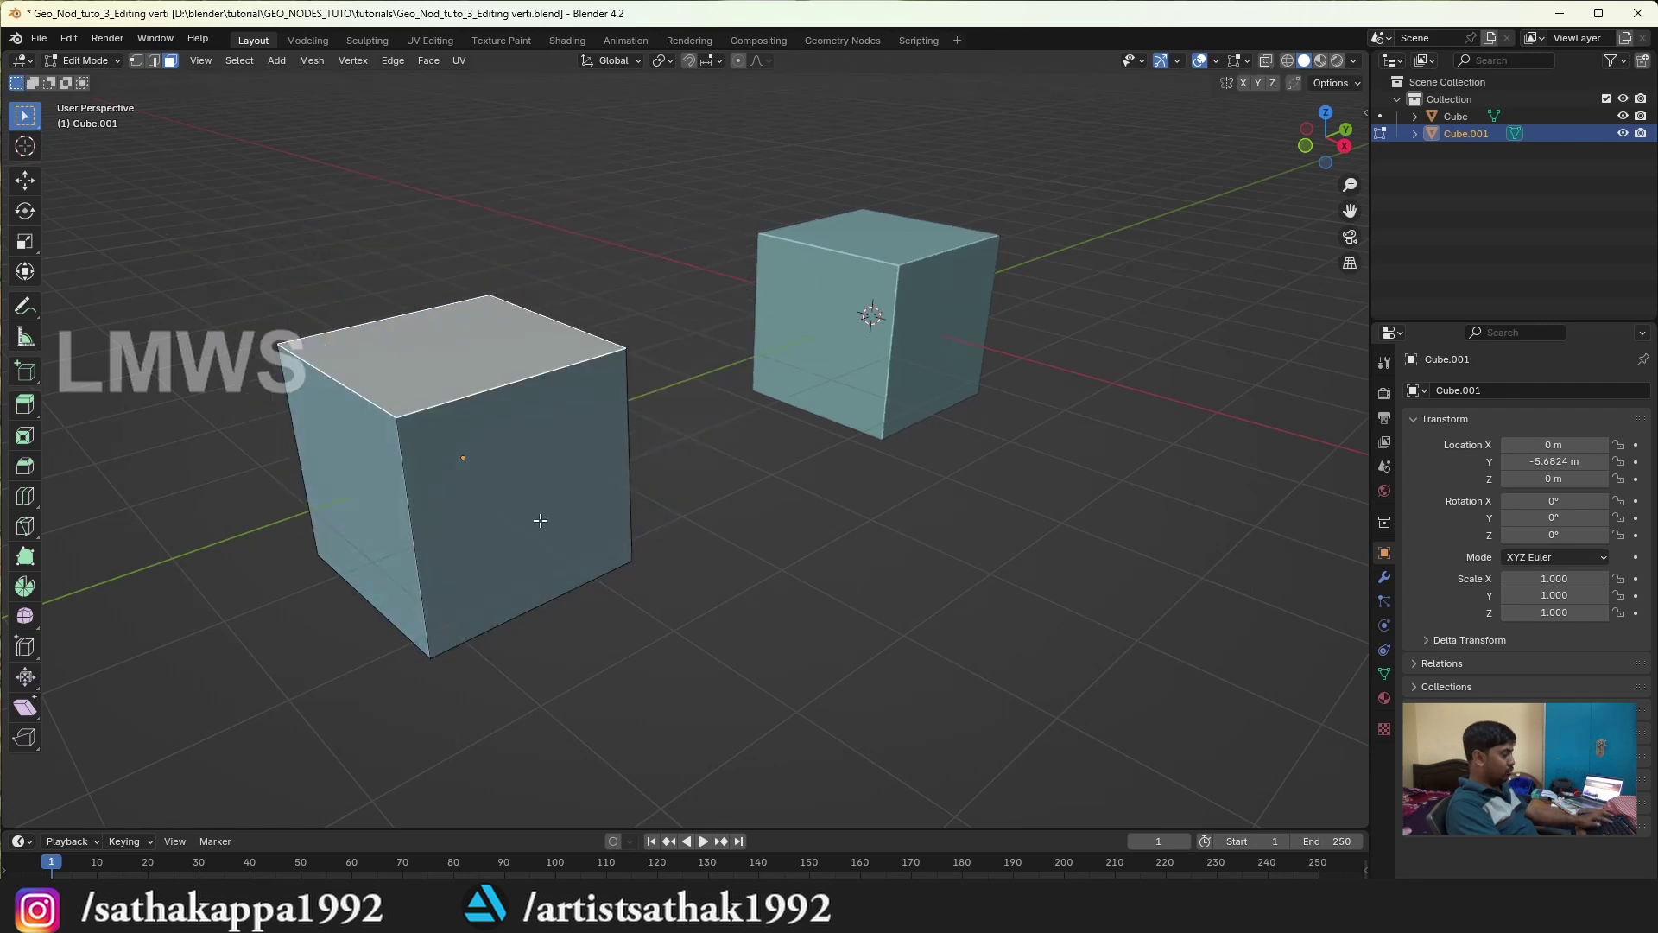
pyautogui.click(541, 520)
pyautogui.press('g')
pyautogui.press('Escape')
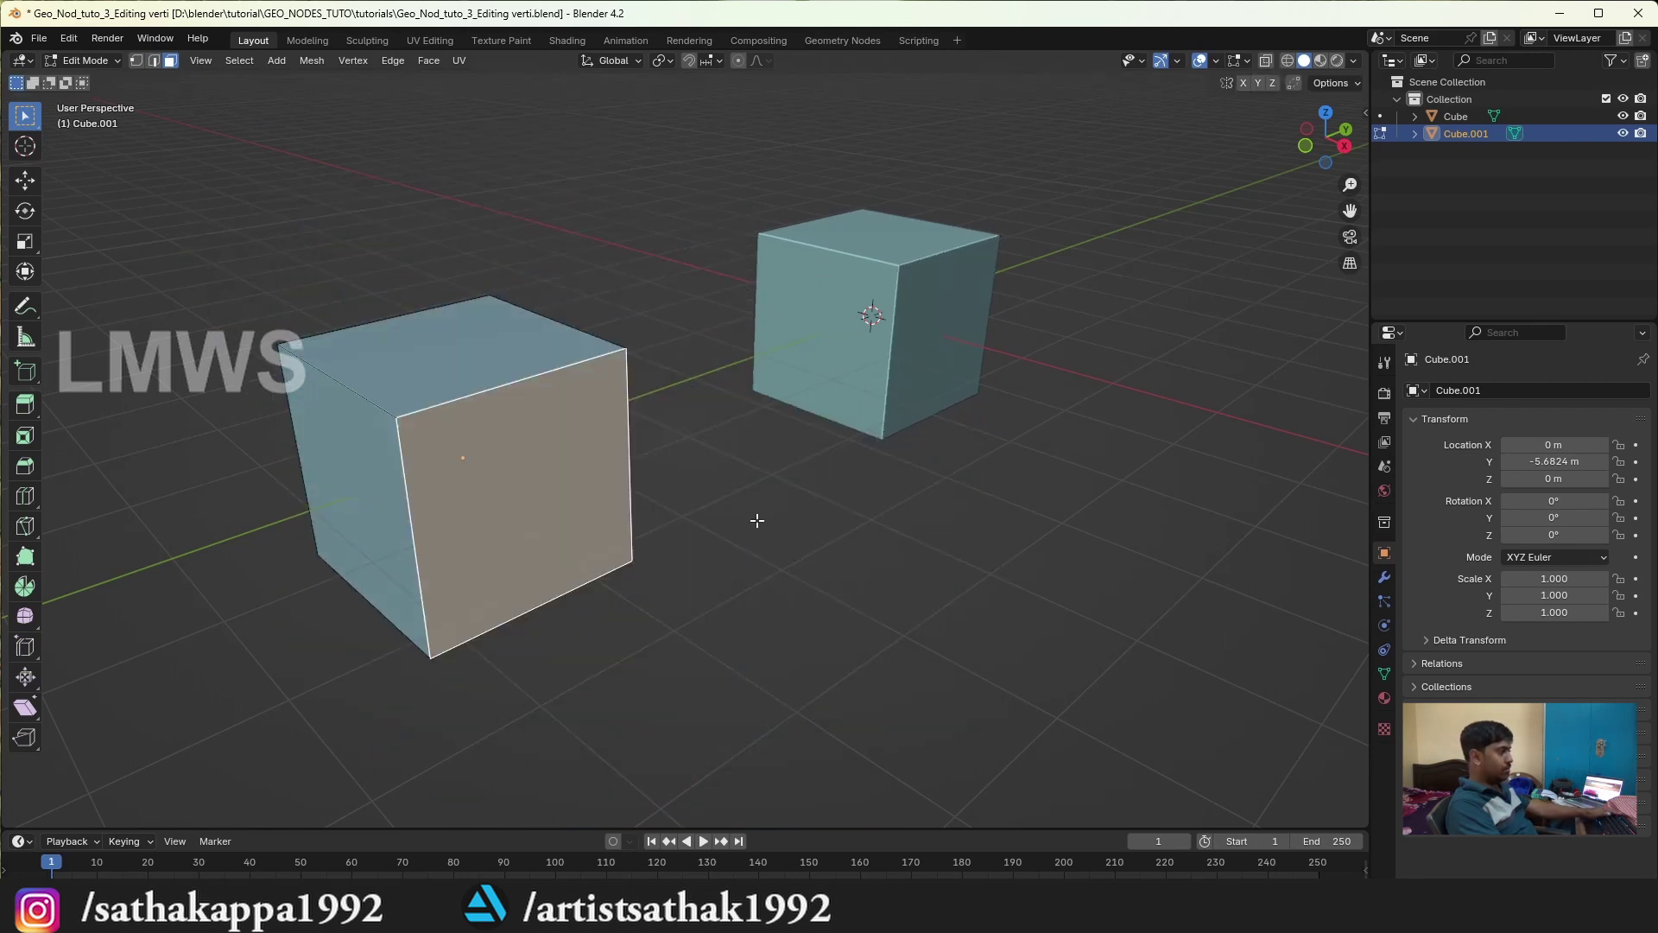
pyautogui.press('Tab')
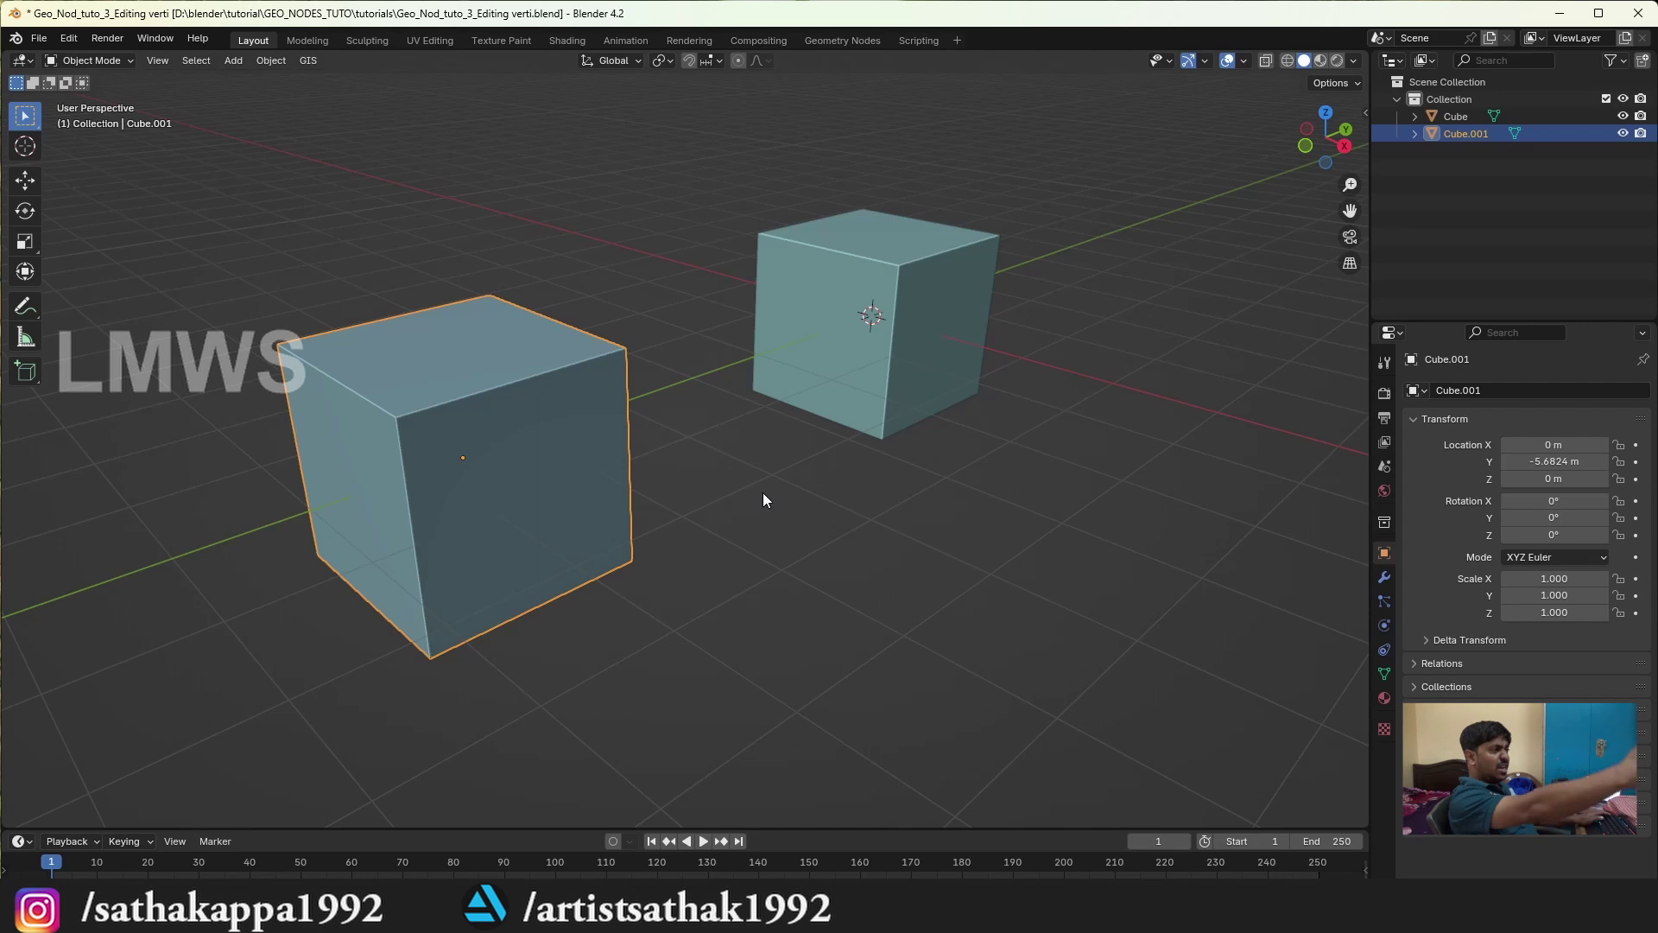
# Step: Delete Cube.001, centre the view on the remaining Cube, and save the file
pyautogui.press('x')
pyautogui.click(763, 492)
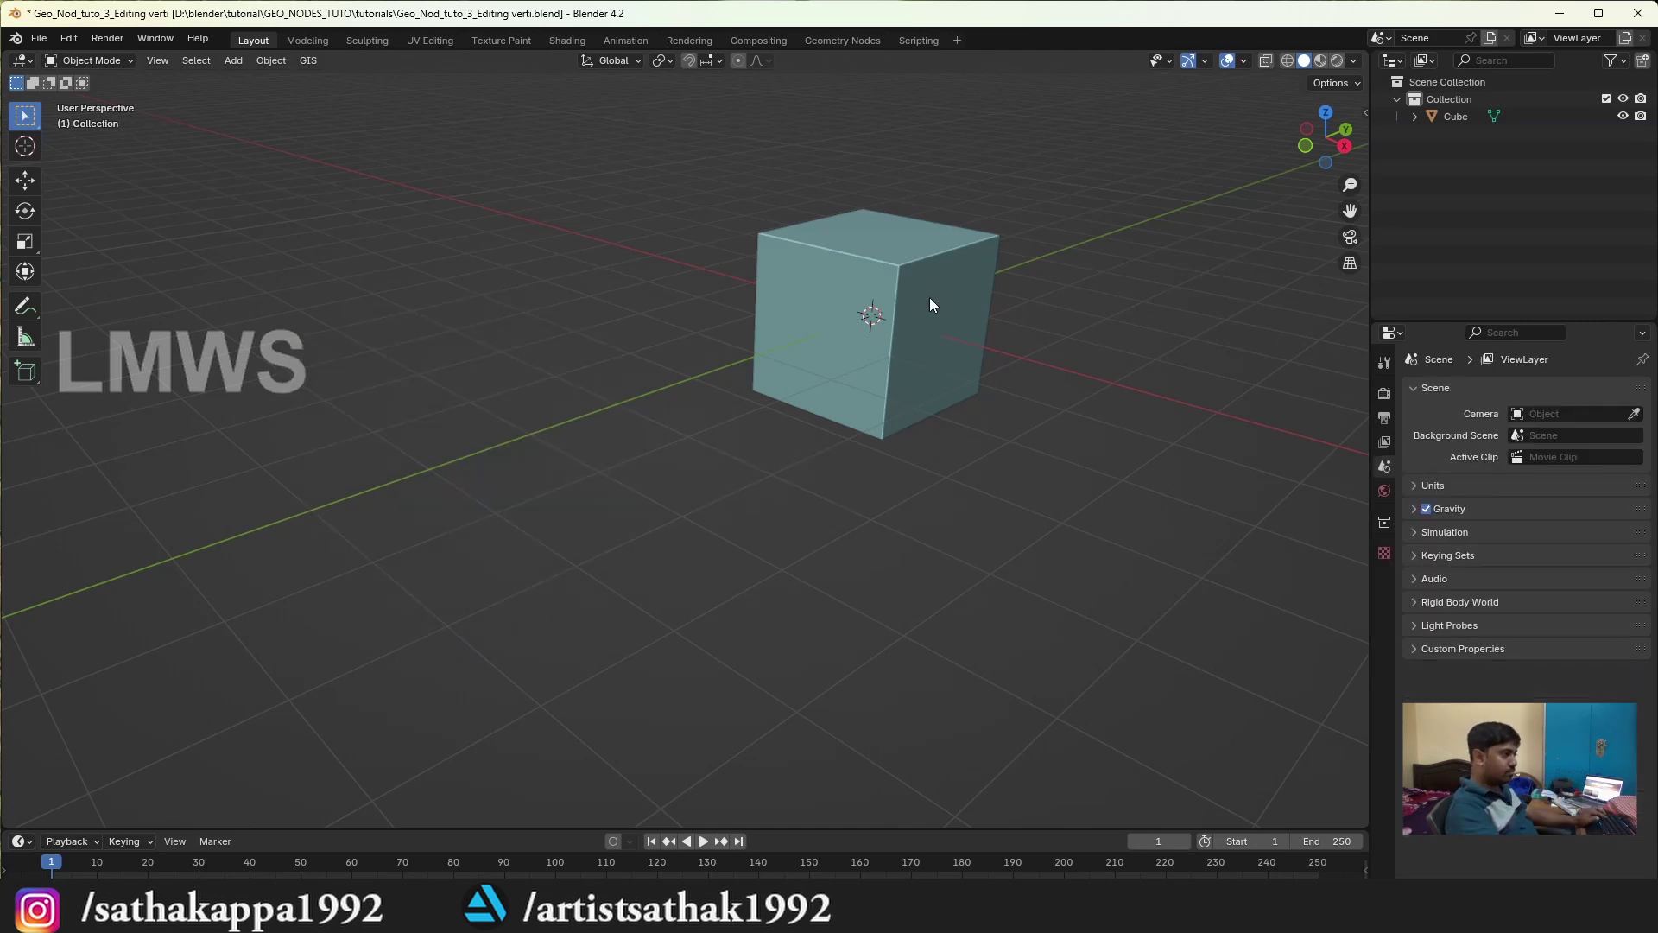
pyautogui.click(929, 298)
pyautogui.scroll(3, 951, 363)
pyautogui.moveTo(951, 363)
pyautogui.keyDown('shift'); pyautogui.mouseDown(button='middle')
pyautogui.moveTo(497, 397)
pyautogui.moveTo(686, 380)
pyautogui.moveTo(631, 388)
pyautogui.mouseUp(button='middle'); pyautogui.keyUp('shift')
pyautogui.hotkey('ctrl', 's')
# Step: Split the 3D view and turn the right area into a Geometry Node Editor without its side panel
pyautogui.moveTo(1363, 55); pyautogui.dragTo(552, 60)
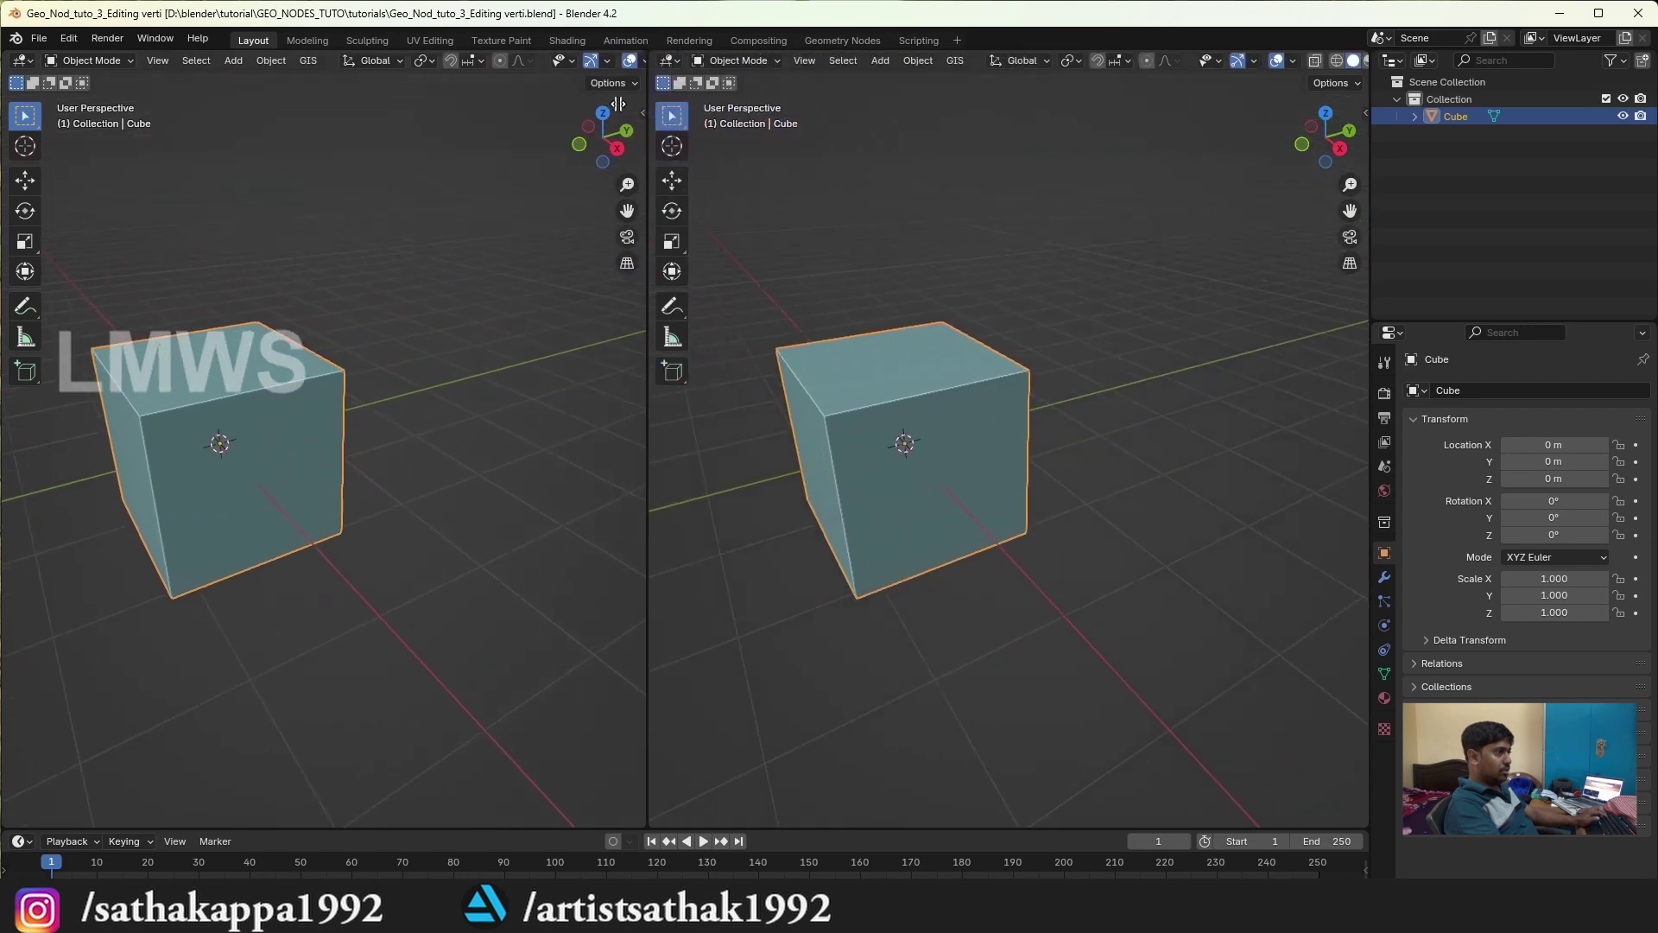
pyautogui.click(570, 60)
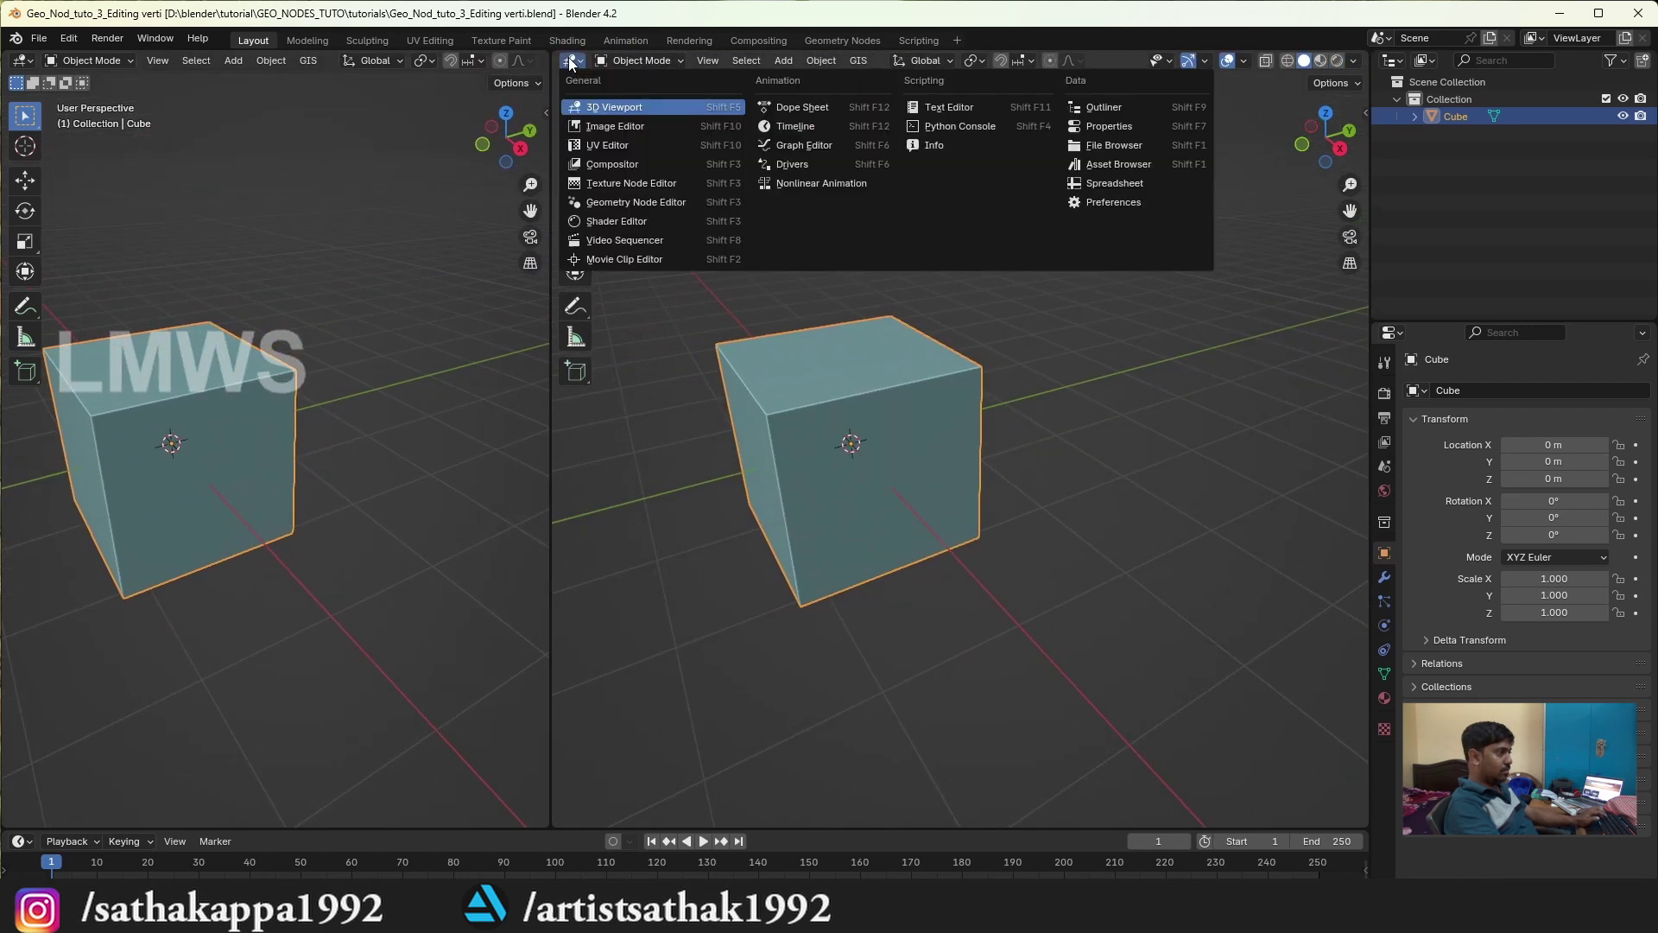
pyautogui.click(634, 201)
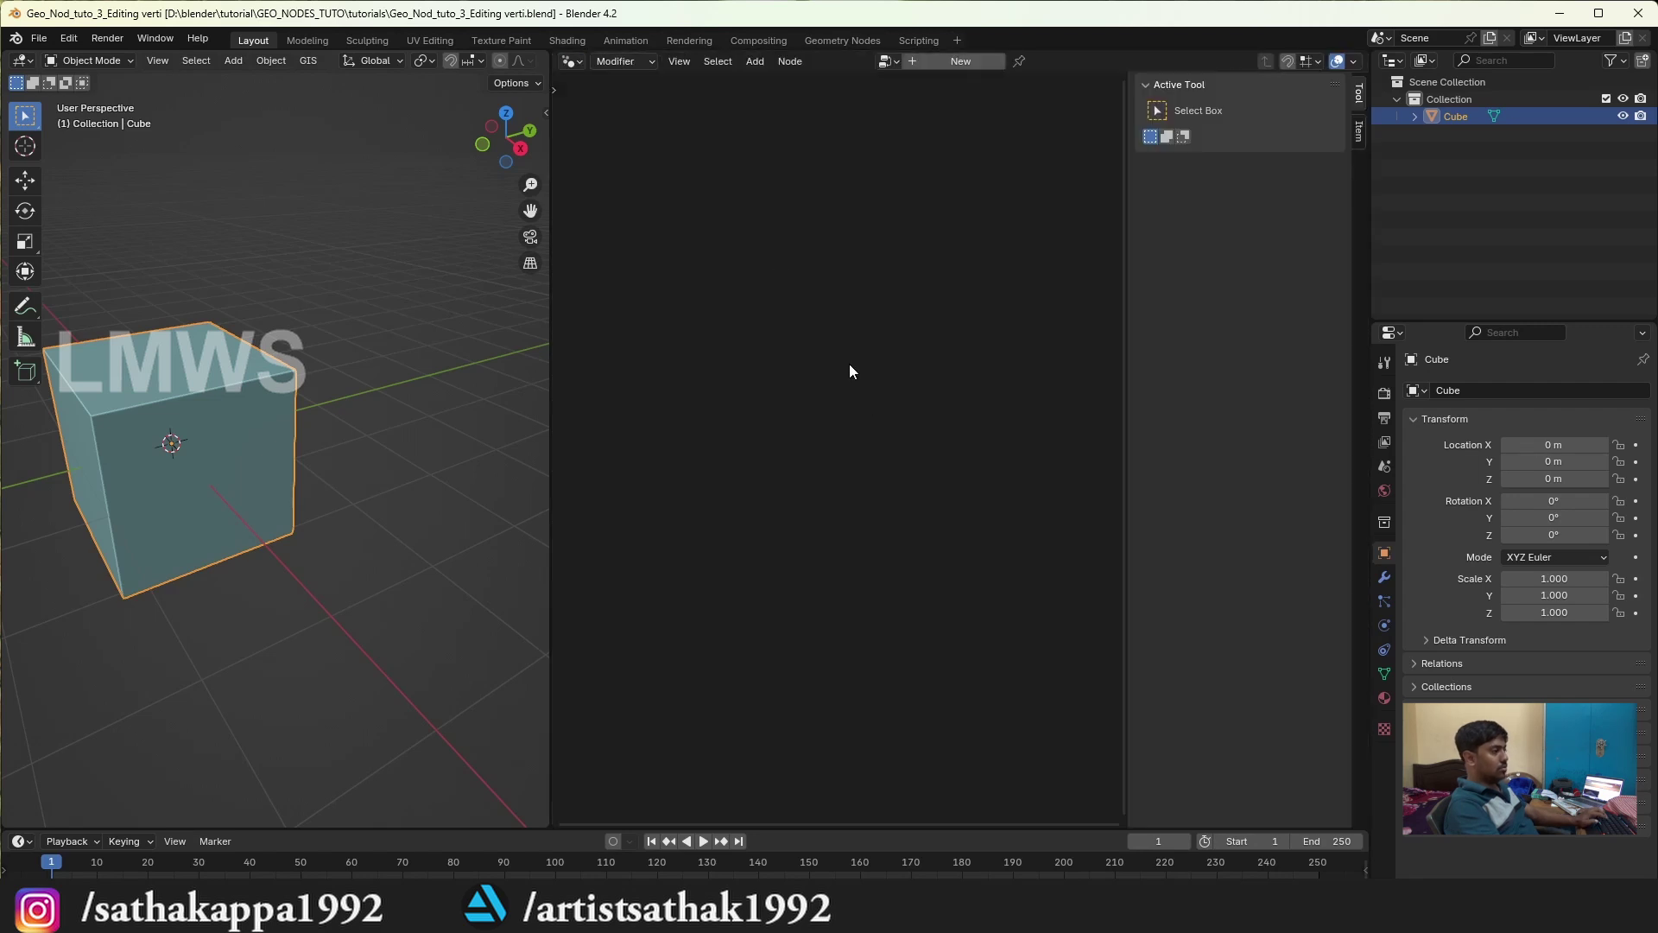
pyautogui.press('n')
pyautogui.moveTo(325, 386); pyautogui.dragTo(414, 391, button='middle')
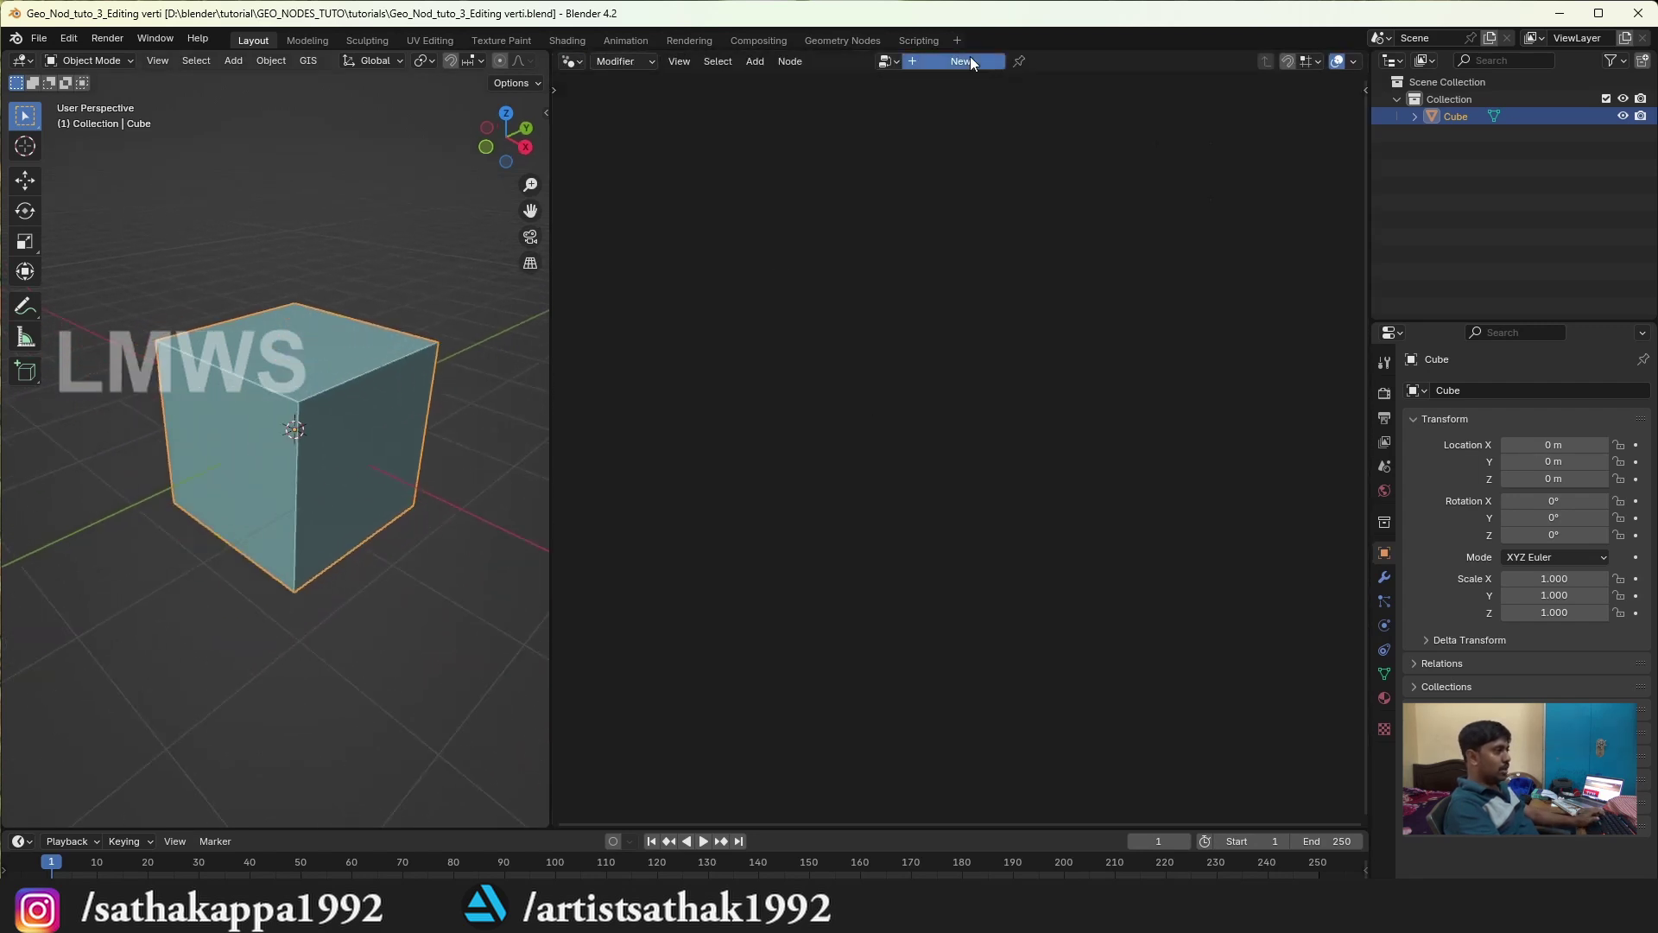
# Step: Create a new Geometry Nodes group for the Cube and spread Group Input and Group Output apart
pyautogui.click(965, 60)
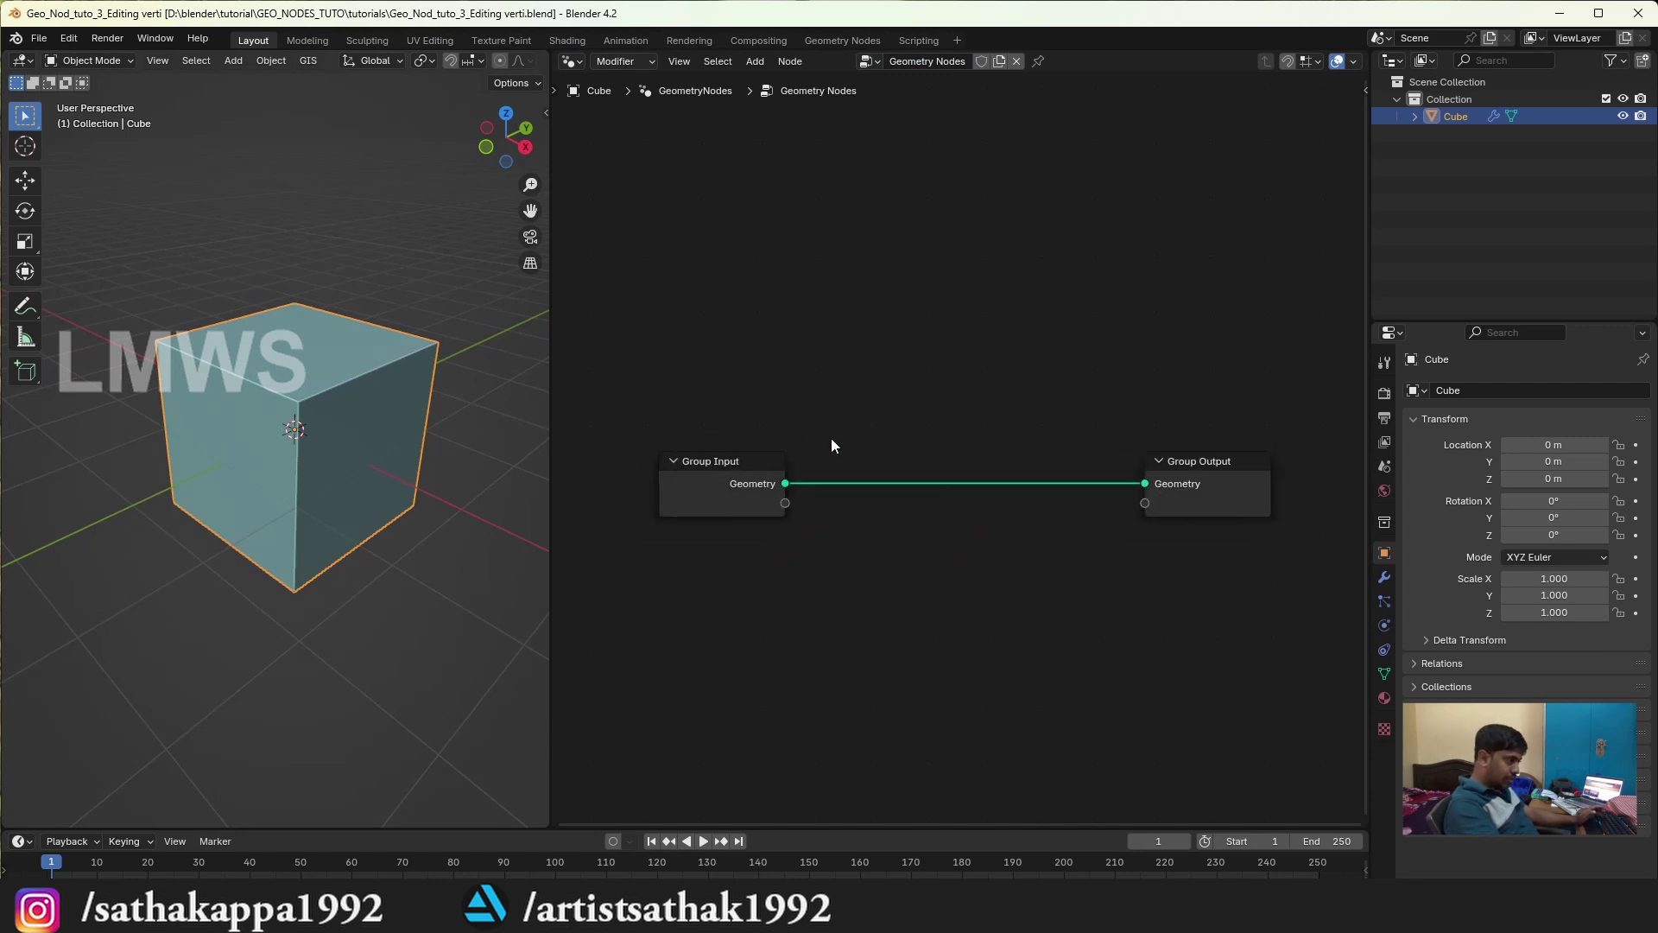
pyautogui.moveTo(717, 461); pyautogui.dragTo(638, 462)
pyautogui.moveTo(1200, 462); pyautogui.dragTo(1238, 460)
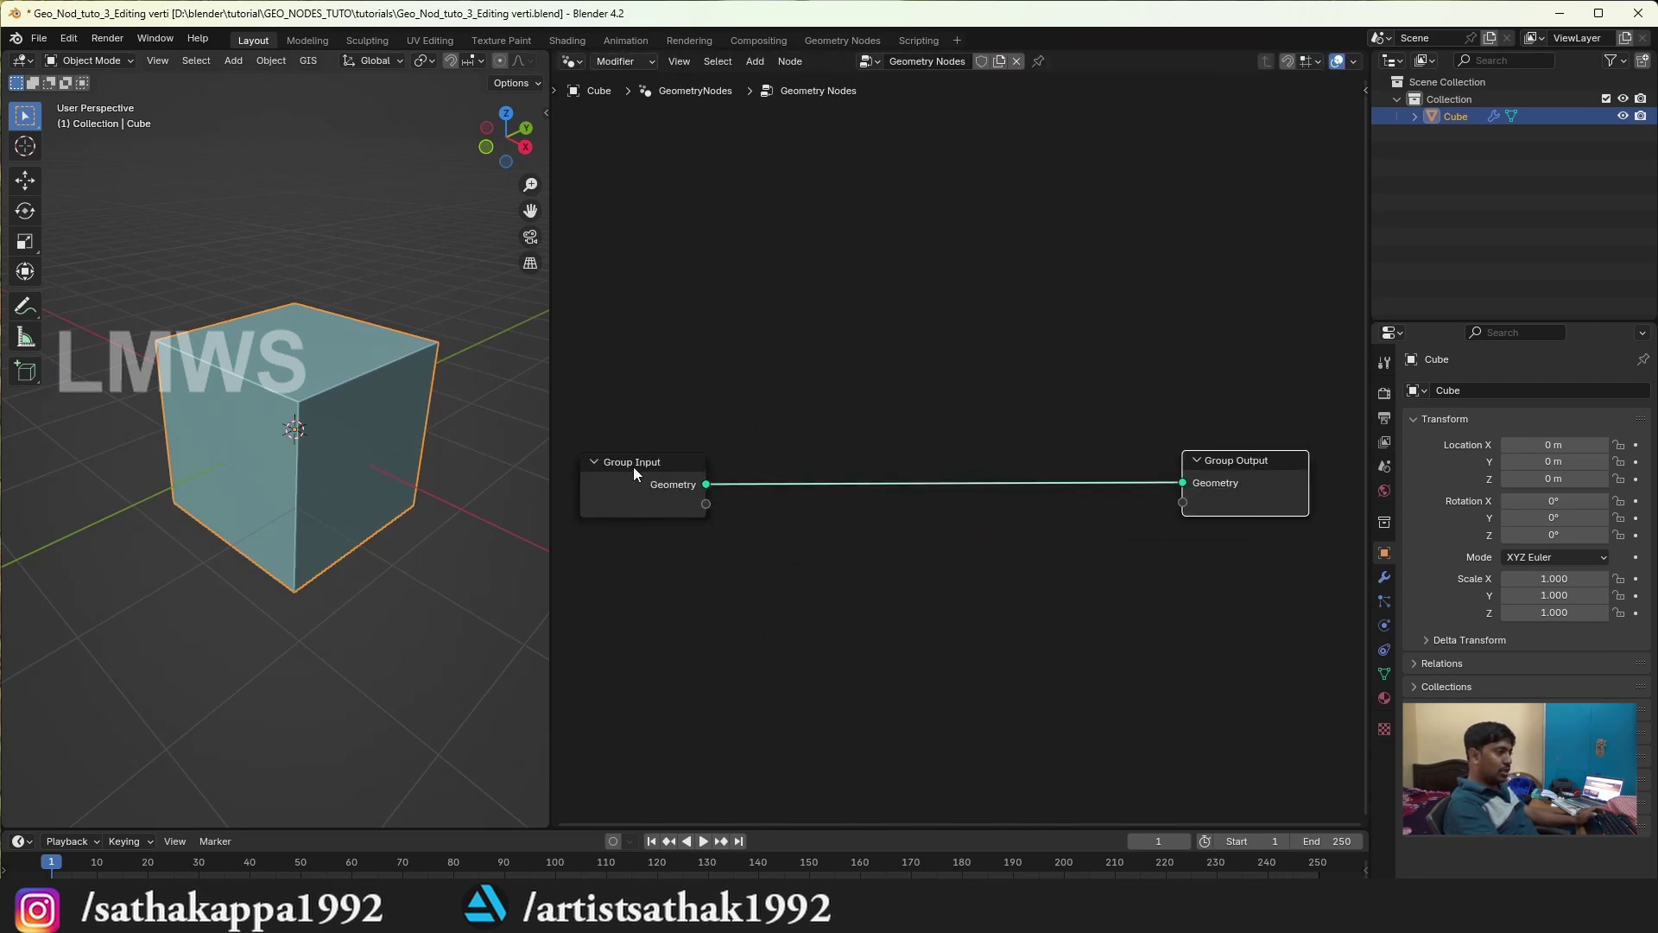
pyautogui.moveTo(634, 467); pyautogui.dragTo(633, 461)
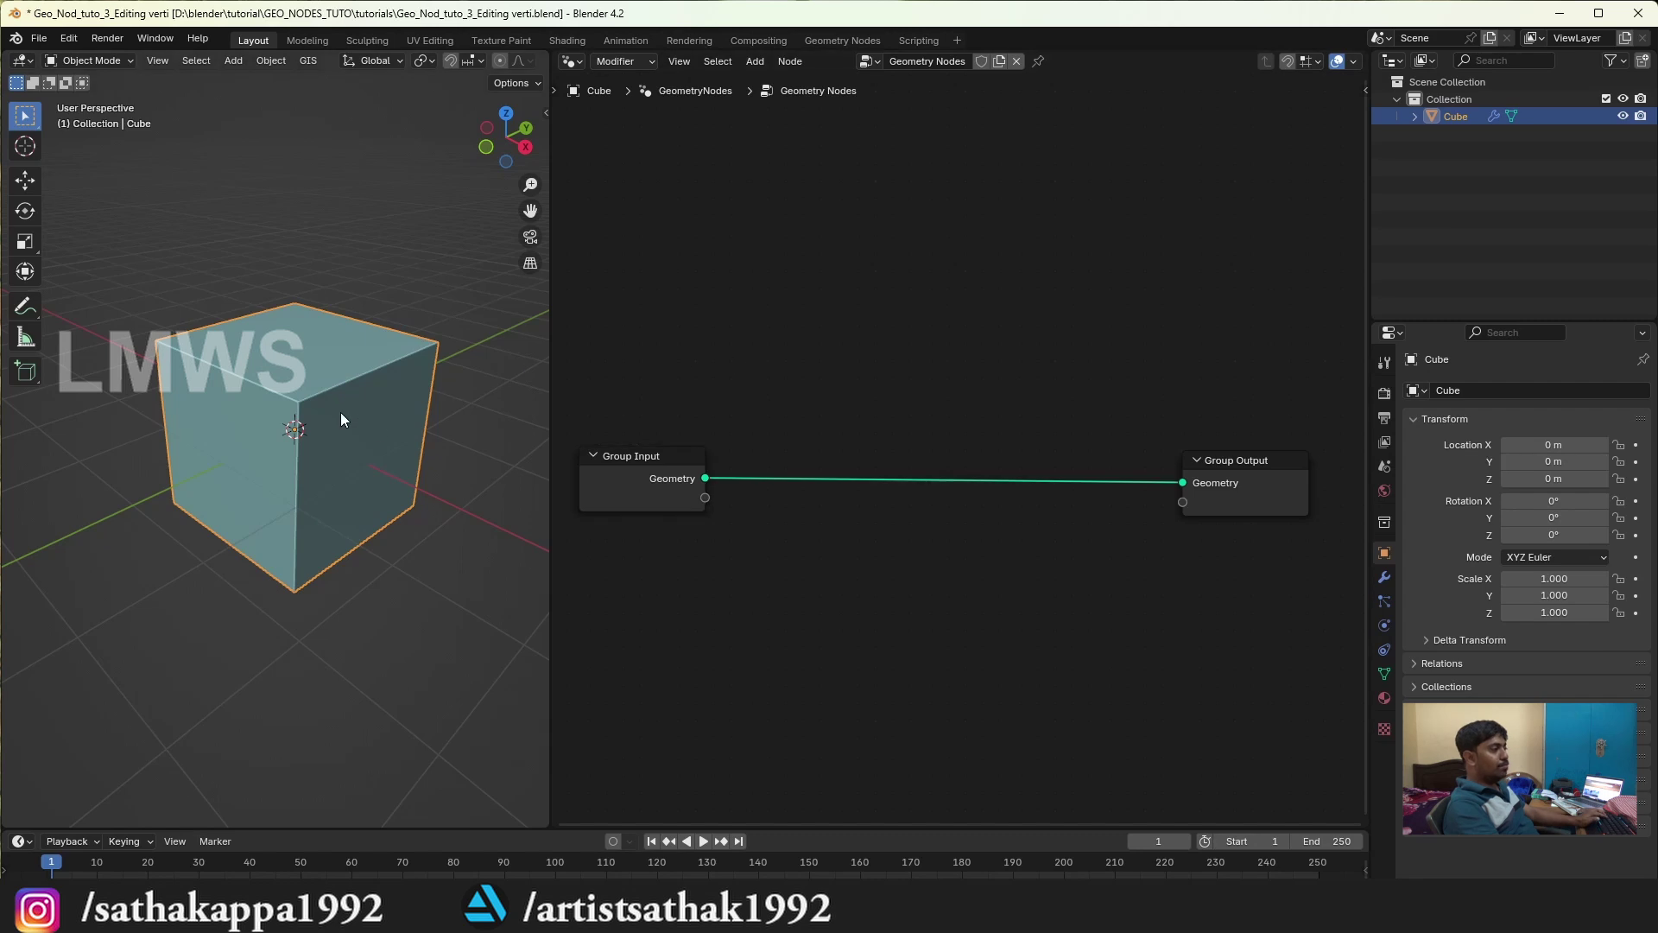
pyautogui.moveTo(341, 414); pyautogui.dragTo(395, 481, button='middle')
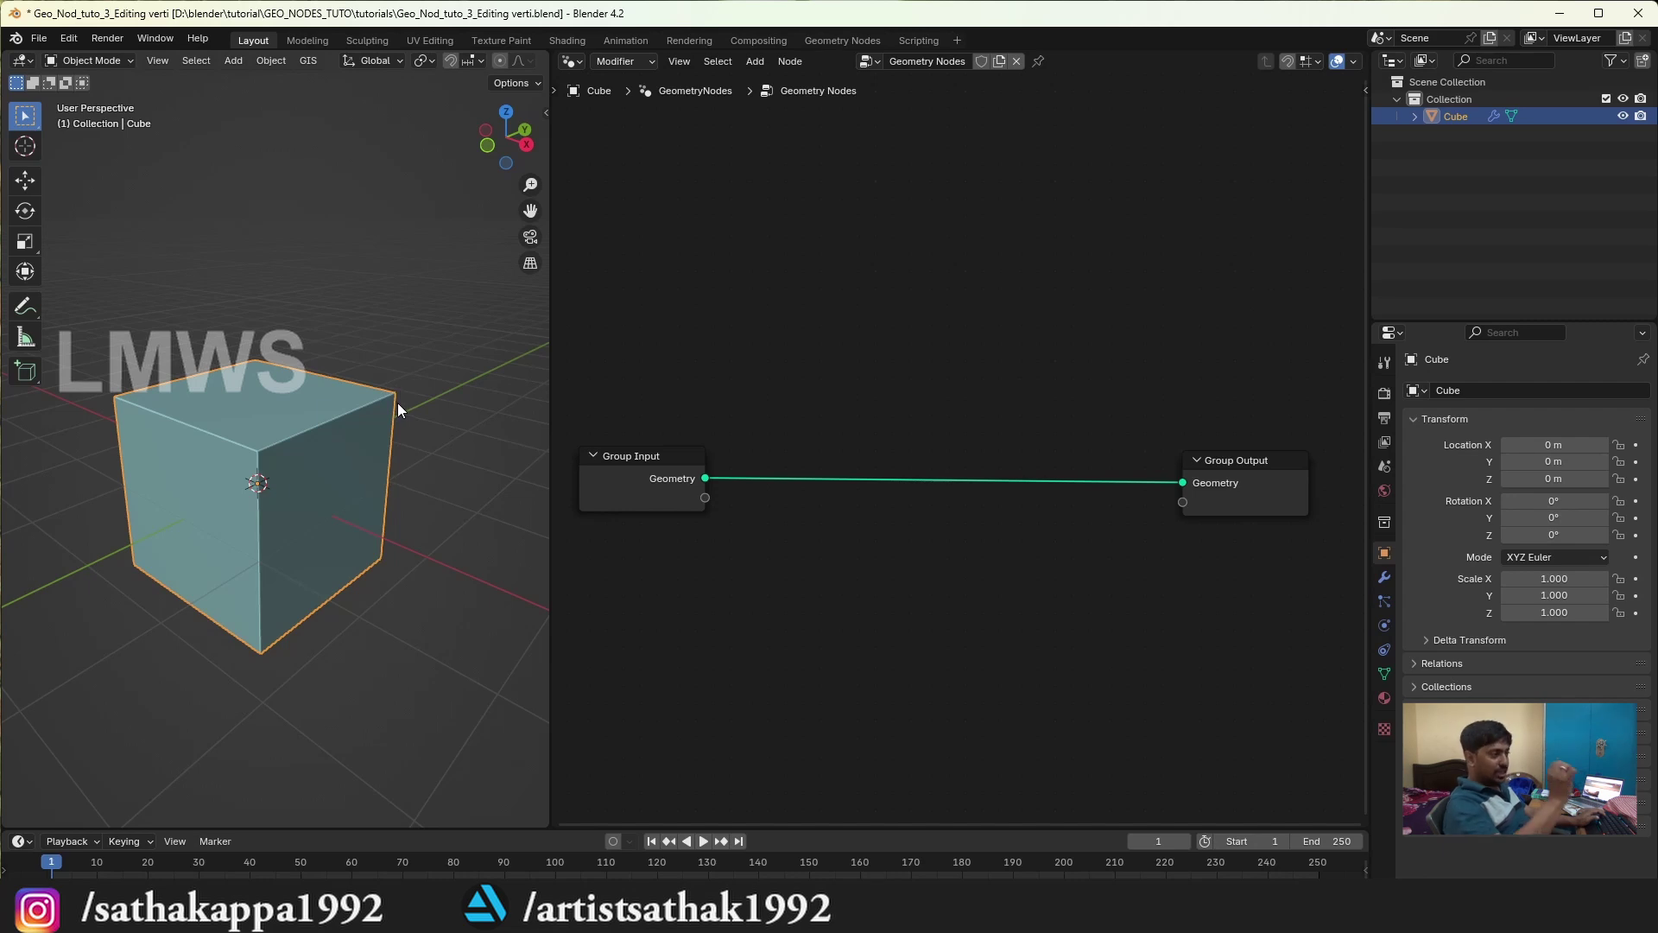
# Step: Insert a Set Position node between Group Input and Group Output and save
pyautogui.hotkey('ctrl', 's')
pyautogui.hotkey('shift', 'a')
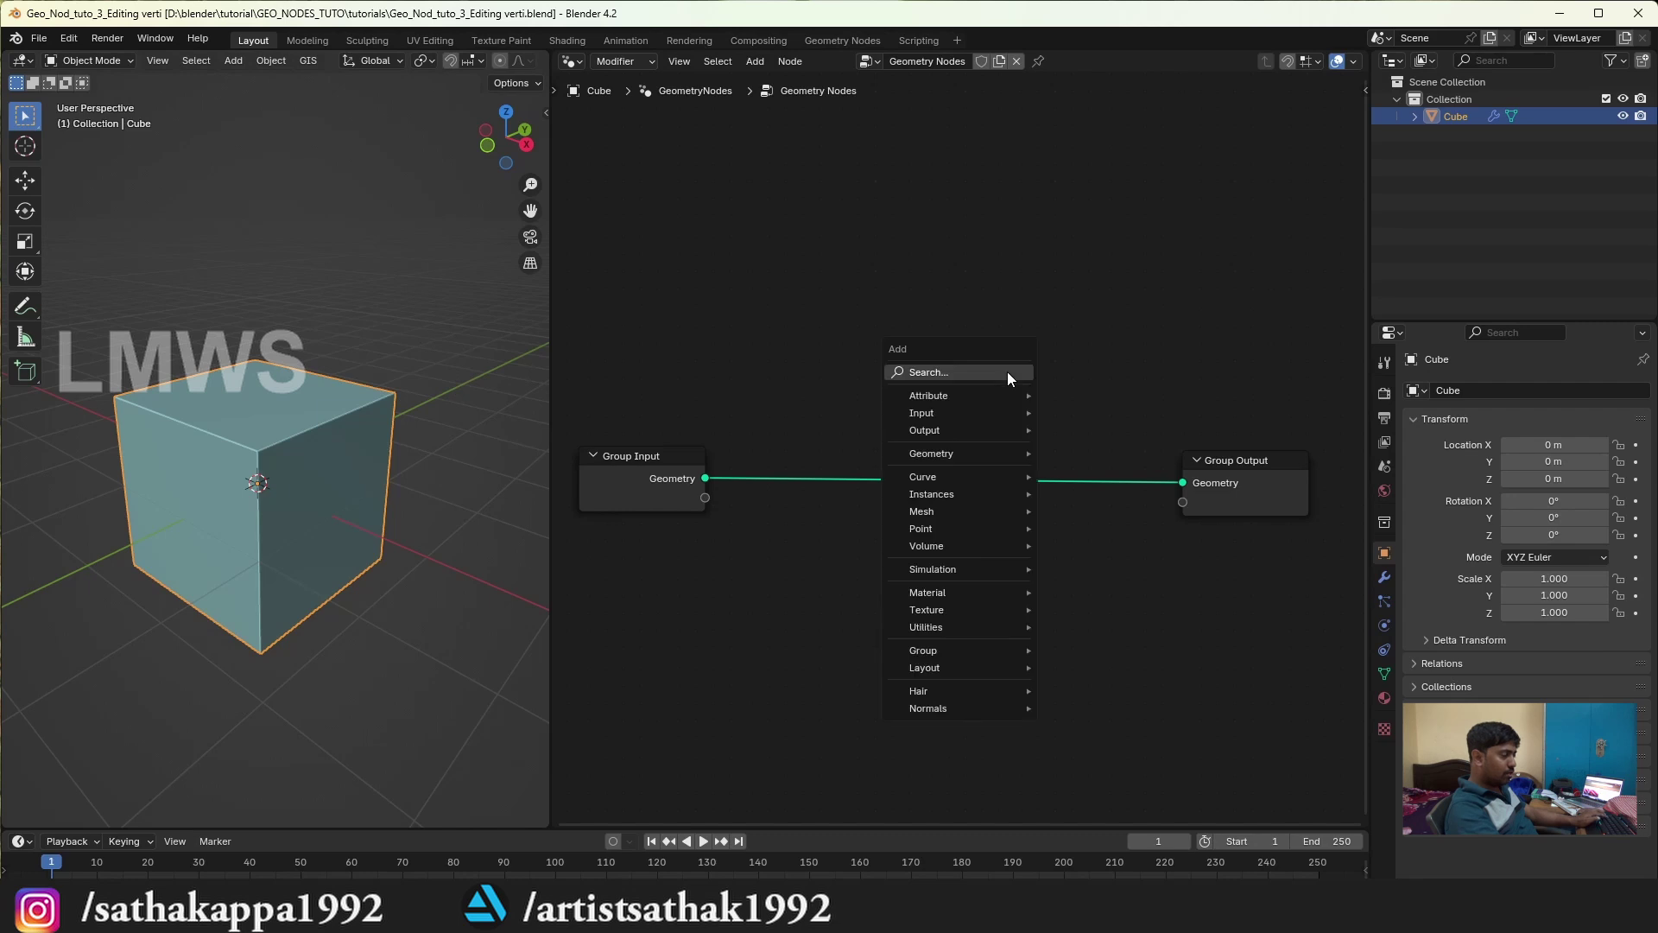
pyautogui.write('set')
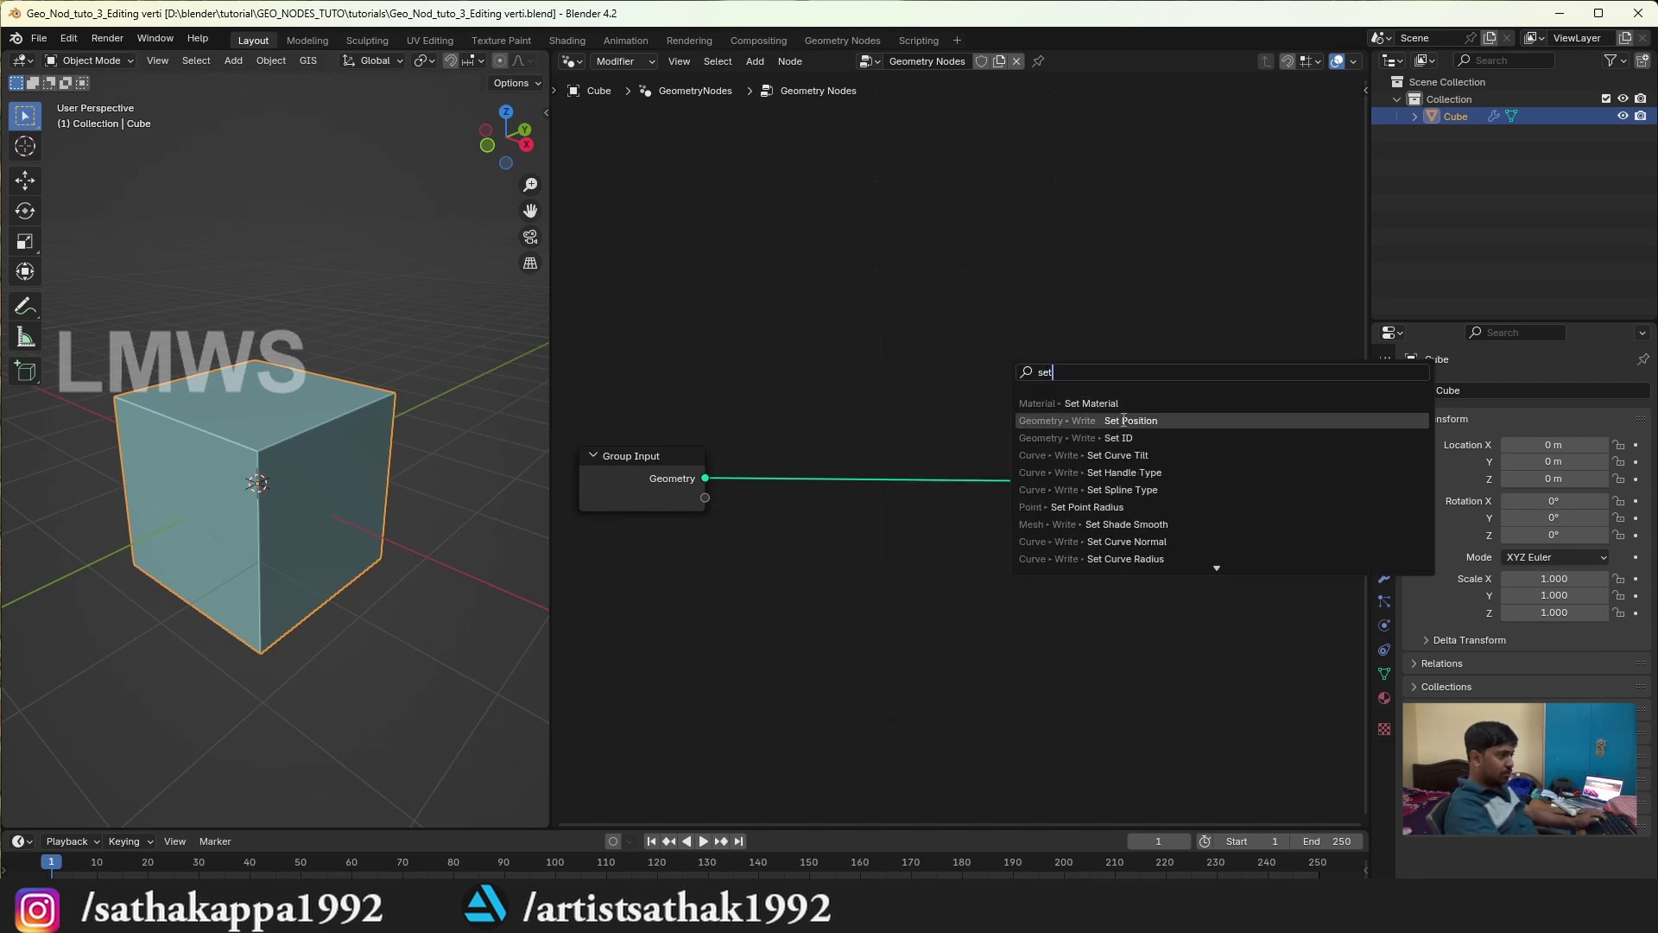
pyautogui.click(1091, 421)
pyautogui.click(993, 412)
pyautogui.hotkey('ctrl', 's')
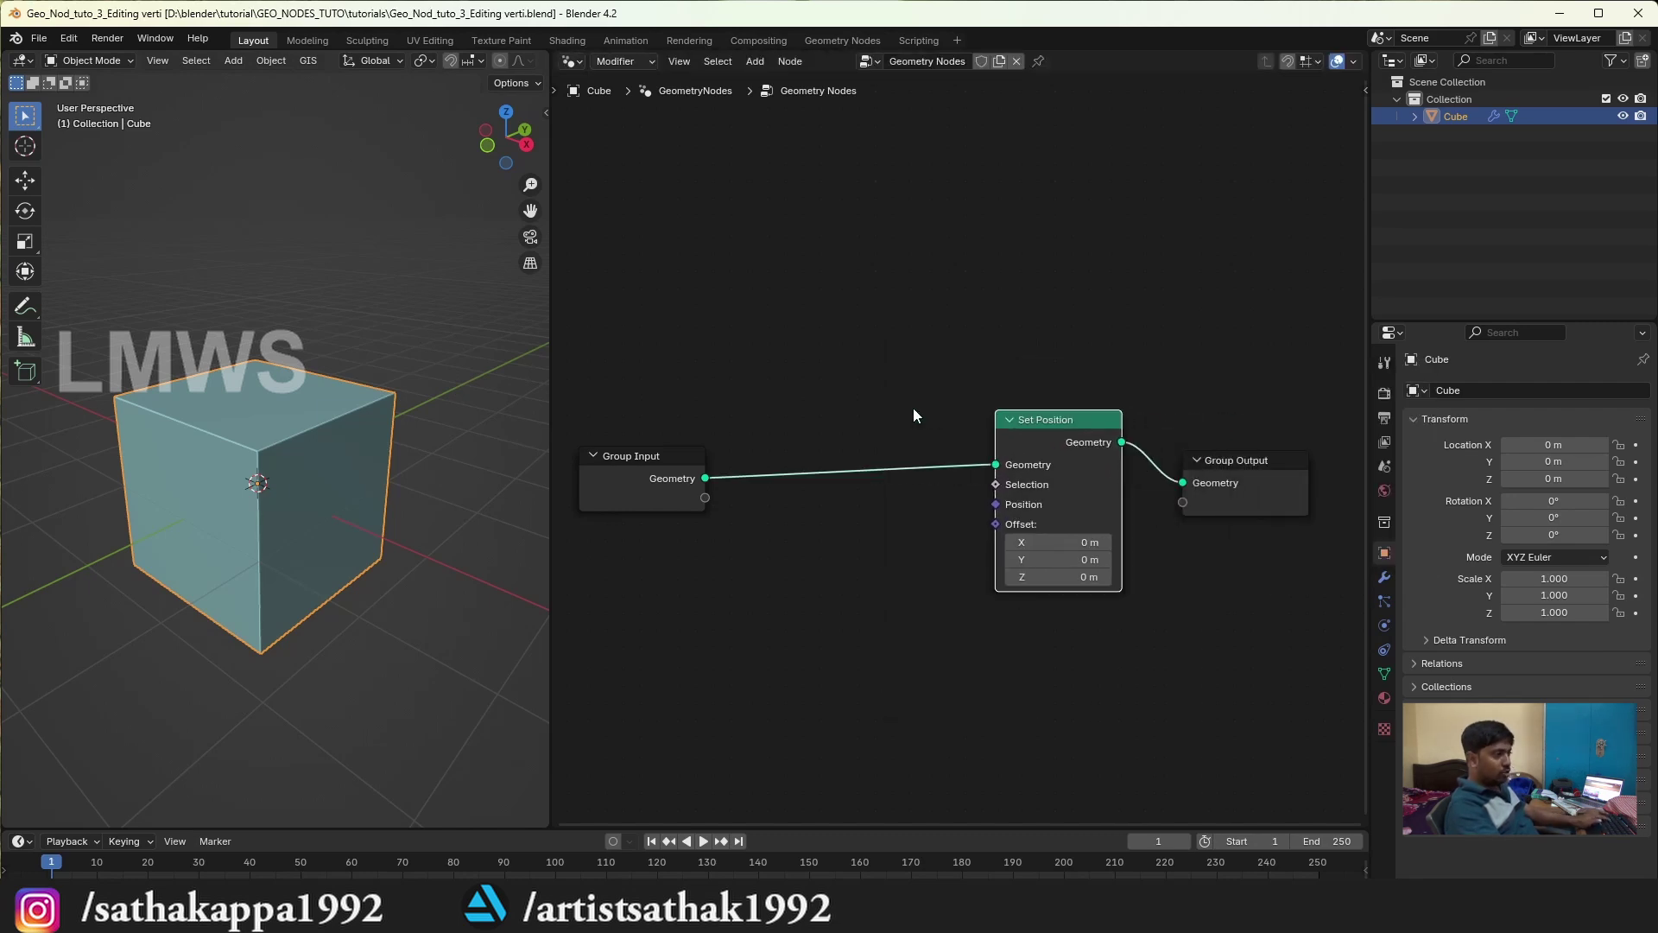
# Step: Test the Set Position Z offset on the cube, save, and re-centre the node graph
pyautogui.moveTo(1058, 577)
pyautogui.mouseDown()
pyautogui.moveTo(1028, 577)
pyautogui.moveTo(1052, 578)
pyautogui.mouseUp()
pyautogui.hotkey('ctrl', 's')
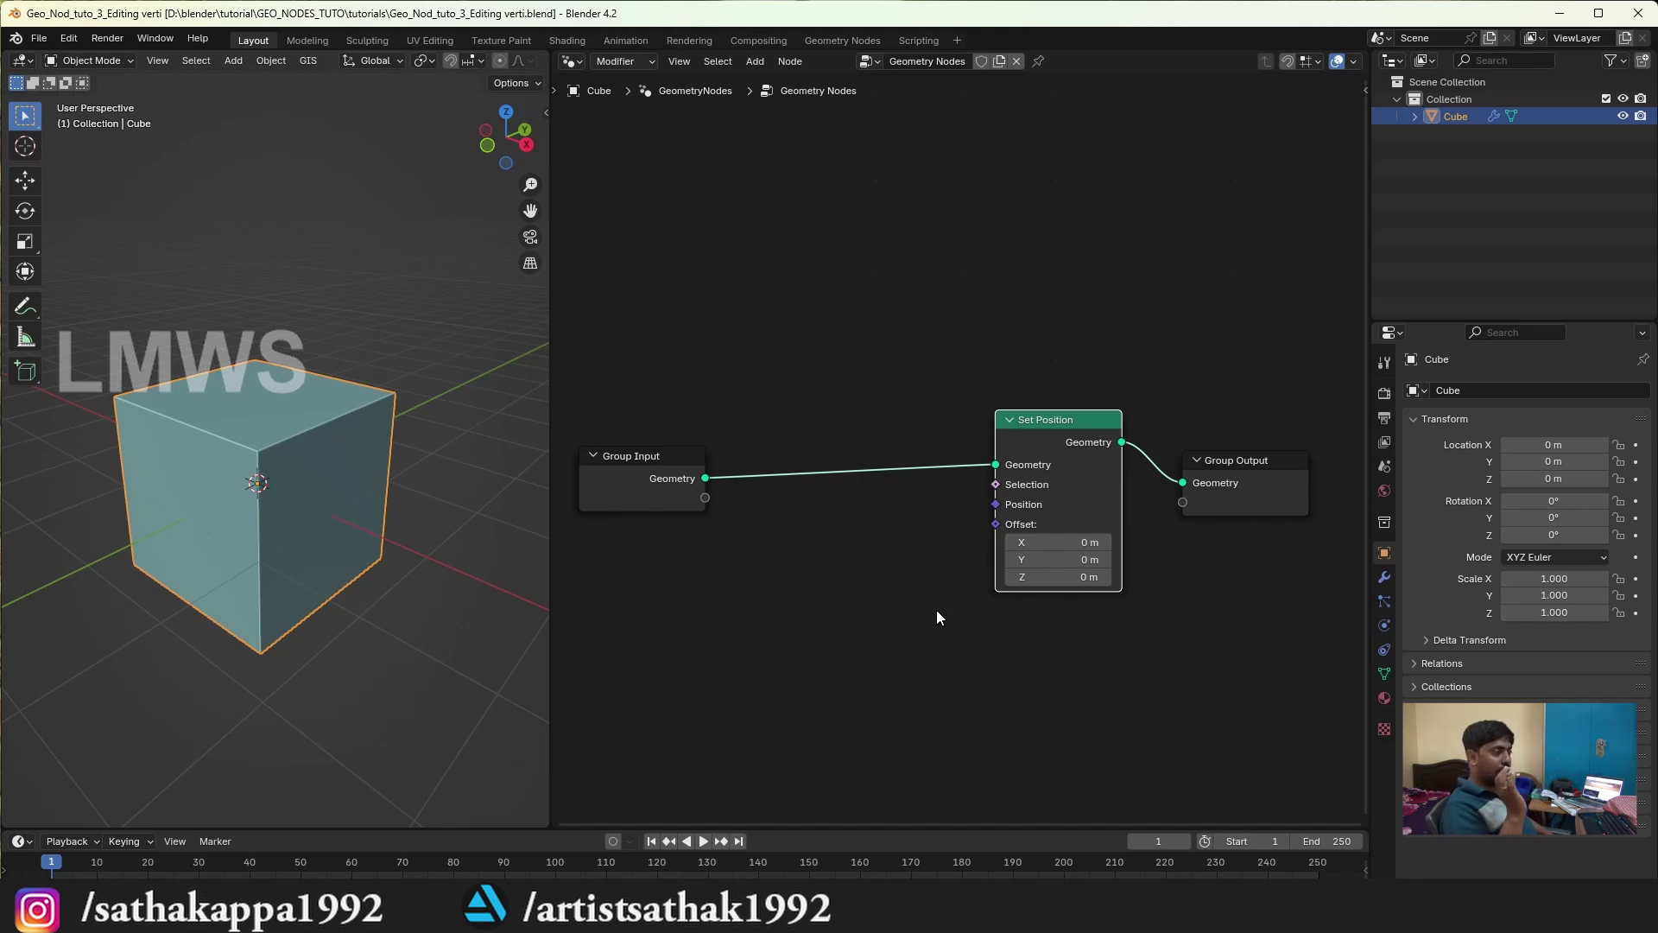
pyautogui.press('Home')
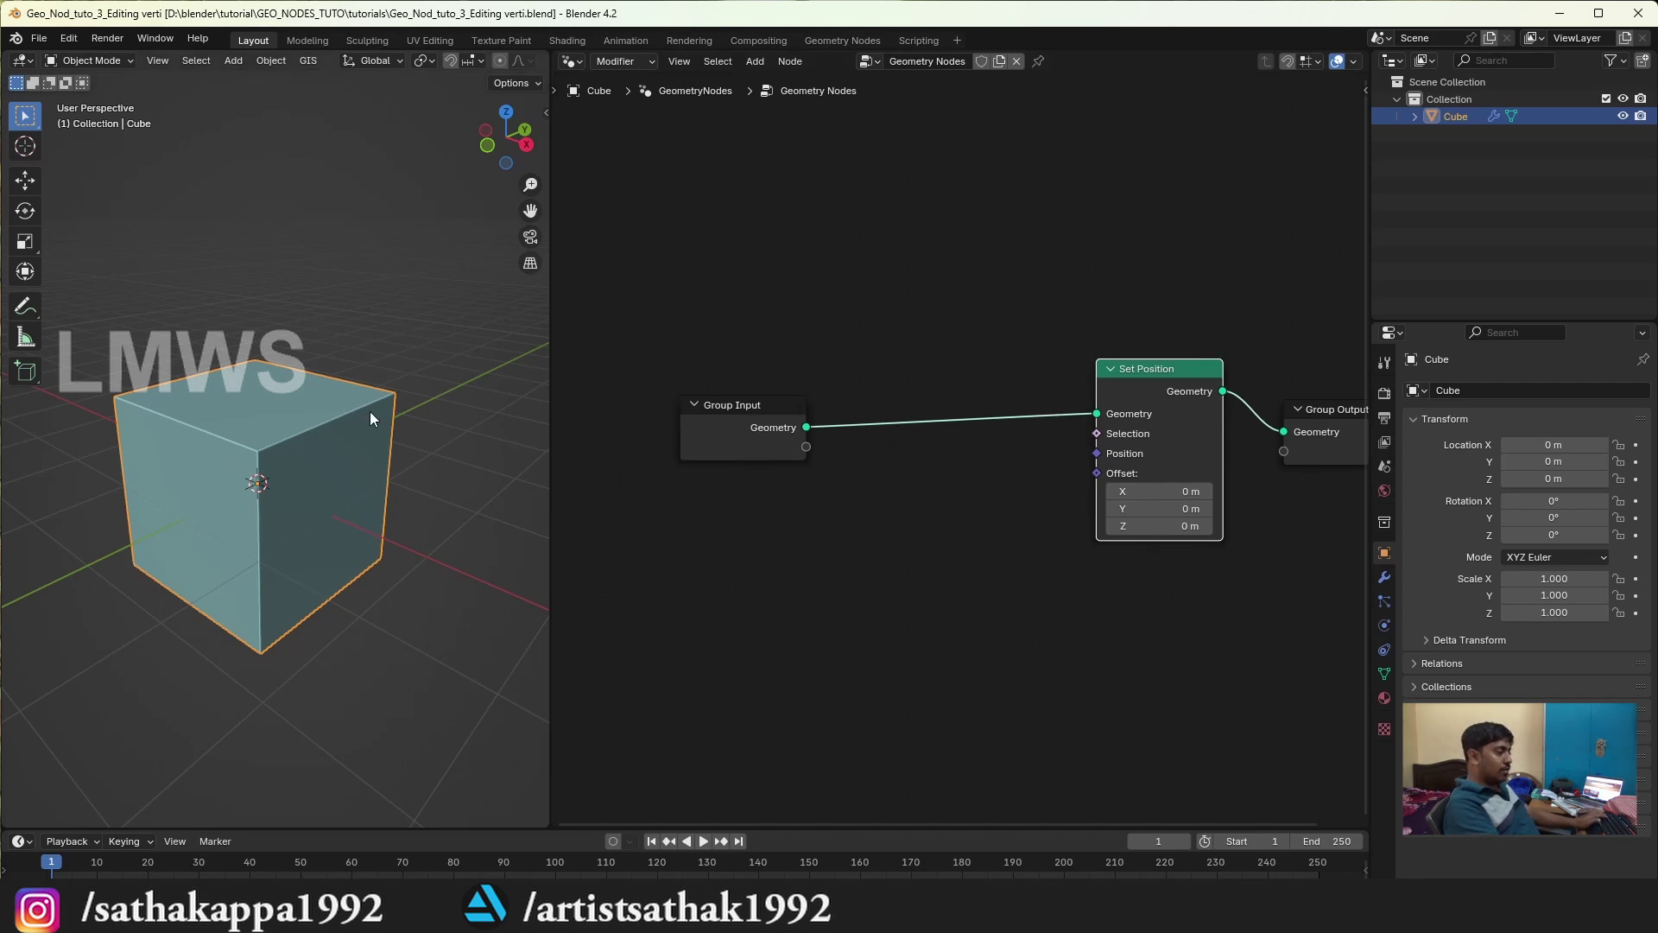
pyautogui.scroll(2, 371, 416)
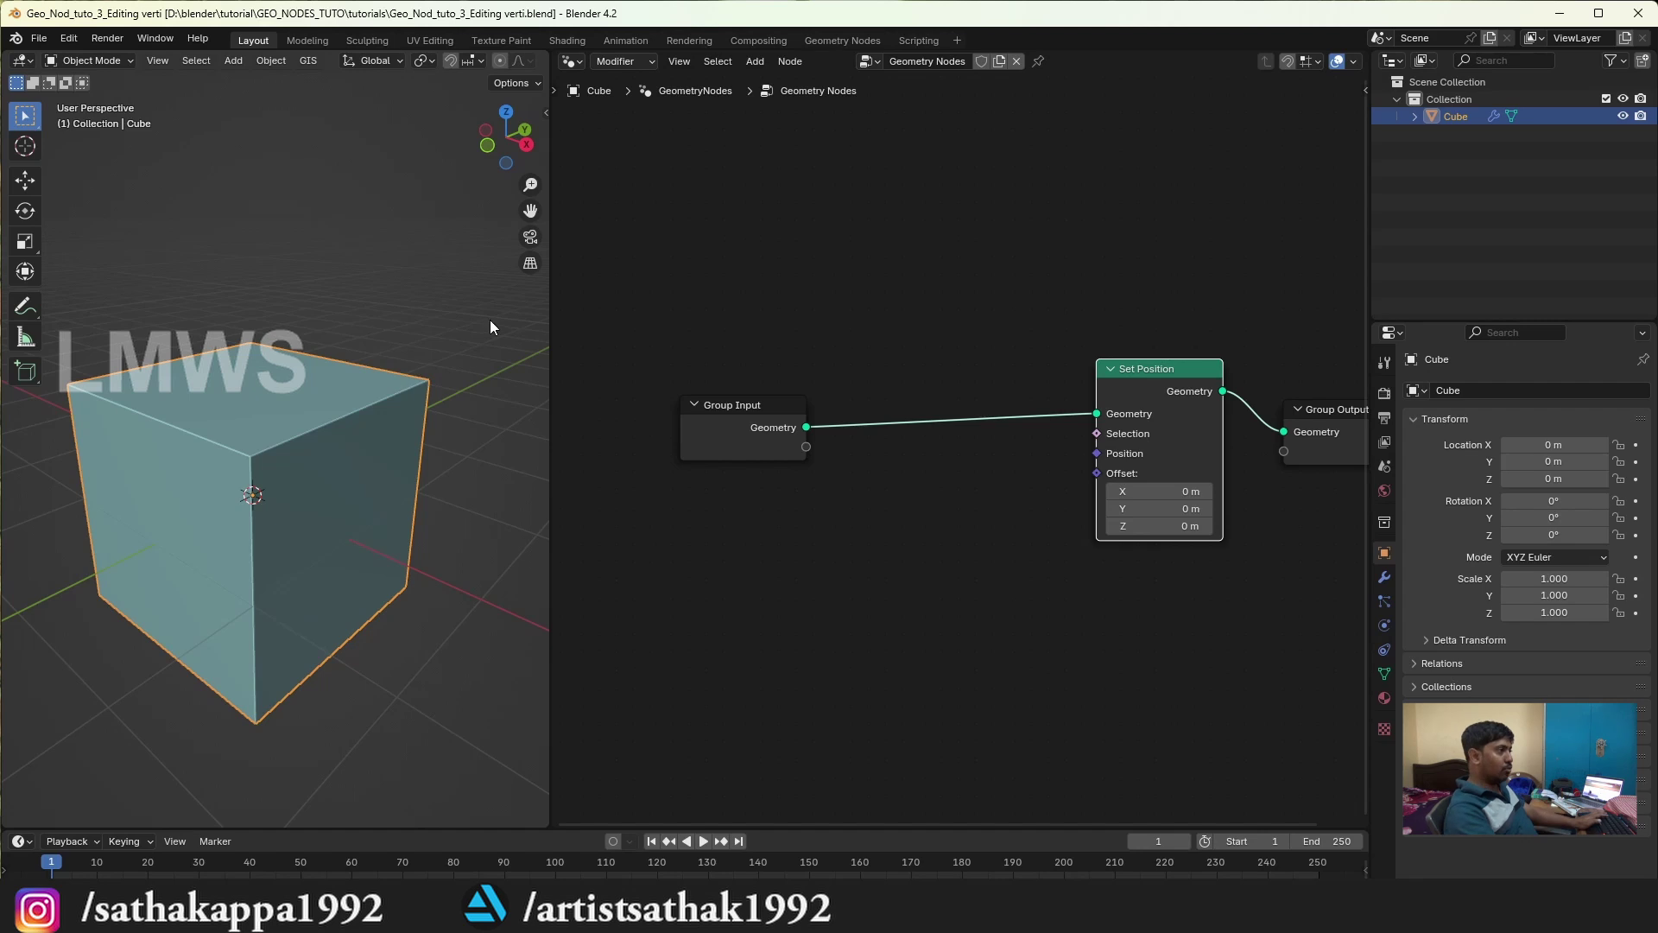
# Step: Go to the Geometry Nodes workspace and view the cube's edge data in the spreadsheet
pyautogui.click(842, 41)
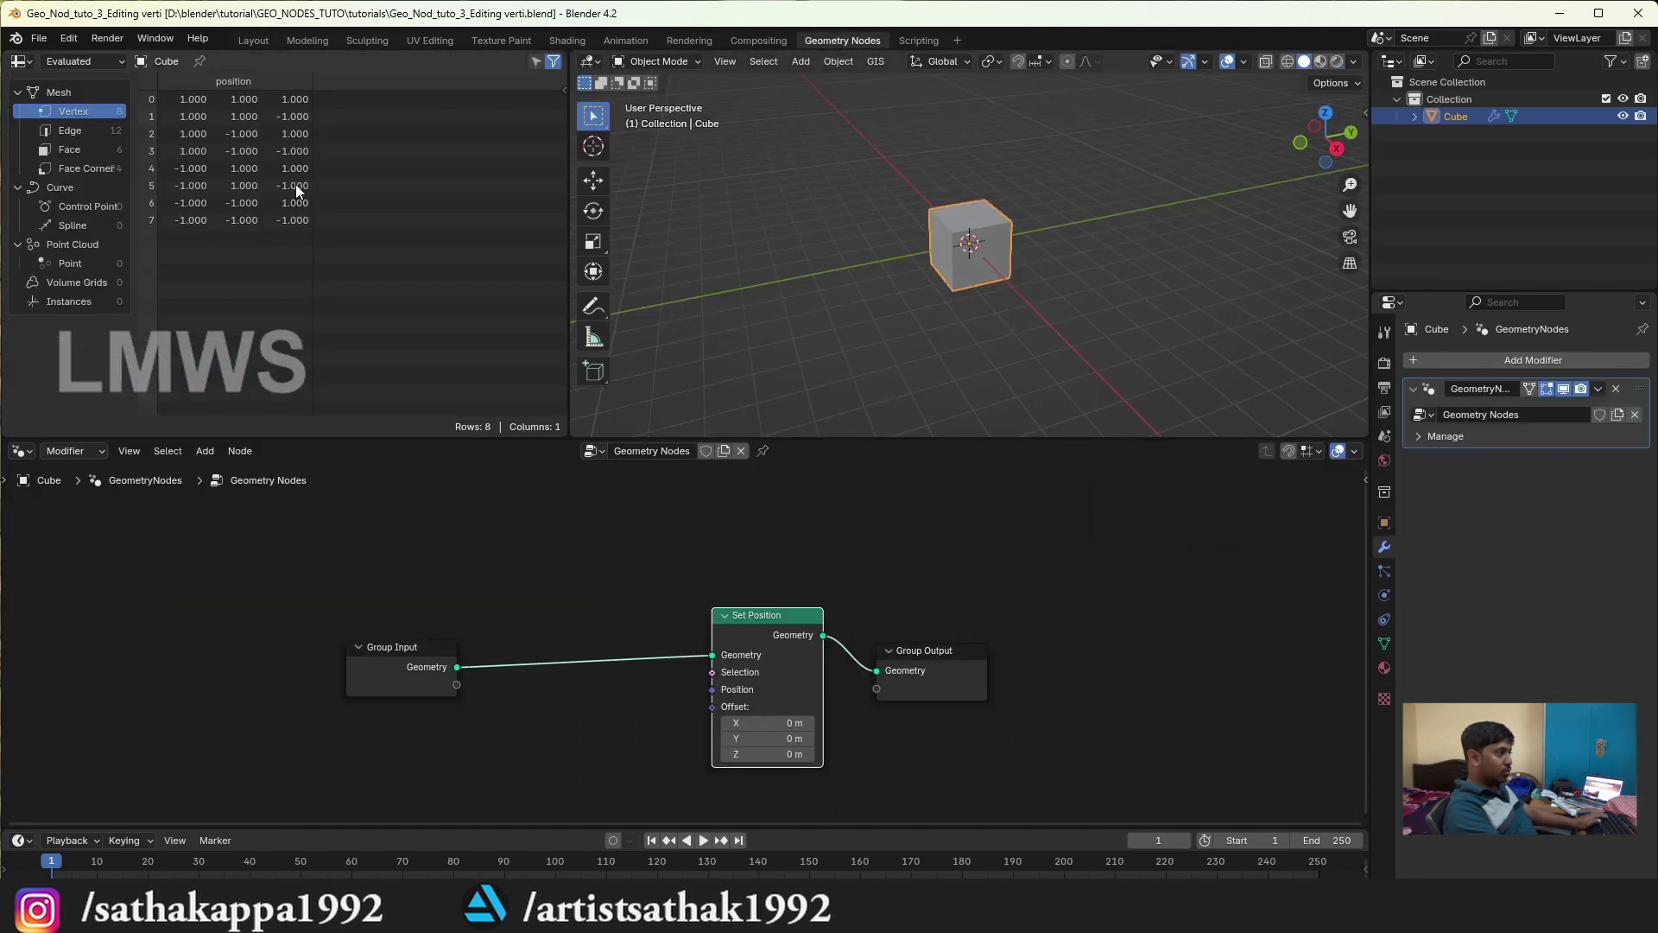
pyautogui.scroll(1, 1034, 237)
pyautogui.scroll(3, 1035, 237)
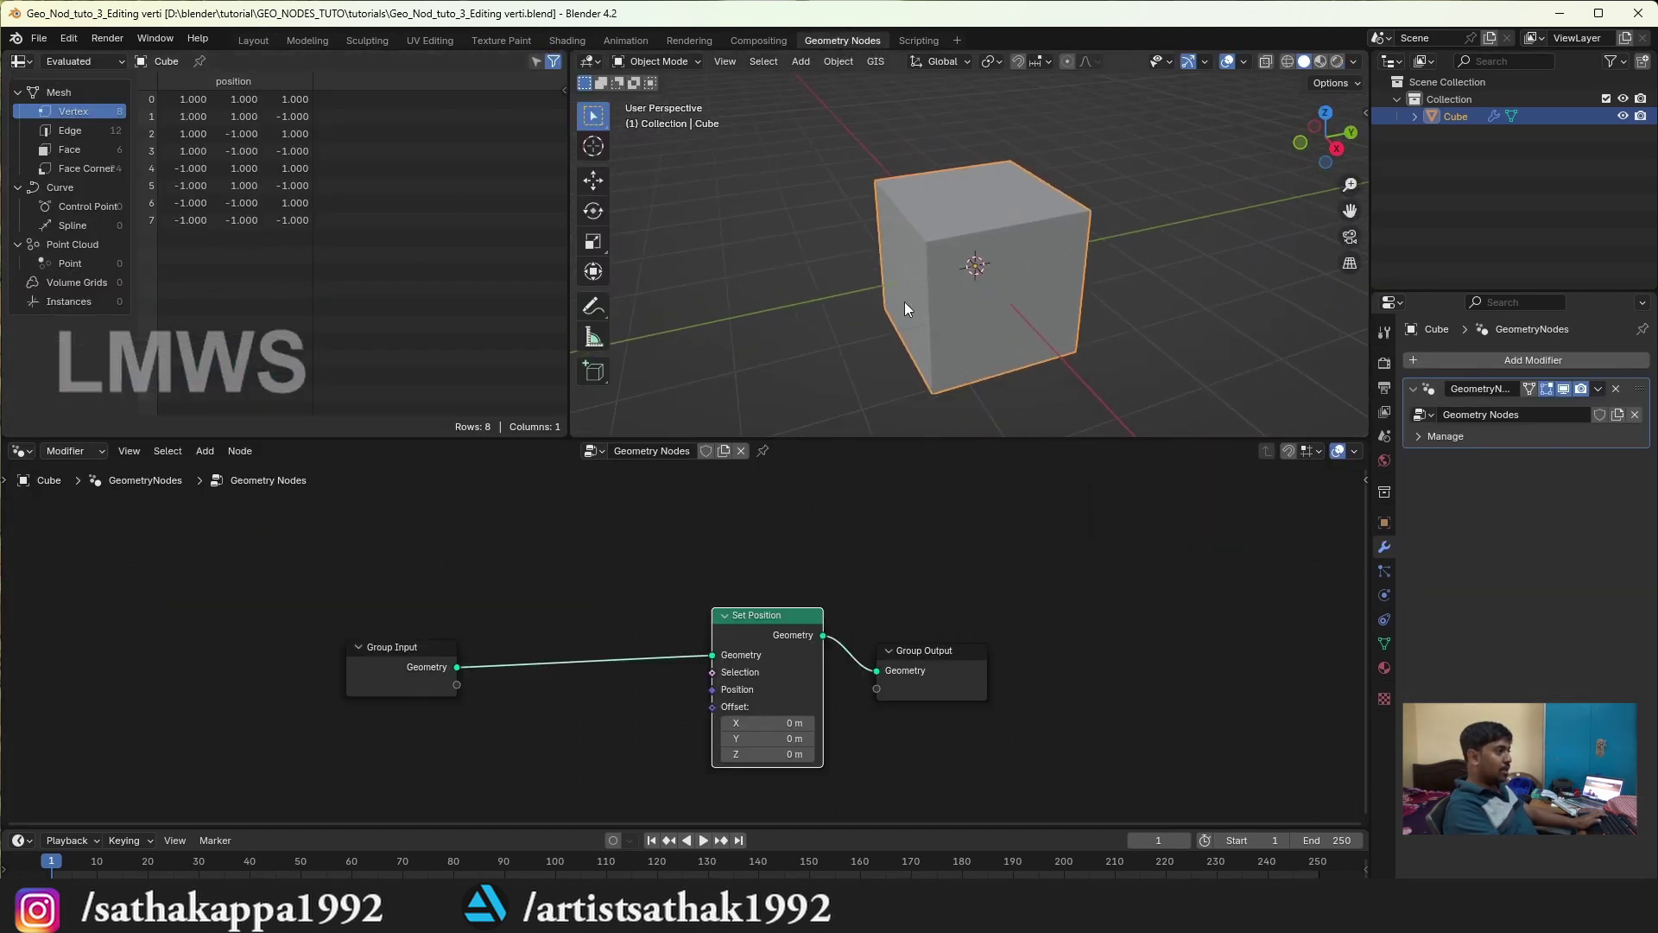
pyautogui.click(79, 130)
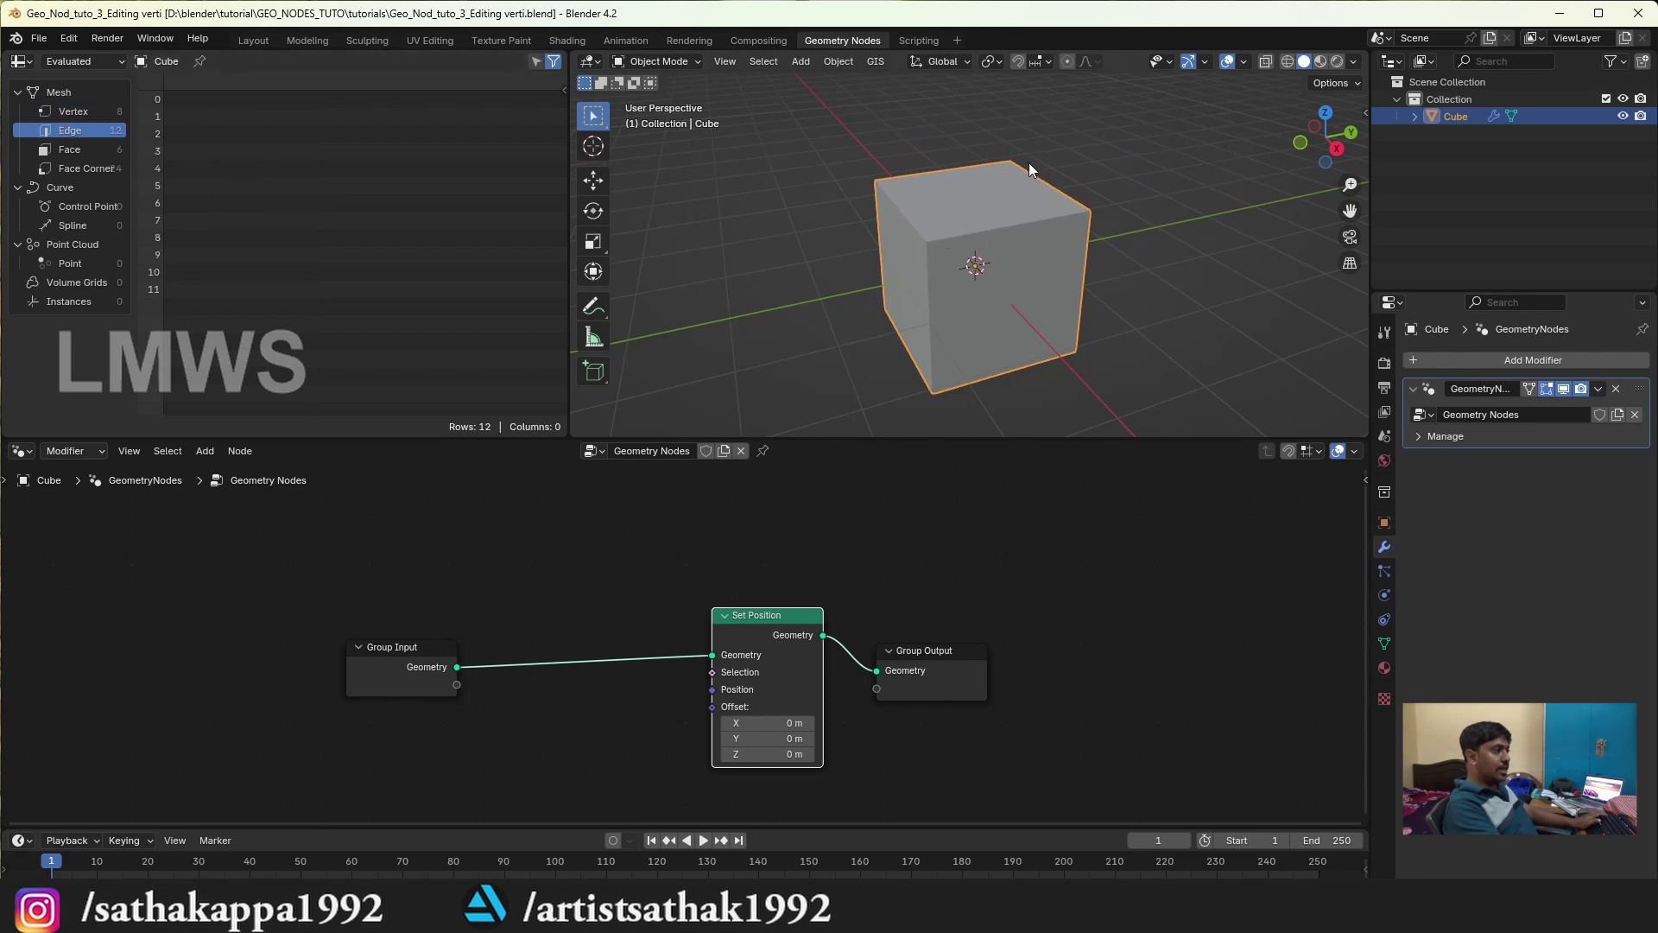
pyautogui.click(1354, 62)
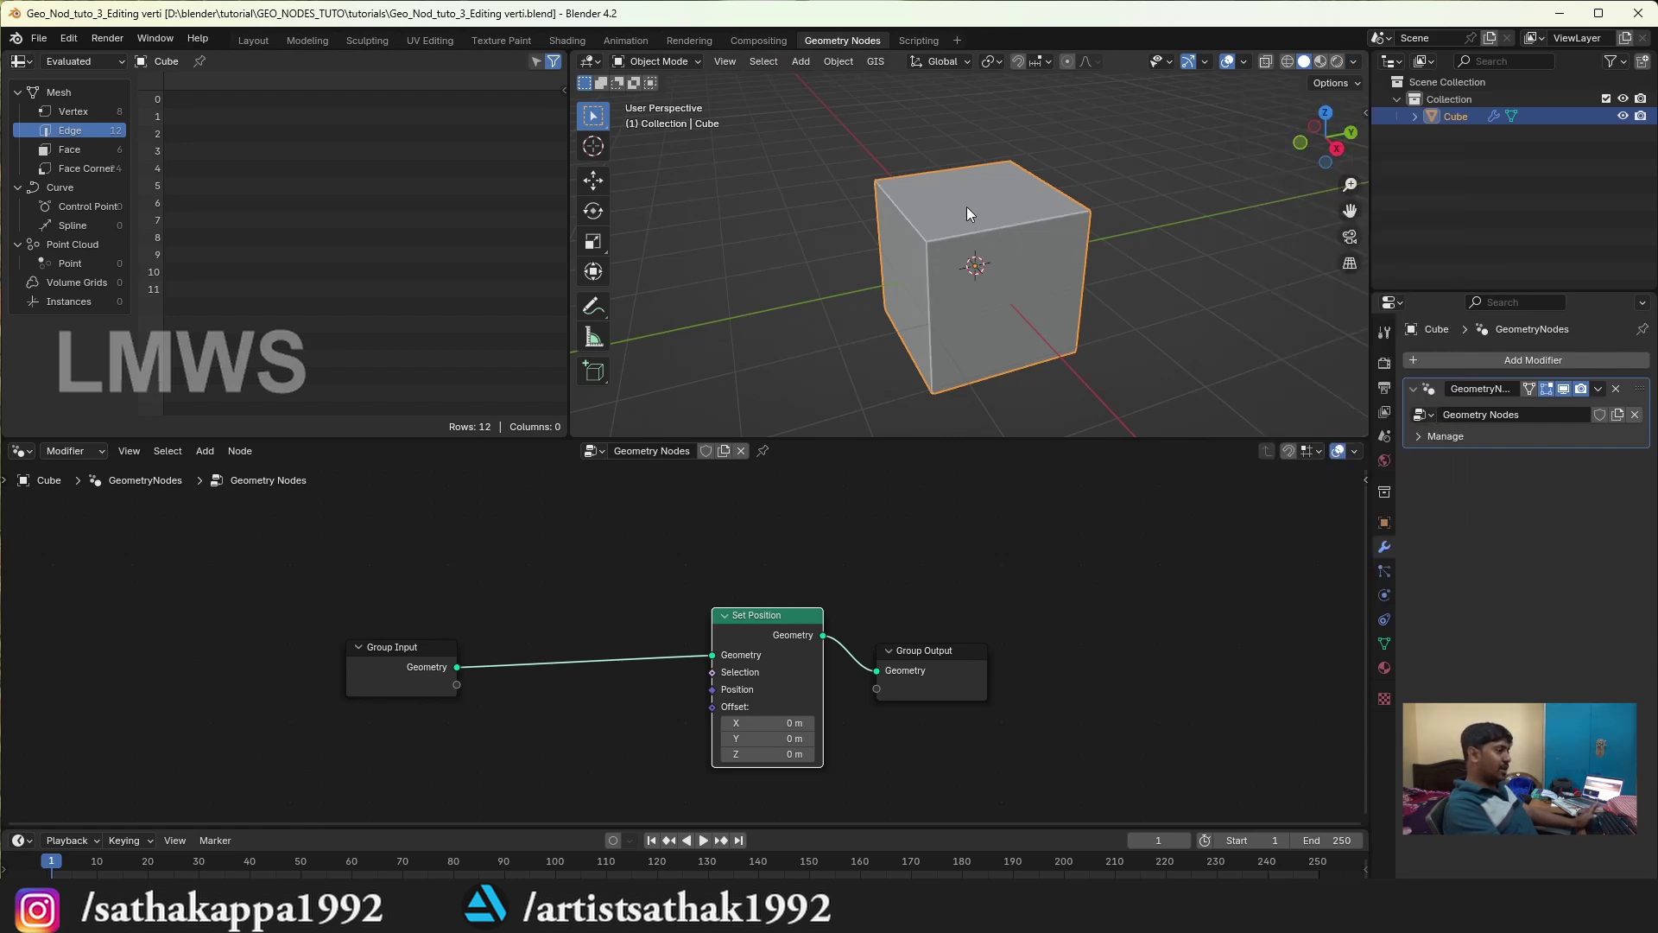
# Step: Cycle the spreadsheet through face, edge and vertex data, ending on the eight vertex positions
pyautogui.click(68, 151)
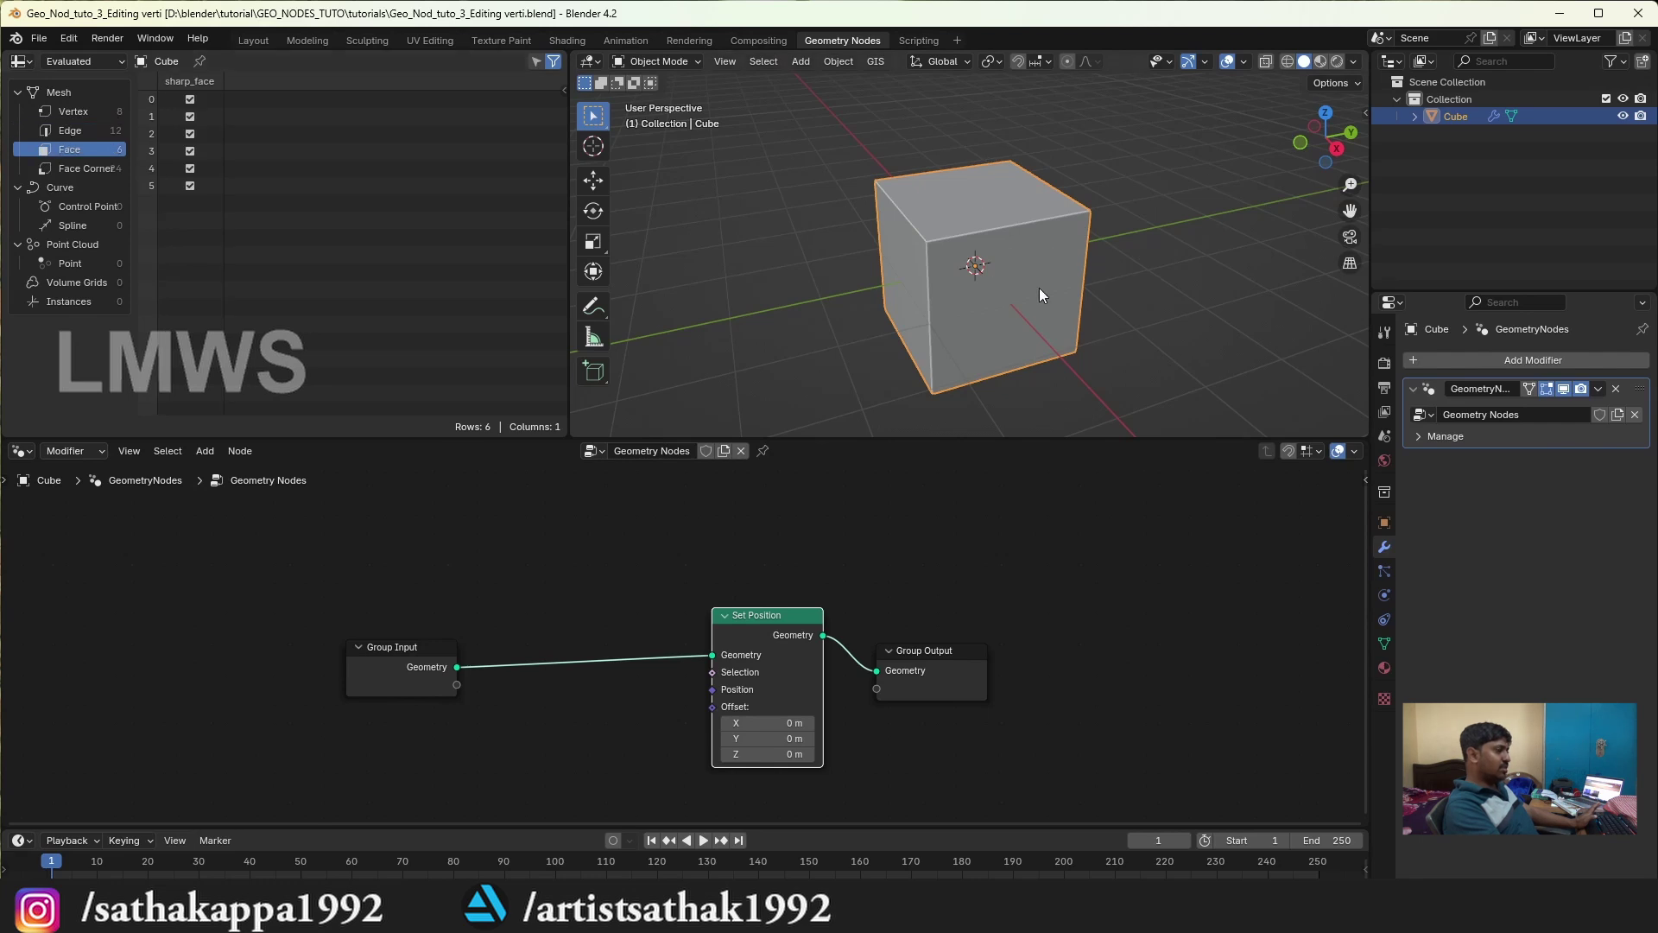
pyautogui.click(93, 136)
pyautogui.click(81, 113)
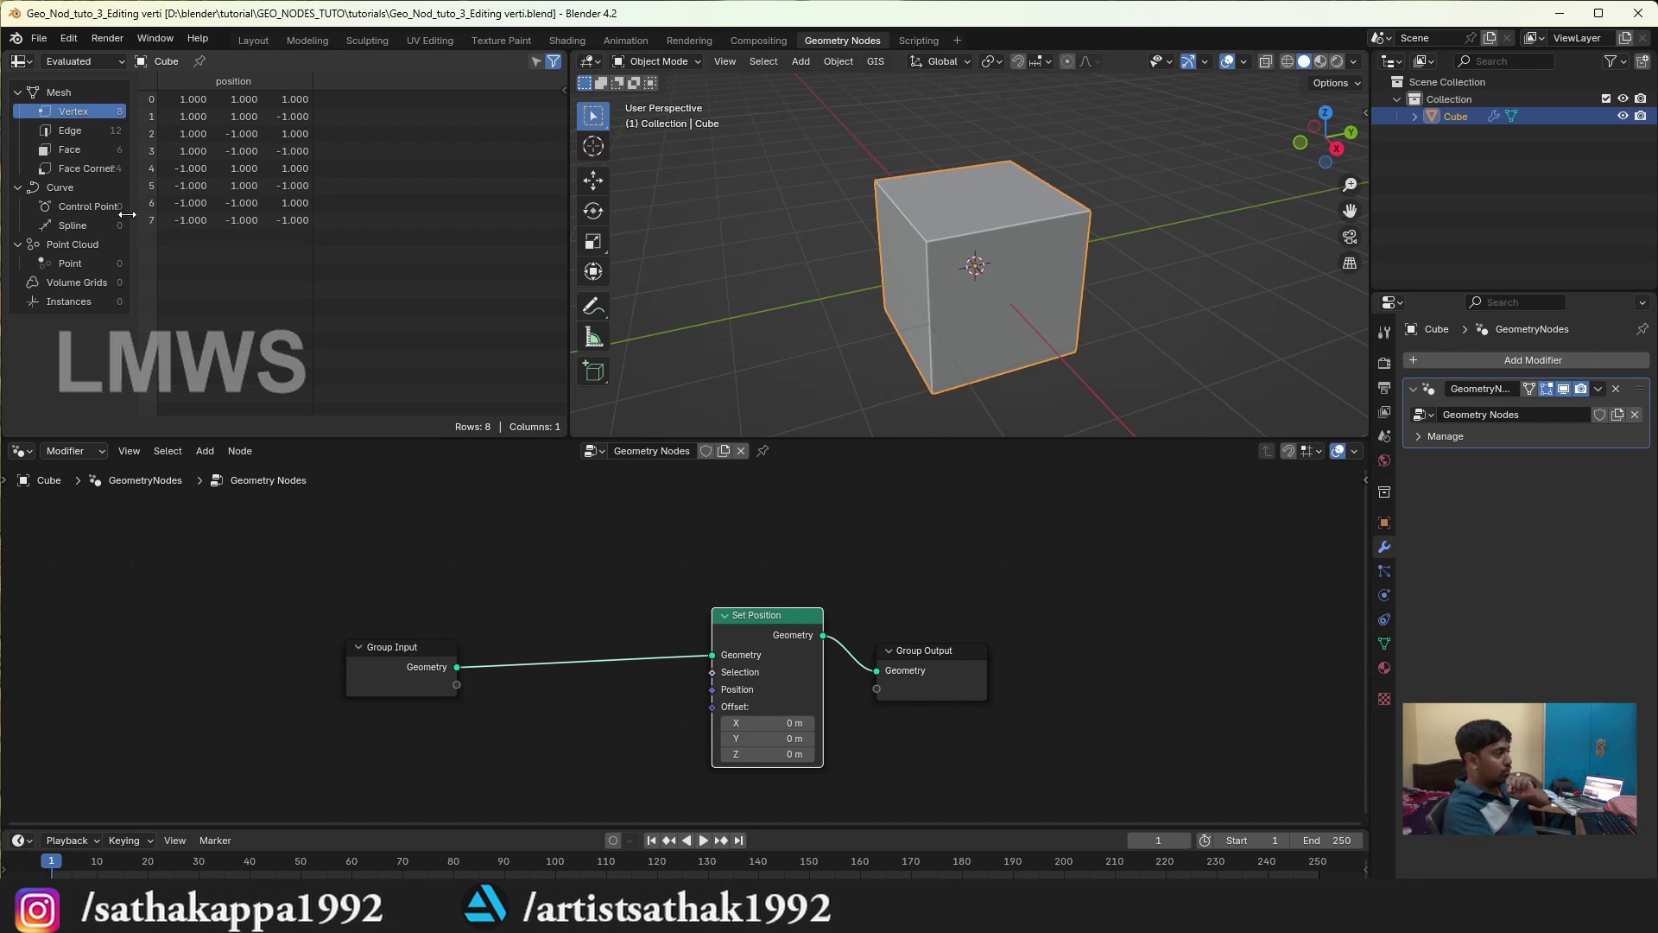
pyautogui.click(54, 130)
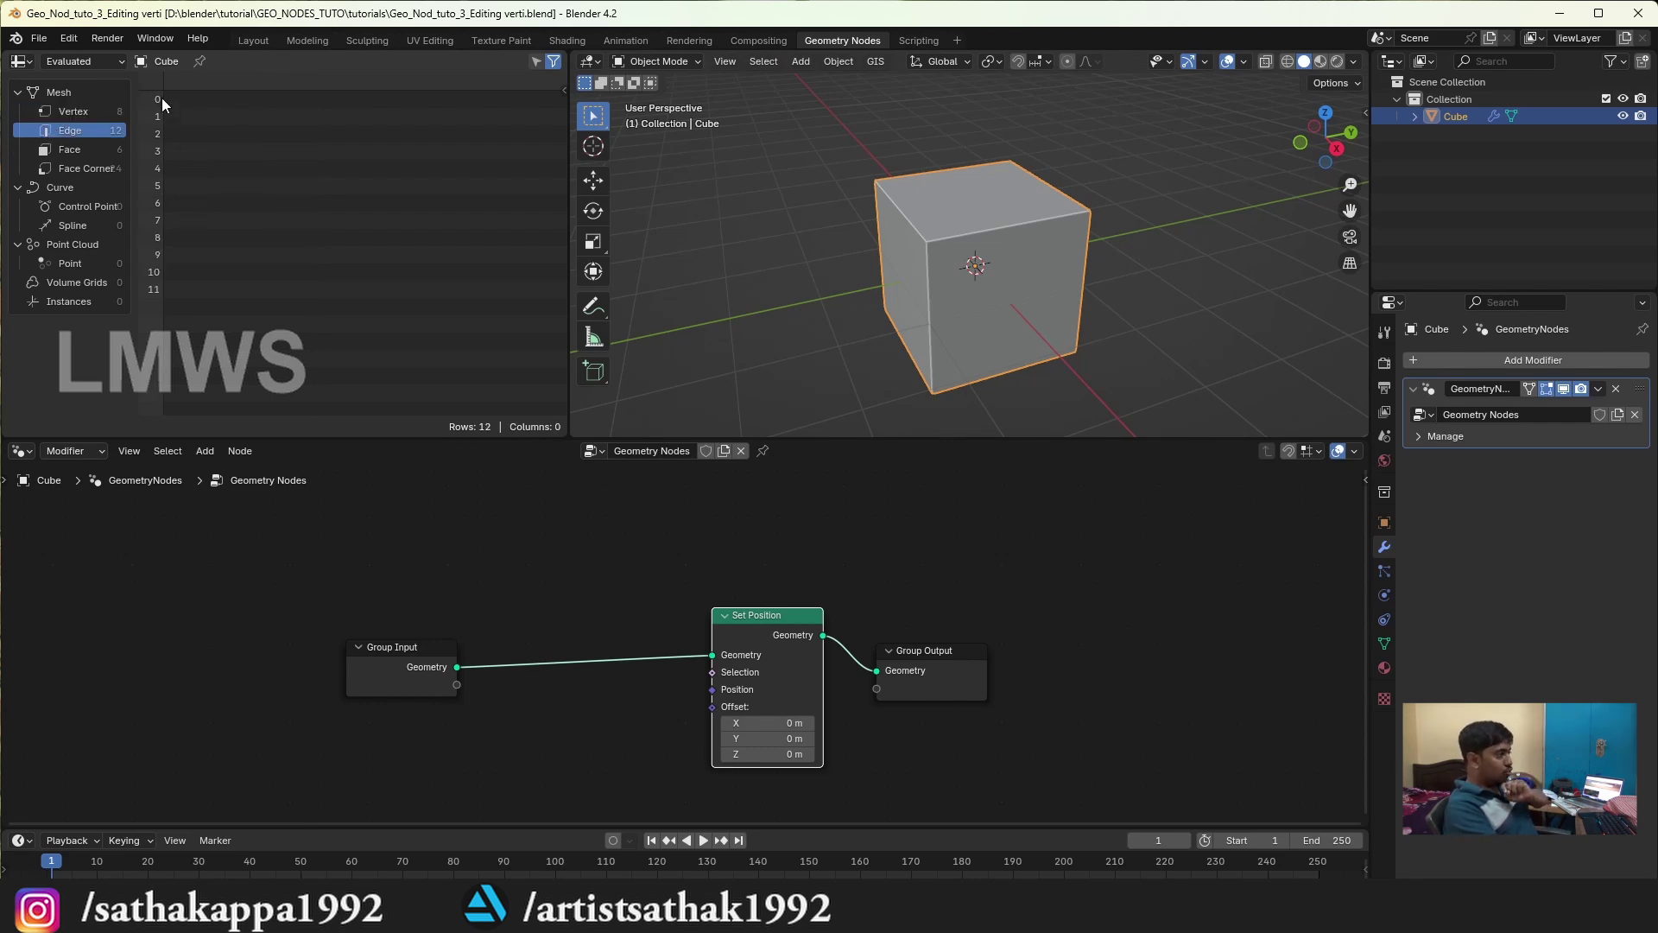
pyautogui.click(74, 151)
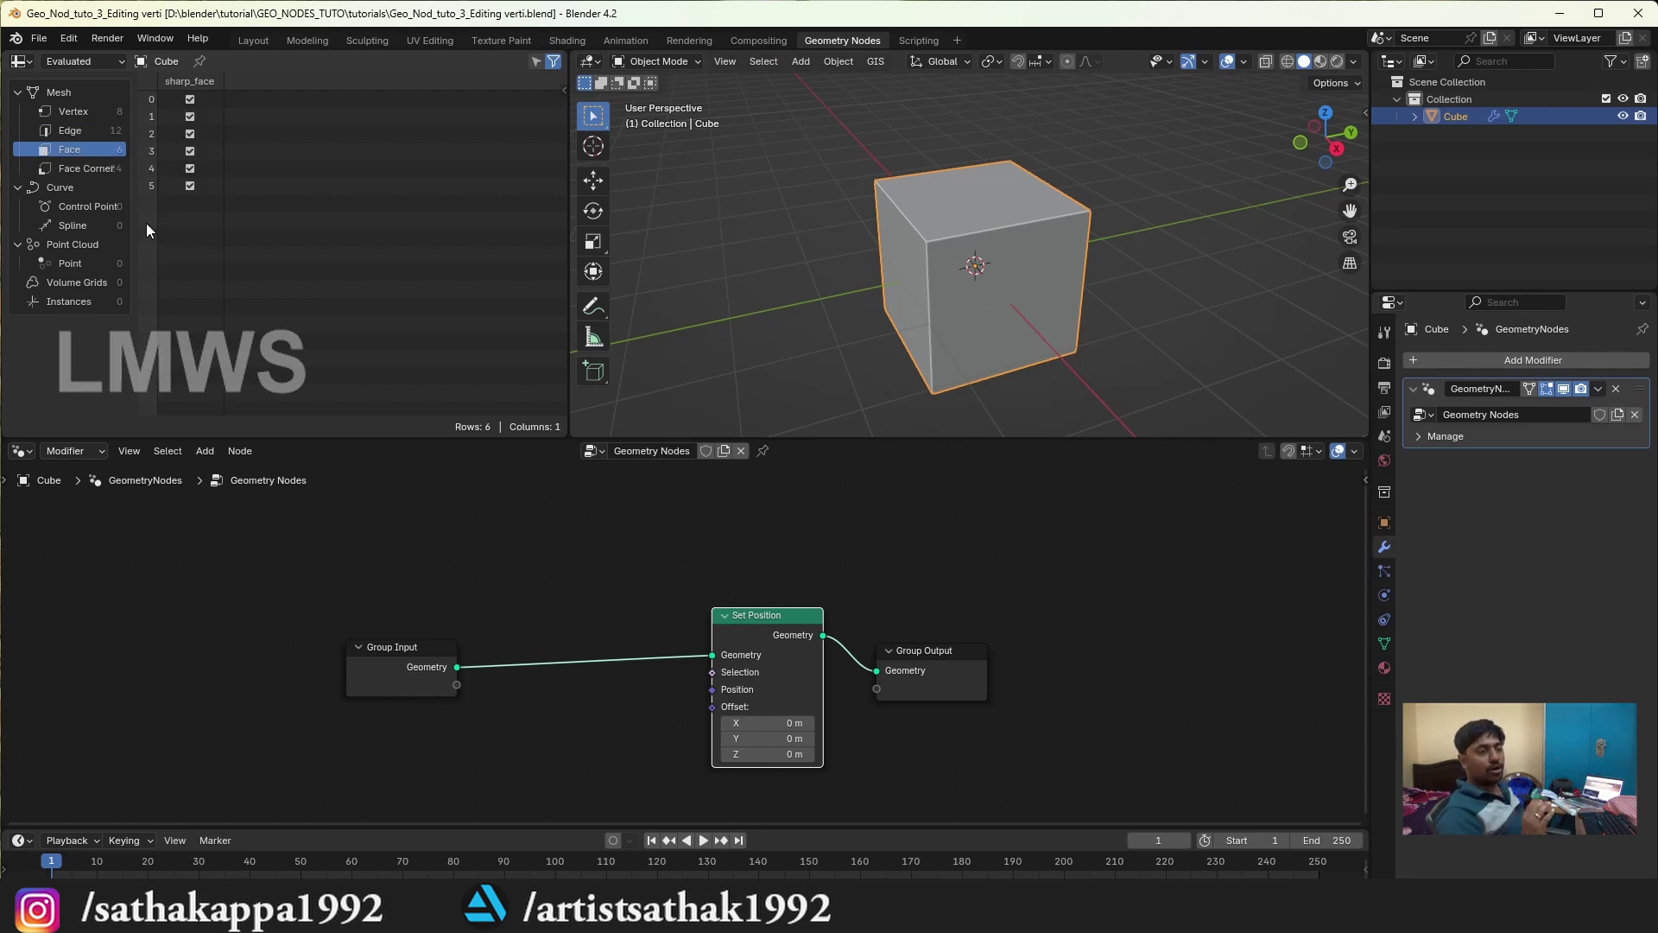
pyautogui.click(66, 116)
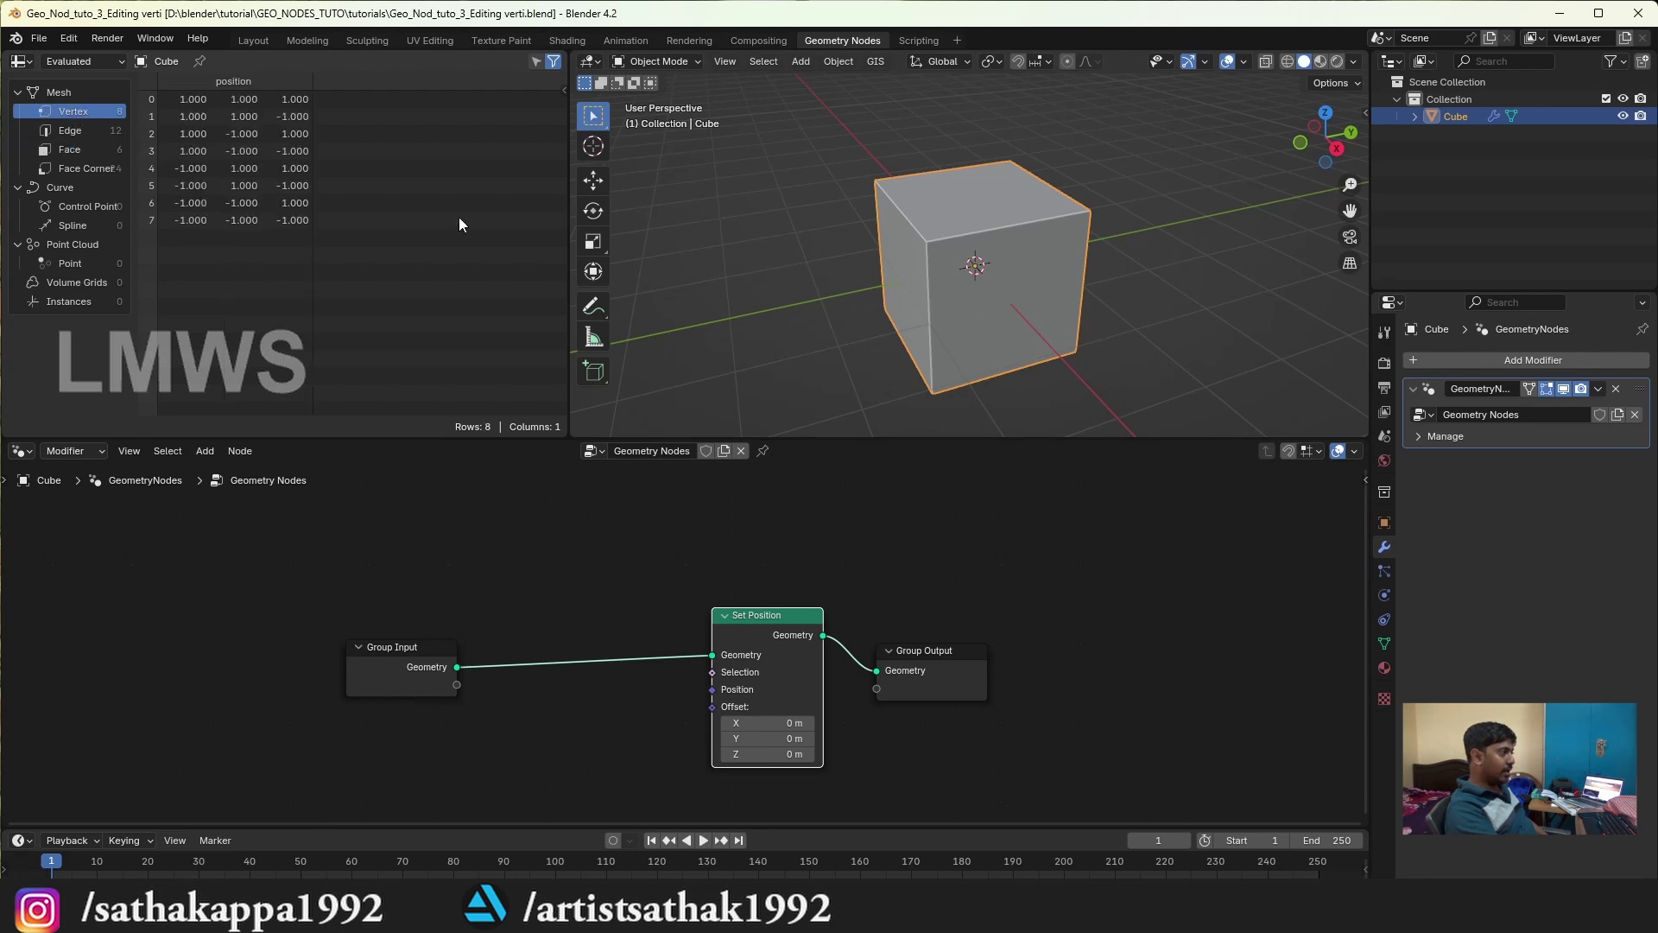
pyautogui.scroll(2, 781, 283)
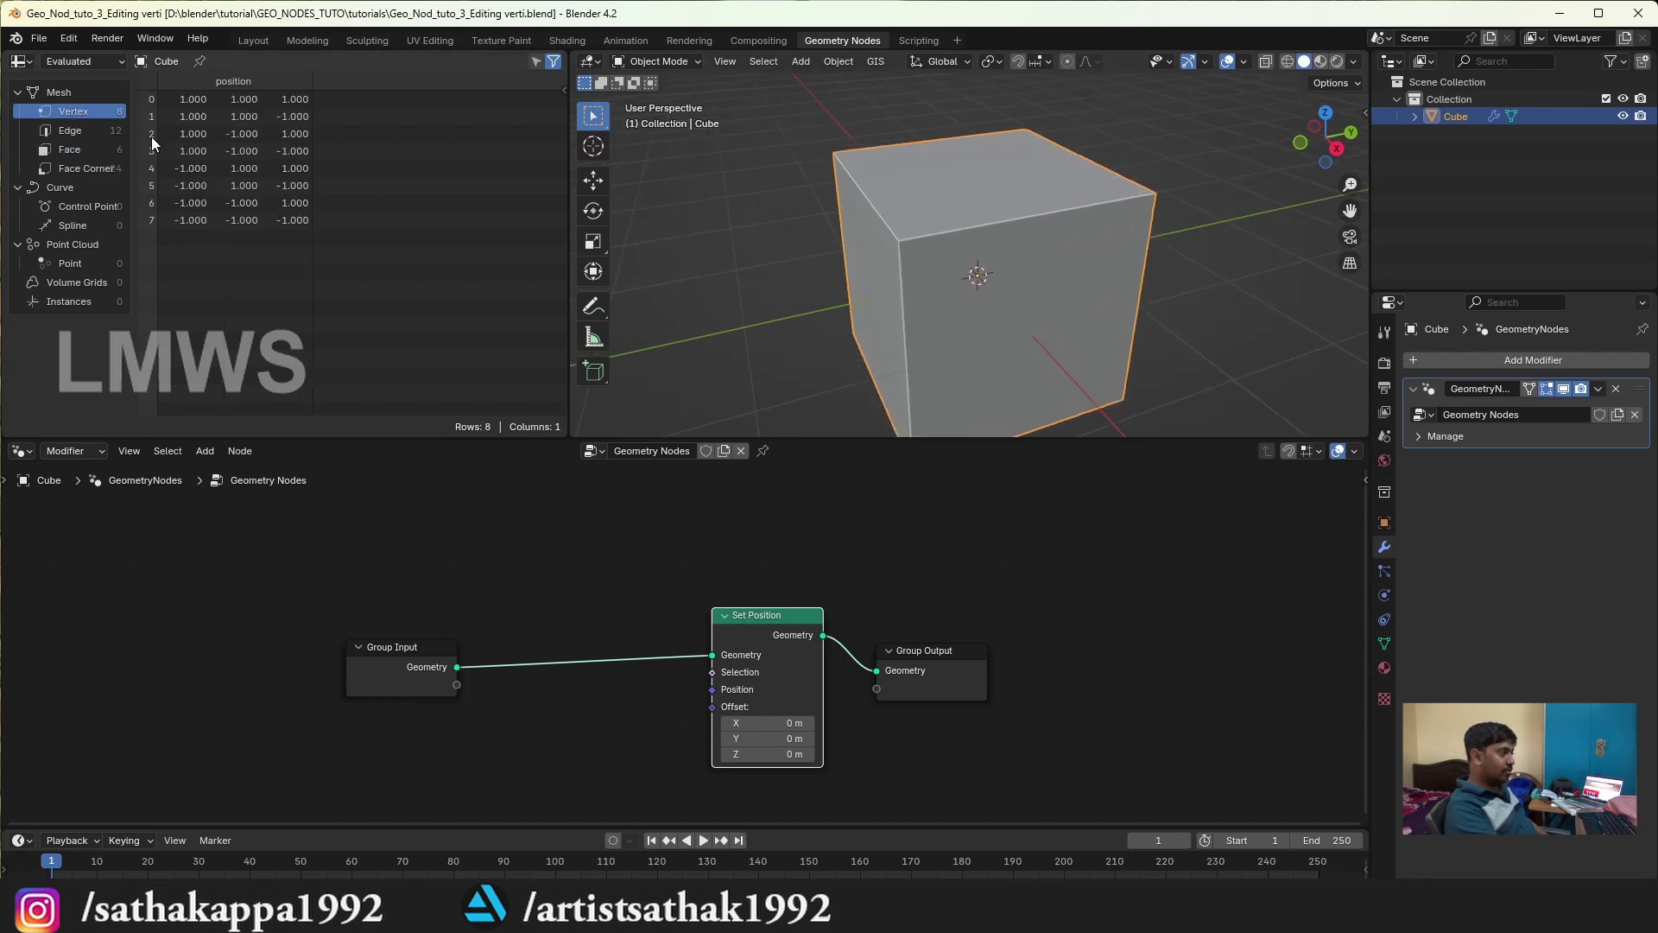
pyautogui.moveTo(951, 349); pyautogui.dragTo(898, 337, button='middle')
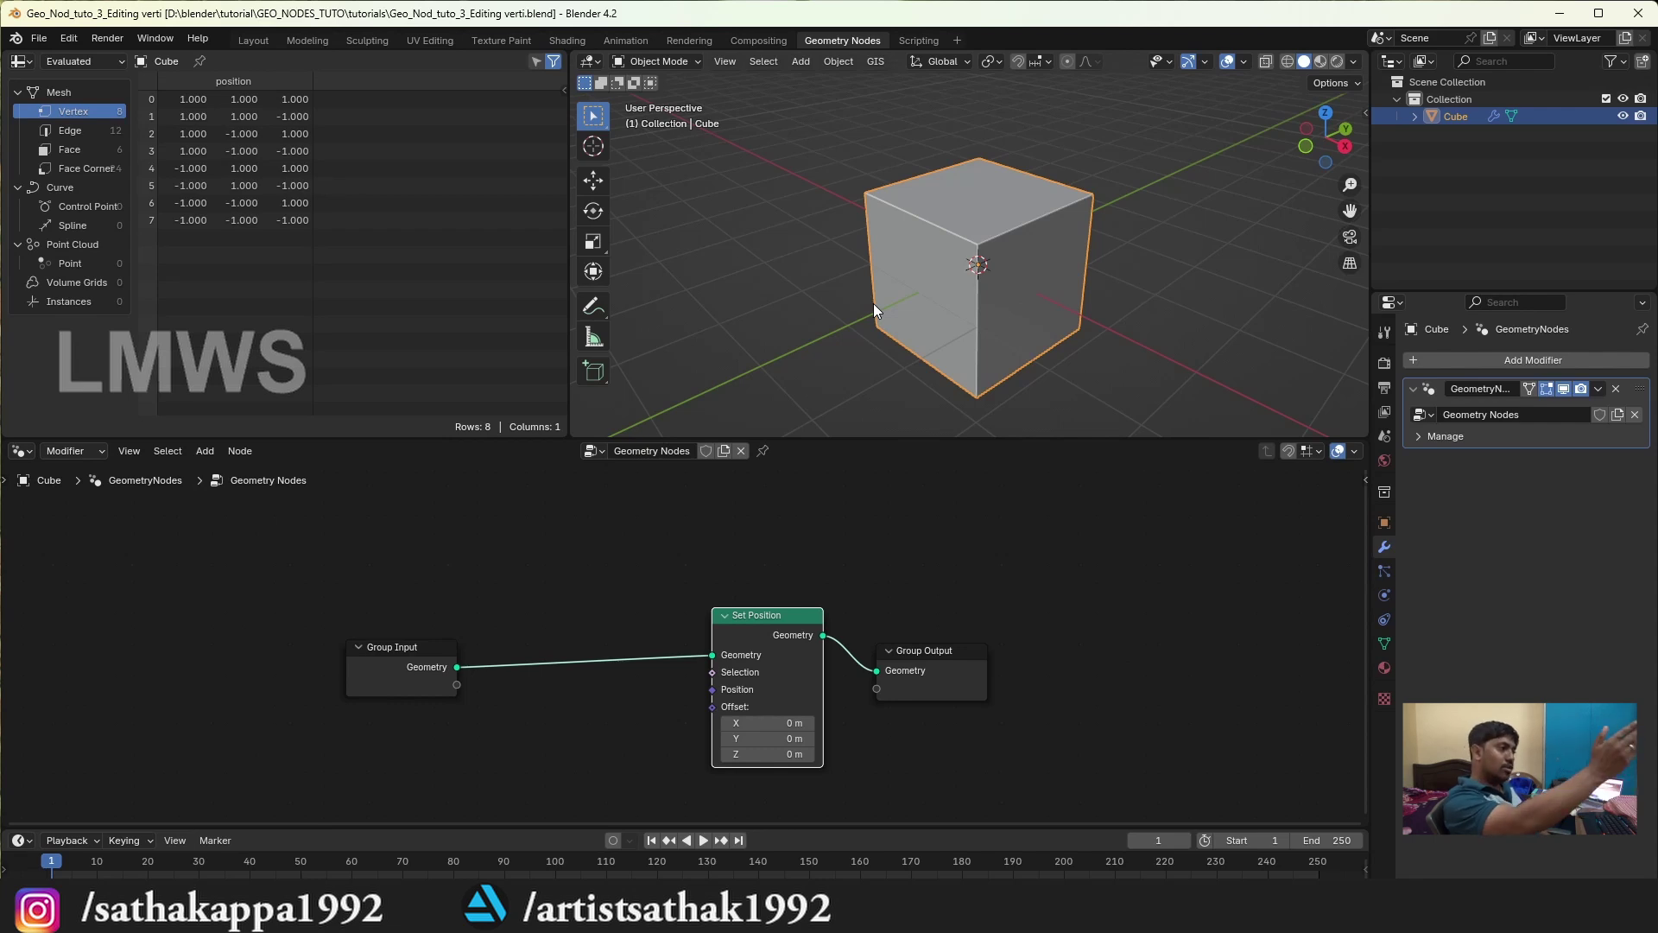
# Step: In the Layout workspace, add an Index node to the Cube's tree and save
pyautogui.click(248, 41)
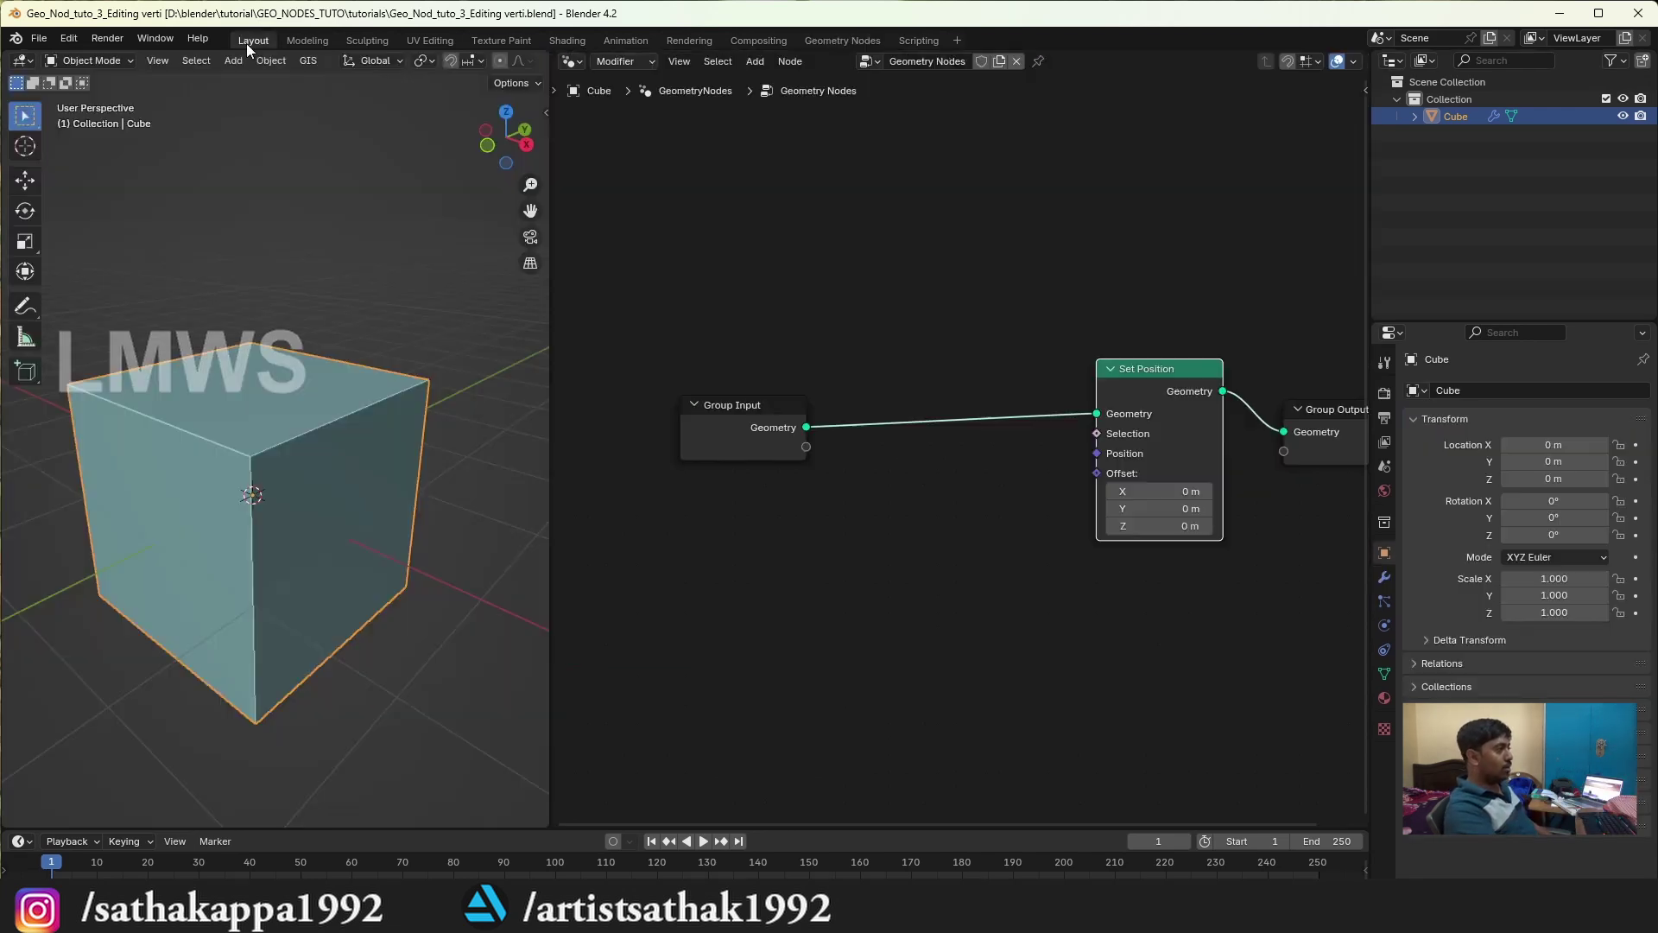
pyautogui.click(852, 332)
pyautogui.hotkey('shift', 'a')
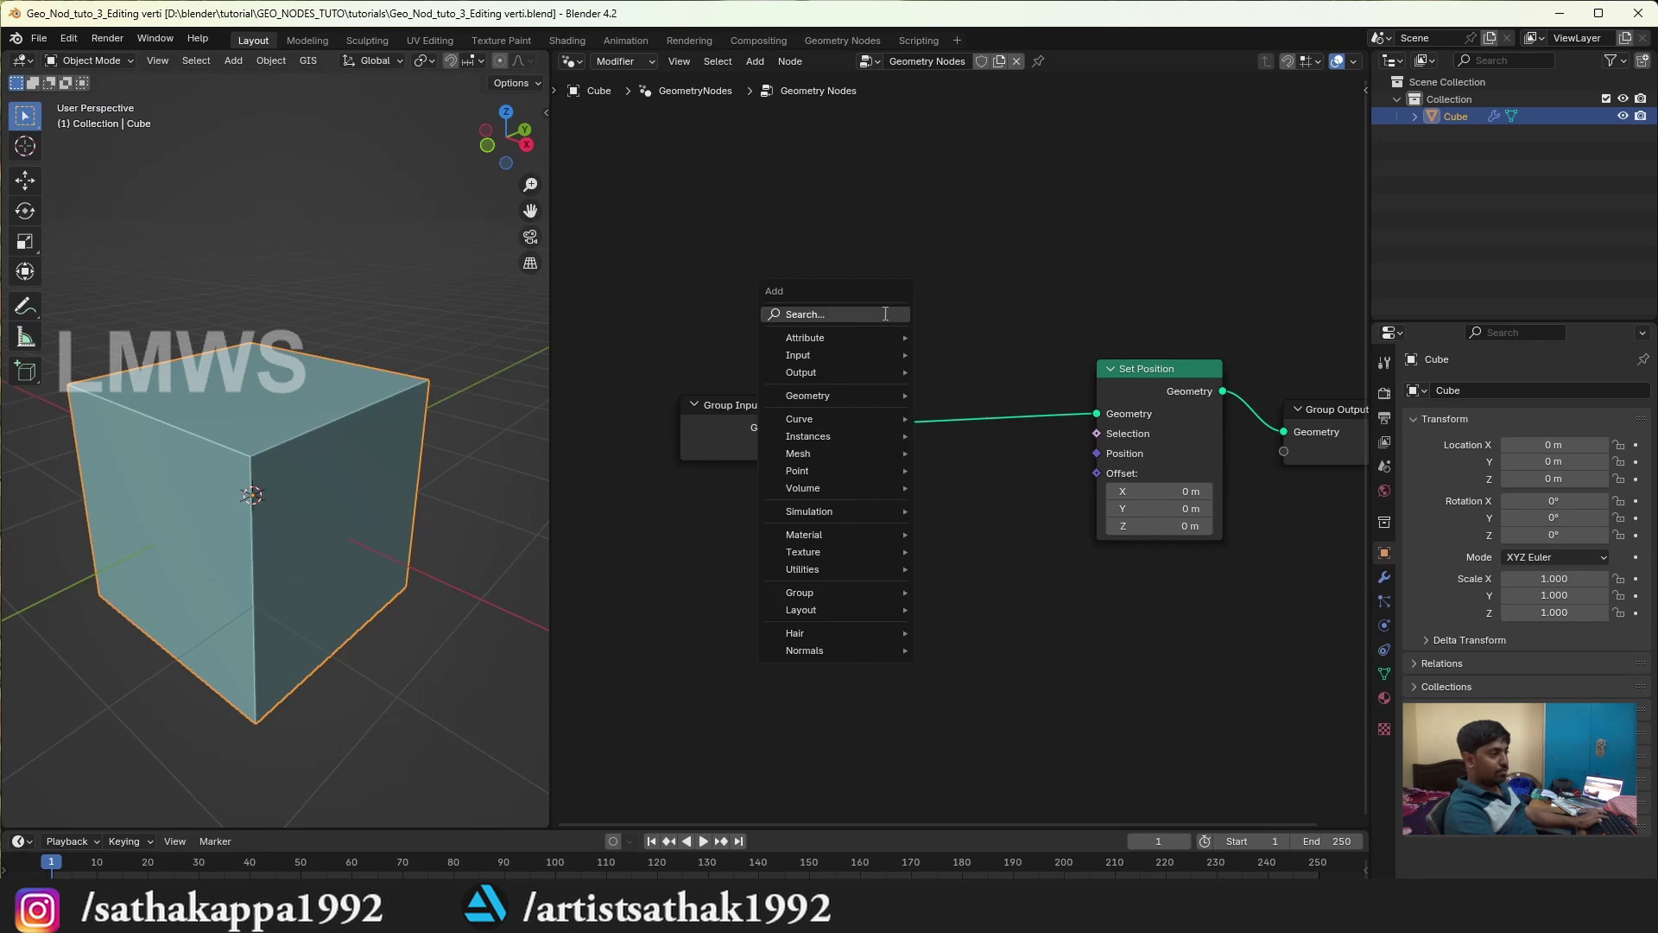
pyautogui.write('indee')
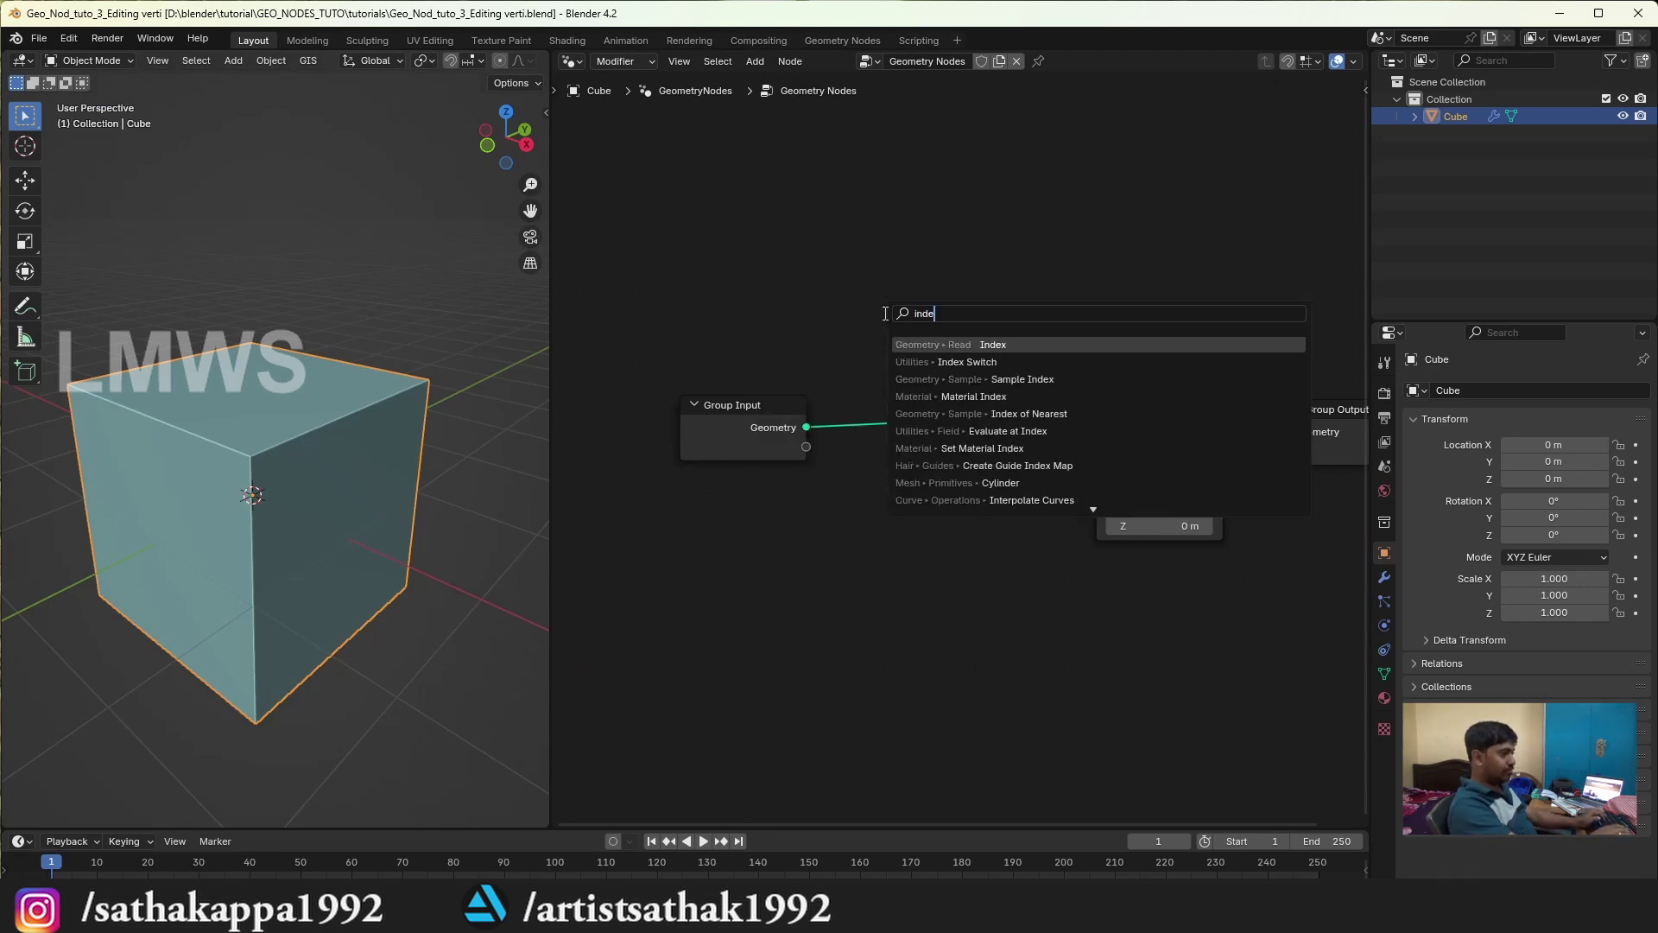
pyautogui.press('Return')
pyautogui.click(559, 544)
pyautogui.hotkey('ctrl', 's')
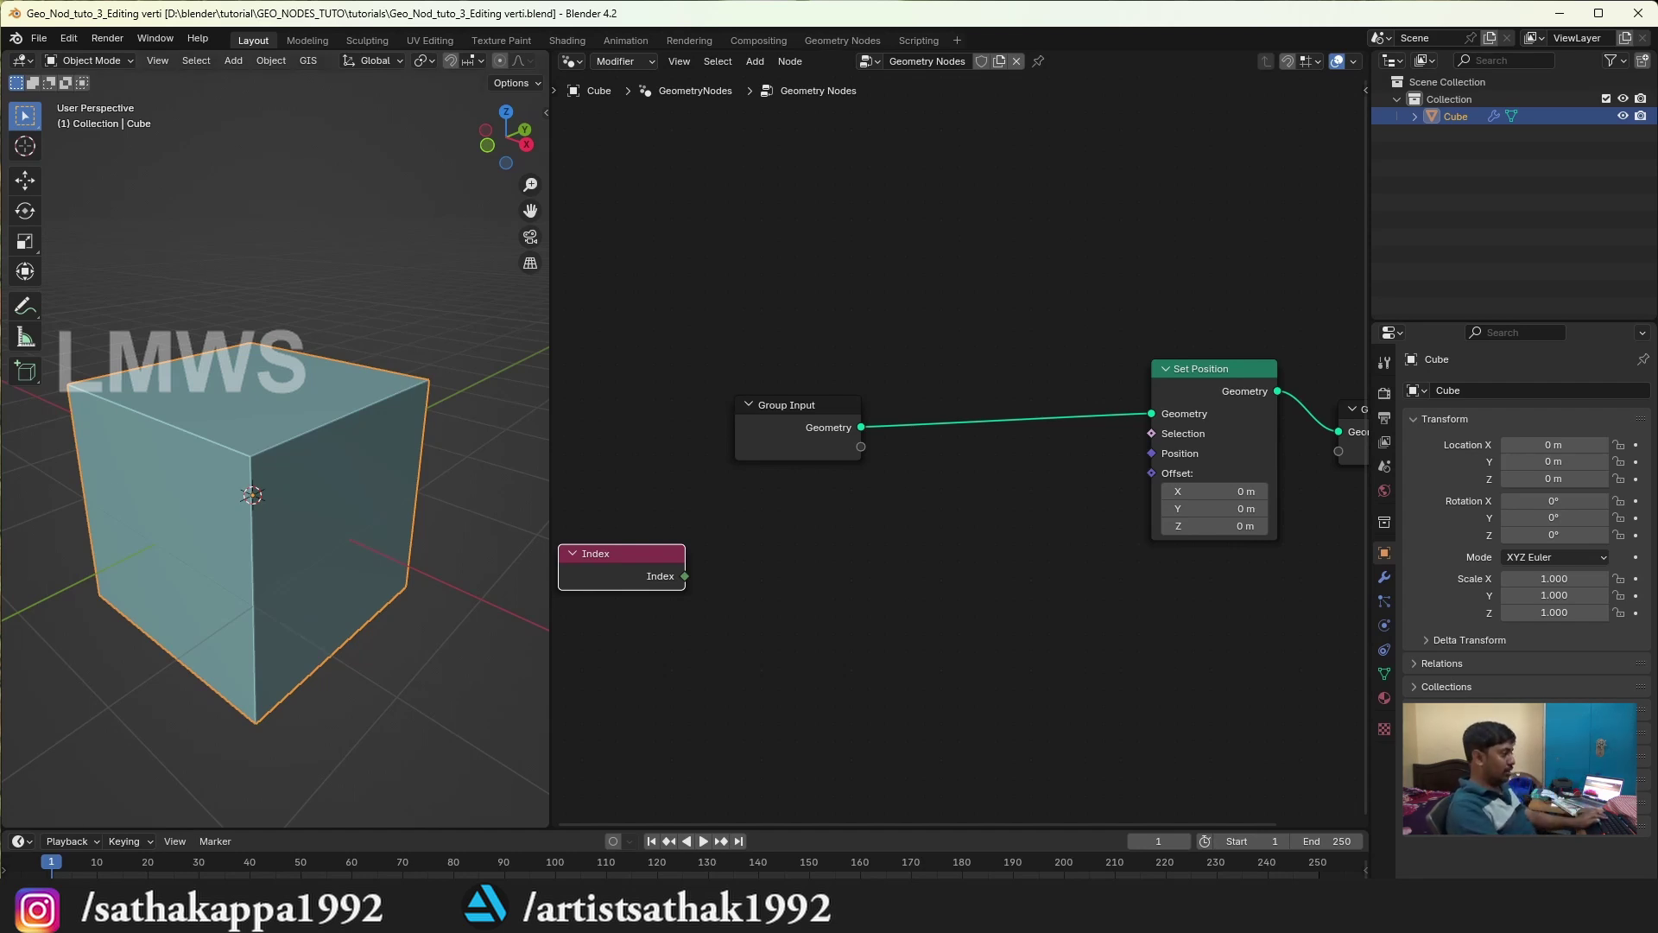
# Step: Reposition the Index node, shift Set Position left and Group Output further right
pyautogui.press('g')
pyautogui.click(832, 560)
pyautogui.scroll(-1, 831, 559)
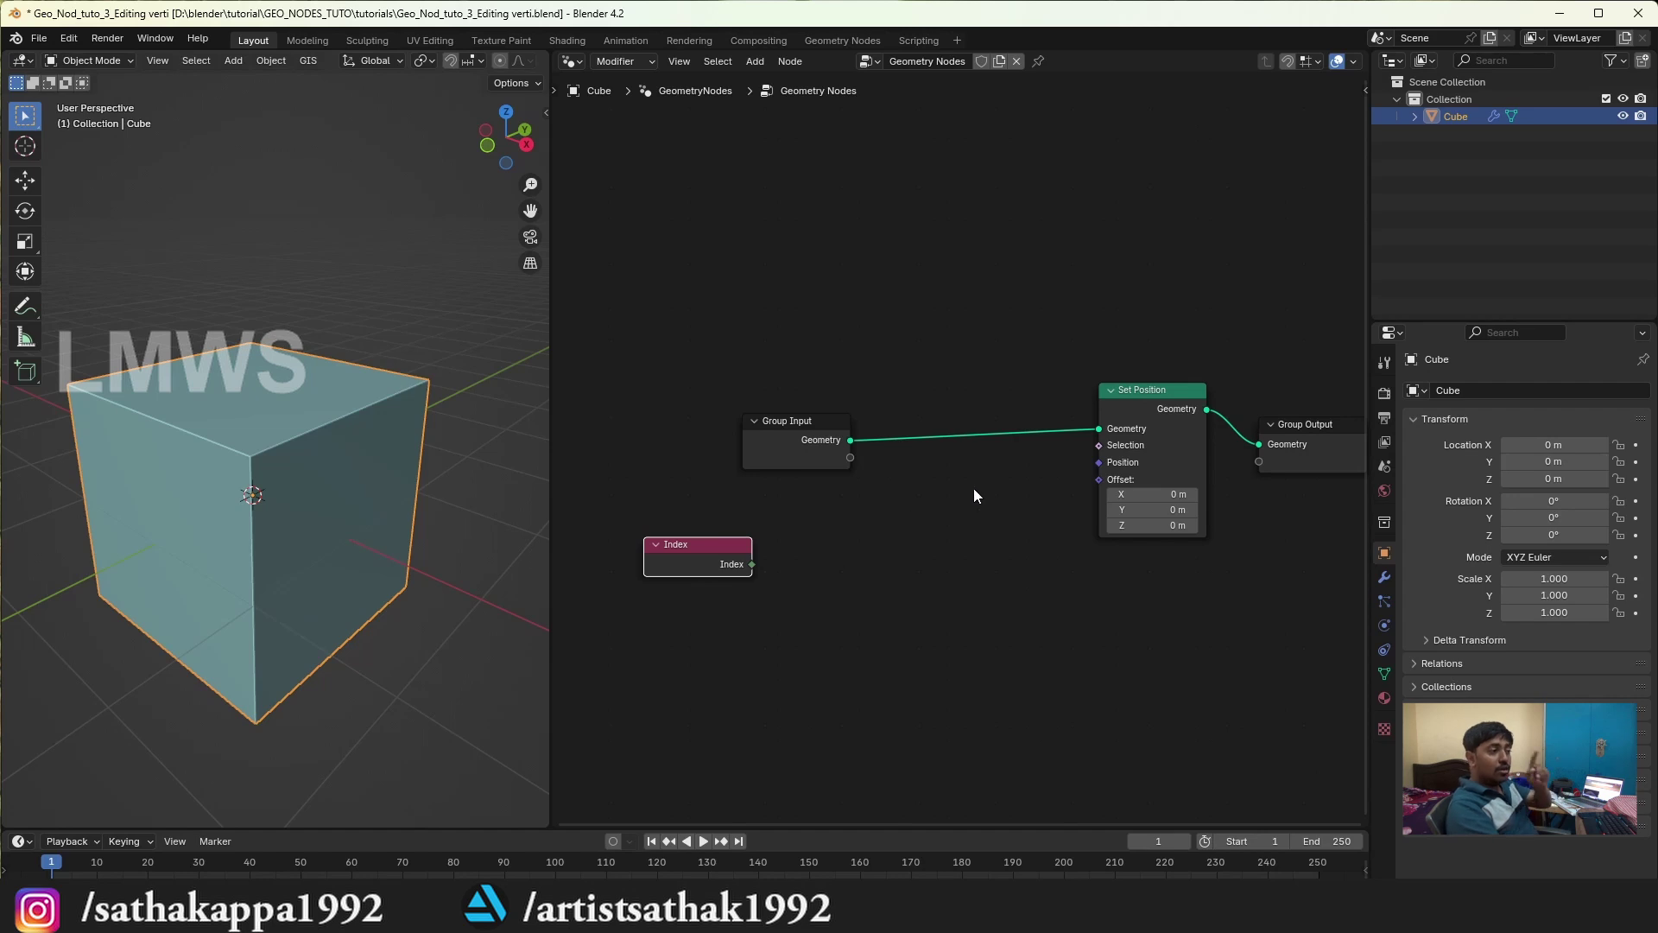
pyautogui.moveTo(1128, 389); pyautogui.dragTo(1036, 389)
pyautogui.moveTo(1036, 388); pyautogui.dragTo(905, 418, button='middle')
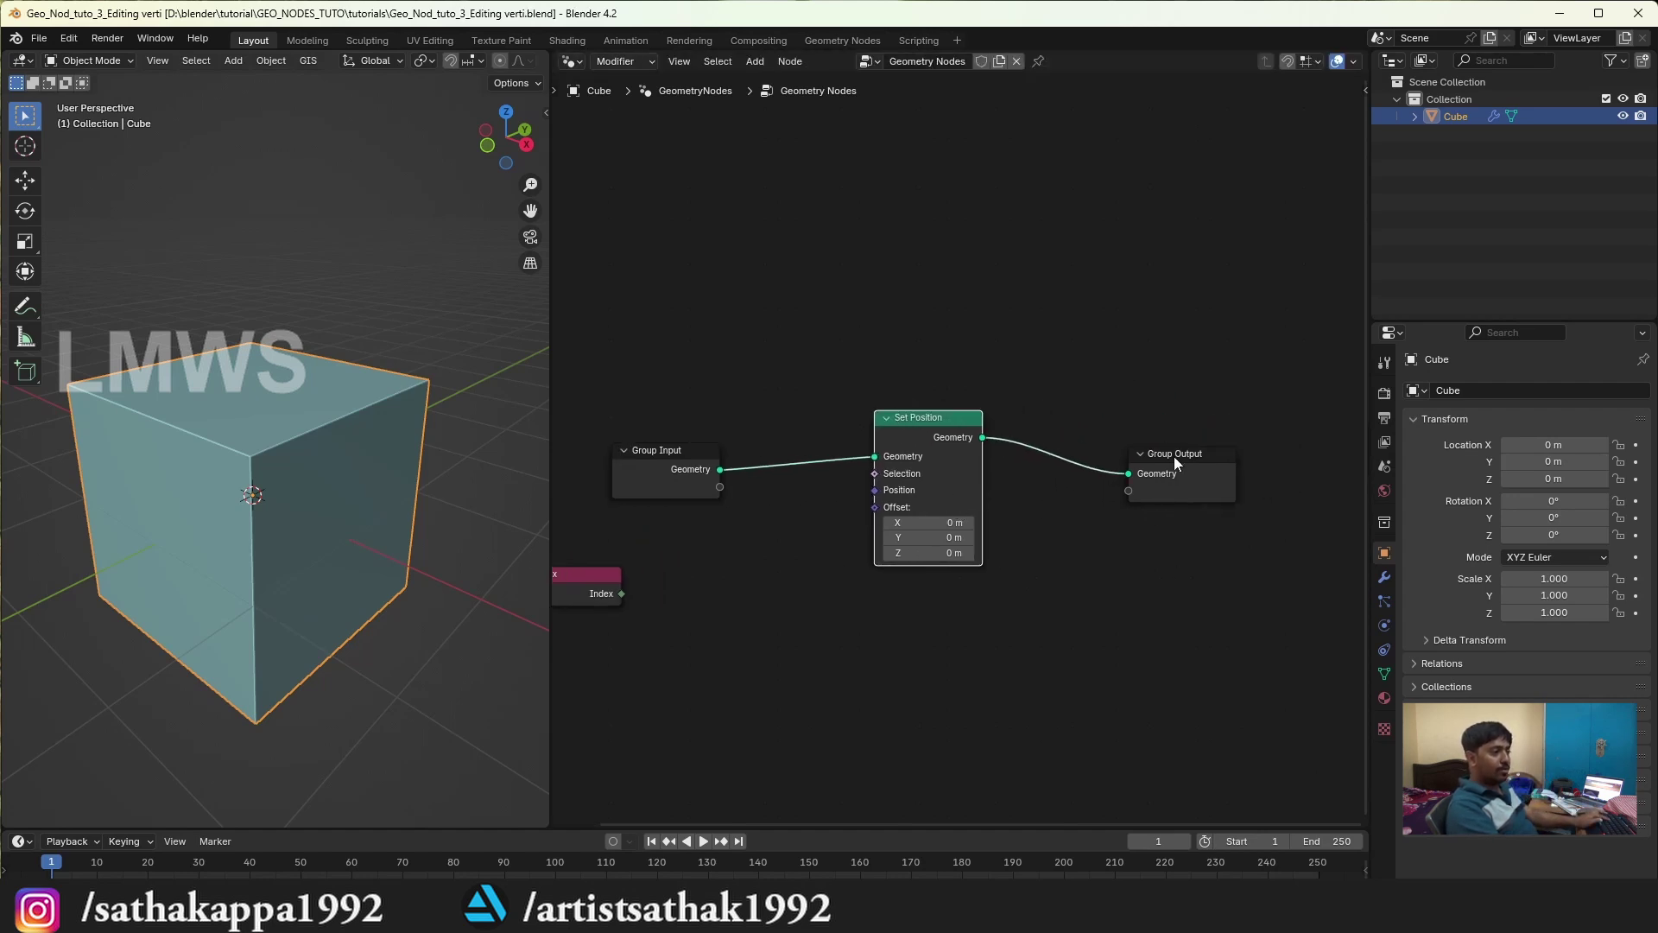
pyautogui.moveTo(1178, 458); pyautogui.dragTo(1250, 463)
# Step: Confirm Node Wrangler is enabled in the Preferences add-ons, then move Set Position right
pyautogui.click(62, 37)
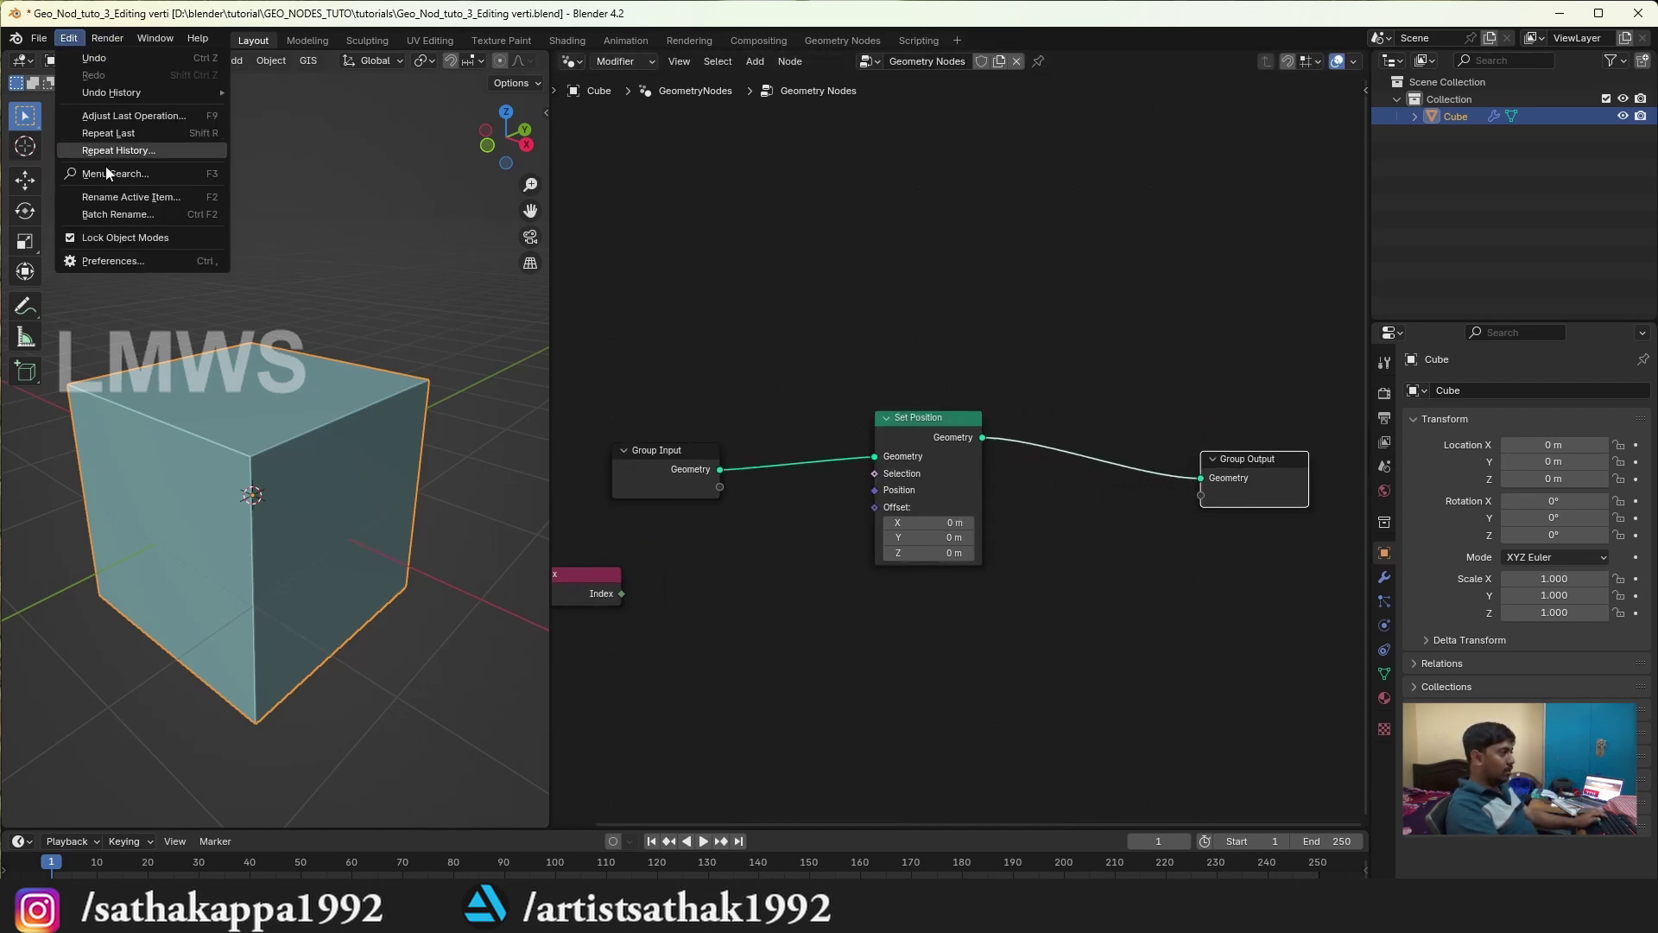
pyautogui.click(78, 263)
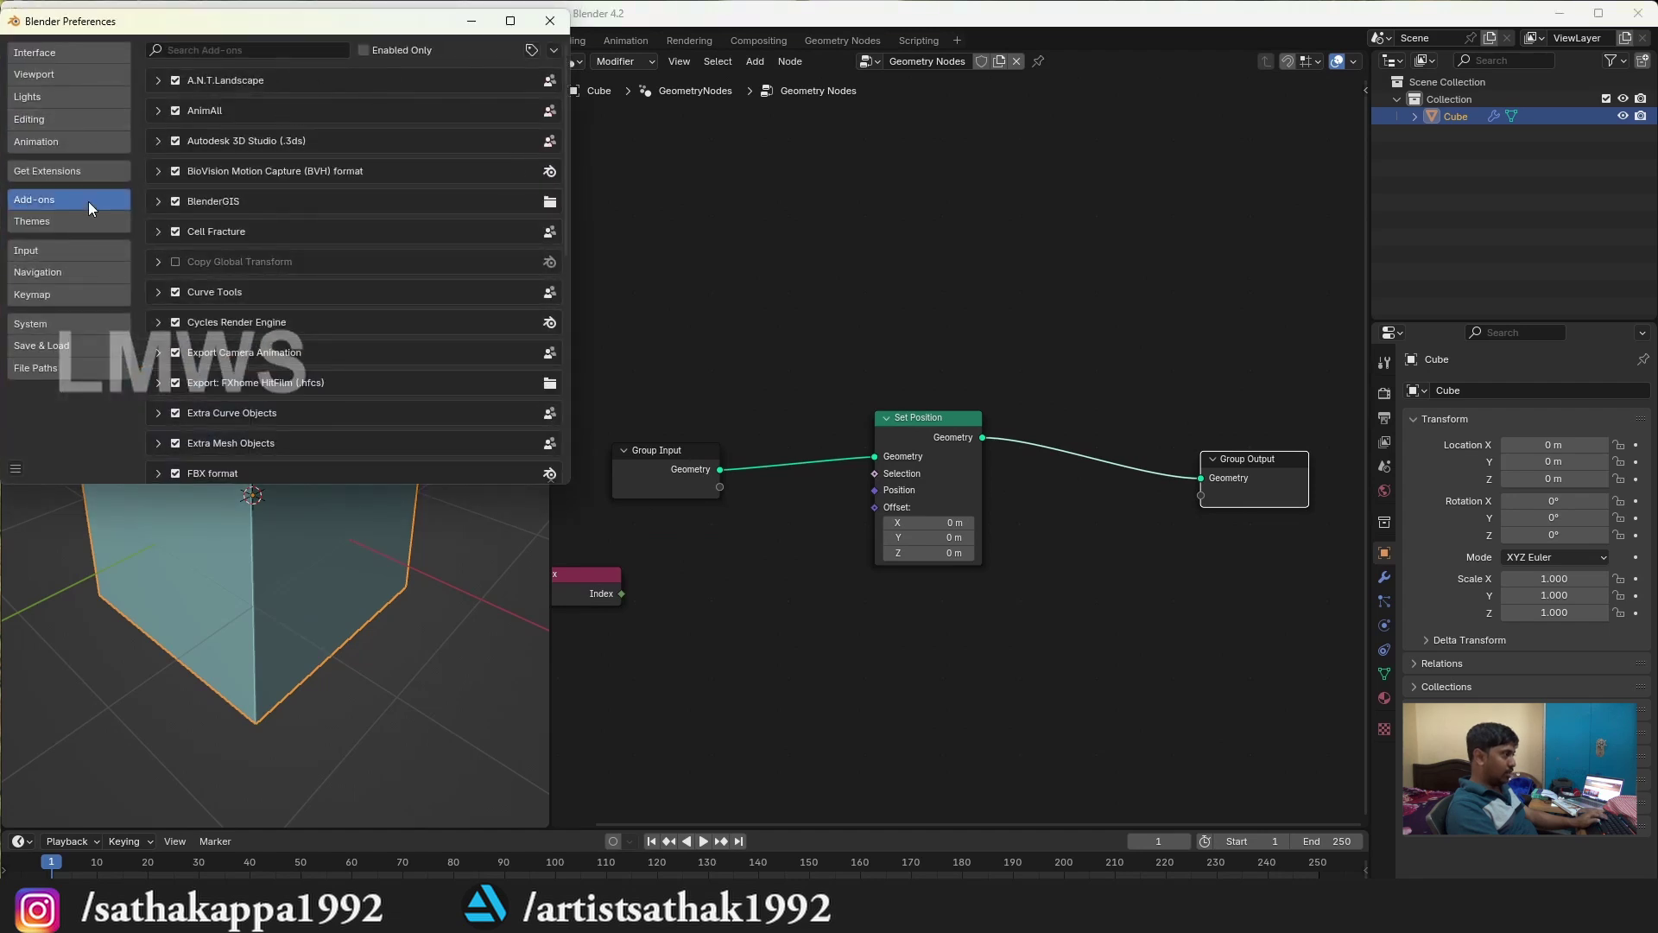
pyautogui.write('node')
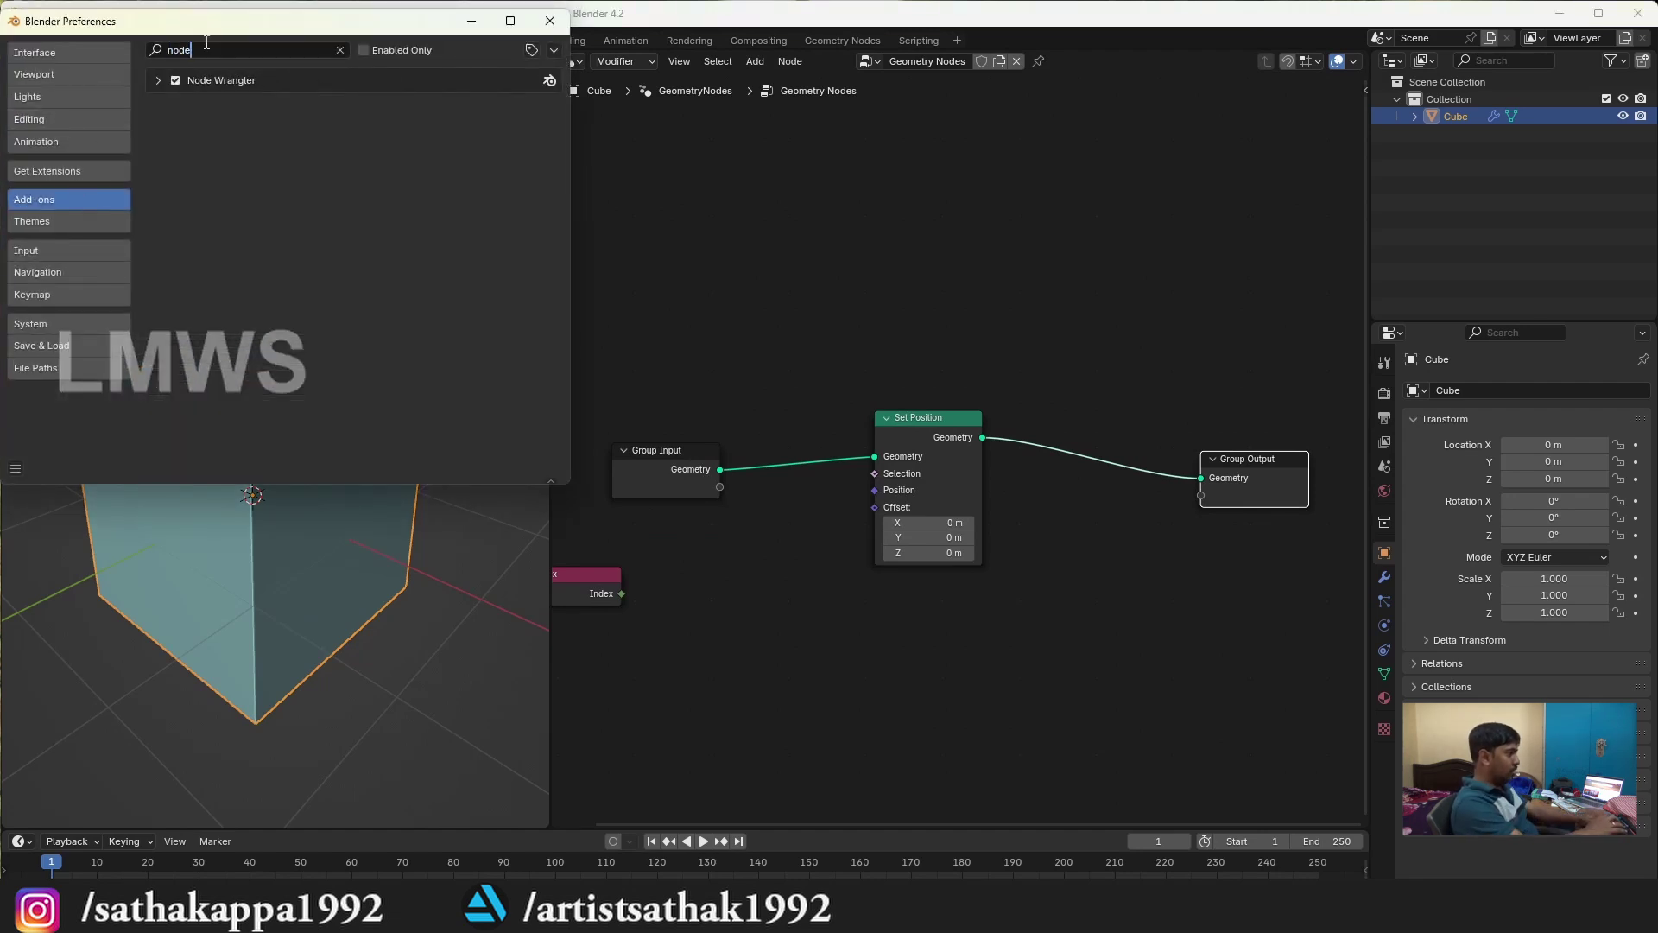
pyautogui.click(551, 21)
pyautogui.moveTo(940, 415); pyautogui.dragTo(1079, 429)
# Step: Add a Viewer after Set Position, feed it the Index output, and set its domain to Point
pyautogui.click(1216, 439)
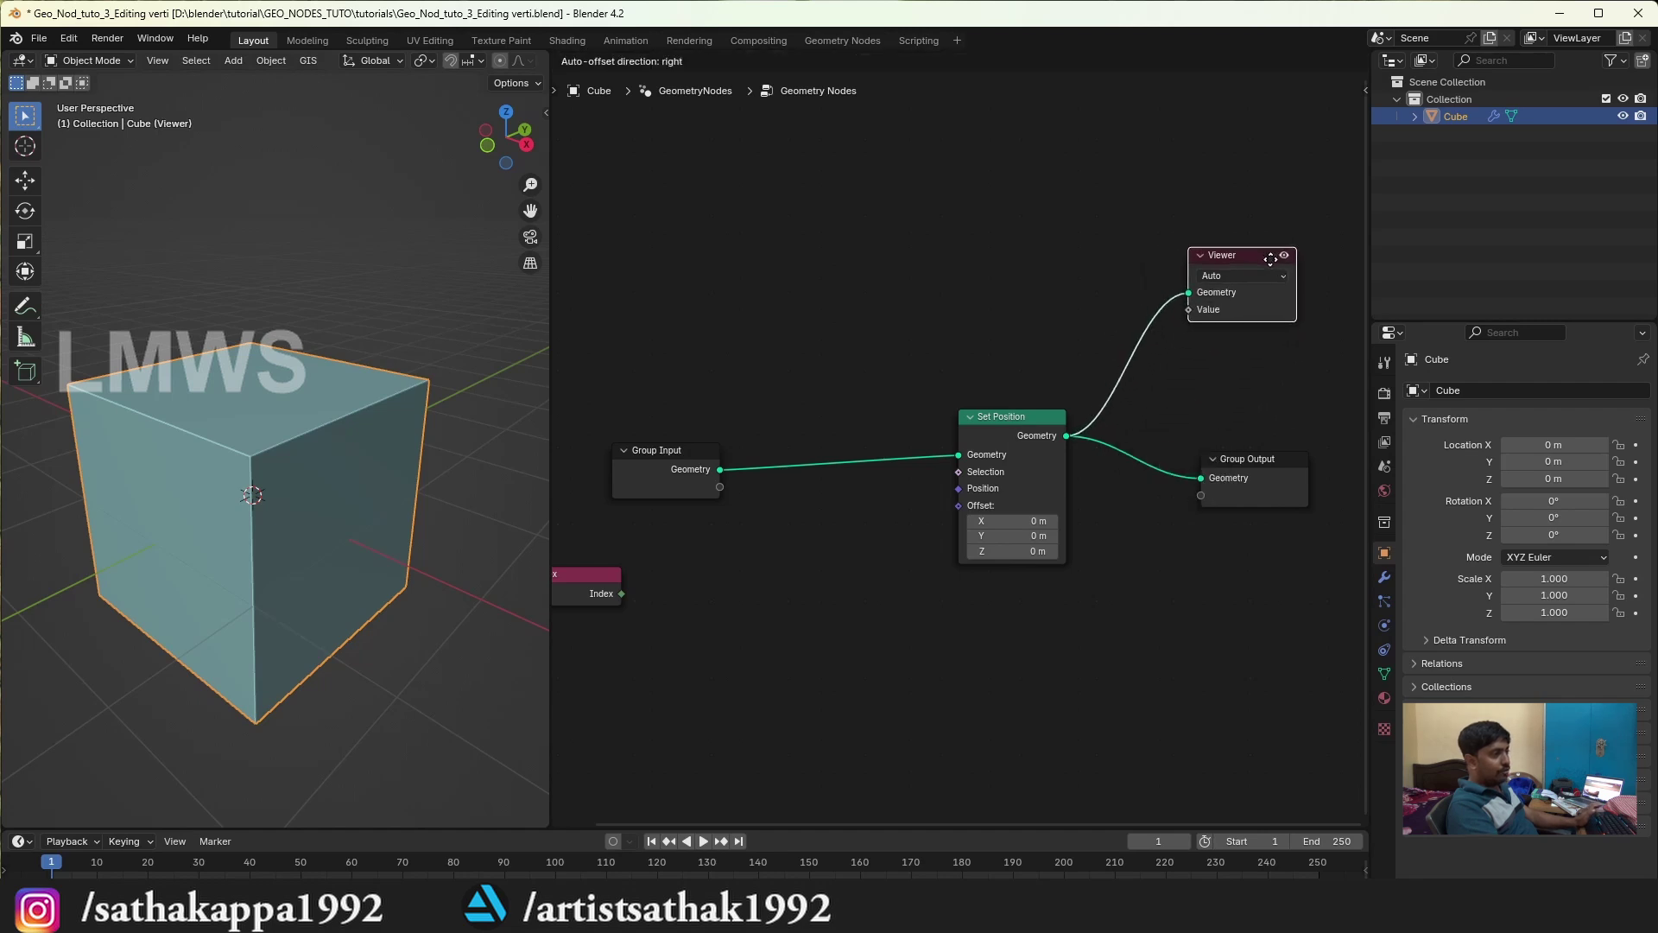
pyautogui.click(1268, 246)
pyautogui.moveTo(816, 536); pyautogui.dragTo(827, 570, button='middle')
pyautogui.moveTo(632, 626); pyautogui.dragTo(1189, 362)
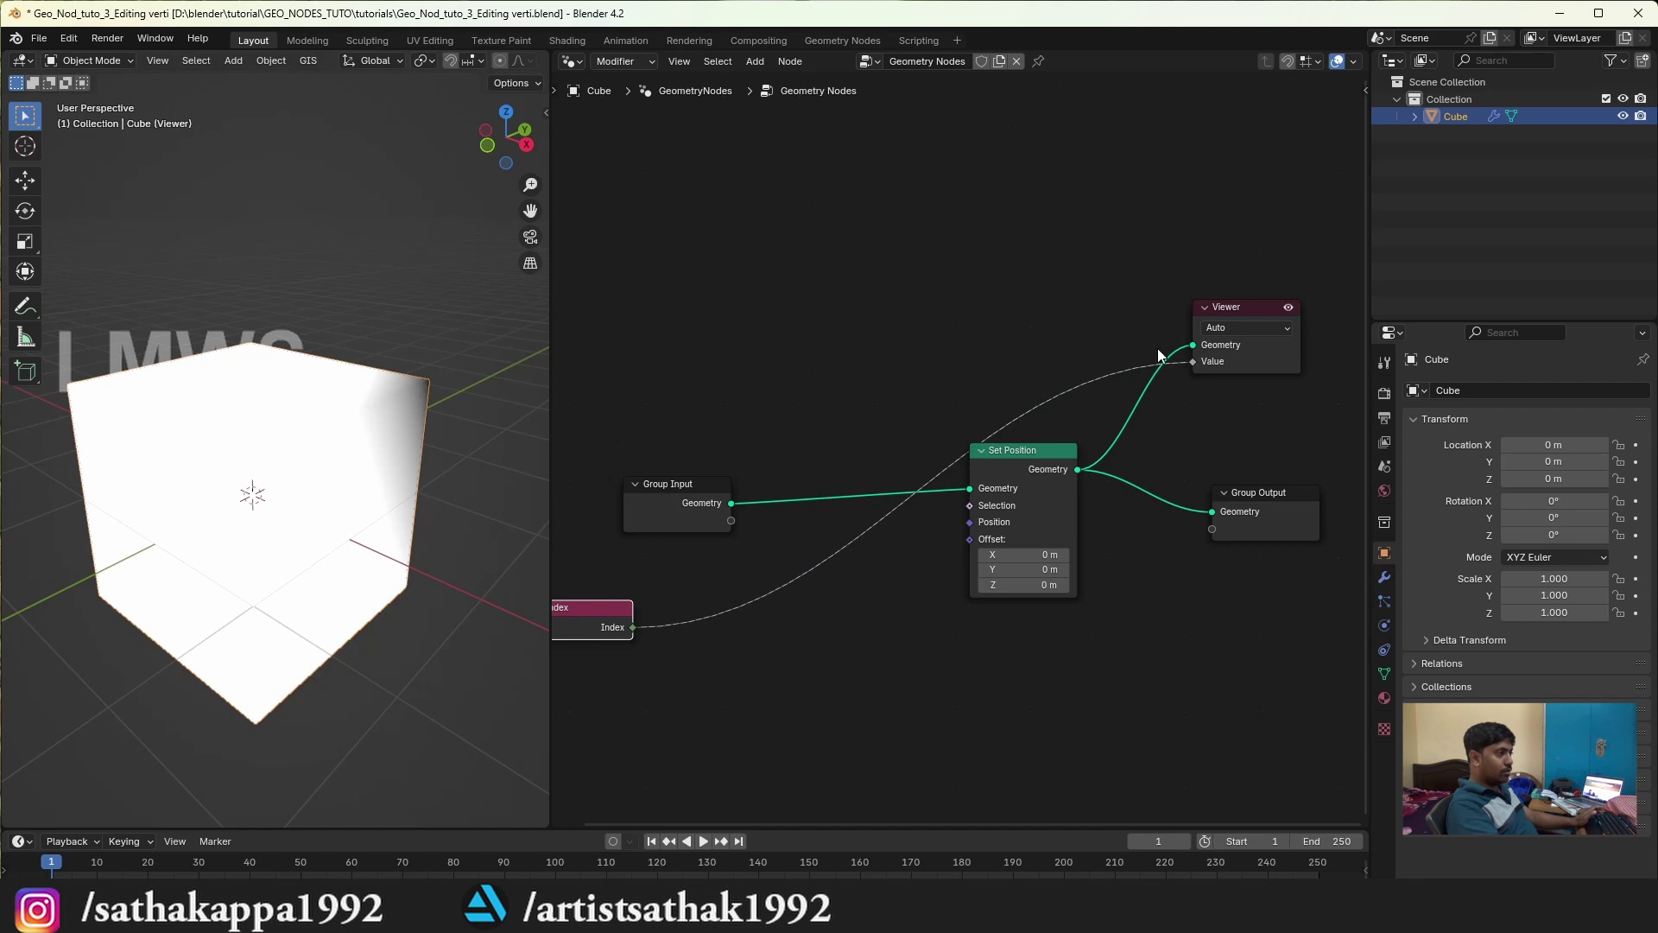
pyautogui.click(1241, 326)
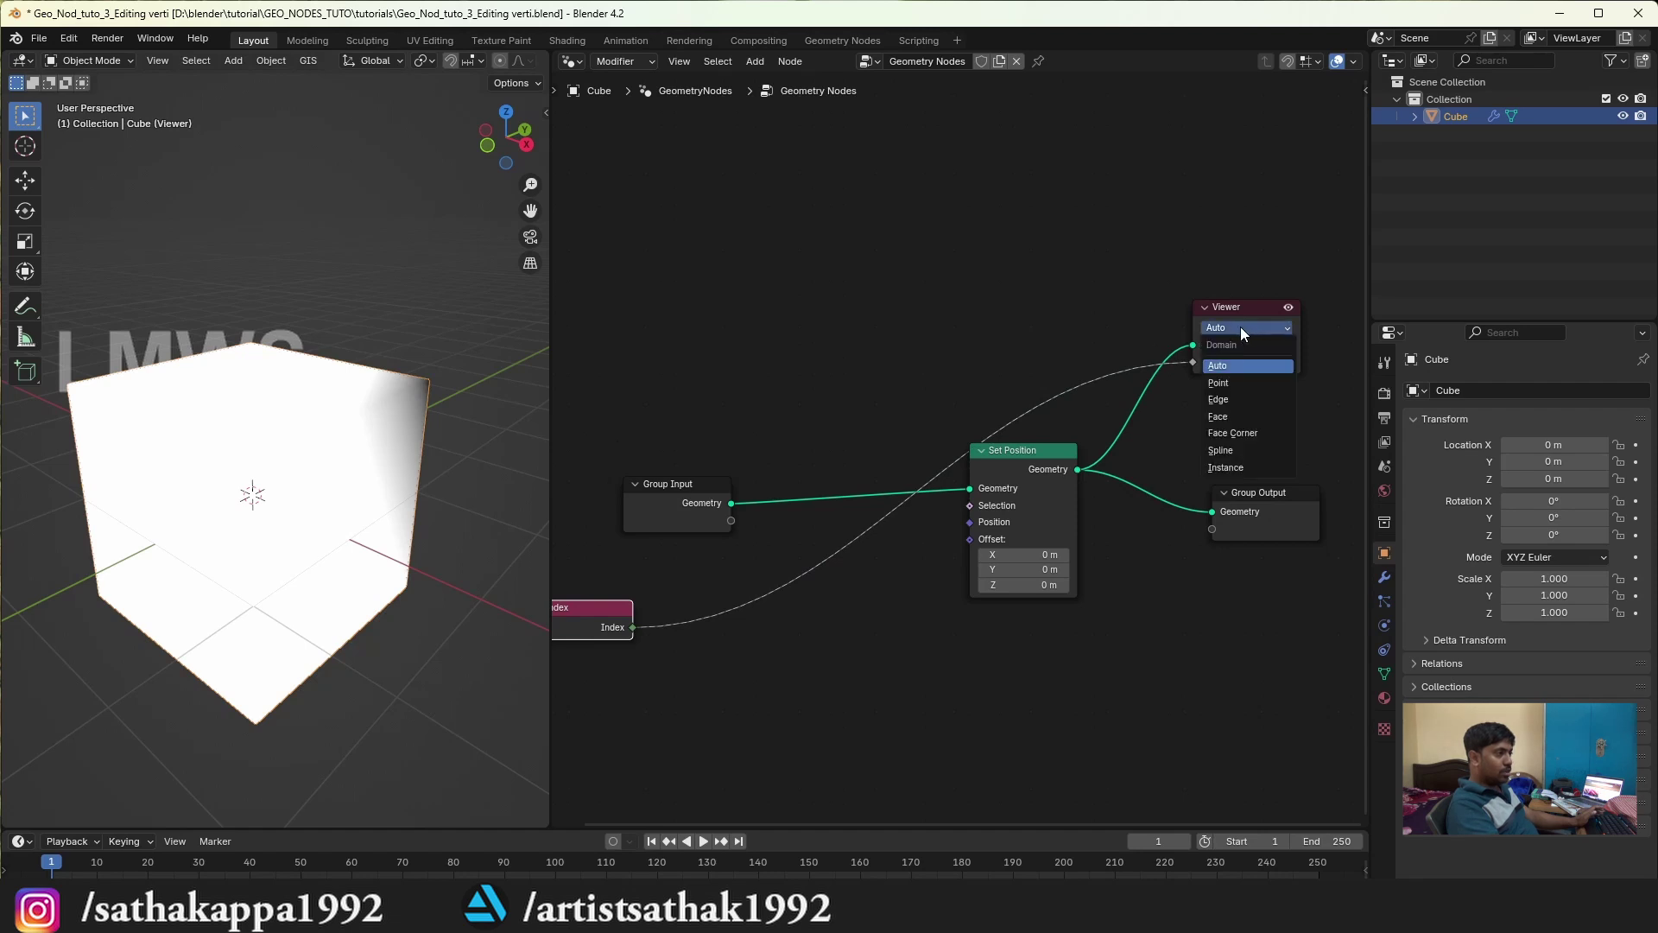
pyautogui.click(1237, 381)
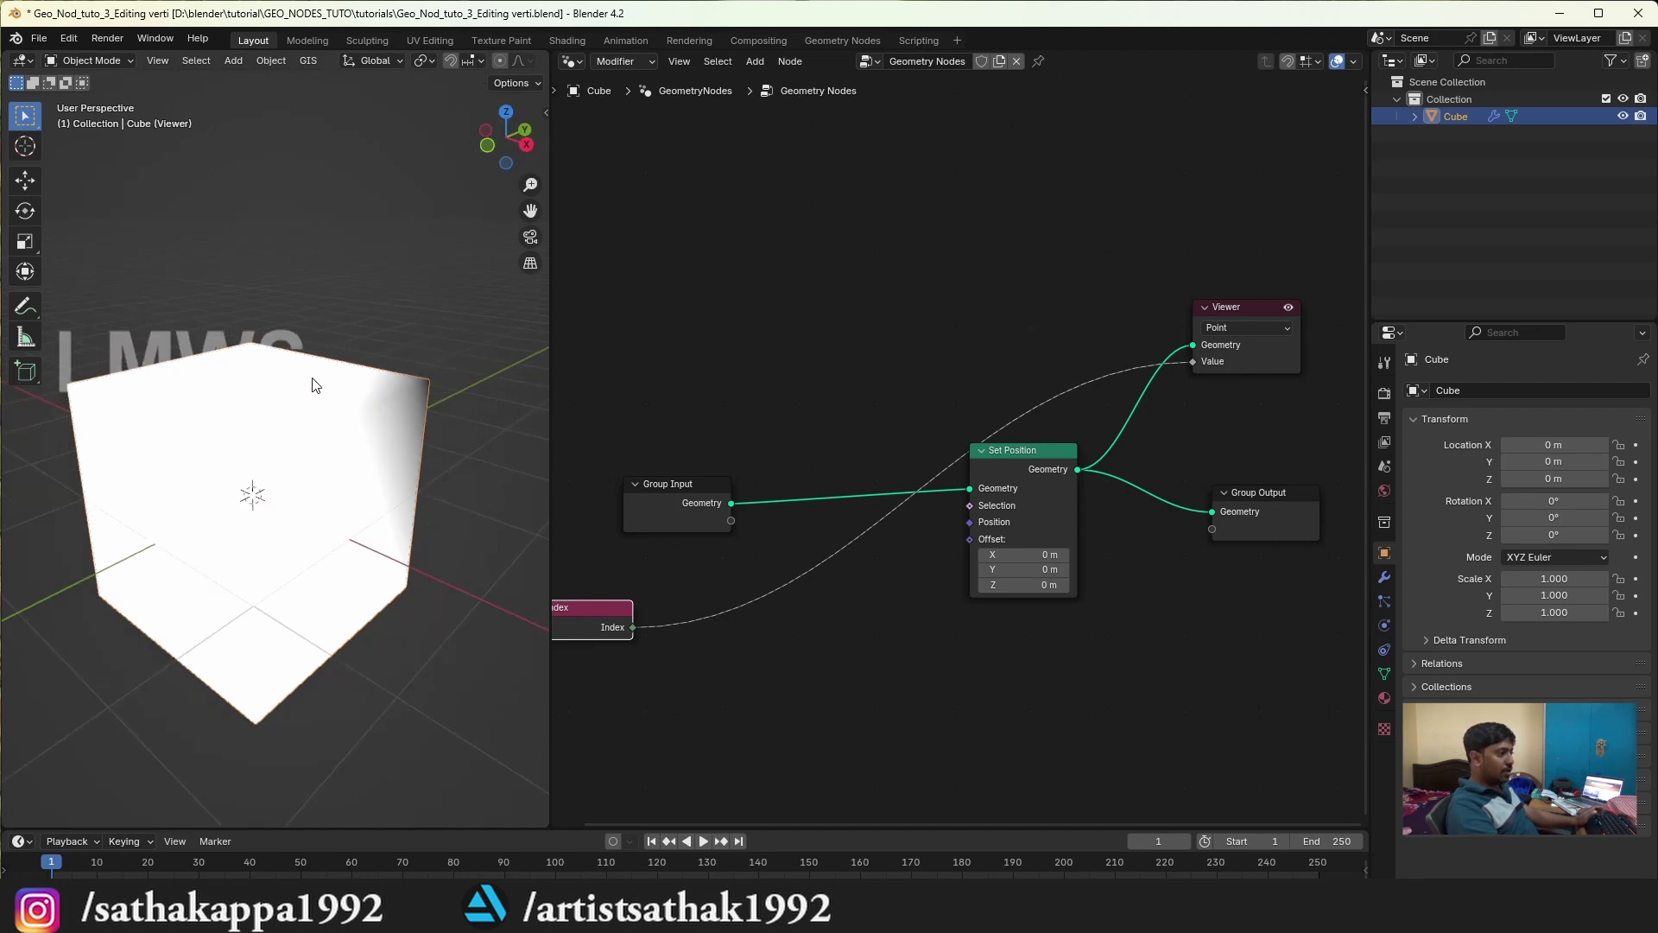
# Step: Turn off the Viewer colour tint in the viewport overlays so vertex numbers show clearly
pyautogui.scroll(-2, 453, 62)
pyautogui.scroll(-2, 467, 65)
pyautogui.scroll(-2, 440, 65)
pyautogui.click(425, 62)
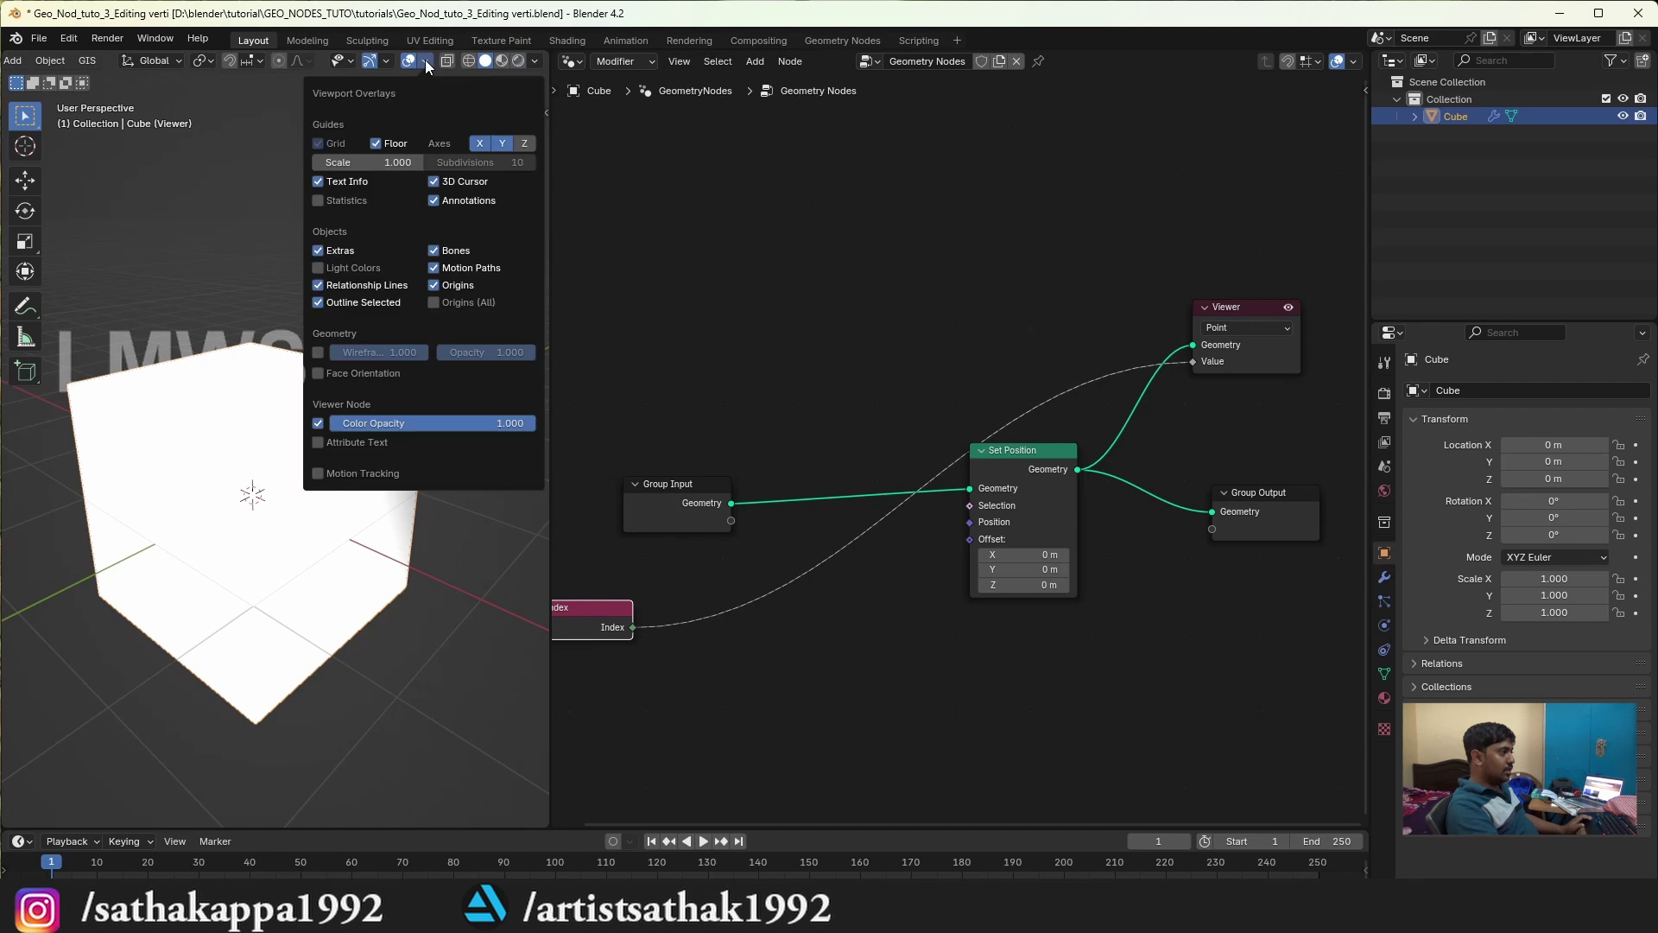
pyautogui.click(318, 424)
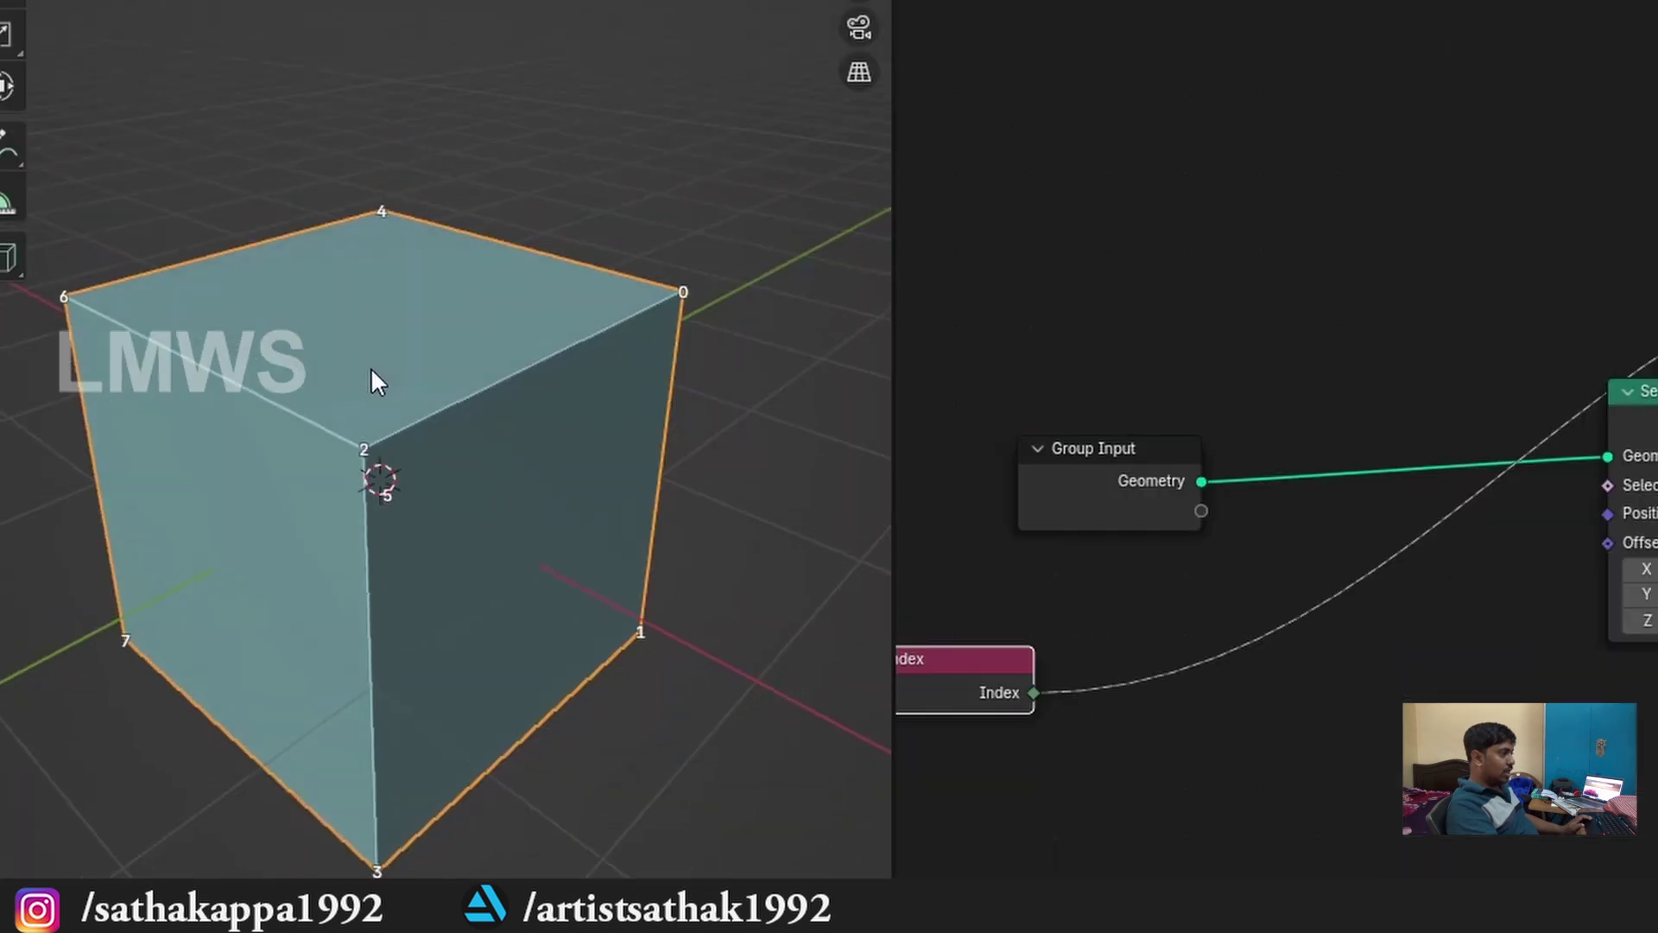
pyautogui.moveTo(372, 370); pyautogui.dragTo(555, 307, button='middle')
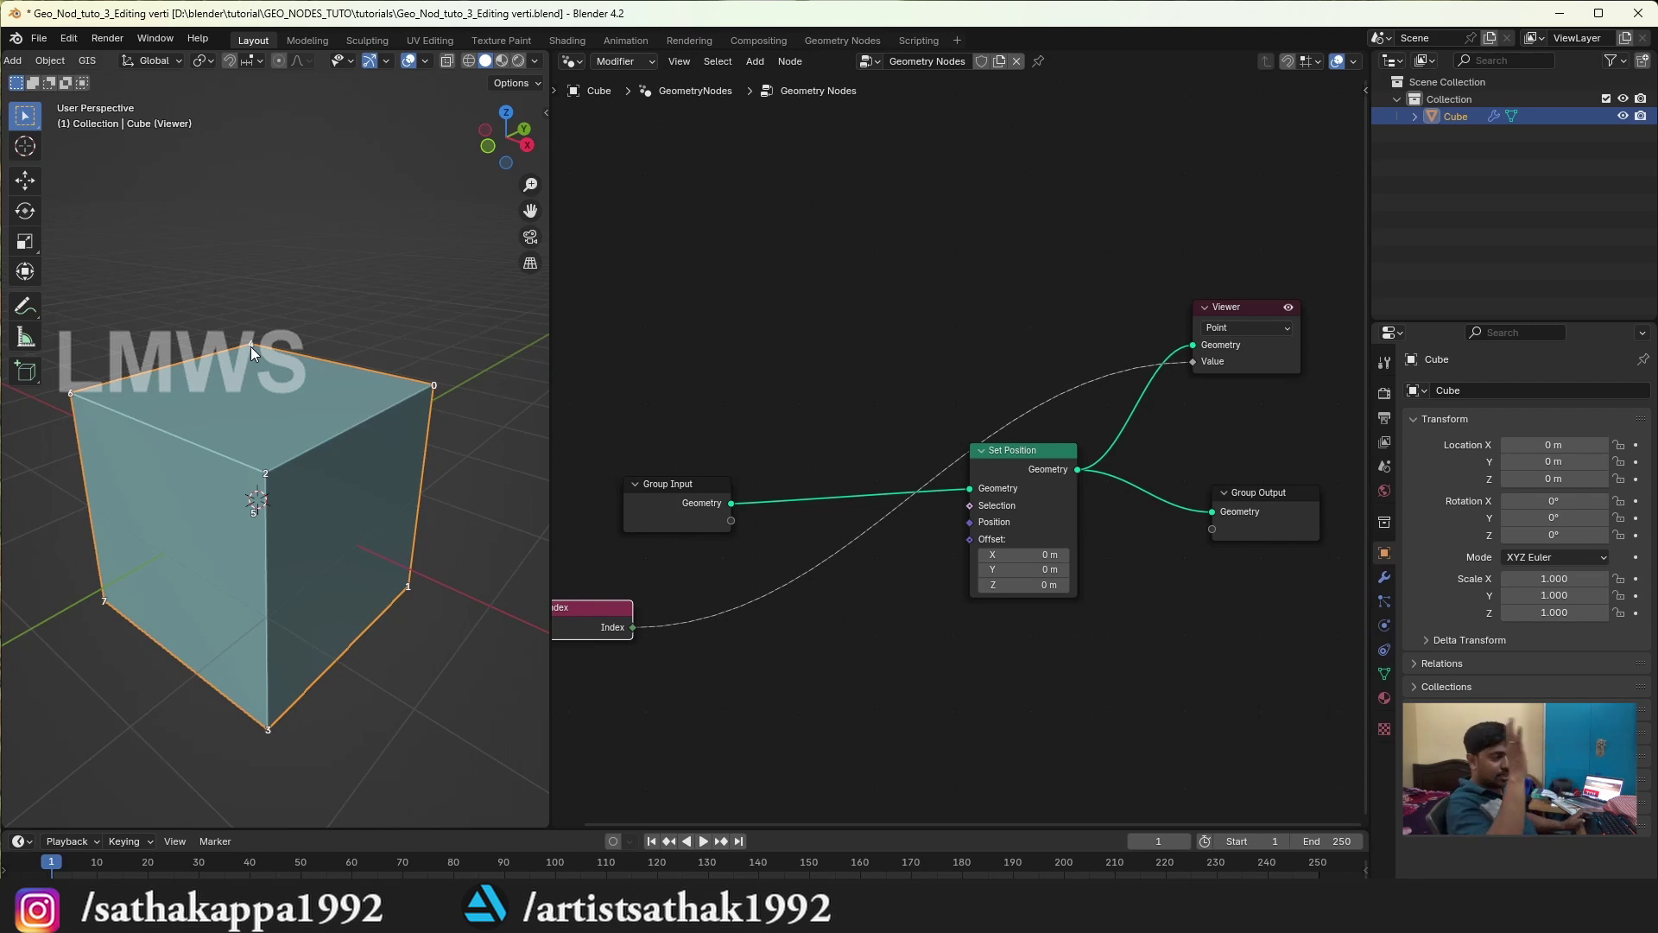
# Step: Add a Compare (Greater Than) node below Group Input
pyautogui.scroll(1, 848, 282)
pyautogui.moveTo(848, 282); pyautogui.dragTo(943, 211, button='middle')
pyautogui.hotkey('shift', 'a')
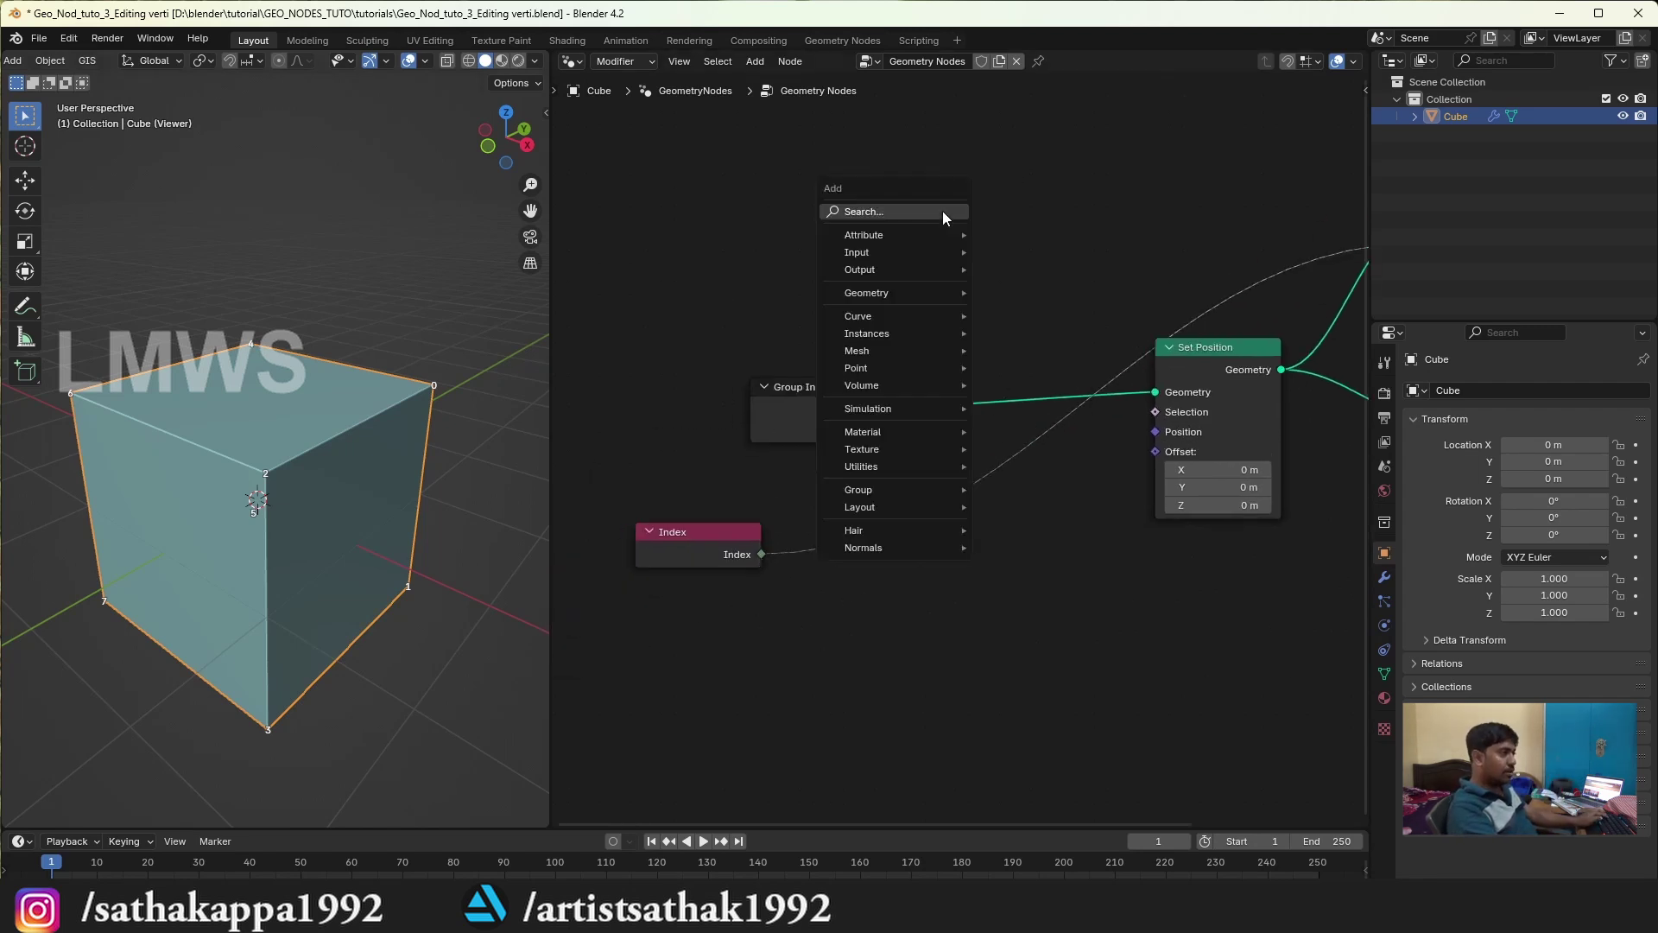
pyautogui.write('cmopare')
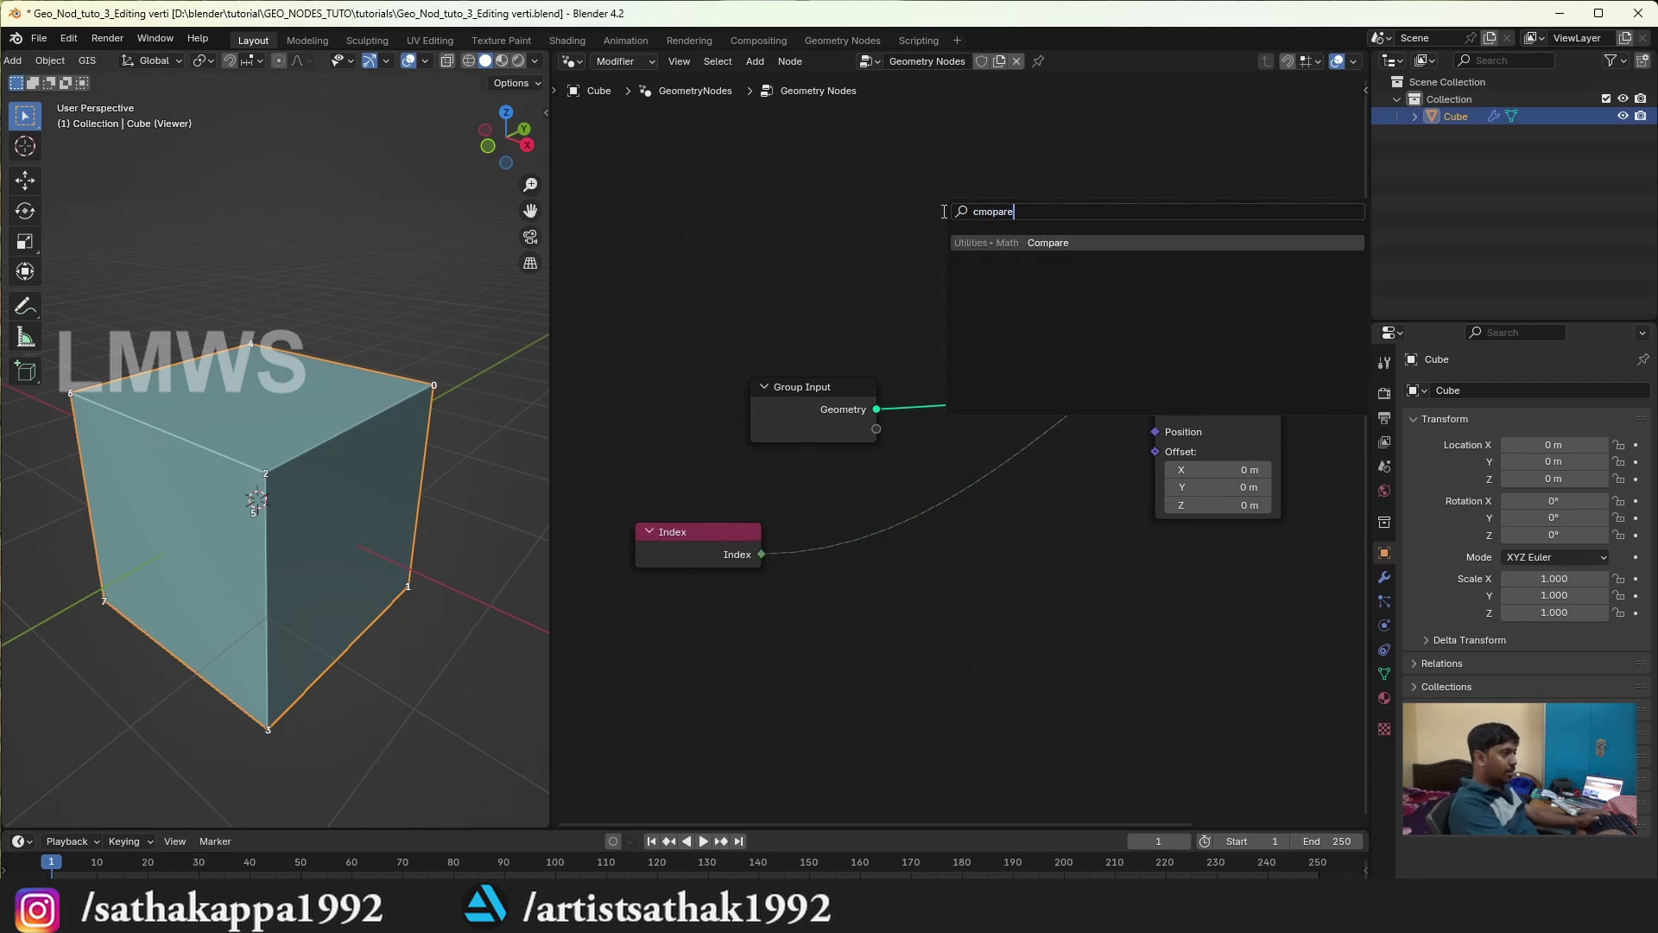
pyautogui.press('Return')
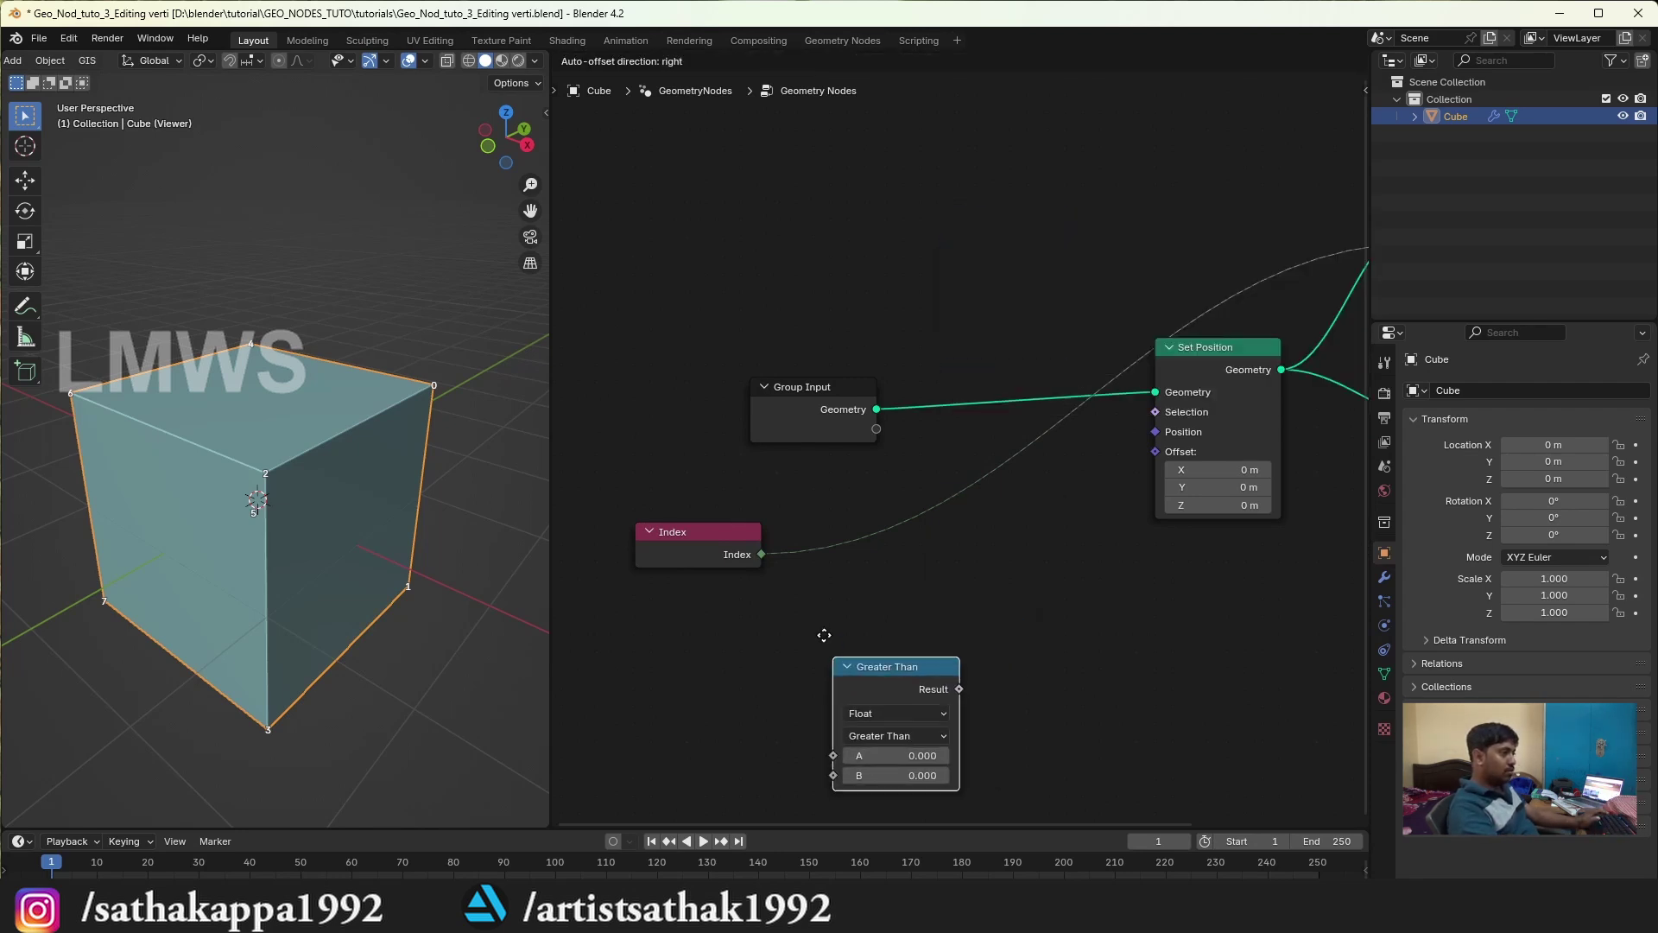
pyautogui.click(836, 607)
pyautogui.moveTo(990, 512); pyautogui.dragTo(948, 396, button='middle')
# Step: Set the Greater Than node's input type to Integer
pyautogui.scroll(2, 665, 404)
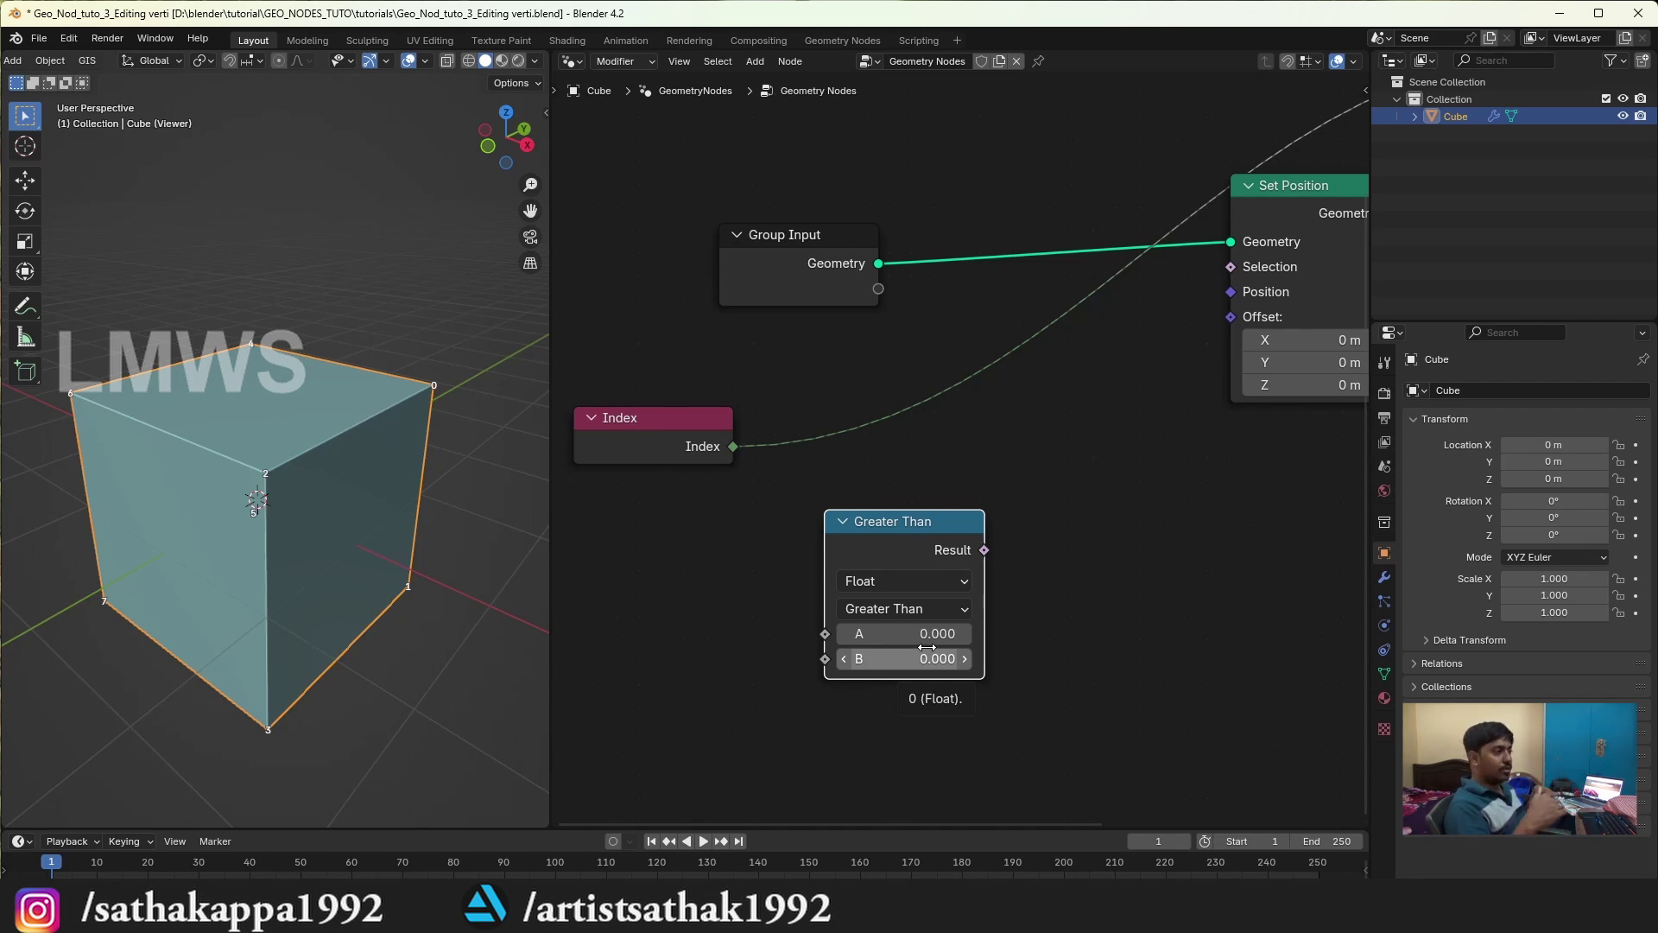
pyautogui.scroll(1, 904, 499)
pyautogui.scroll(1, 886, 509)
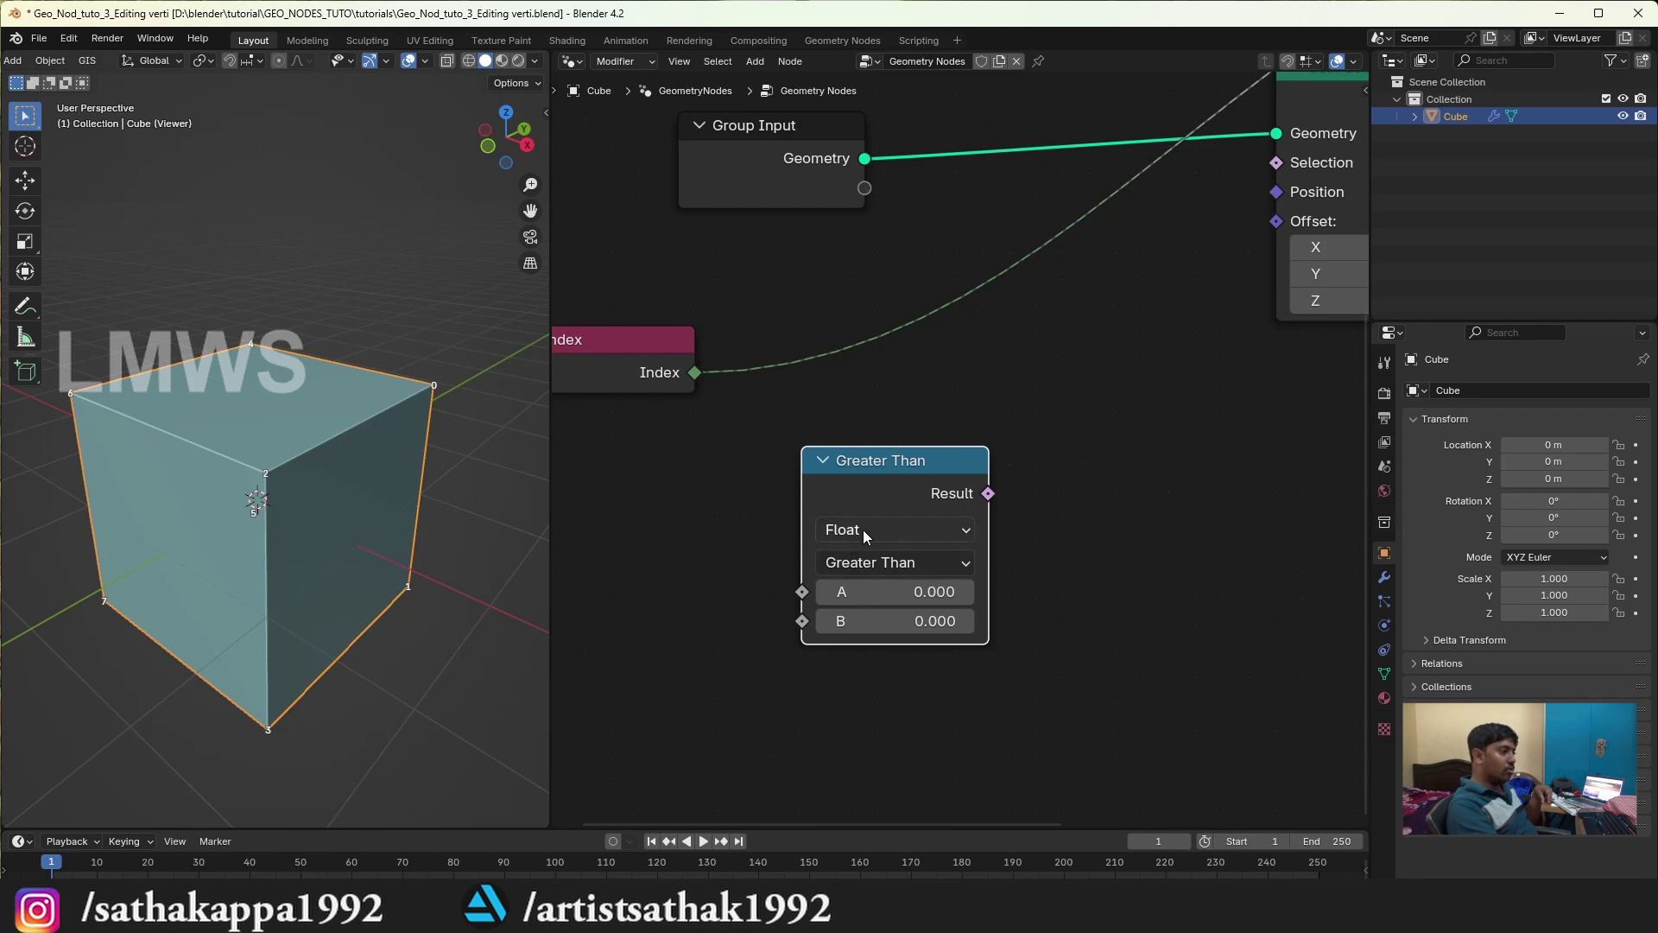
pyautogui.click(863, 530)
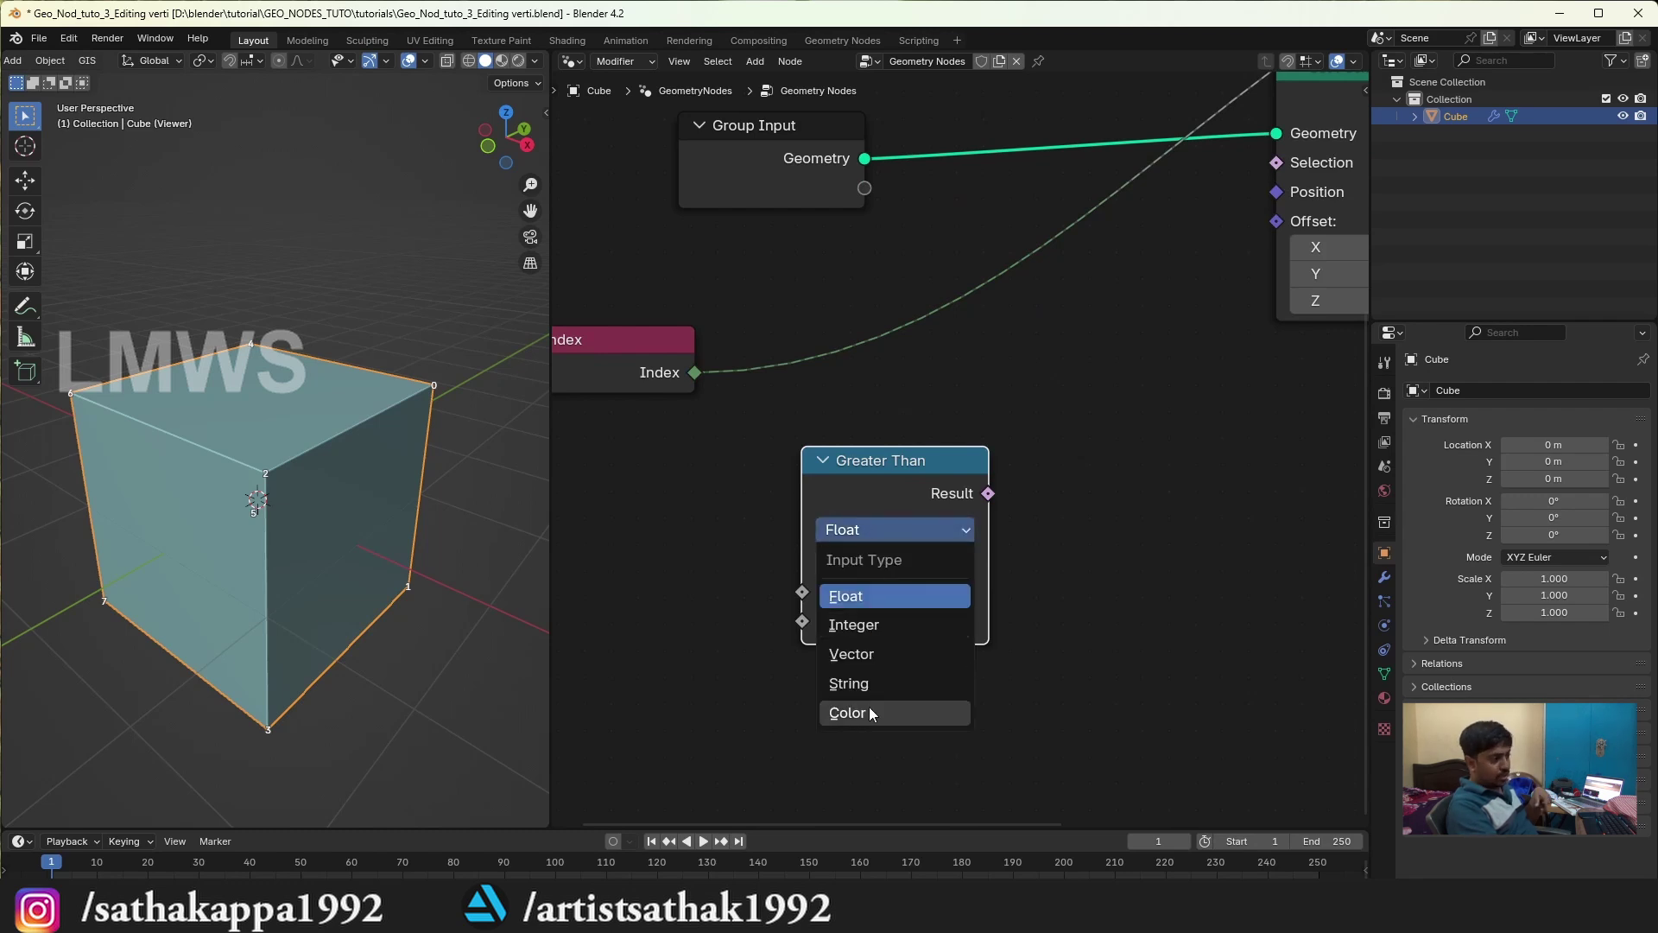
pyautogui.click(864, 625)
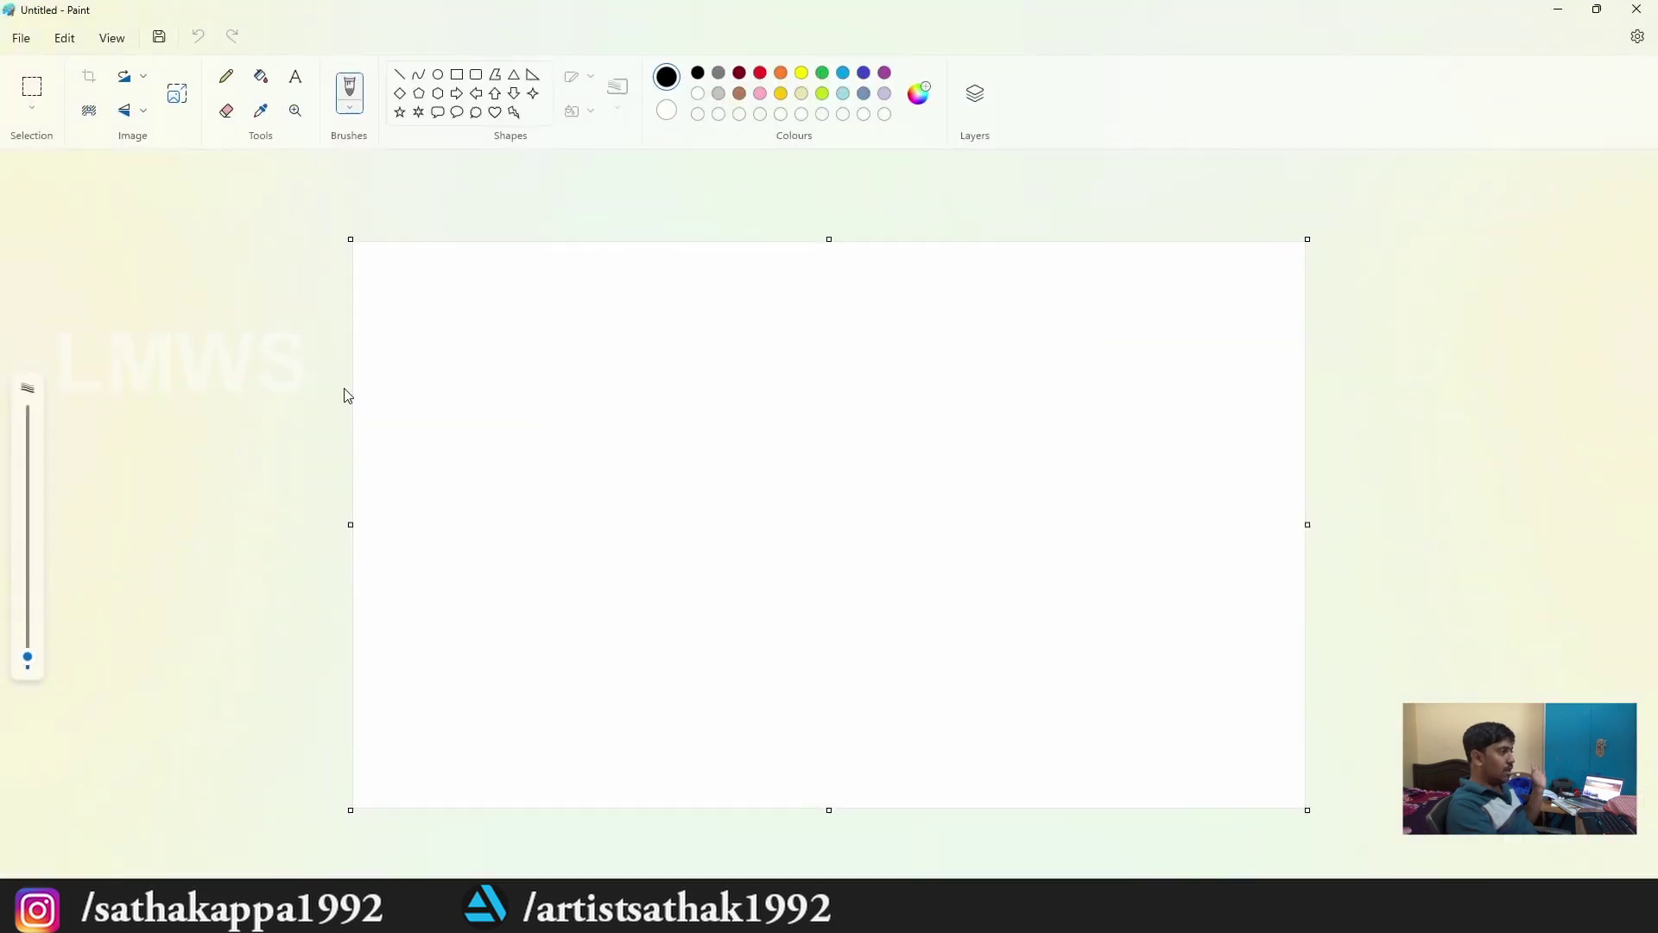
# Step: Hand-draw the first row of example digits 1, 2, 3, 4 and 7 in Paint
pyautogui.moveTo(394, 309); pyautogui.dragTo(383, 390)
pyautogui.moveTo(571, 323); pyautogui.dragTo(614, 359)
pyautogui.moveTo(733, 304); pyautogui.dragTo(708, 369)
pyautogui.moveTo(895, 281)
pyautogui.mouseDown()
pyautogui.moveTo(1028, 326)
pyautogui.moveTo(975, 360)
pyautogui.mouseUp()
pyautogui.moveTo(1073, 275); pyautogui.dragTo(1154, 346)
# Step: Draw 8, 200, 300 and 407, then switch Blender's Compare node back to Float
pyautogui.moveTo(439, 507)
pyautogui.mouseDown()
pyautogui.moveTo(380, 596)
pyautogui.moveTo(433, 511)
pyautogui.mouseUp()
pyautogui.moveTo(636, 523); pyautogui.dragTo(666, 588)
pyautogui.moveTo(761, 536); pyautogui.dragTo(738, 540)
pyautogui.moveTo(834, 515); pyautogui.dragTo(819, 523)
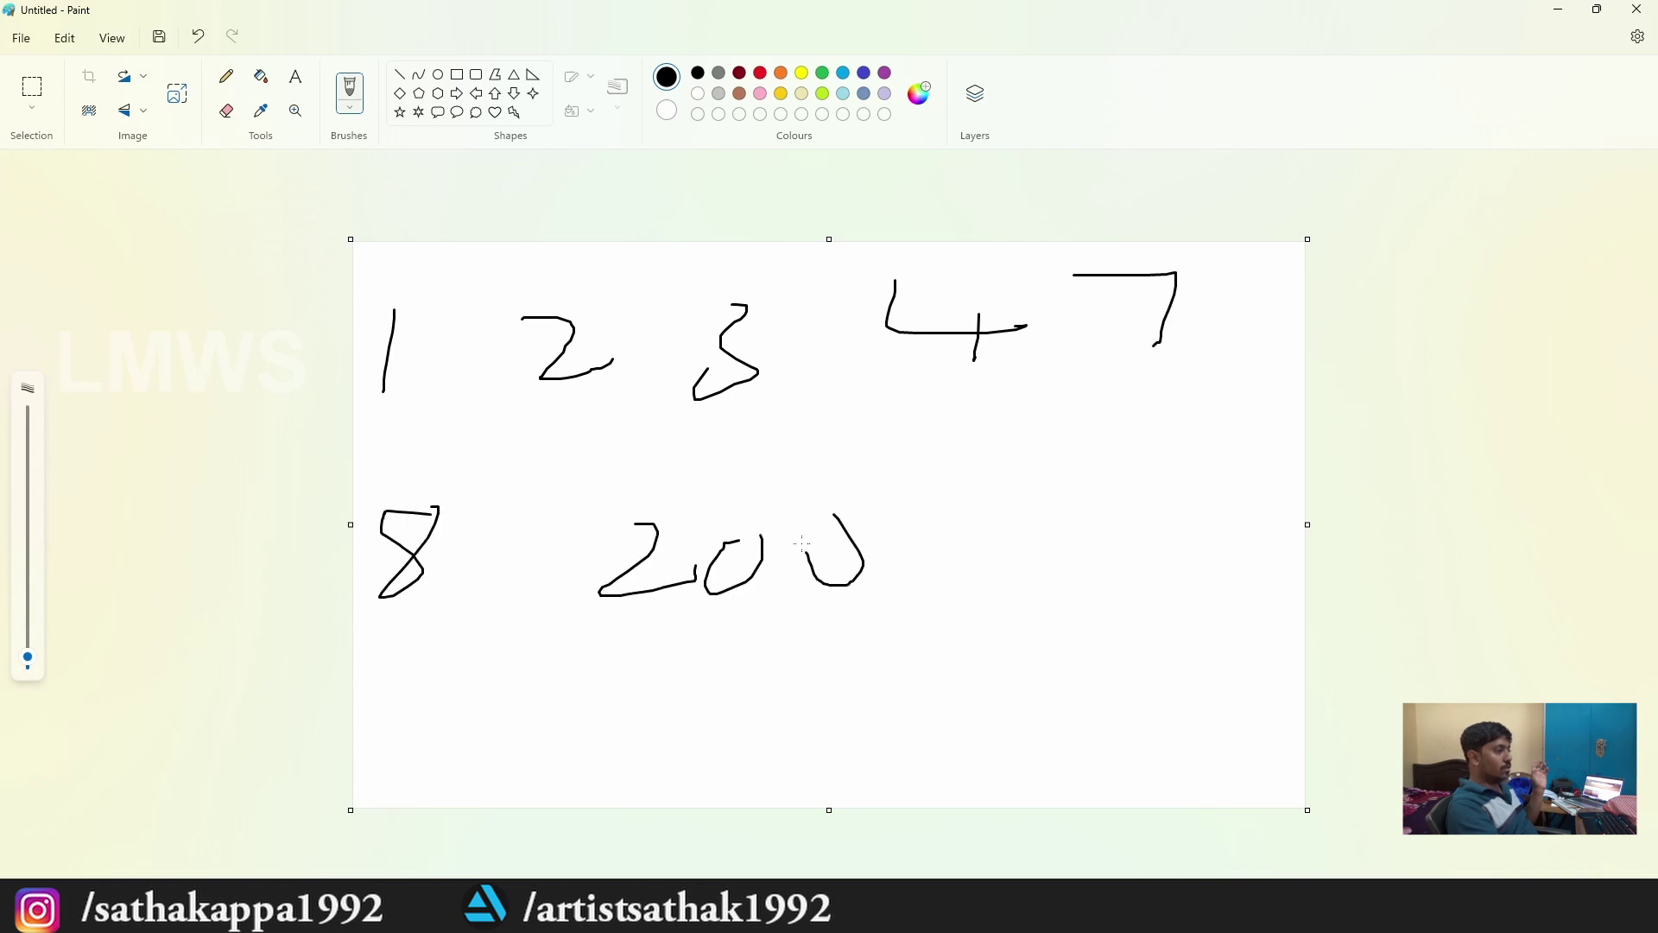
pyautogui.moveTo(1021, 493); pyautogui.dragTo(973, 586)
pyautogui.moveTo(1126, 489); pyautogui.dragTo(1114, 491)
pyautogui.moveTo(1244, 465); pyautogui.dragTo(1217, 455)
pyautogui.moveTo(850, 641)
pyautogui.mouseDown()
pyautogui.moveTo(891, 691)
pyautogui.moveTo(943, 646)
pyautogui.moveTo(1034, 726)
pyautogui.mouseUp()
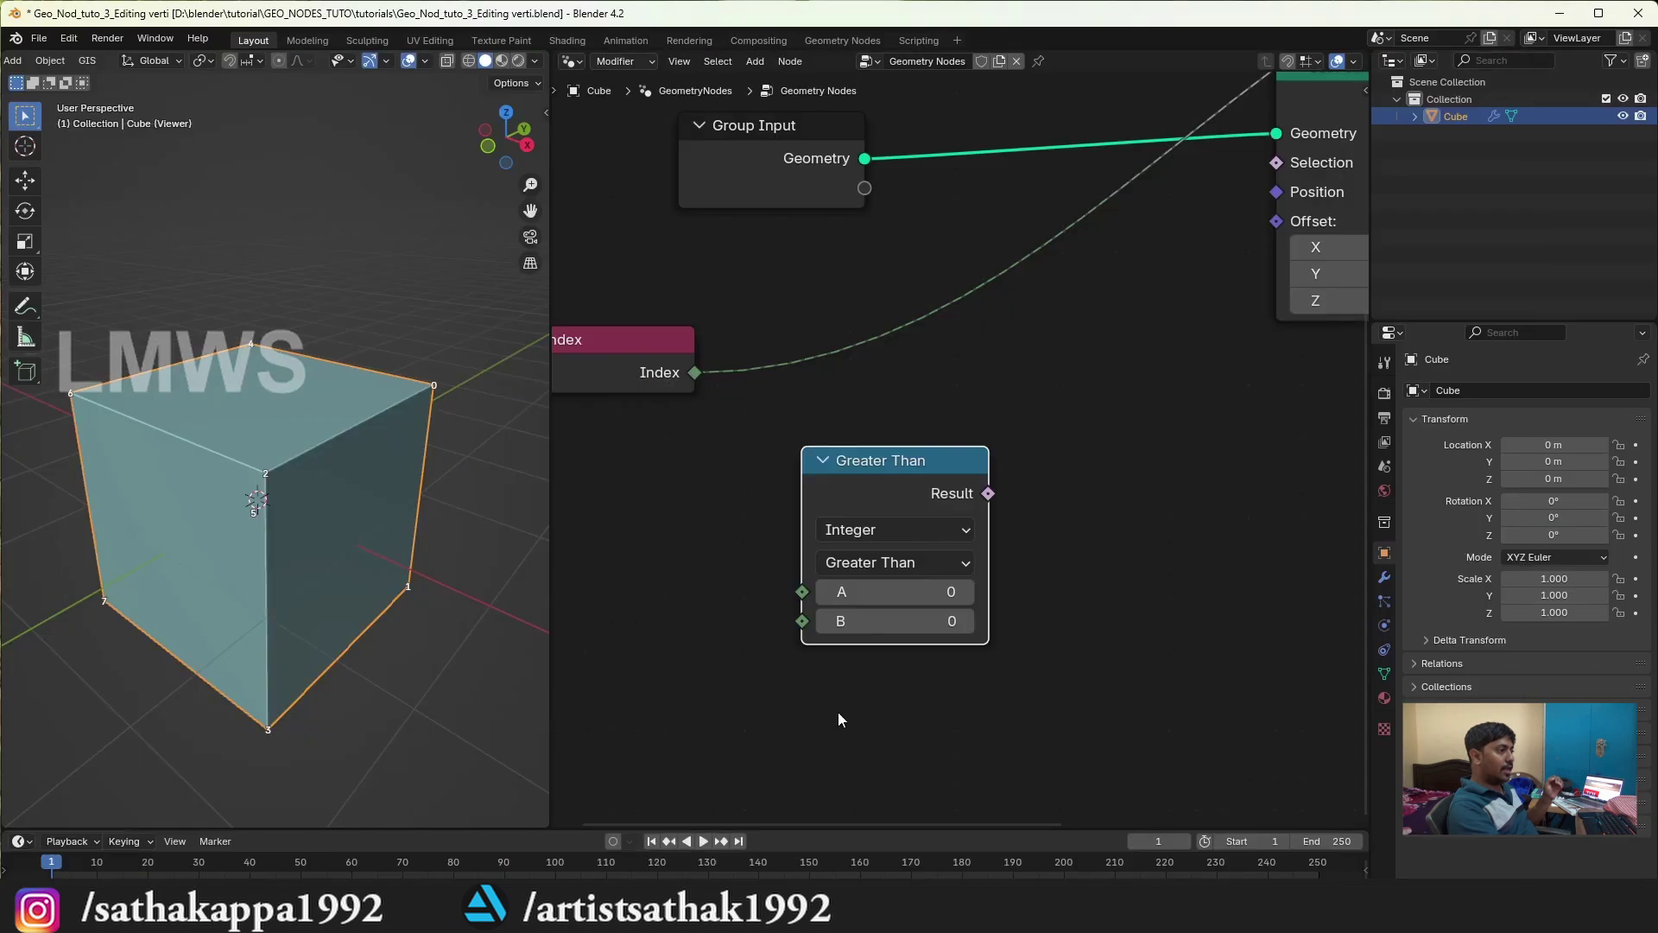
pyautogui.click(892, 529)
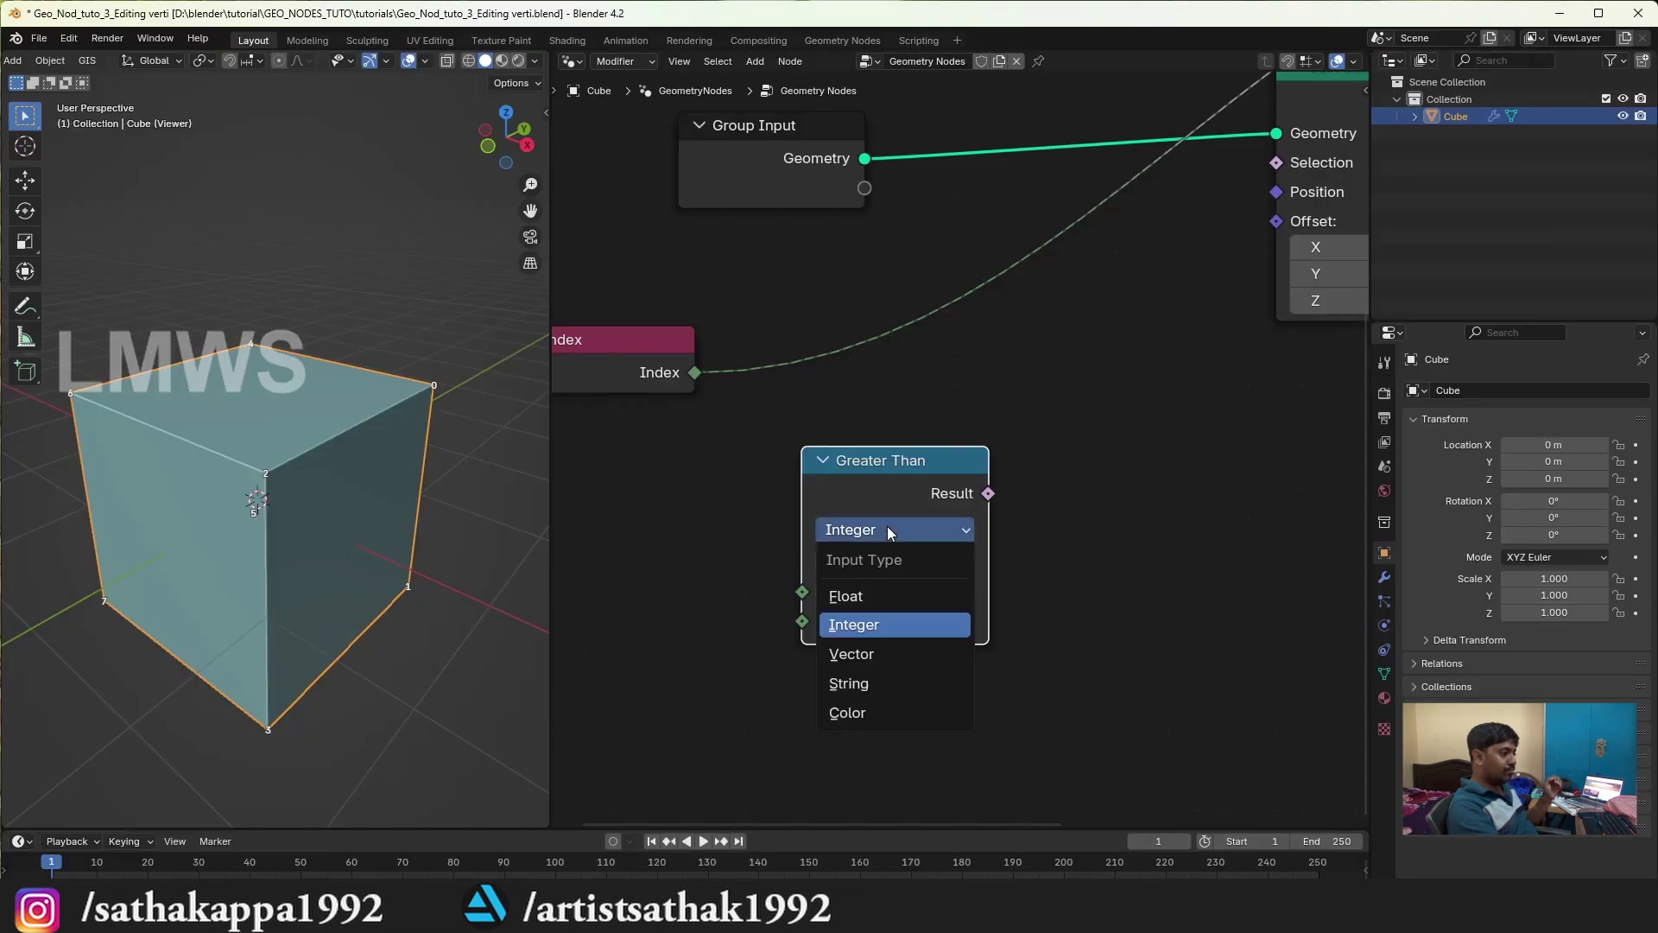
pyautogui.click(845, 597)
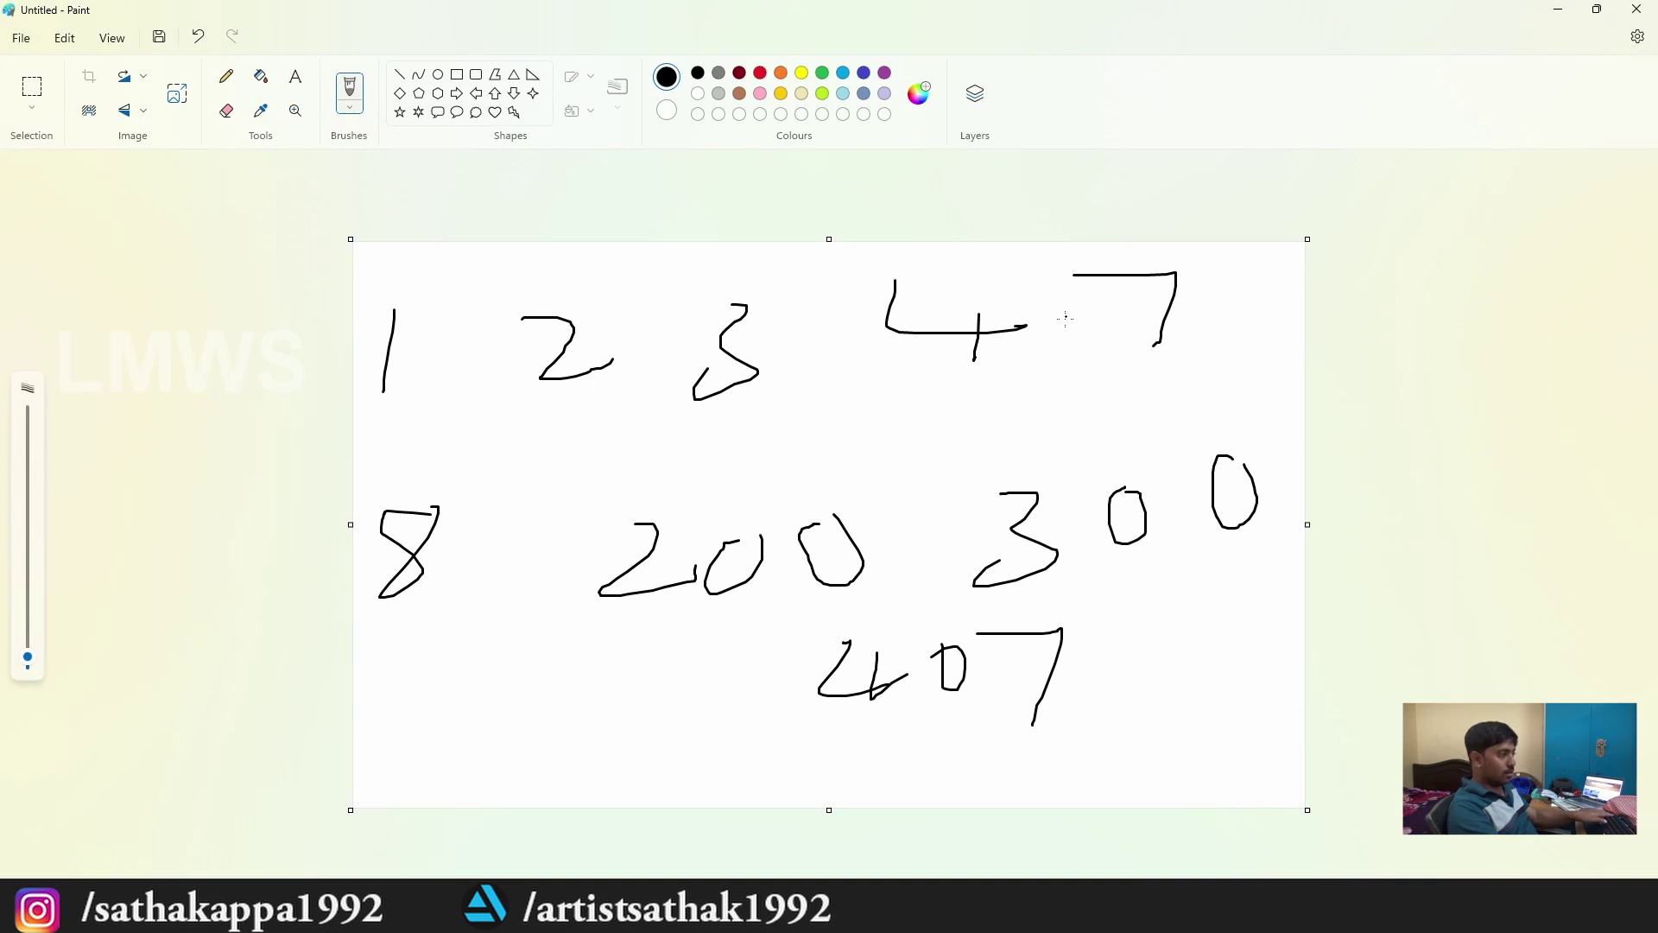
# Step: Start a fresh Paint canvas without saving, and draw 1.2 and 4.8
pyautogui.hotkey('alt', 'F4')
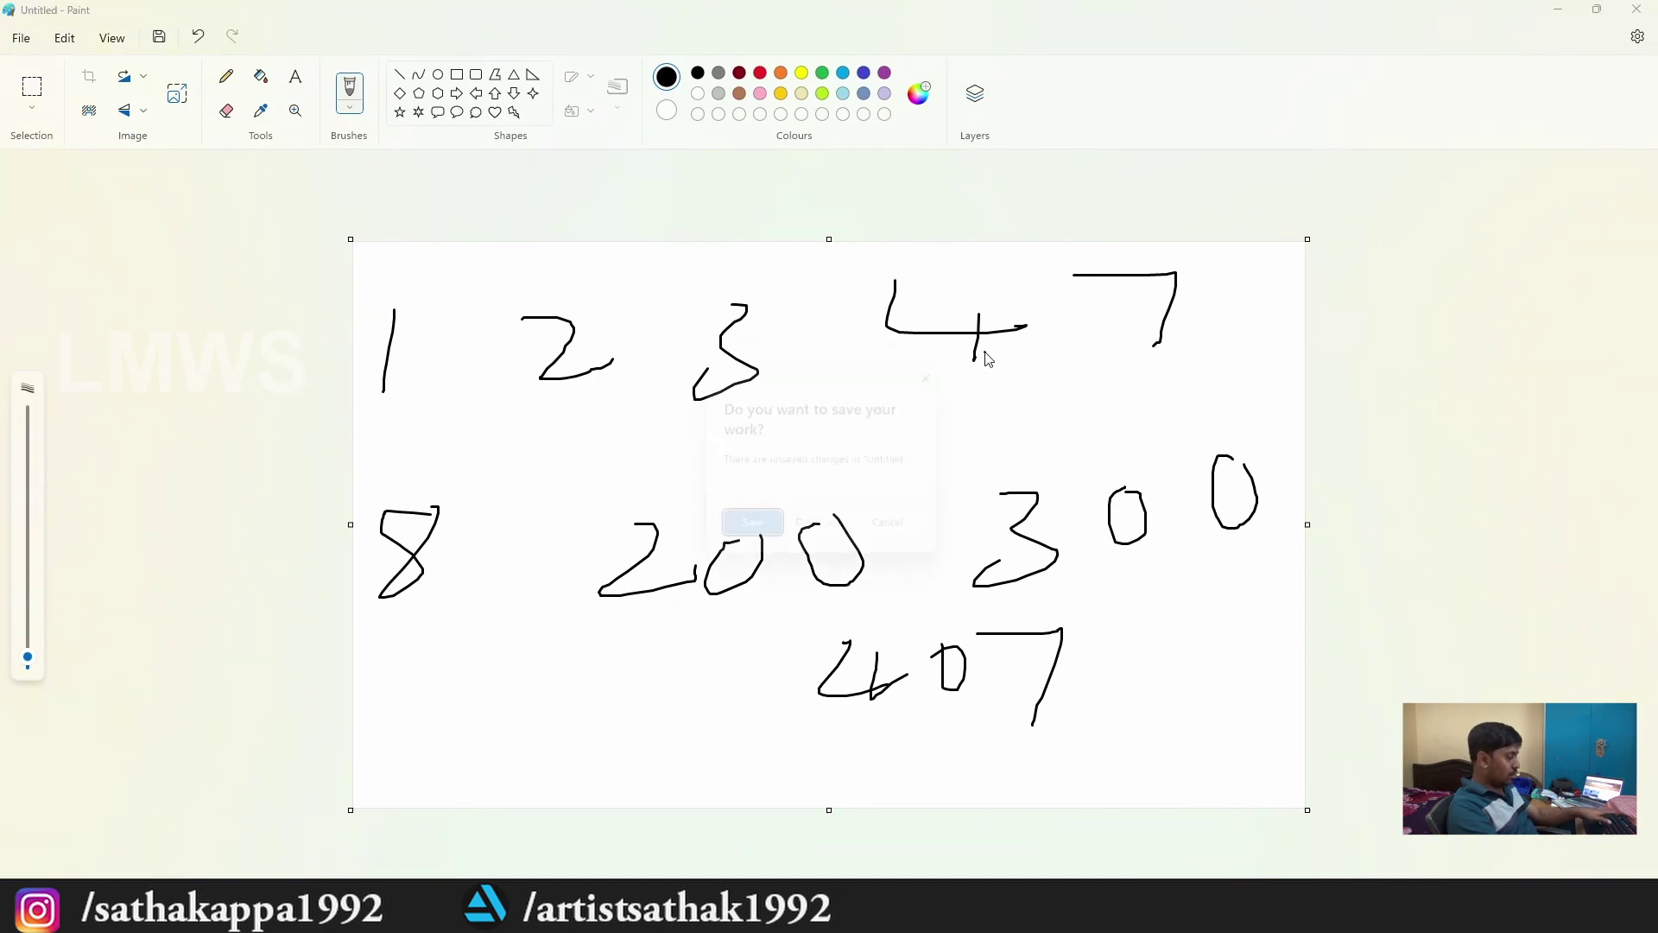
pyautogui.click(826, 536)
pyautogui.moveTo(425, 311); pyautogui.dragTo(423, 369)
pyautogui.click(458, 359)
pyautogui.moveTo(489, 327); pyautogui.dragTo(561, 383)
pyautogui.moveTo(725, 304)
pyautogui.mouseDown()
pyautogui.moveTo(793, 352)
pyautogui.moveTo(771, 400)
pyautogui.mouseUp()
pyautogui.click(839, 339)
pyautogui.moveTo(876, 309); pyautogui.dragTo(866, 294)
# Step: Draw 3.7 and 9.25 on the row below
pyautogui.moveTo(655, 491); pyautogui.dragTo(620, 580)
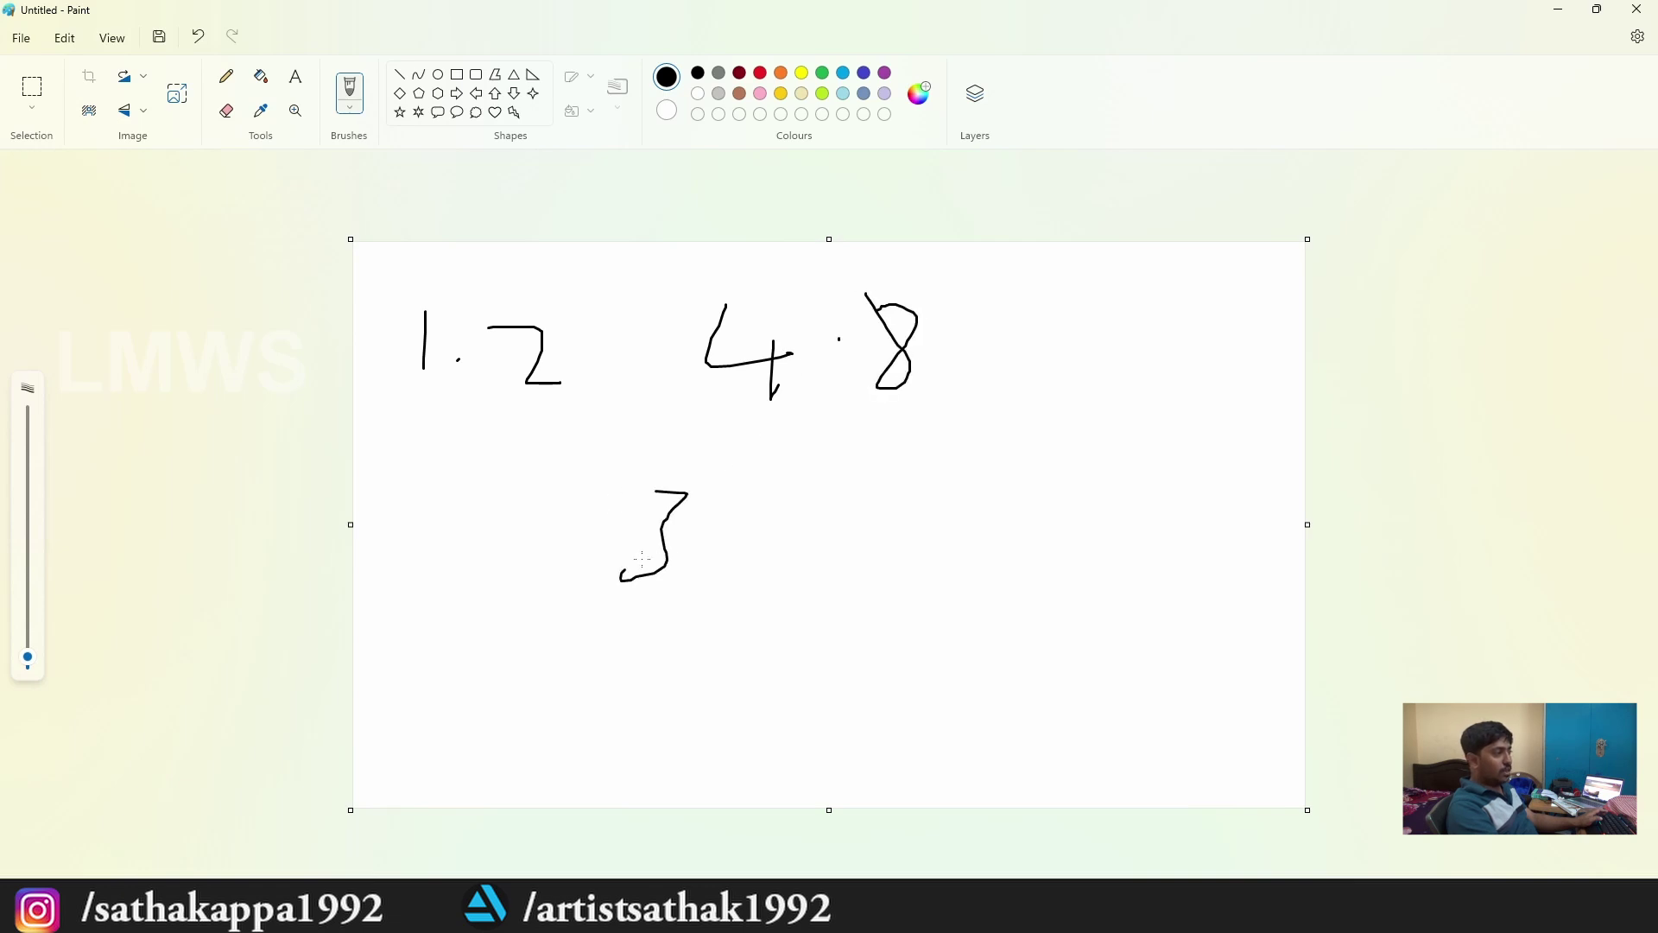
pyautogui.moveTo(779, 512); pyautogui.dragTo(825, 573)
pyautogui.moveTo(1004, 458); pyautogui.dragTo(1017, 537)
pyautogui.click(1060, 508)
pyautogui.moveTo(1096, 480)
pyautogui.mouseDown()
pyautogui.moveTo(1116, 535)
pyautogui.moveTo(1151, 544)
pyautogui.mouseUp()
pyautogui.moveTo(1155, 486)
pyautogui.mouseDown()
pyautogui.moveTo(1184, 473)
pyautogui.moveTo(1200, 552)
pyautogui.moveTo(1255, 570)
pyautogui.mouseUp()
# Step: Draw the digits 89 7 1 4 3 in a row beneath 3.7
pyautogui.moveTo(597, 639)
pyautogui.mouseDown()
pyautogui.moveTo(639, 682)
pyautogui.moveTo(620, 643)
pyautogui.mouseUp()
pyautogui.moveTo(721, 624)
pyautogui.mouseDown()
pyautogui.moveTo(678, 631)
pyautogui.moveTo(752, 701)
pyautogui.mouseUp()
pyautogui.moveTo(807, 648)
pyautogui.mouseDown()
pyautogui.moveTo(845, 709)
pyautogui.moveTo(825, 704)
pyautogui.mouseUp()
pyautogui.moveTo(928, 640); pyautogui.dragTo(921, 719)
pyautogui.moveTo(973, 665)
pyautogui.mouseDown()
pyautogui.moveTo(1024, 689)
pyautogui.moveTo(996, 728)
pyautogui.mouseUp()
pyautogui.moveTo(1055, 649); pyautogui.dragTo(1042, 736)
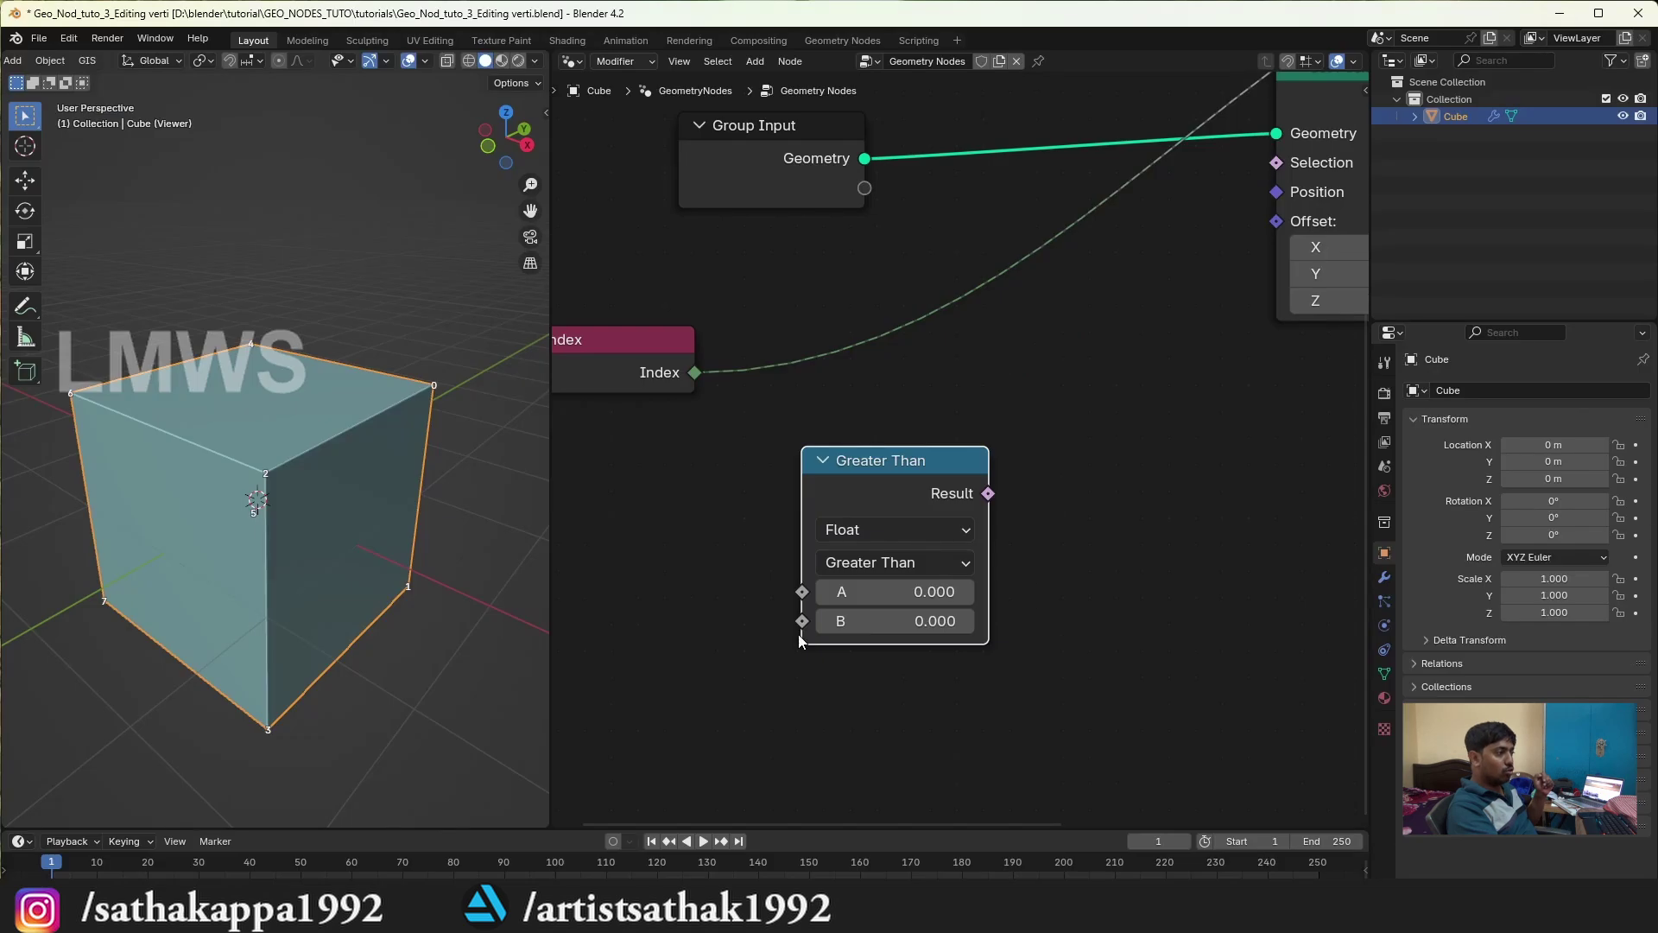
# Step: Change the Greater Than compare node to the Equal operation with Integer data type
pyautogui.moveTo(920, 462); pyautogui.dragTo(957, 414)
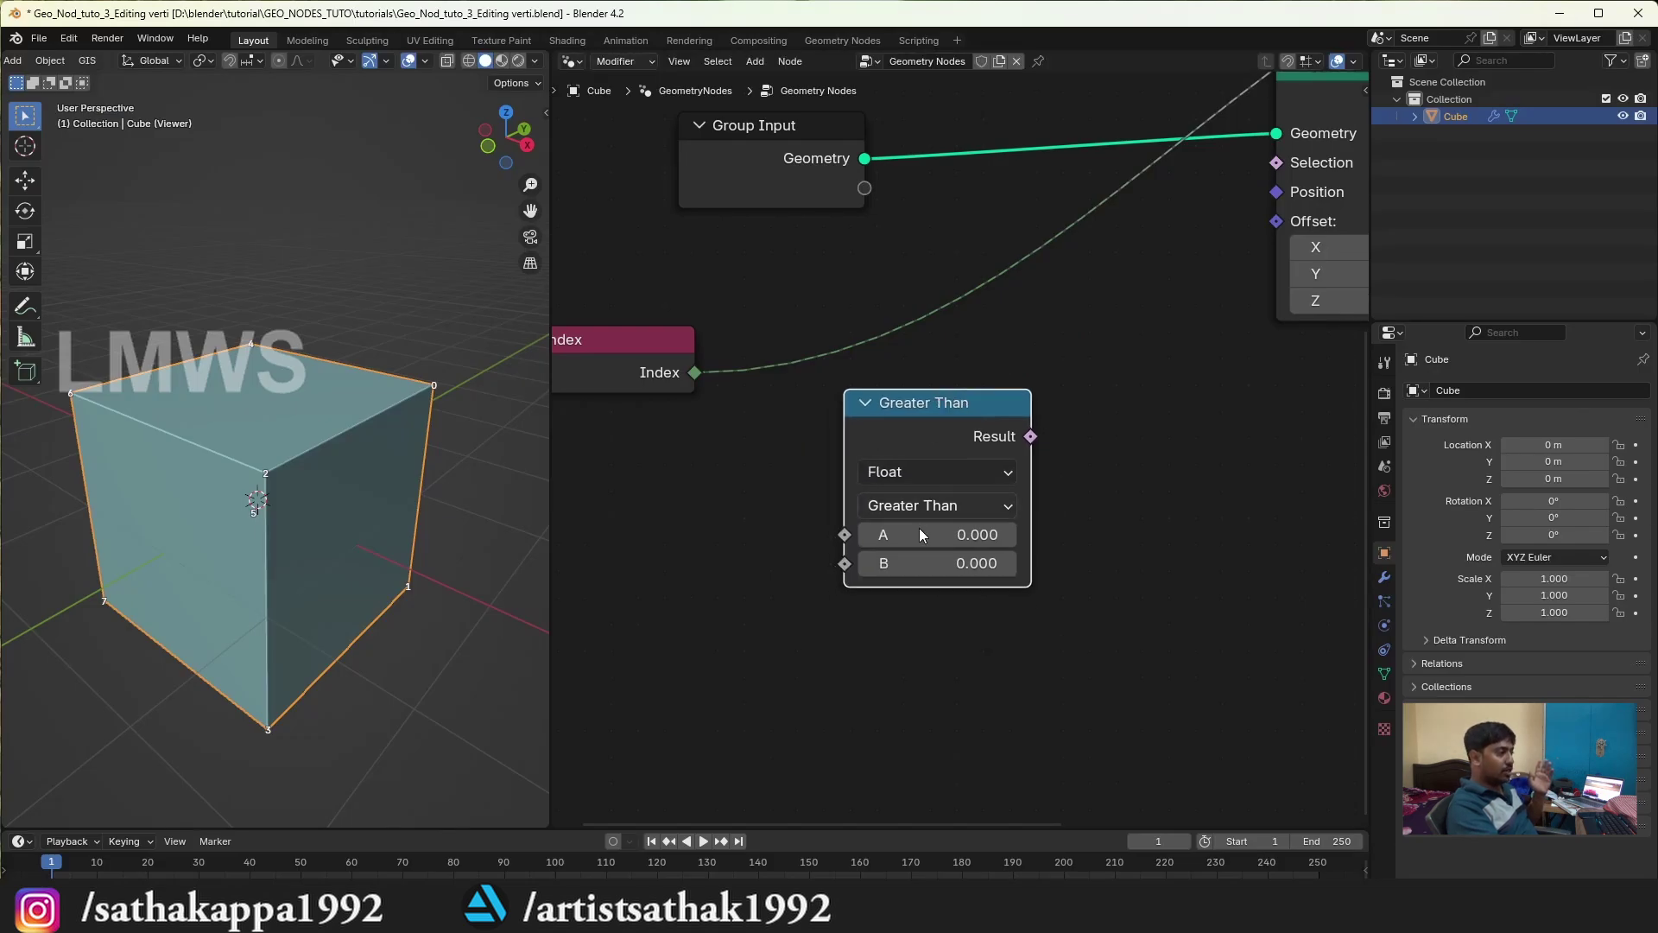
pyautogui.scroll(-1, 779, 542)
pyautogui.scroll(1, 780, 551)
pyautogui.scroll(1, 889, 550)
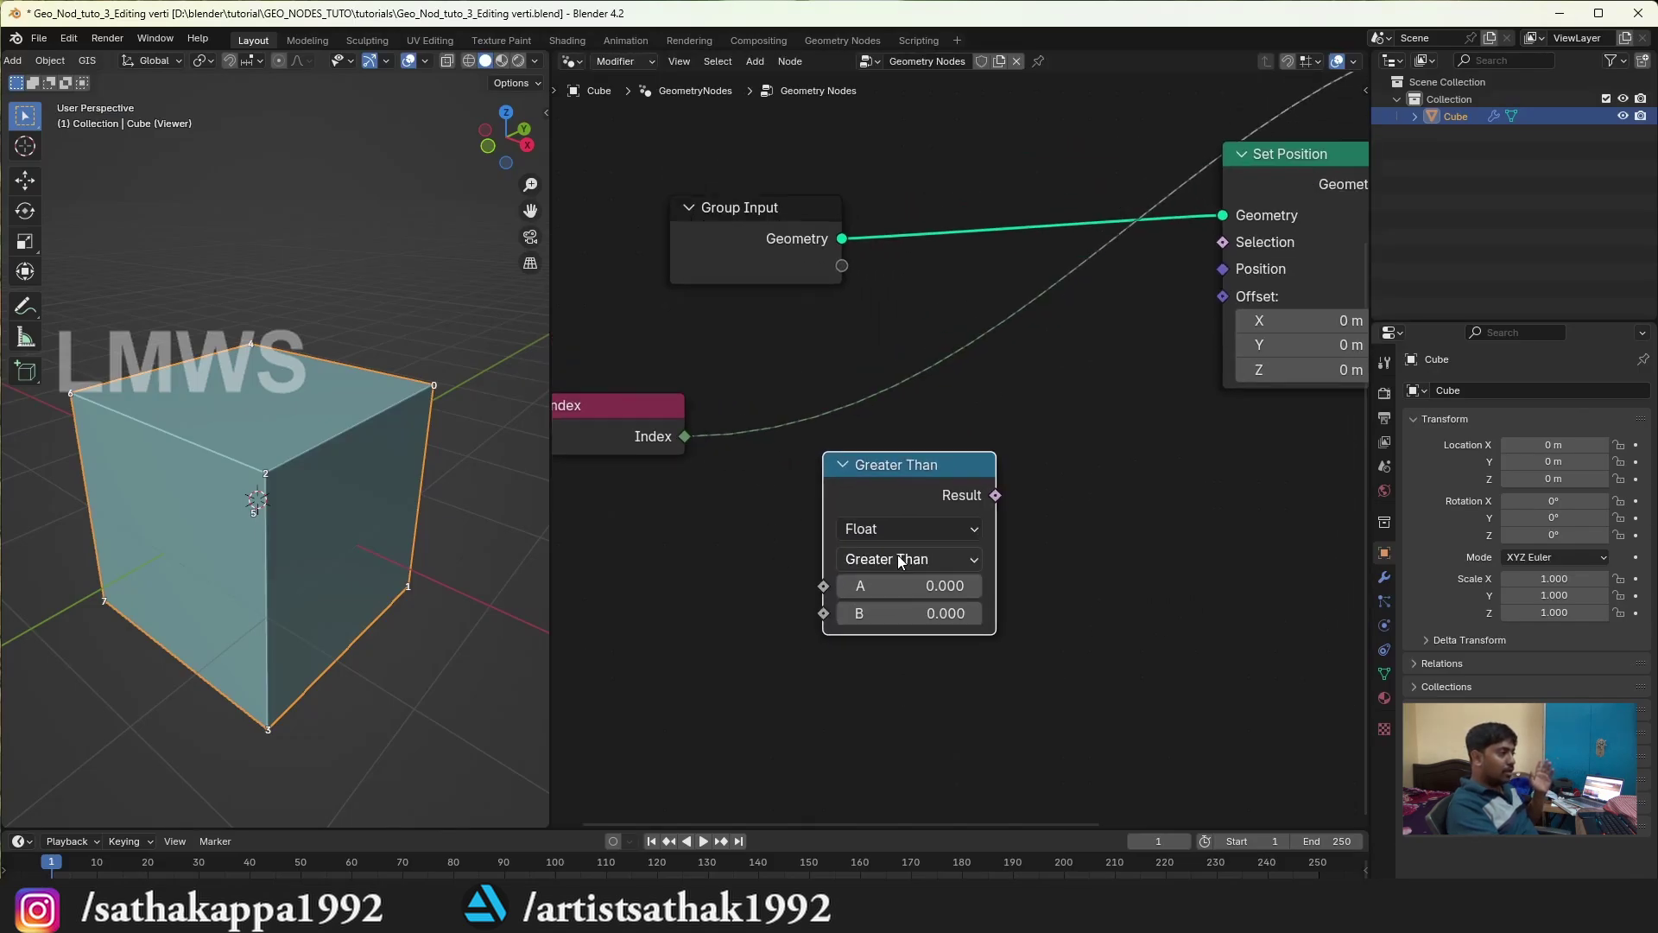
pyautogui.click(898, 557)
pyautogui.click(888, 730)
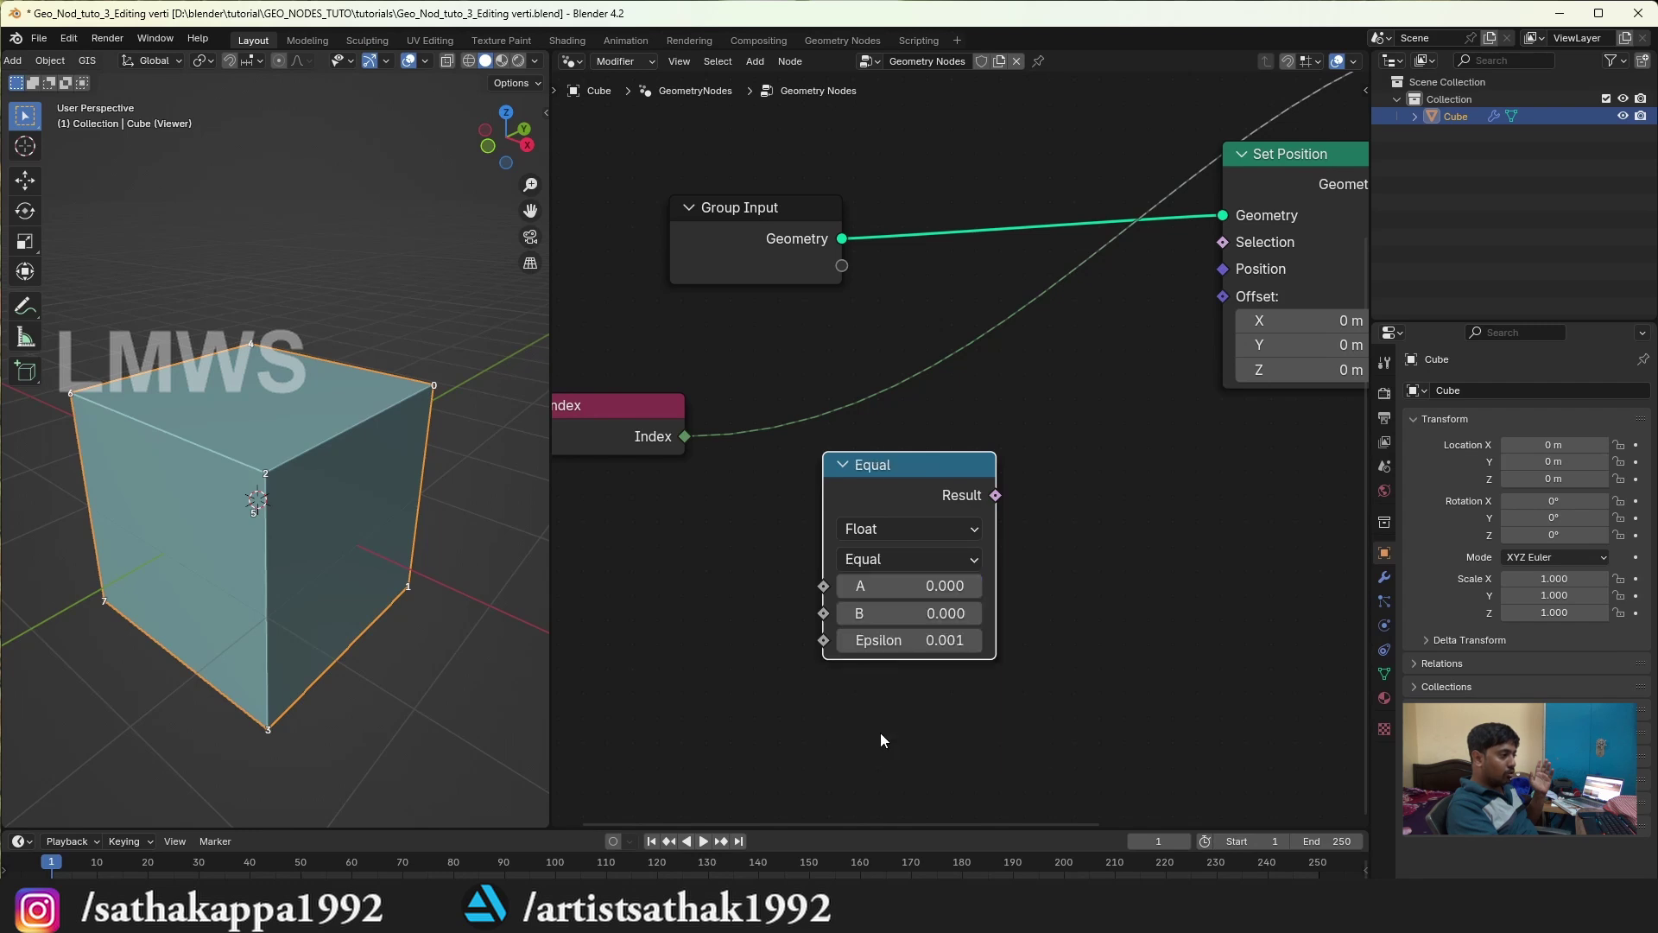
pyautogui.click(894, 529)
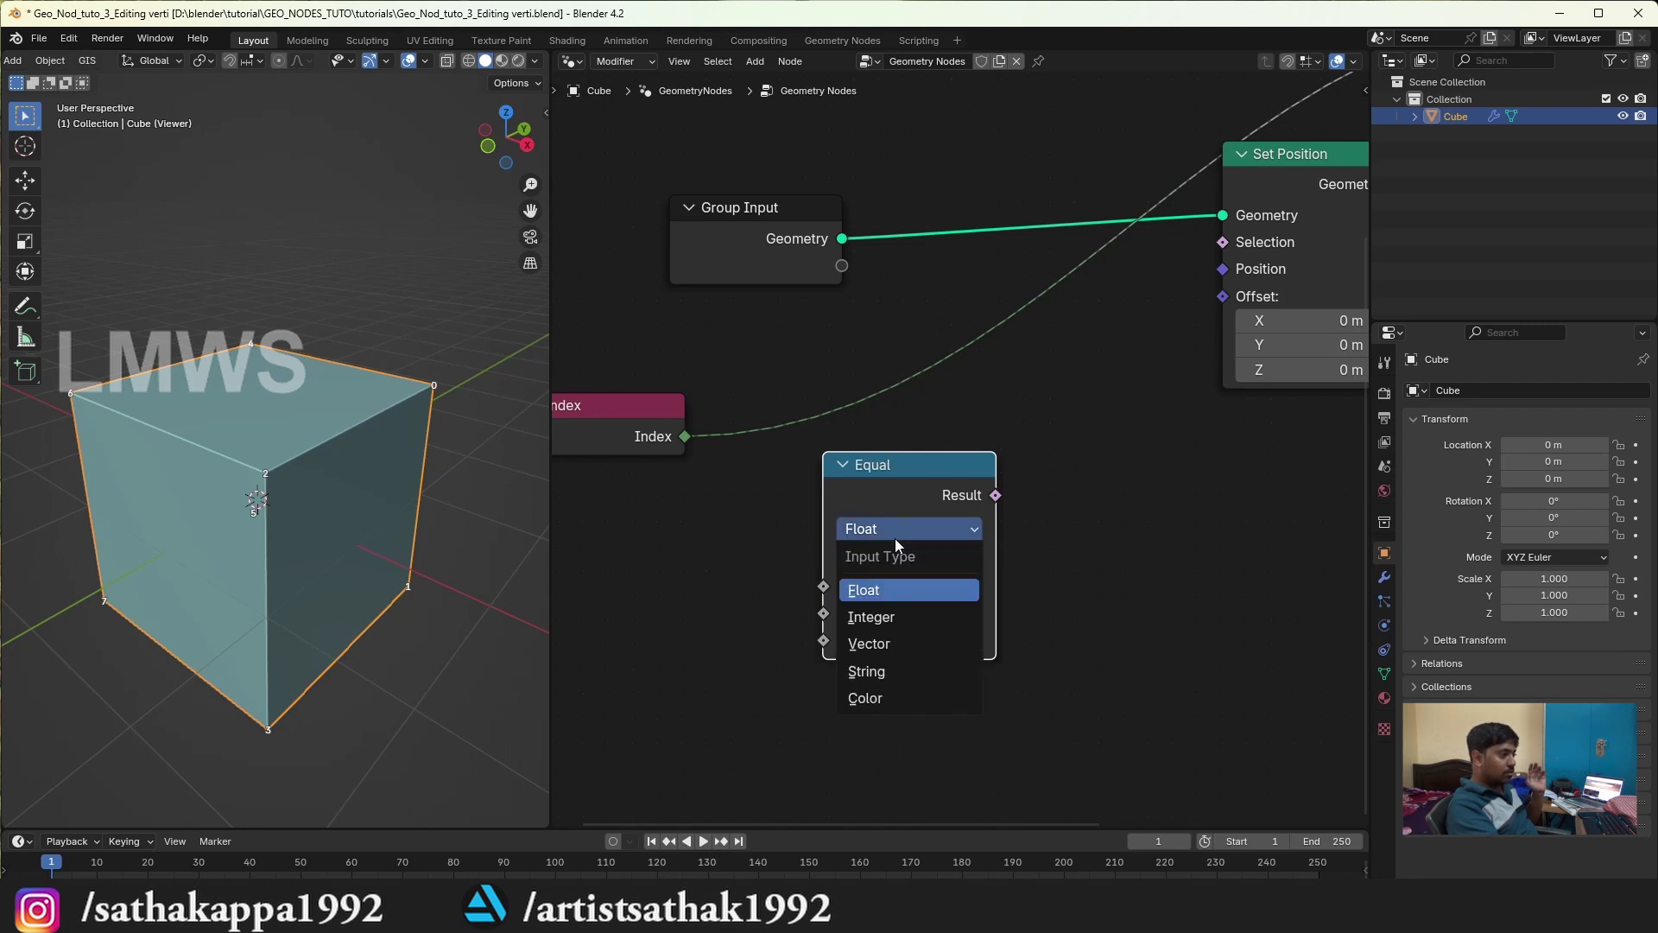
pyautogui.click(869, 616)
pyautogui.click(922, 563)
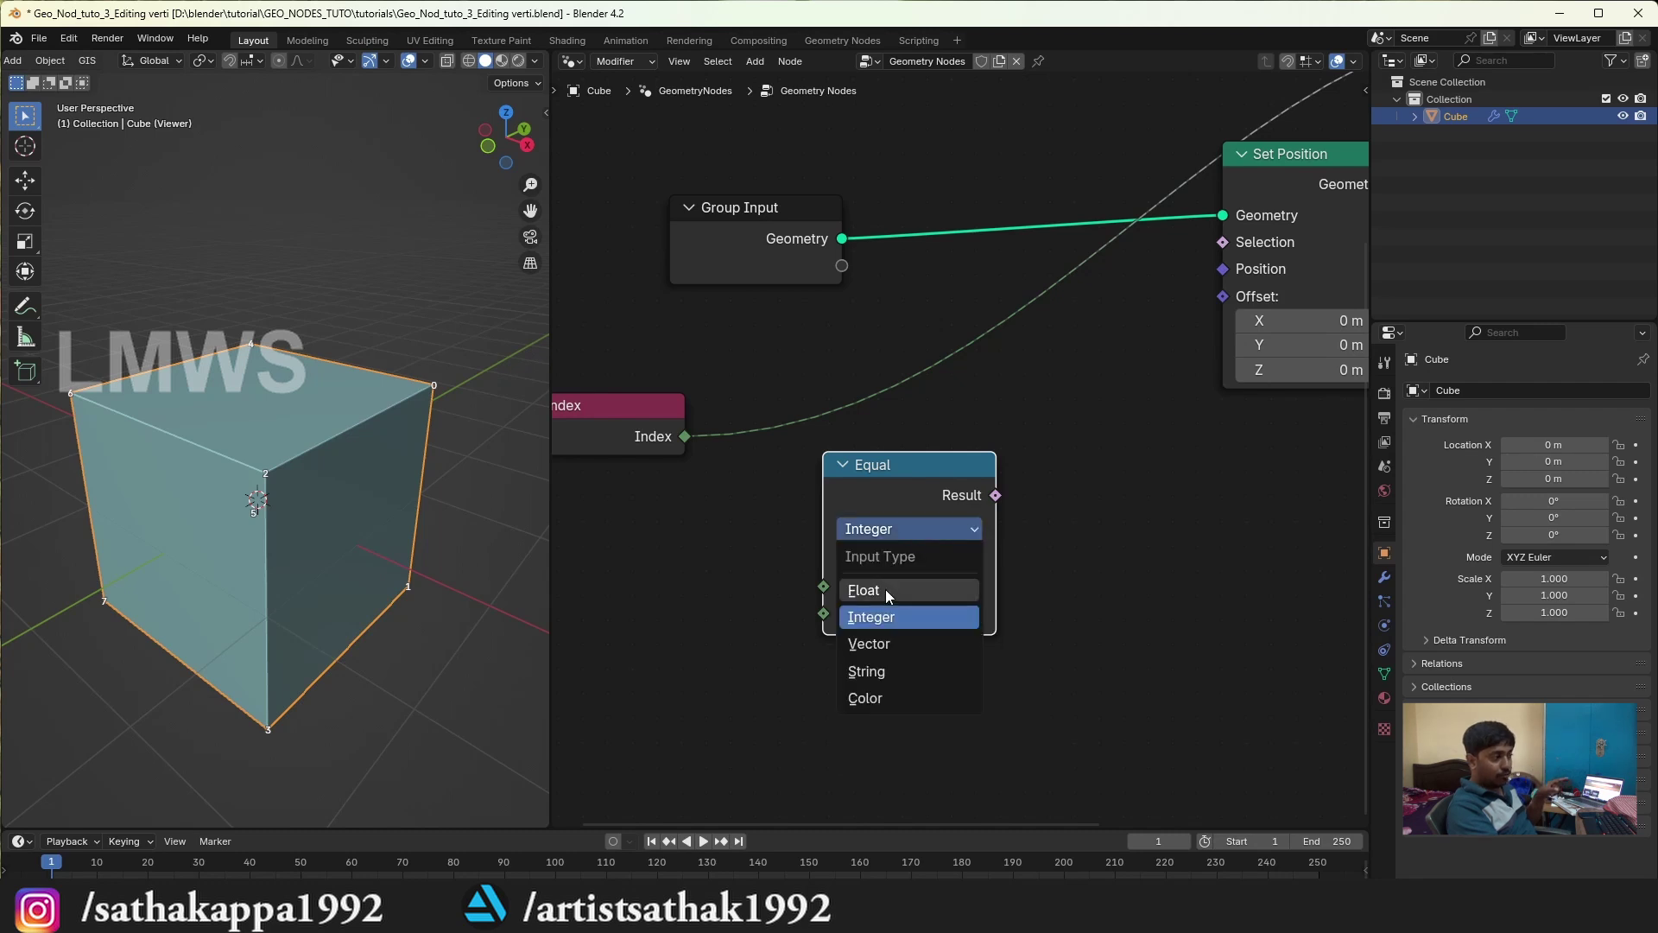
pyautogui.click(621, 437)
pyautogui.scroll(1, 259, 492)
pyautogui.scroll(1, 252, 538)
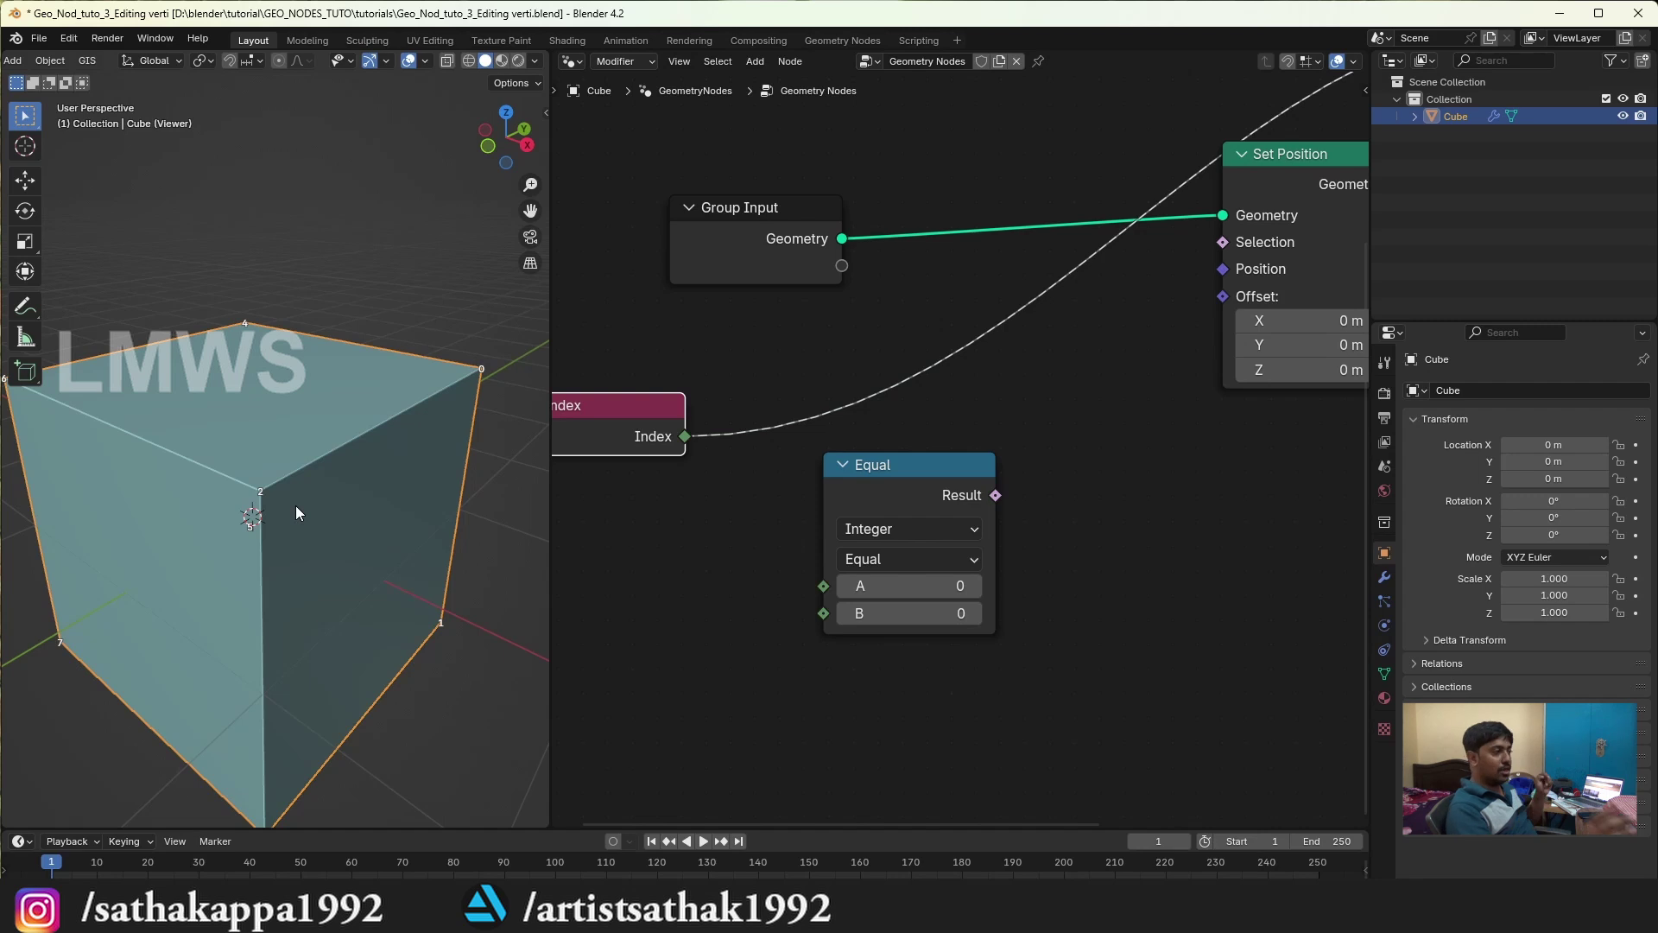
# Step: Connect the Index output to the Equal node's A input
pyautogui.click(884, 530)
pyautogui.moveTo(839, 531); pyautogui.dragTo(885, 516)
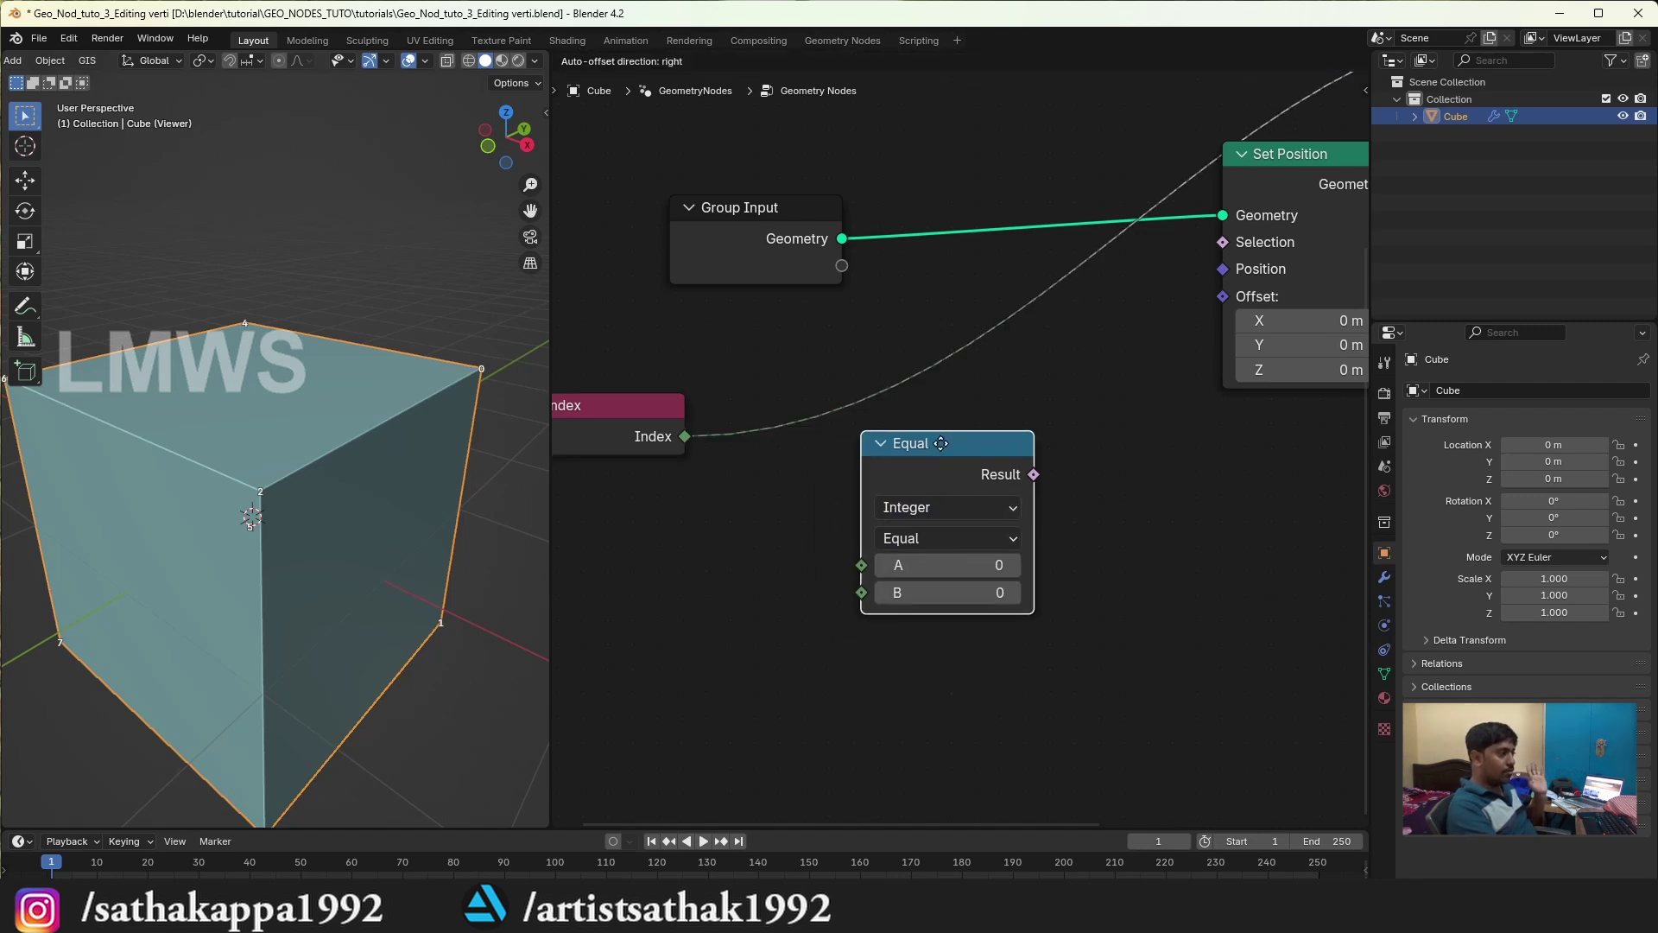
pyautogui.moveTo(666, 437); pyautogui.dragTo(721, 482)
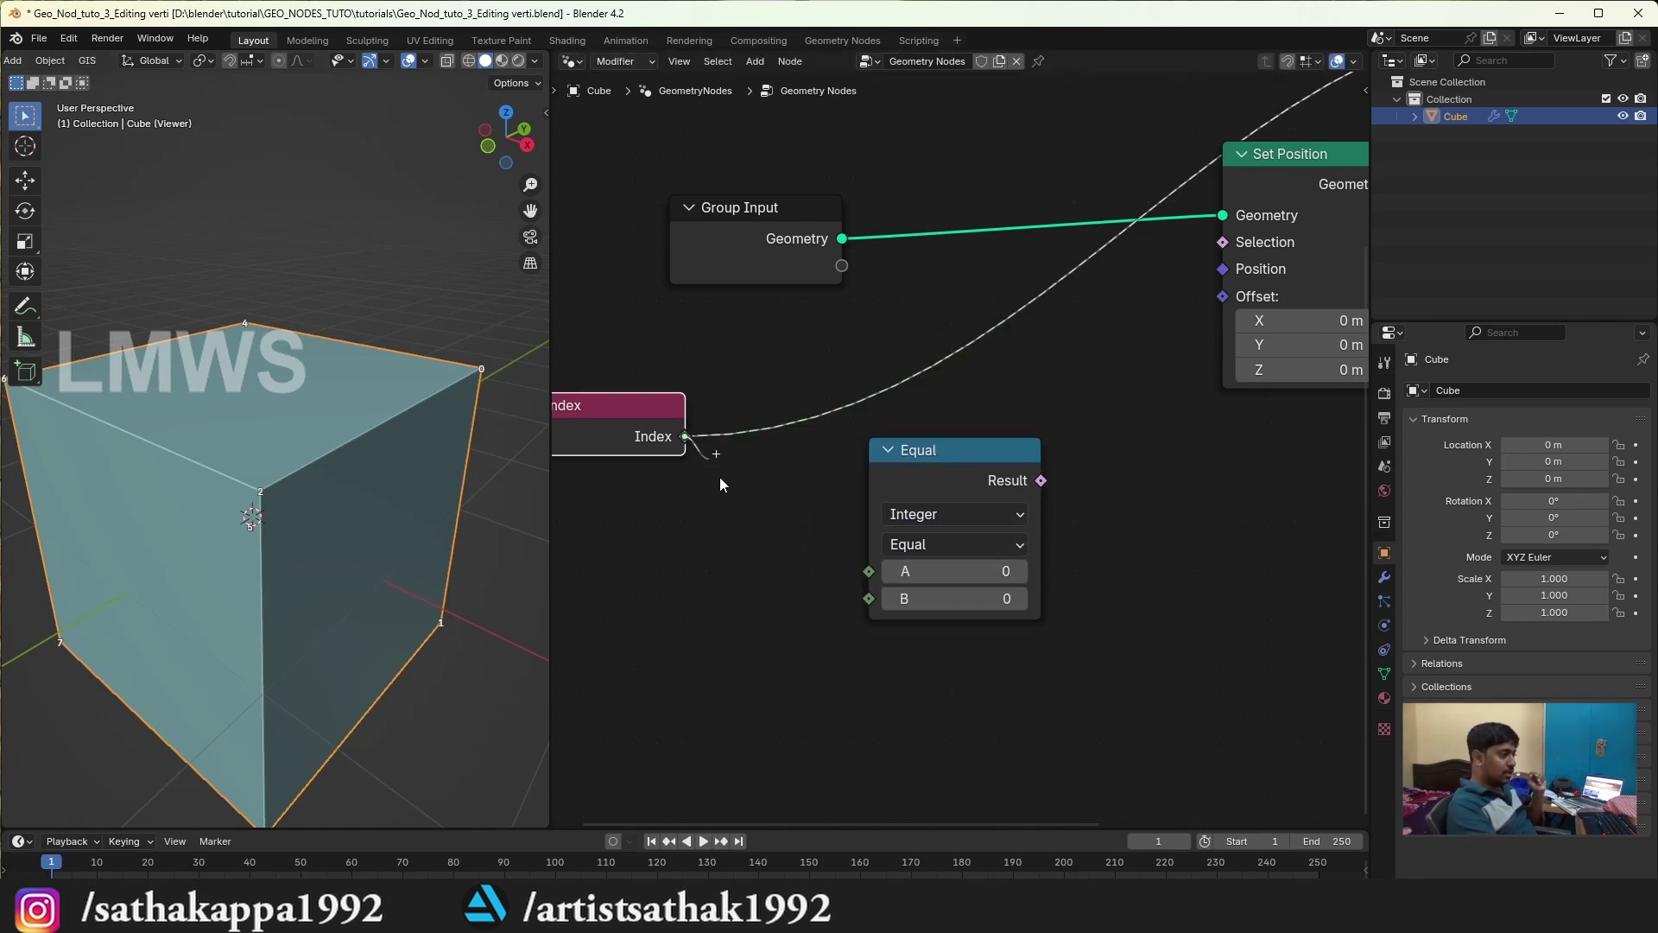
pyautogui.moveTo(855, 570); pyautogui.dragTo(863, 571)
pyautogui.scroll(-2, 784, 525)
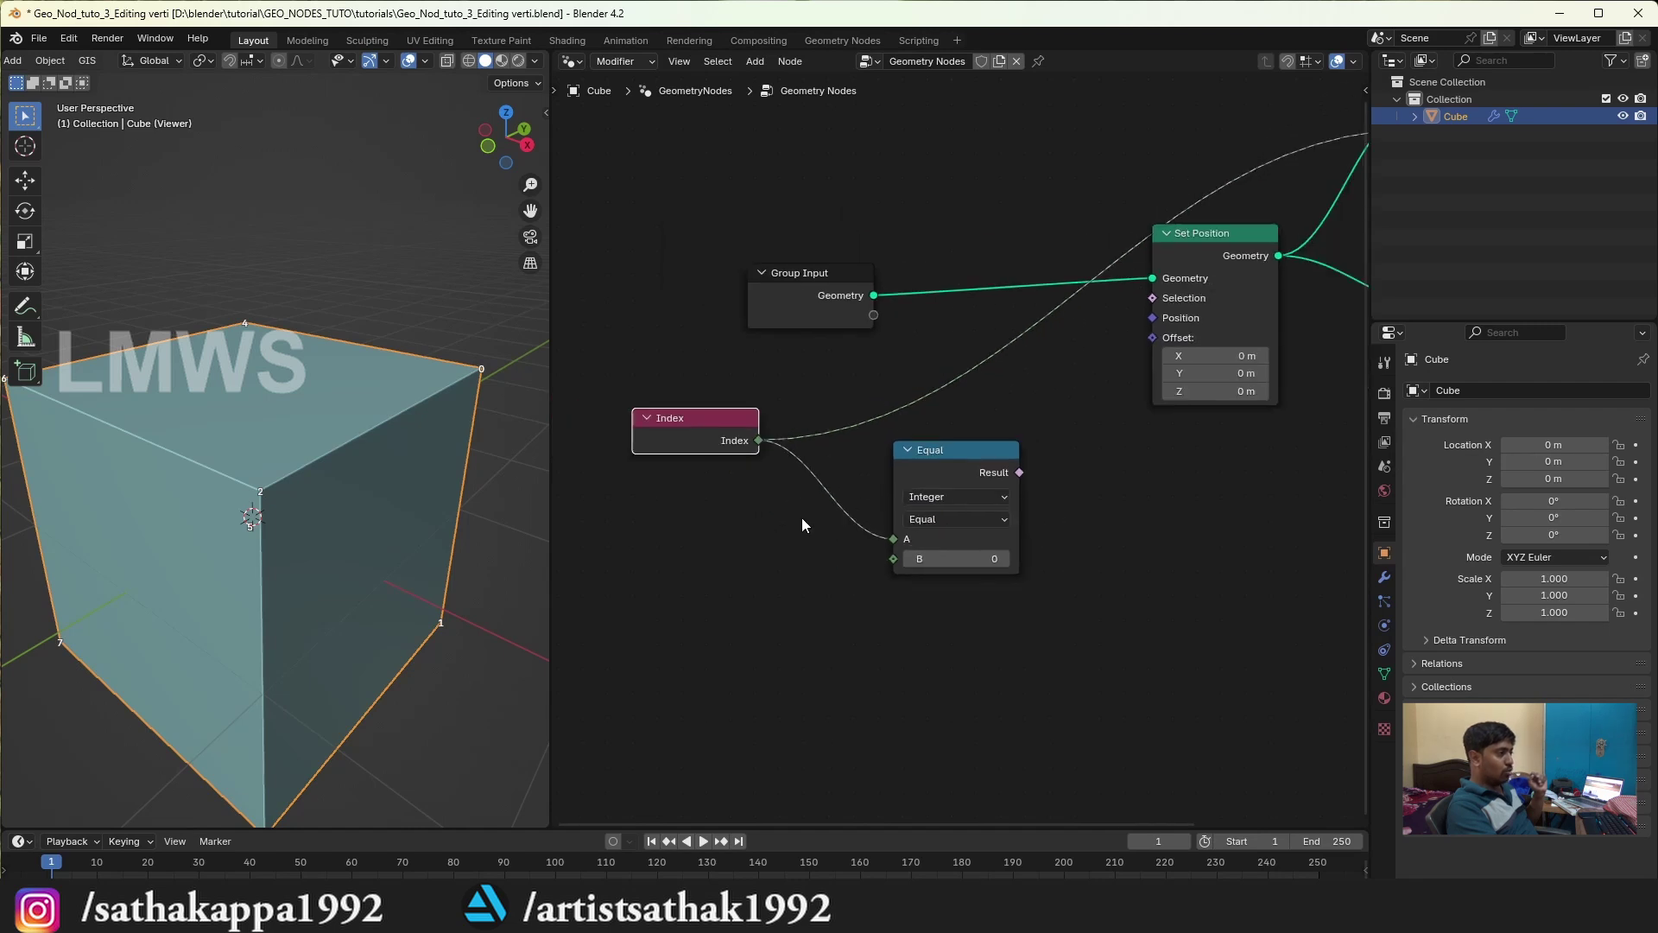
pyautogui.moveTo(964, 472); pyautogui.dragTo(907, 480)
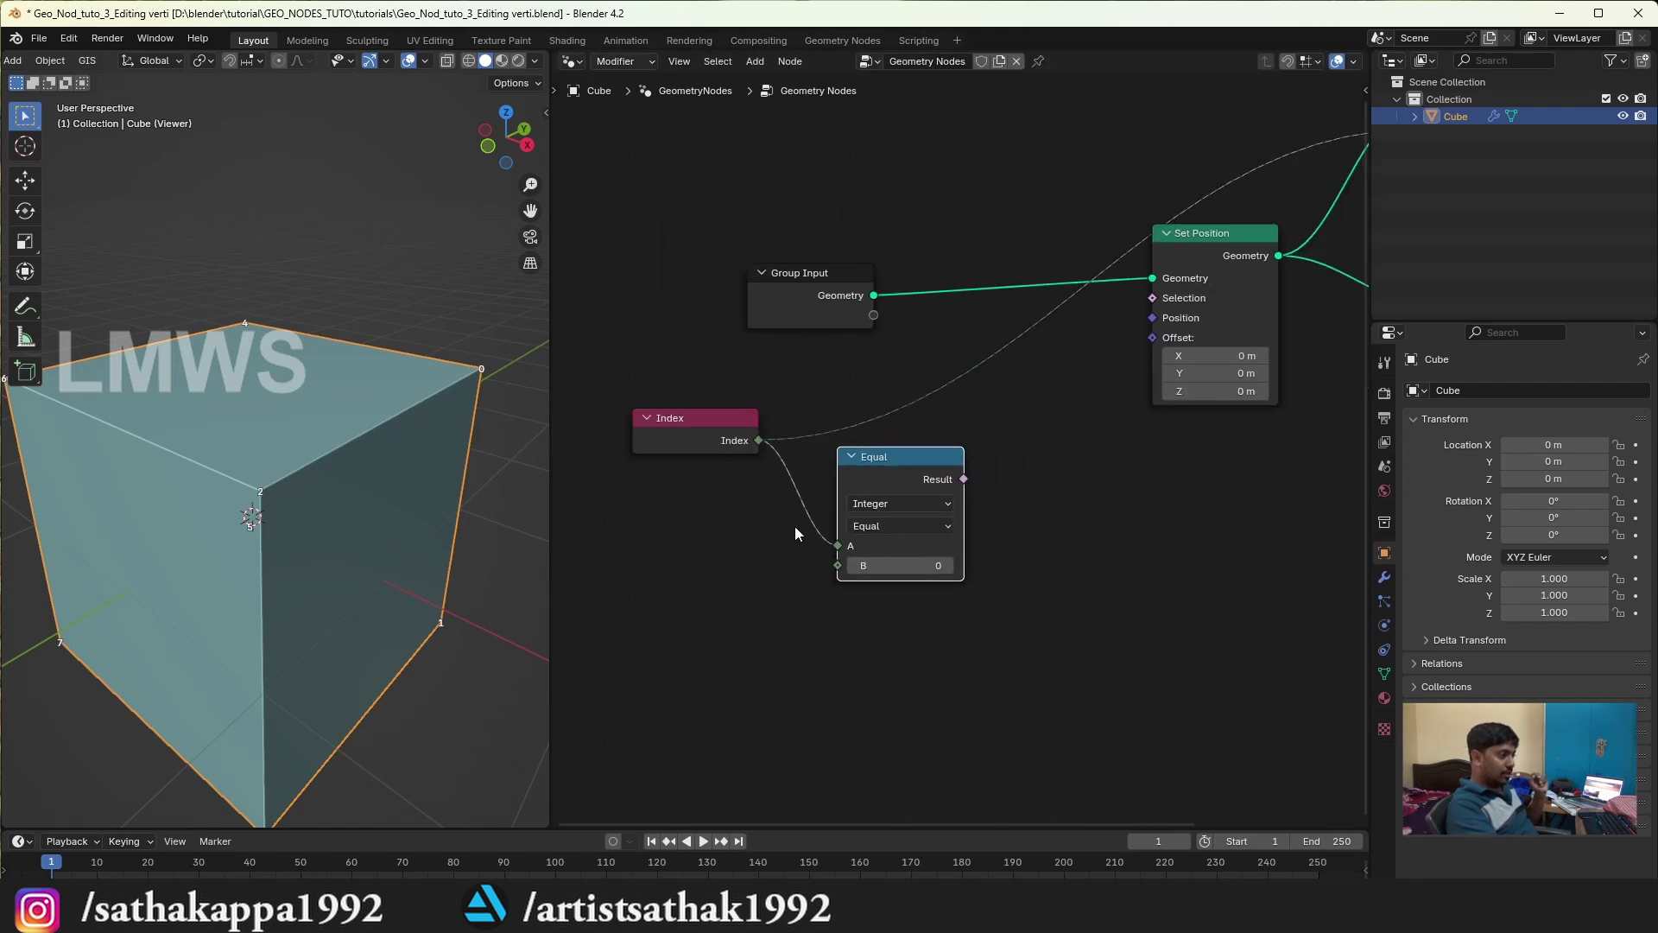
# Step: Set the Equal node's B value to 2 and tidy the Index and Equal nodes
pyautogui.click(921, 566)
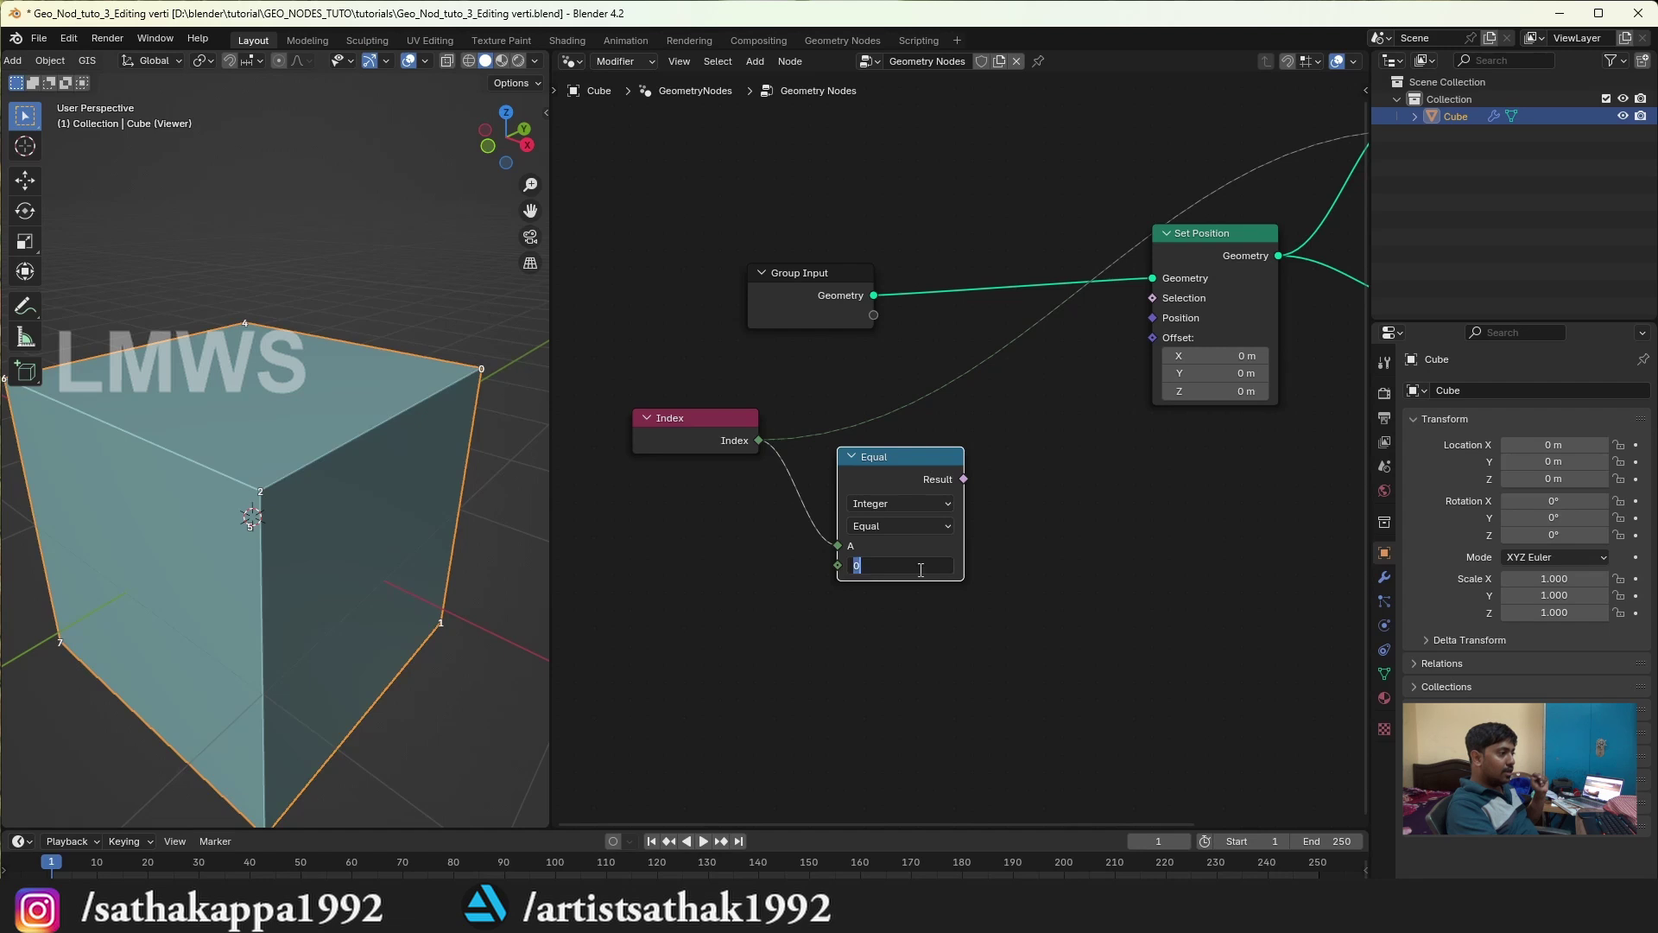
pyautogui.write('2')
pyautogui.press('Return')
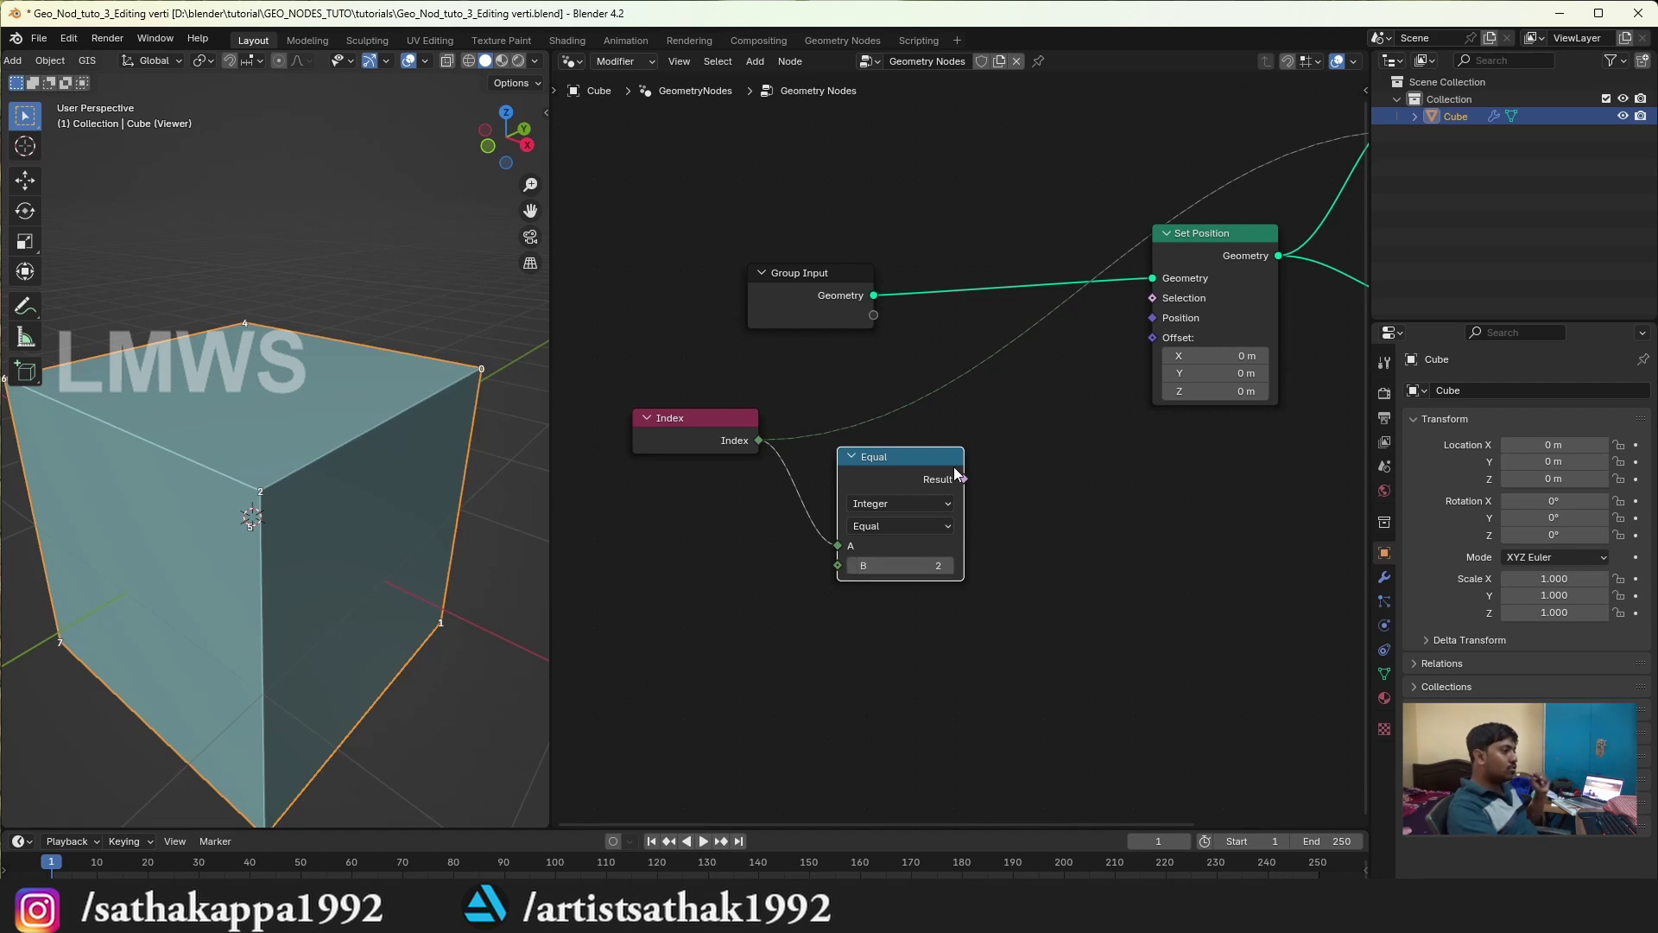
pyautogui.moveTo(259, 458); pyautogui.dragTo(283, 444, button='middle')
pyautogui.moveTo(669, 419); pyautogui.dragTo(624, 384)
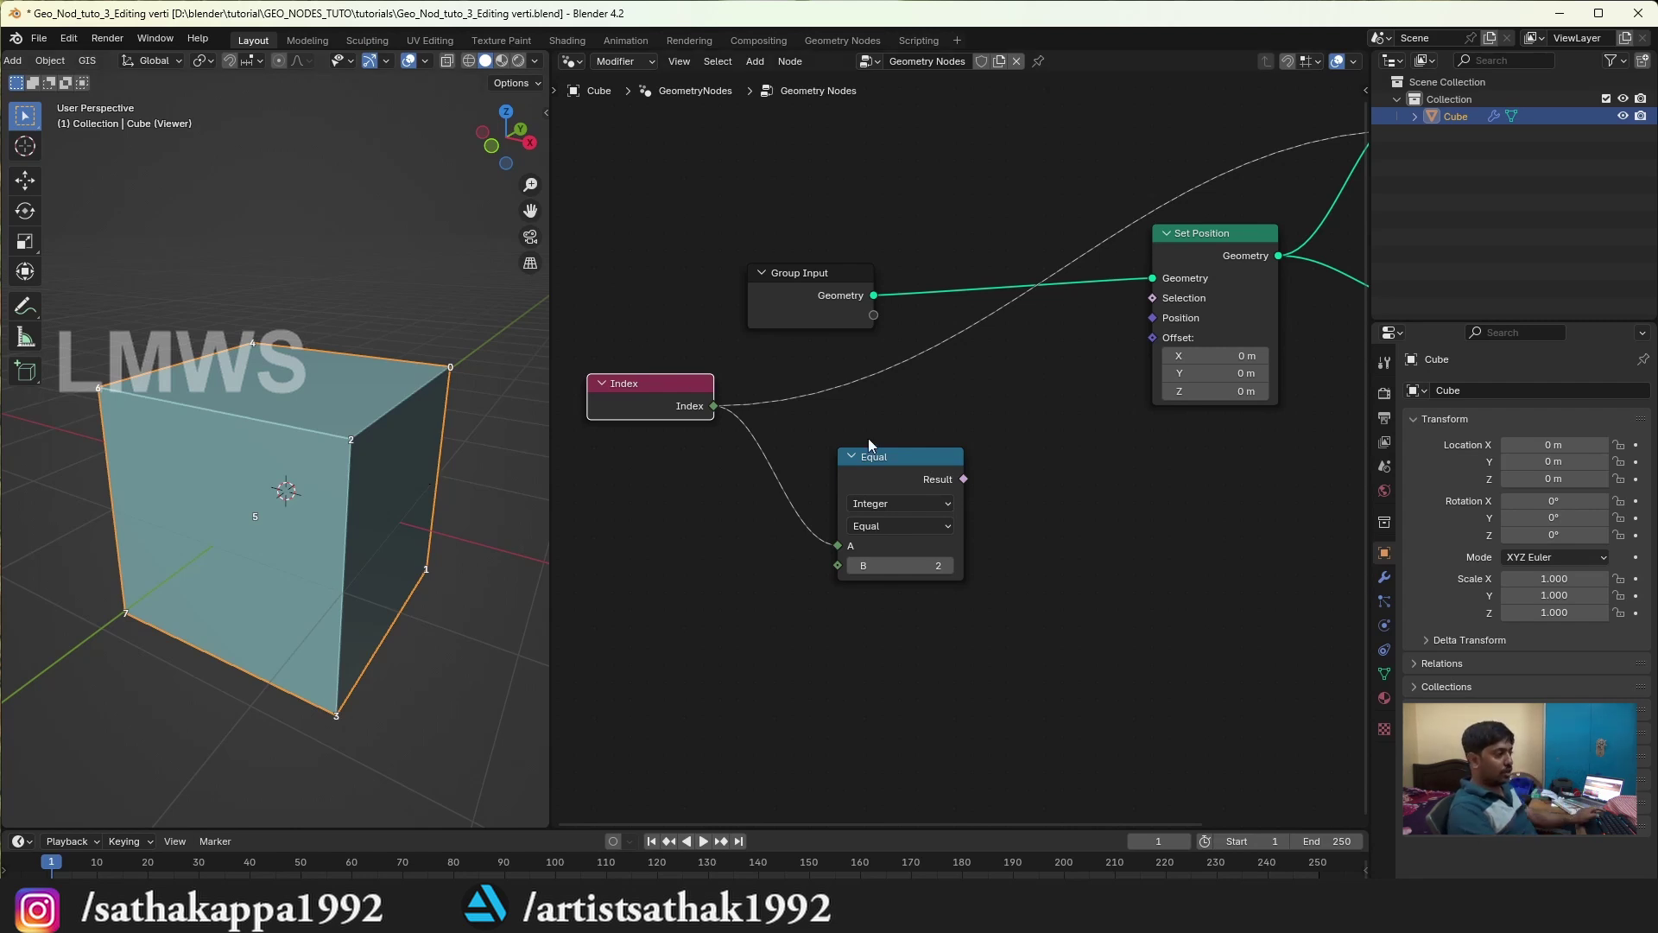
pyautogui.moveTo(868, 449); pyautogui.dragTo(803, 438)
# Step: Add an Add Math node and place it below, out of the way
pyautogui.hotkey('shift', 'a')
pyautogui.write('math')
pyautogui.press('Return')
pyautogui.click(986, 459)
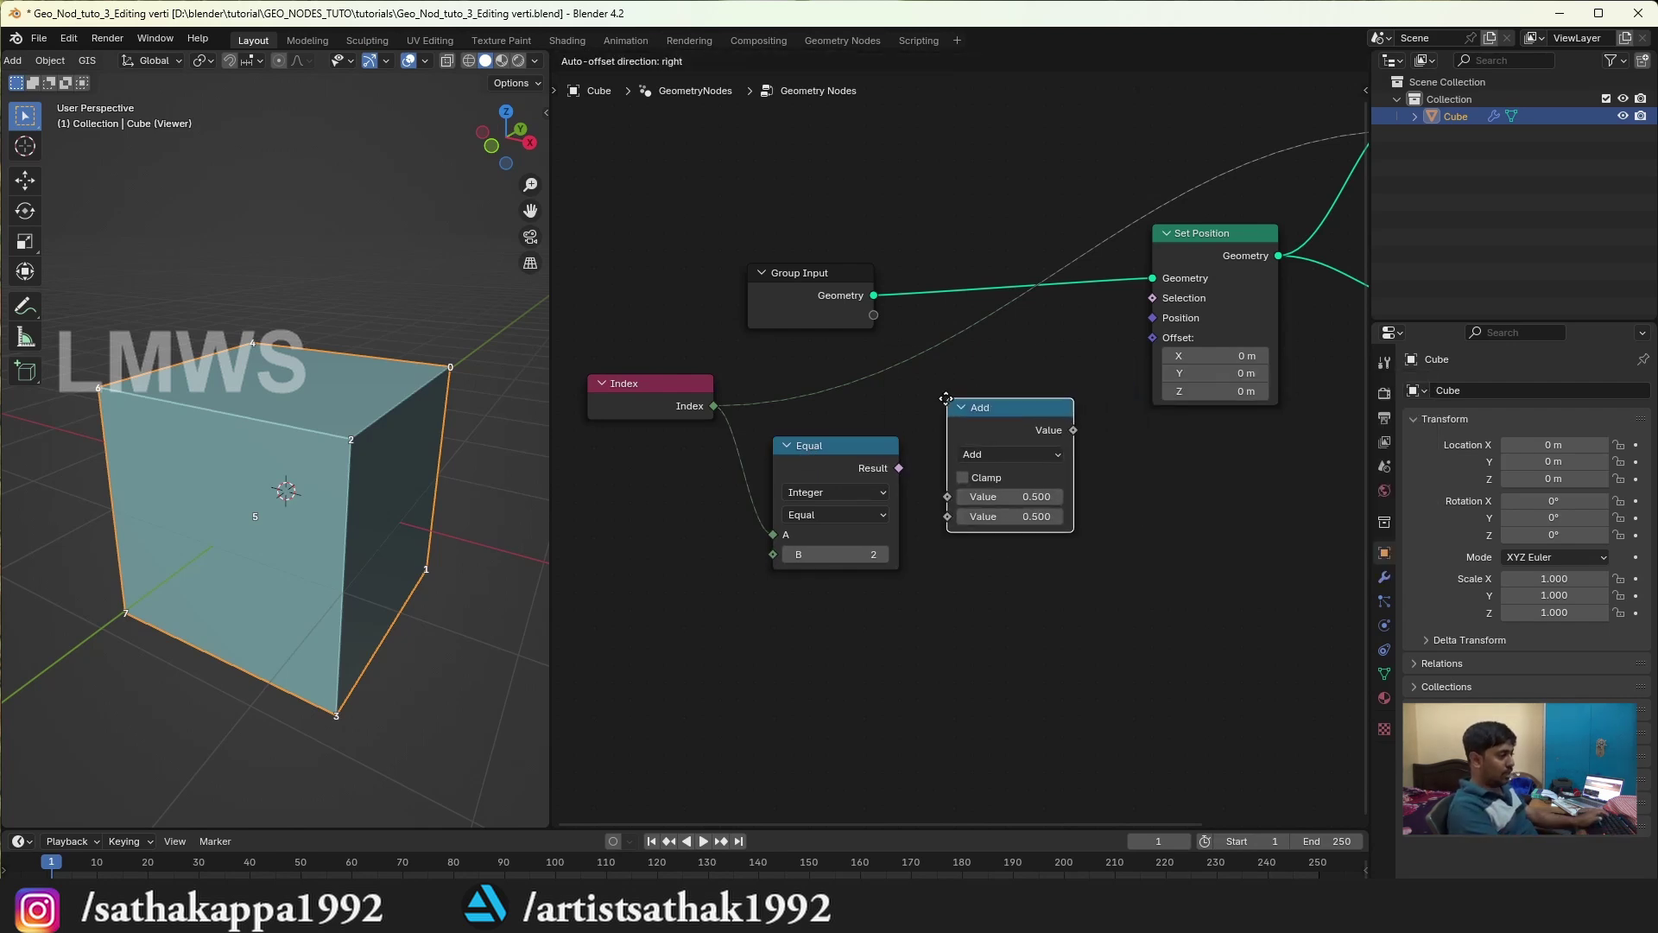
pyautogui.click(986, 457)
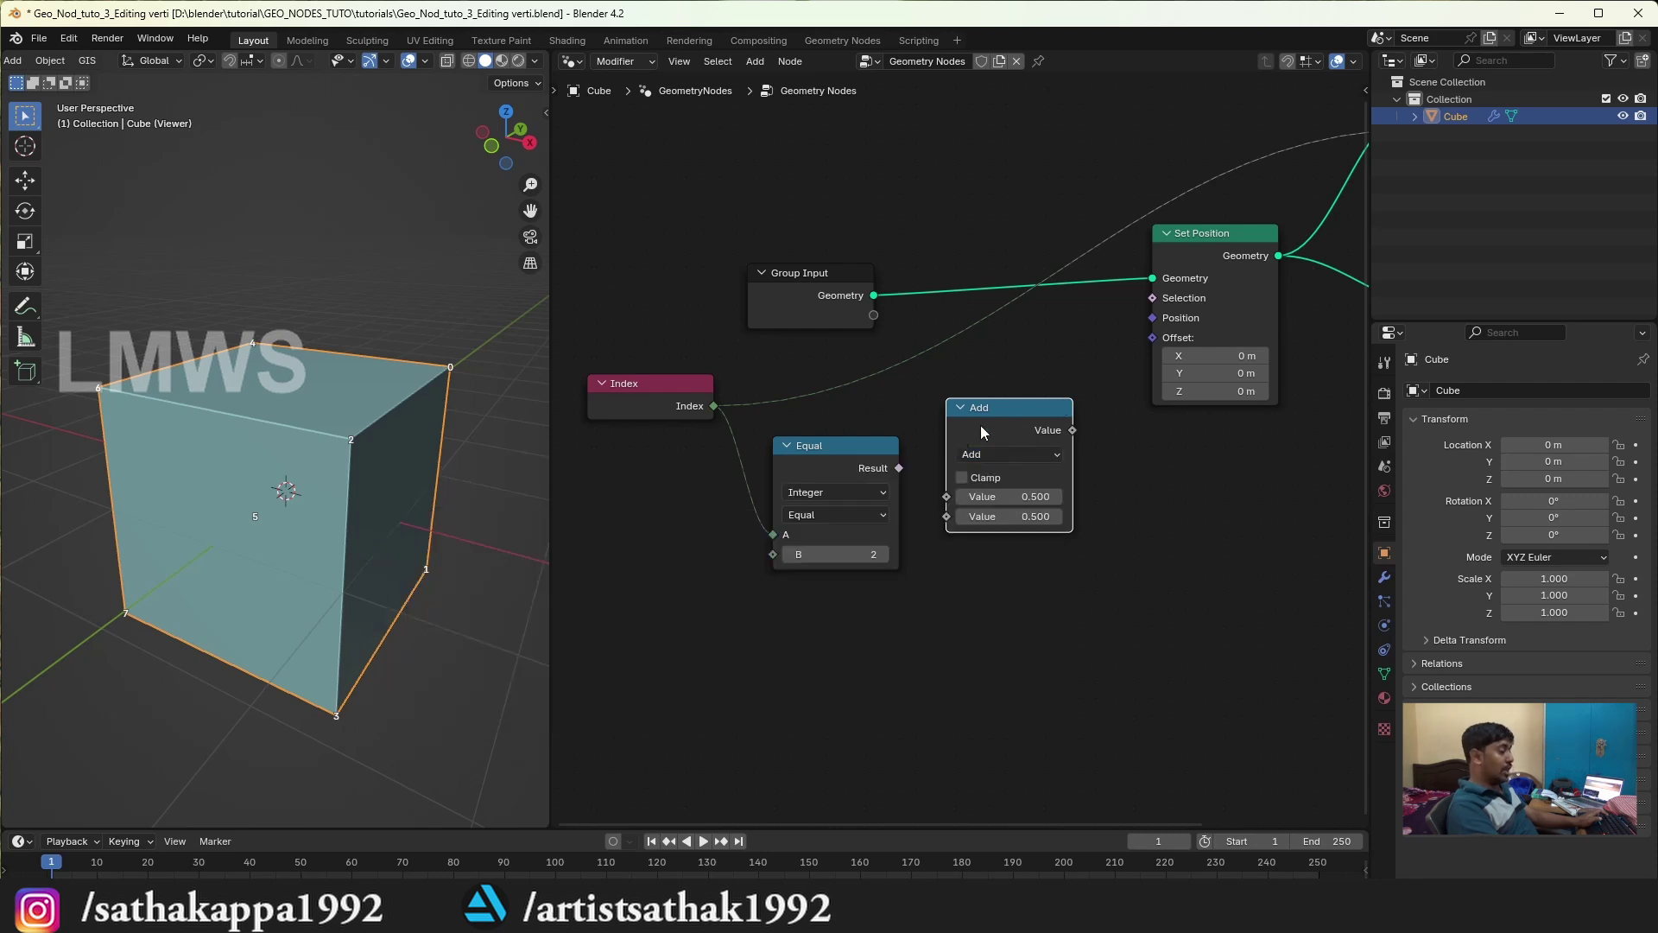
pyautogui.moveTo(981, 431); pyautogui.dragTo(1000, 672)
# Step: Link the Equal result into Set Position's Offset, shifting vertex 2
pyautogui.moveTo(820, 460)
pyautogui.mouseDown()
pyautogui.moveTo(818, 511)
pyautogui.moveTo(1100, 406)
pyautogui.moveTo(1157, 337)
pyautogui.mouseUp()
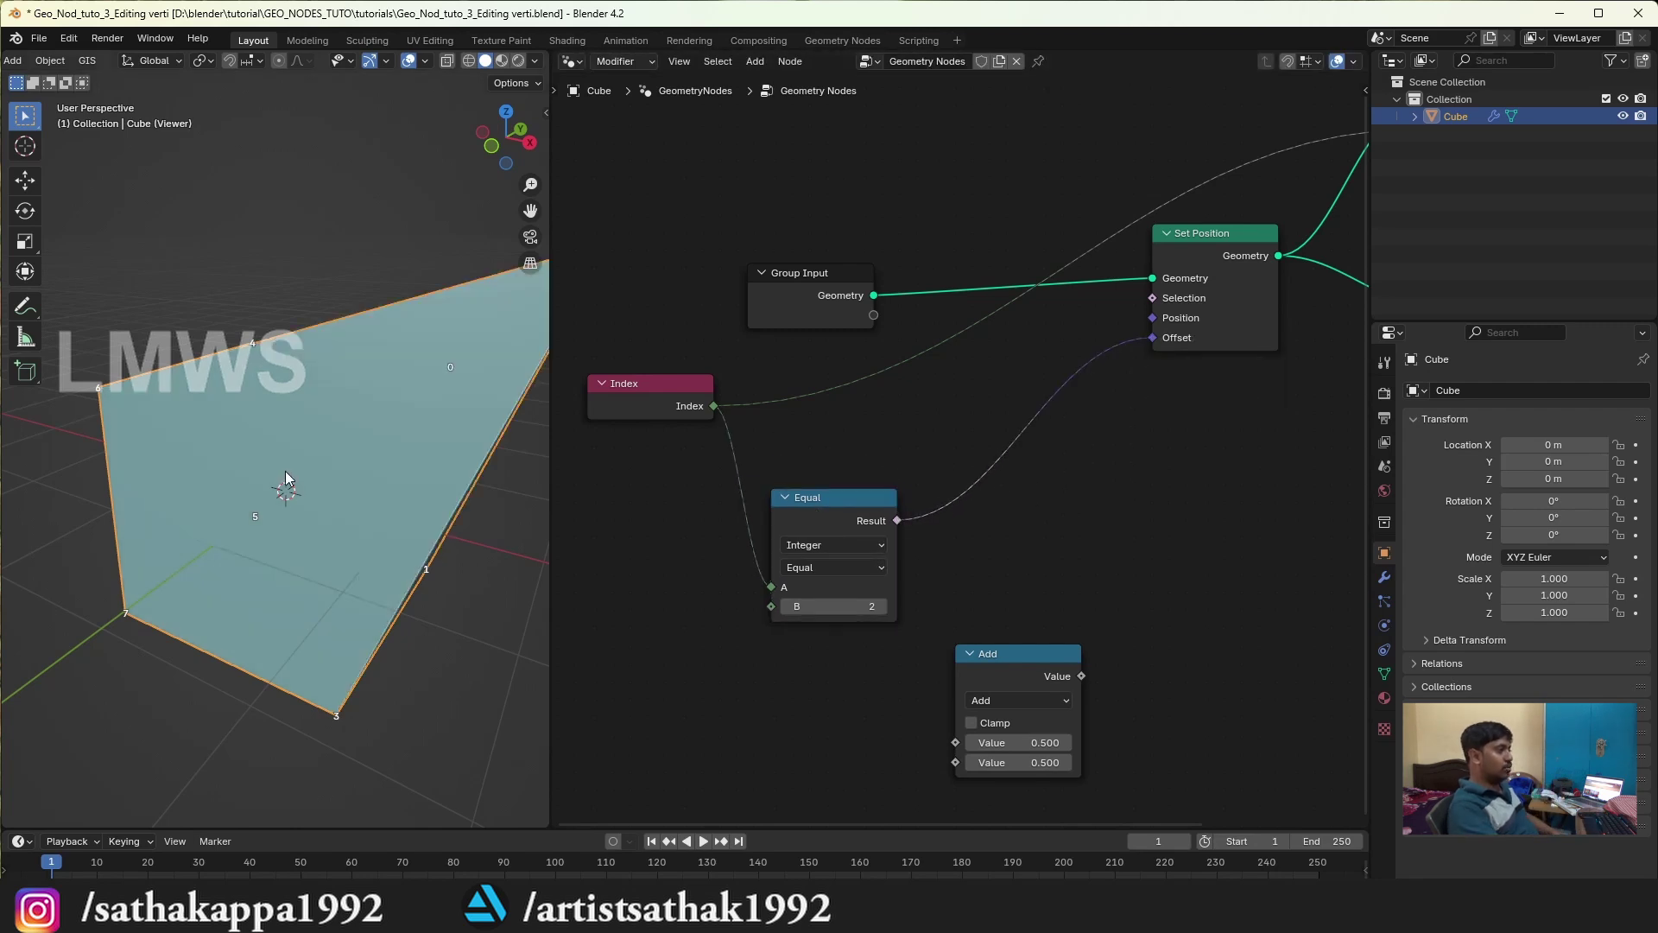
pyautogui.scroll(-5, 287, 478)
pyautogui.moveTo(280, 546)
pyautogui.mouseDown(button='middle')
pyautogui.moveTo(147, 553)
pyautogui.moveTo(231, 566)
pyautogui.moveTo(352, 535)
pyautogui.moveTo(428, 277)
pyautogui.mouseUp(button='middle')
pyautogui.scroll(3, 371, 473)
pyautogui.scroll(1, 371, 473)
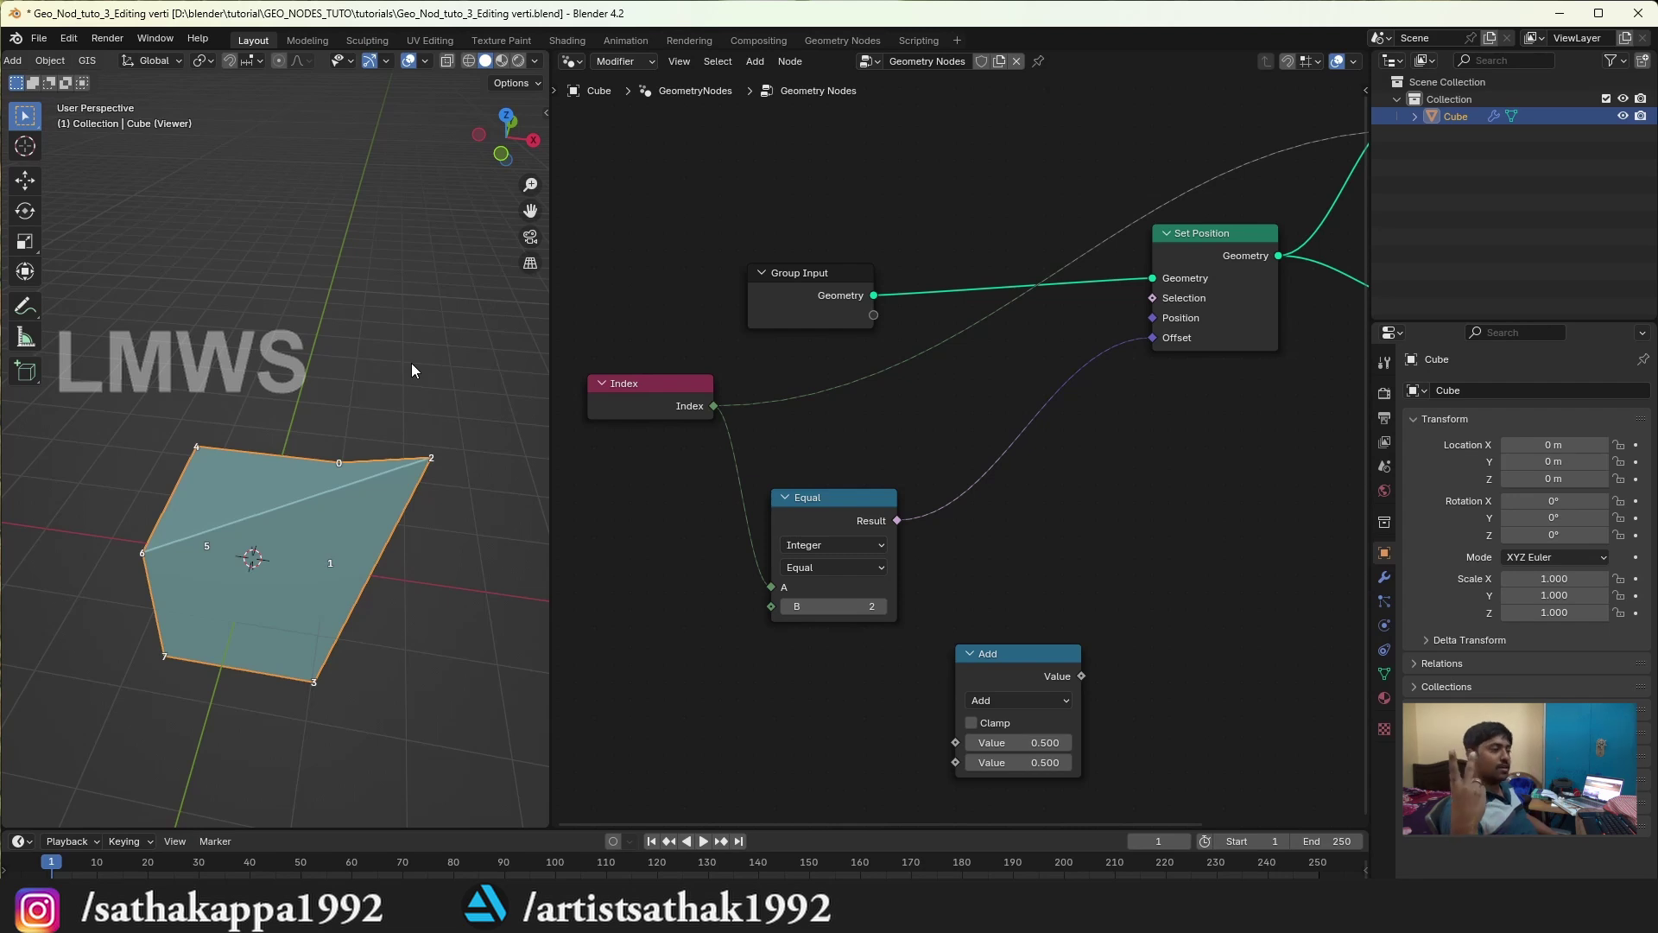
# Step: Make the Math node Multiply and route Equal through it into Set Position's Offset
pyautogui.moveTo(1017, 654); pyautogui.dragTo(1025, 599)
pyautogui.click(1021, 646)
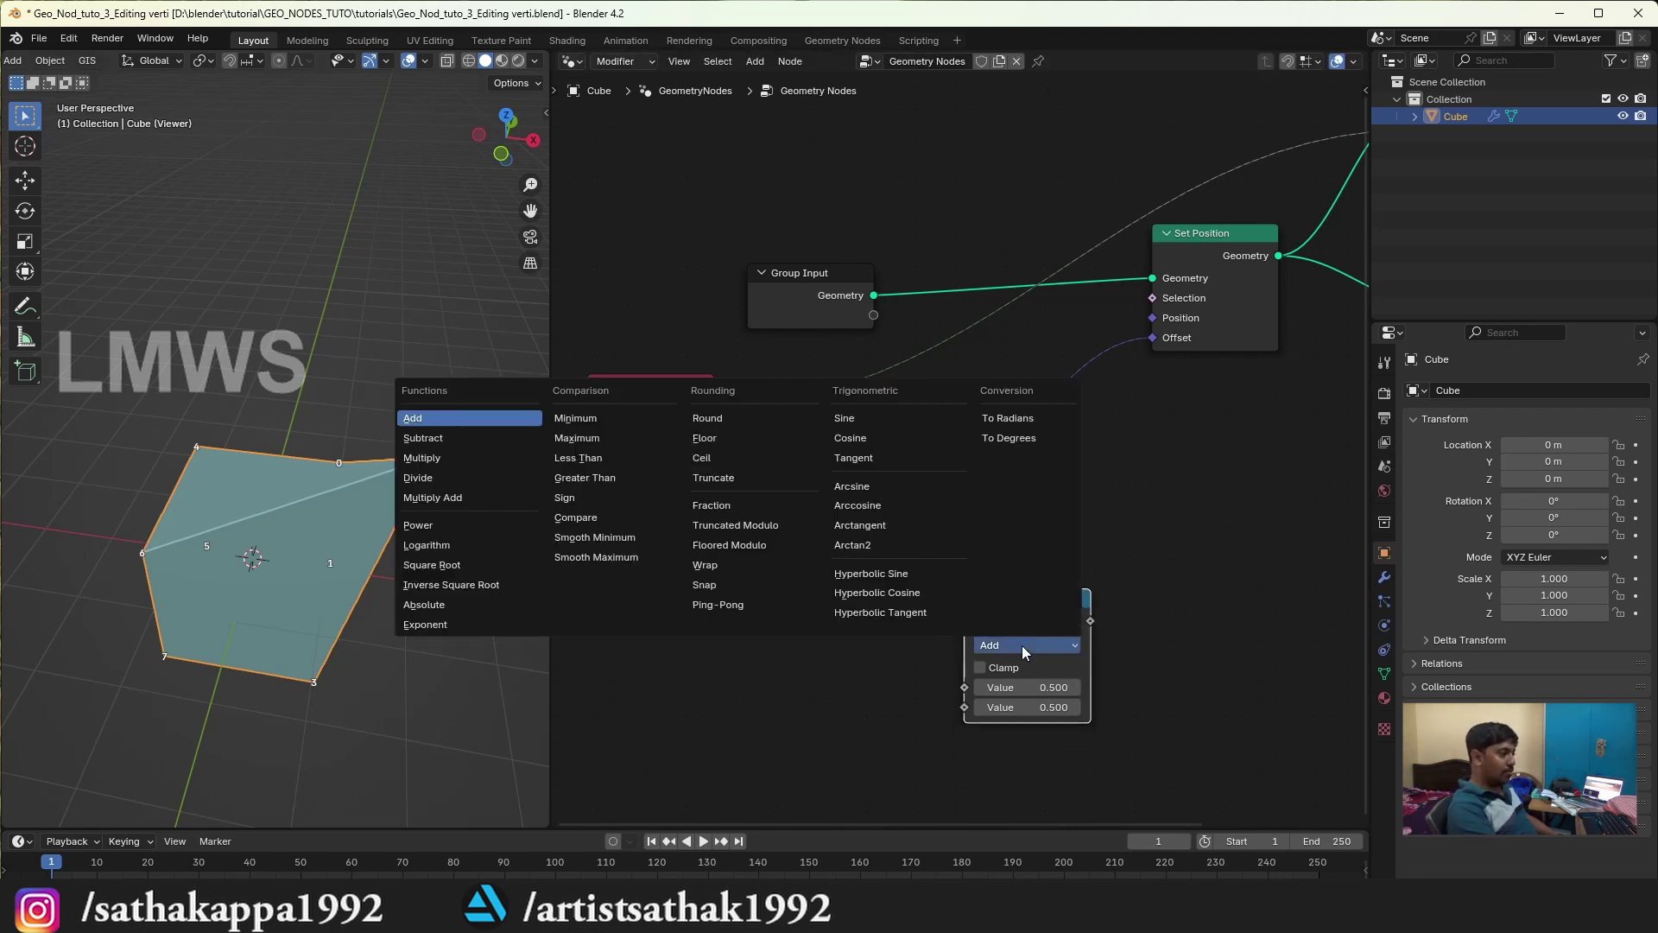
pyautogui.click(466, 463)
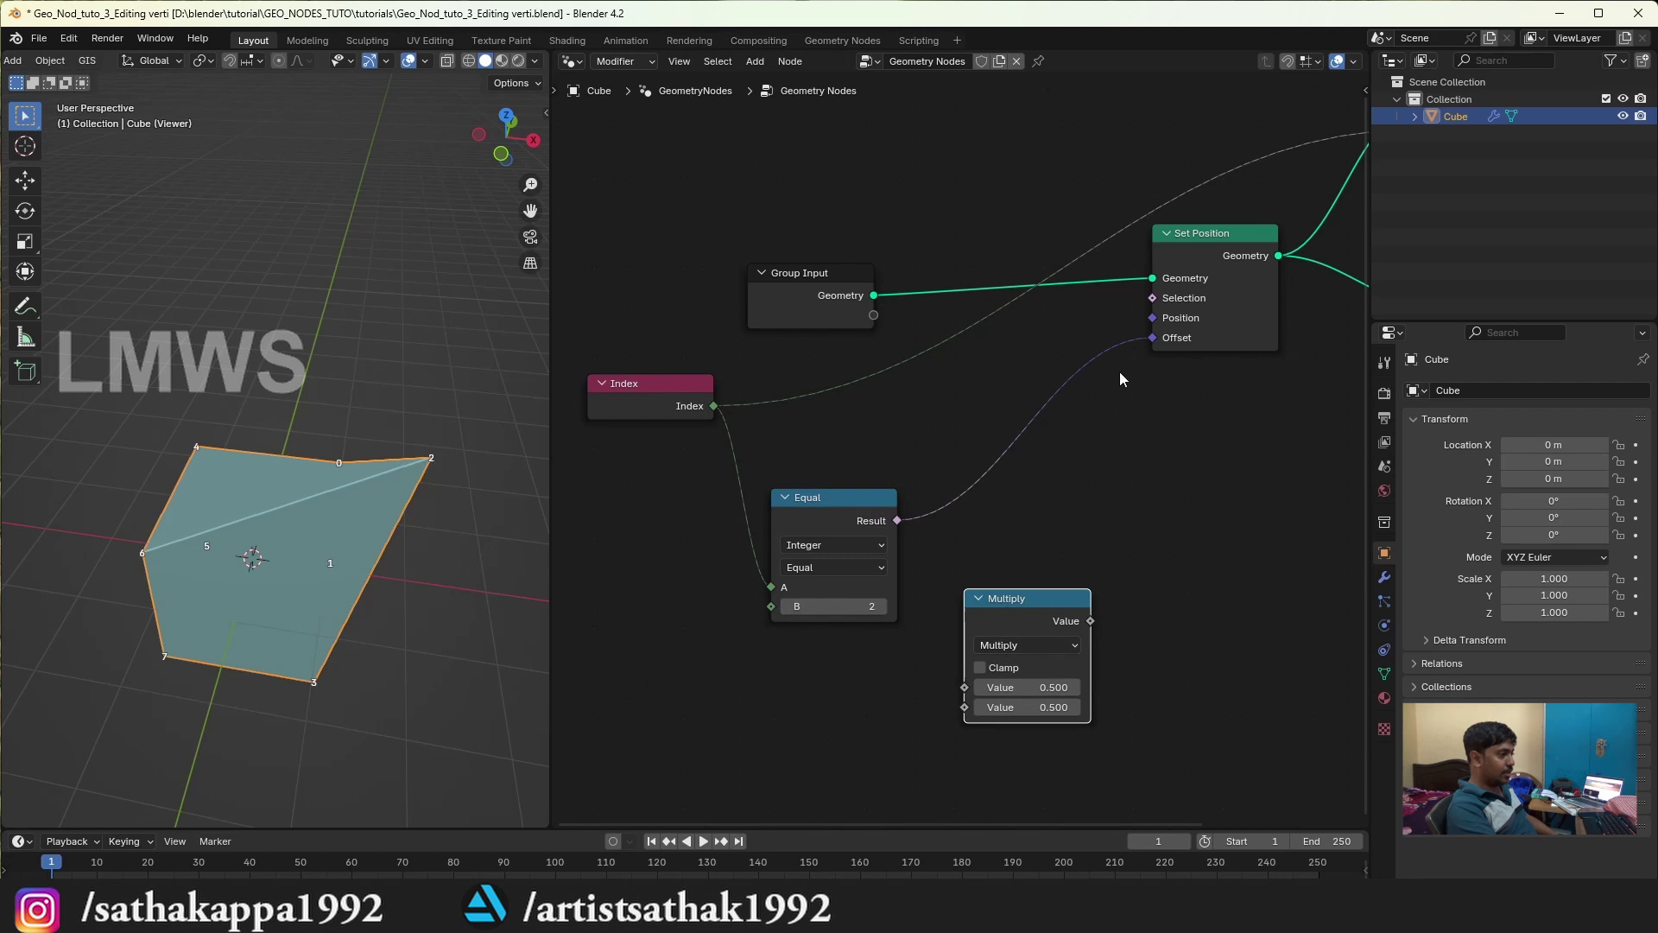
pyautogui.moveTo(1152, 337); pyautogui.dragTo(1137, 375)
pyautogui.moveTo(1023, 596); pyautogui.dragTo(992, 463)
pyautogui.moveTo(897, 521); pyautogui.dragTo(932, 553)
pyautogui.moveTo(829, 498); pyautogui.dragTo(792, 489)
pyautogui.moveTo(1041, 496)
pyautogui.mouseDown()
pyautogui.moveTo(931, 451)
pyautogui.moveTo(1026, 504)
pyautogui.mouseUp()
pyautogui.moveTo(1134, 348); pyautogui.dragTo(1152, 338)
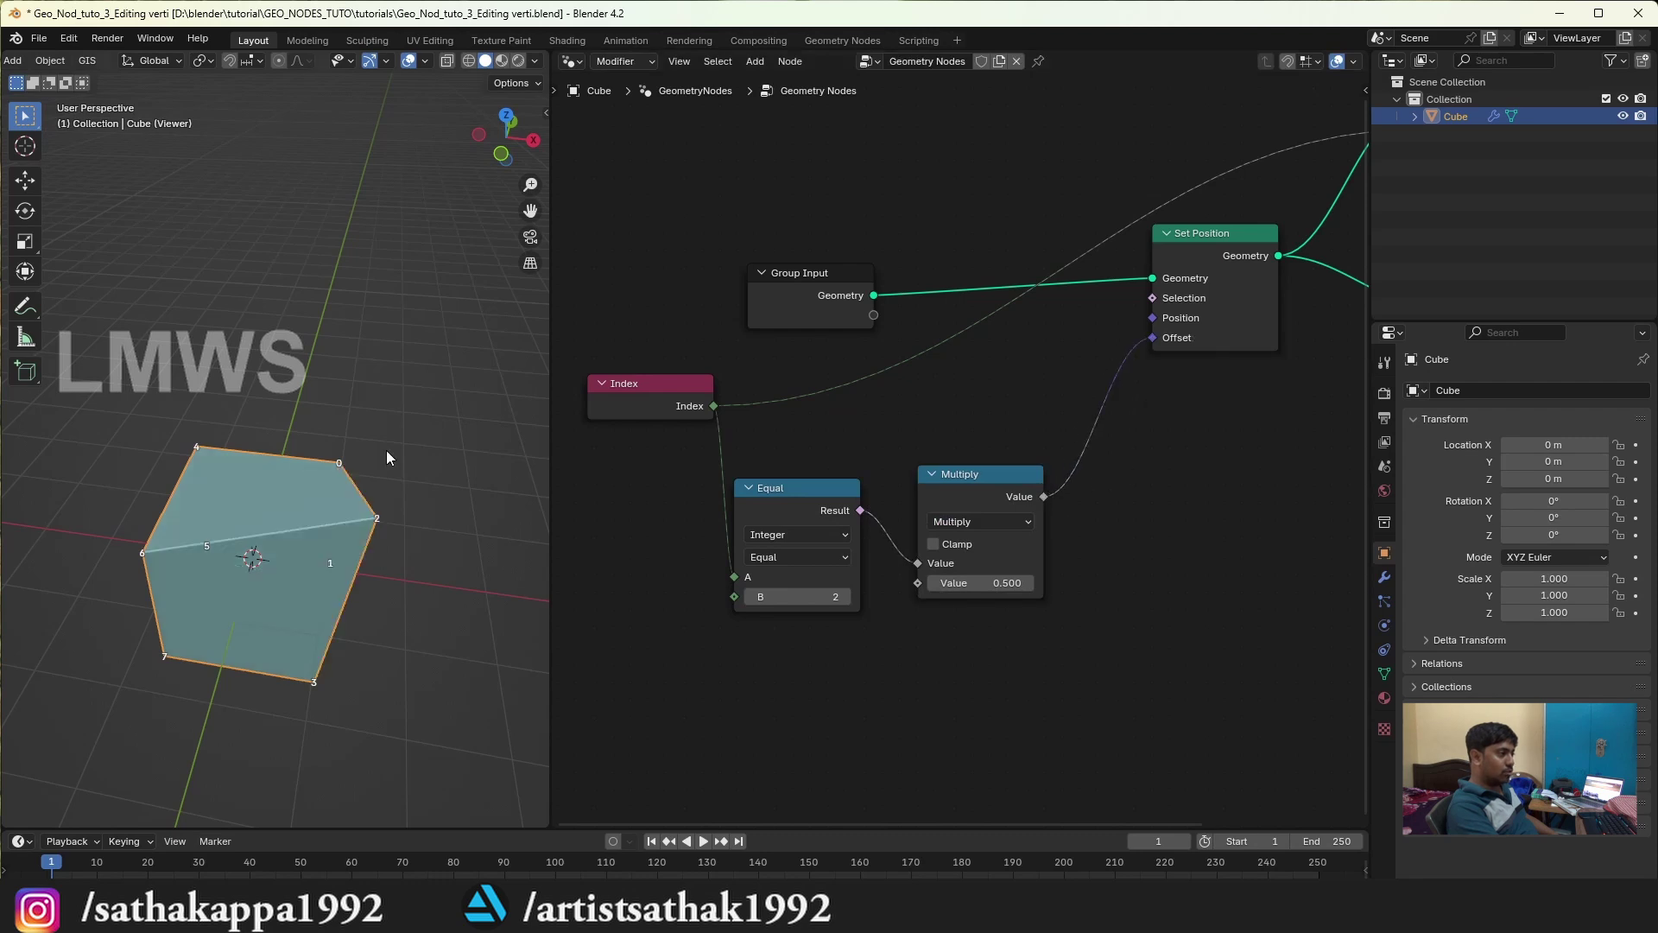
# Step: Set the Multiply factor to -0.300 and move the Index, Equal and Multiply nodes left
pyautogui.moveTo(386, 449); pyautogui.dragTo(325, 478, button='middle')
pyautogui.moveTo(972, 566); pyautogui.dragTo(942, 589)
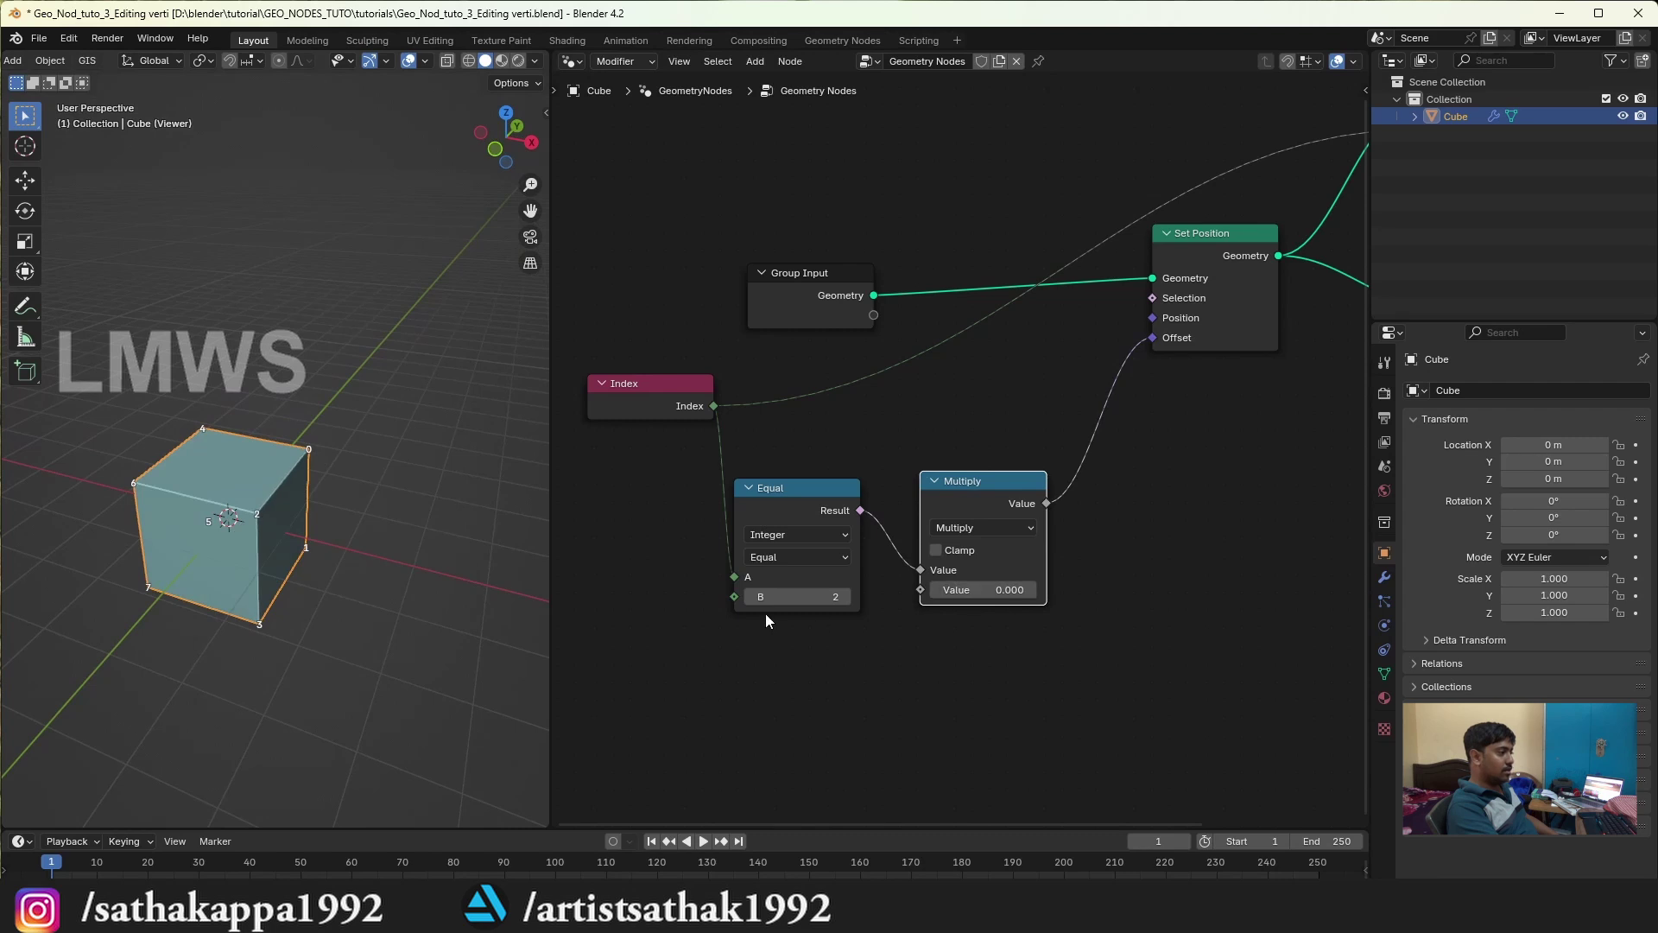
pyautogui.moveTo(980, 590)
pyautogui.mouseDown()
pyautogui.moveTo(950, 590)
pyautogui.moveTo(1002, 589)
pyautogui.moveTo(985, 589)
pyautogui.mouseUp()
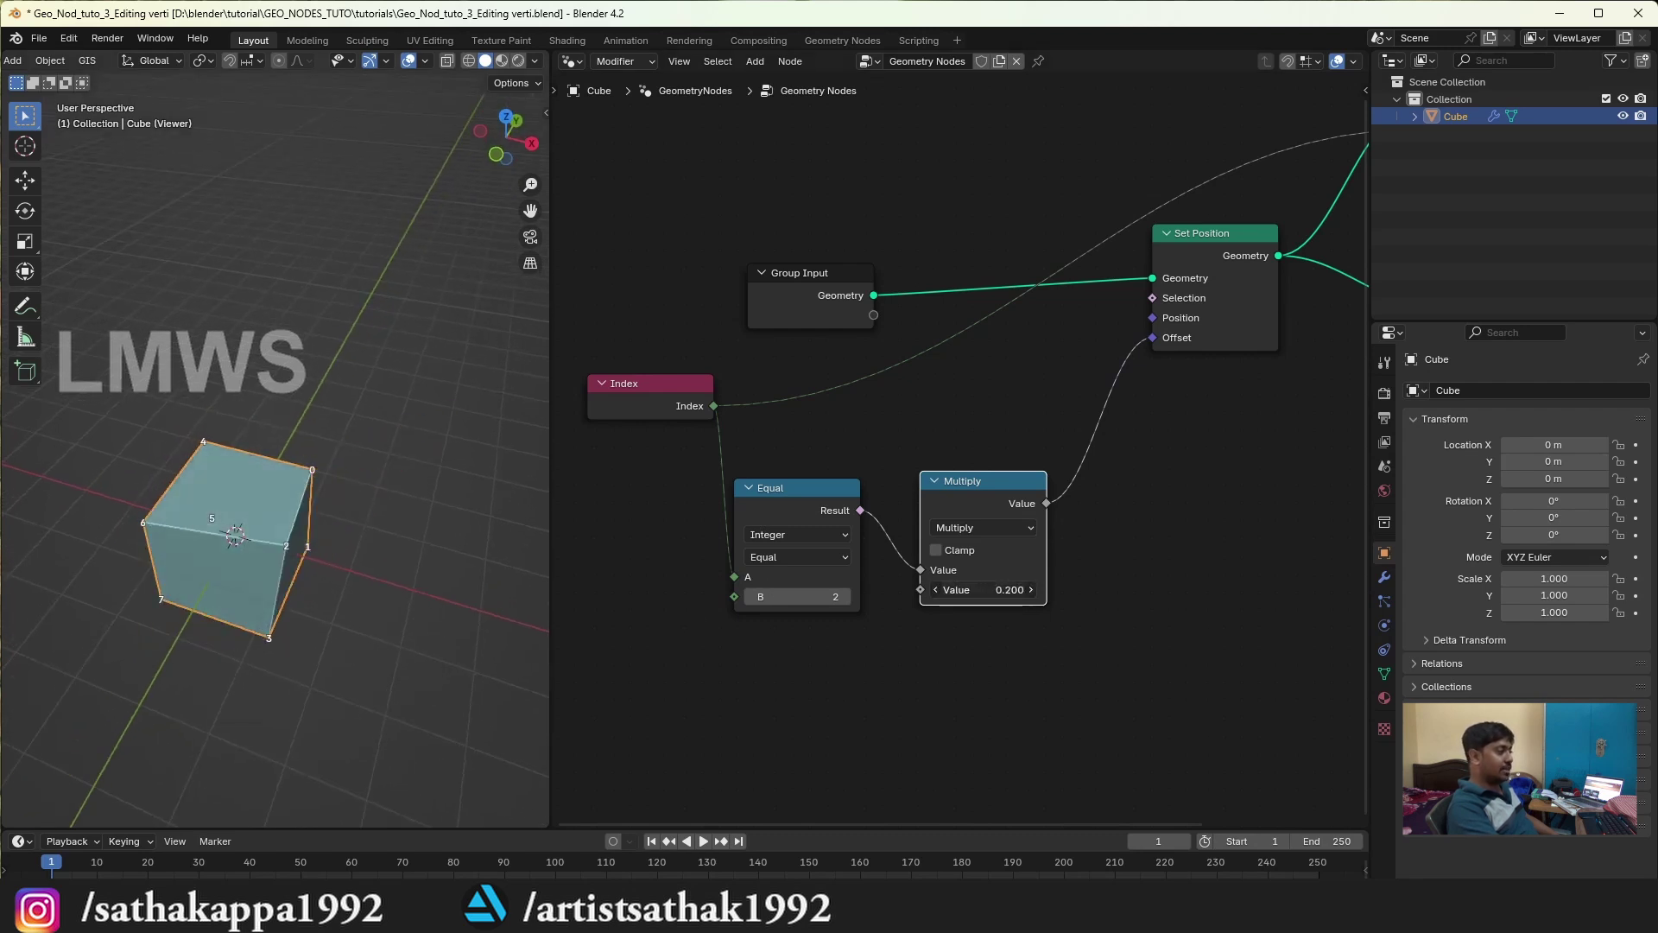
pyautogui.moveTo(985, 589)
pyautogui.mouseDown()
pyautogui.moveTo(1006, 589)
pyautogui.moveTo(645, 428)
pyautogui.mouseUp()
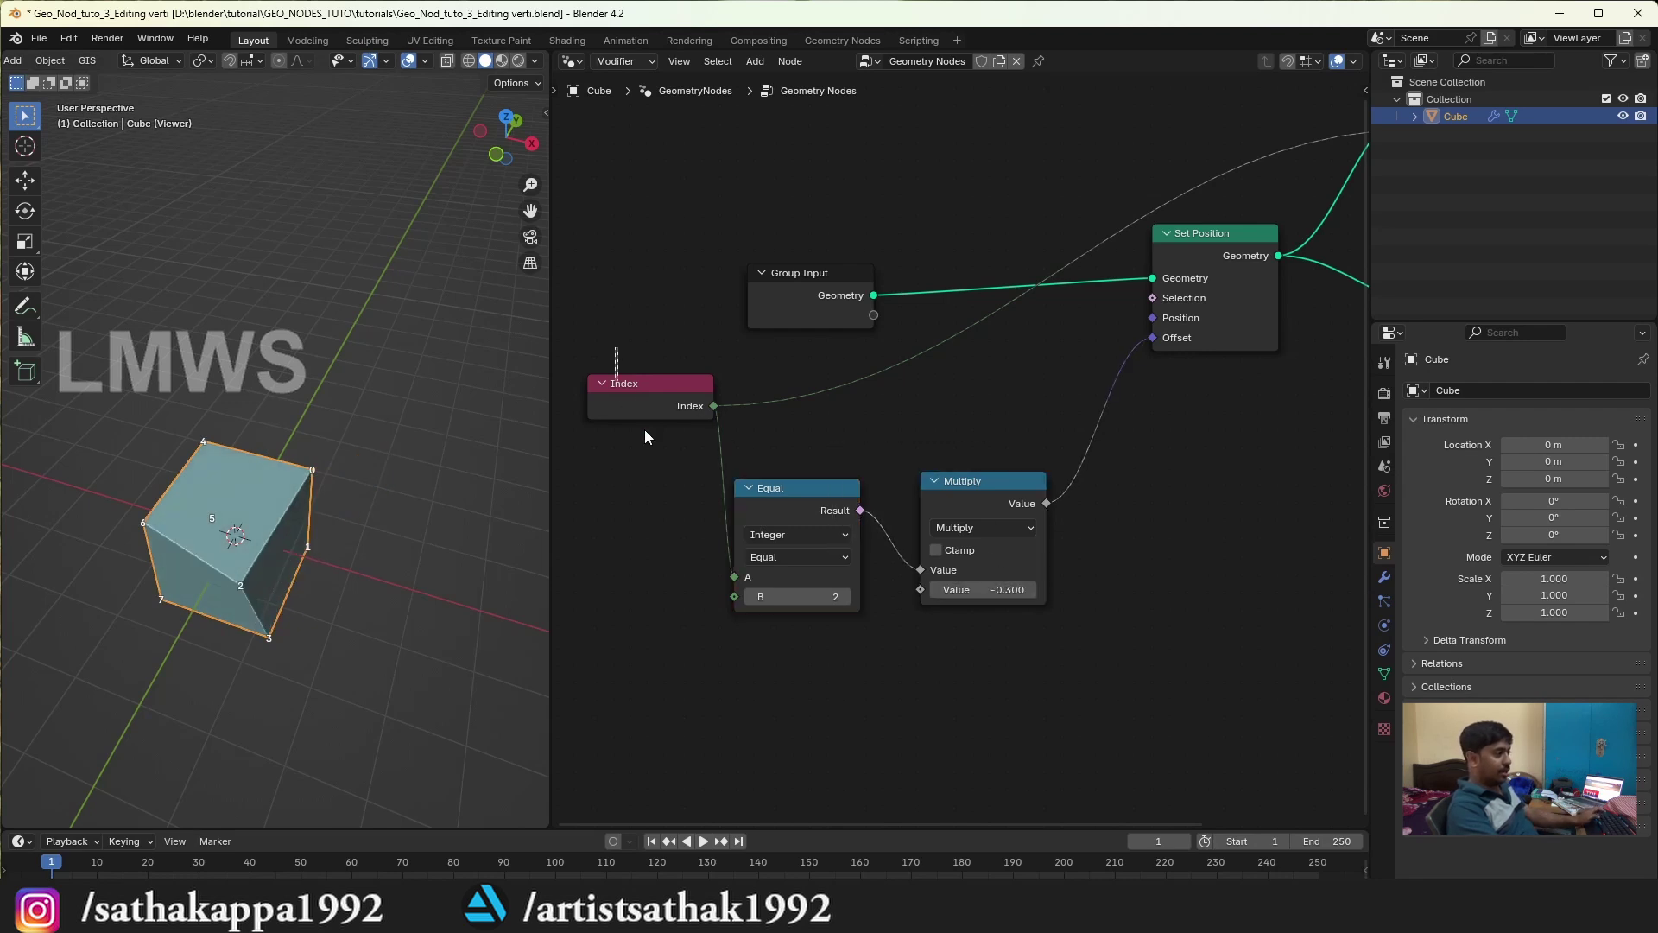
pyautogui.moveTo(977, 490); pyautogui.dragTo(828, 462)
# Step: Add a Combine XYZ node below Set Position and save the file
pyautogui.hotkey('shift', 'a')
pyautogui.write('combine')
pyautogui.press('Return')
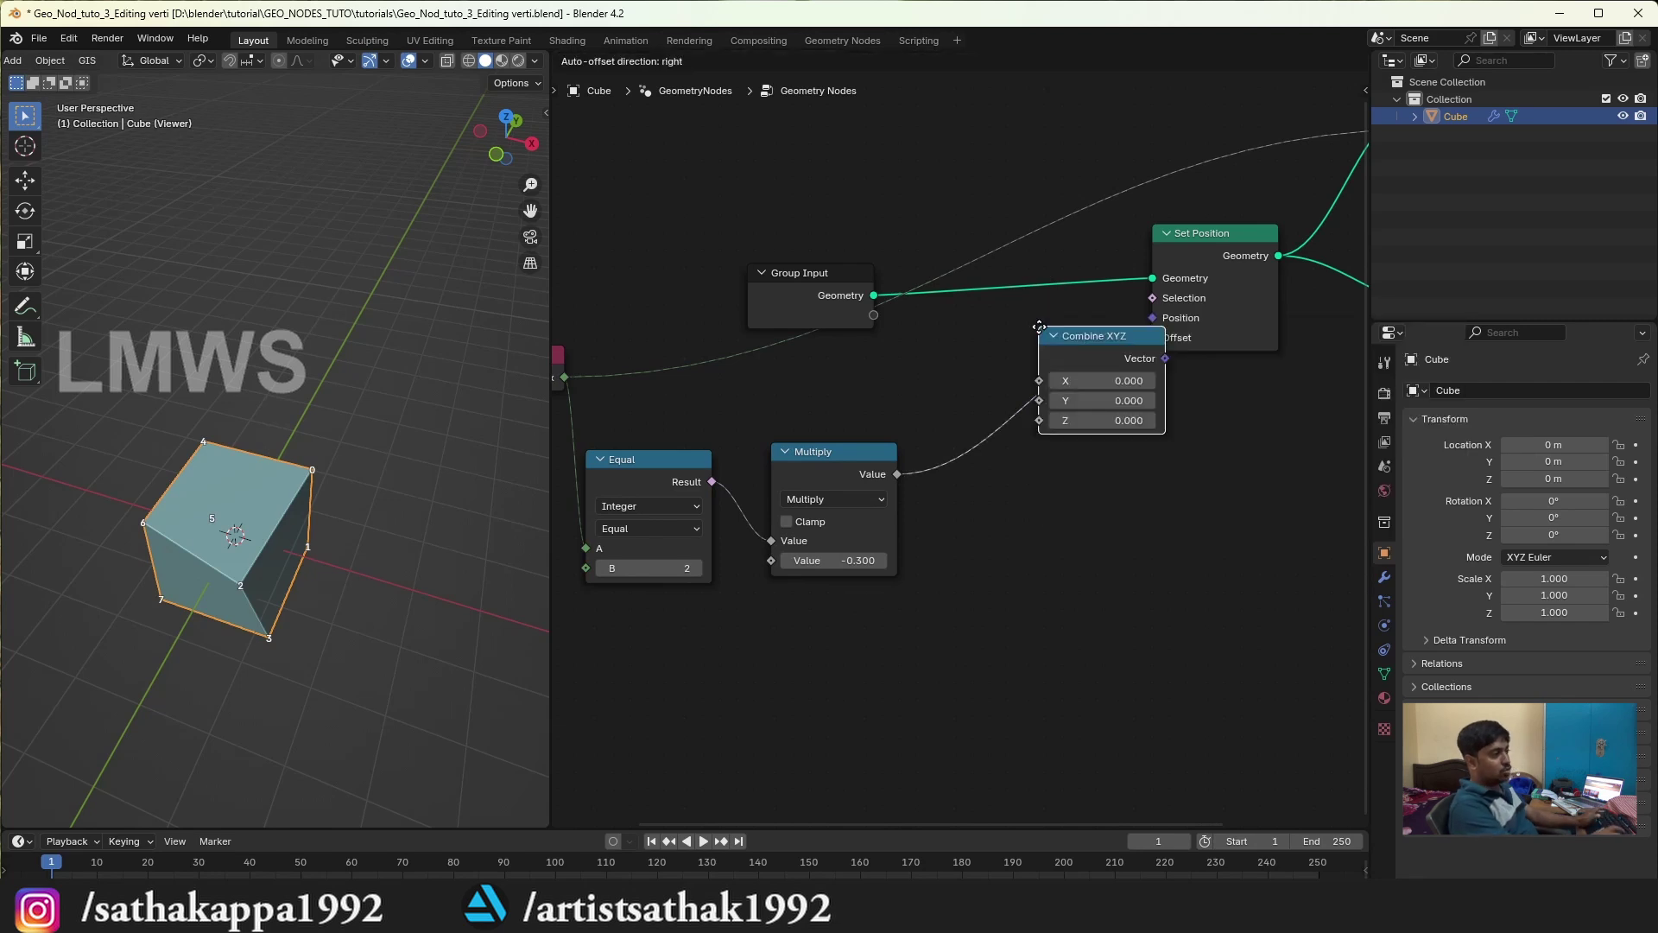
pyautogui.click(1090, 482)
pyautogui.hotkey('ctrl', 's')
# Step: Feed Multiply into Combine XYZ X and its Vector into Set Position's Offset
pyautogui.click(913, 481)
pyautogui.moveTo(1122, 485); pyautogui.dragTo(1074, 461)
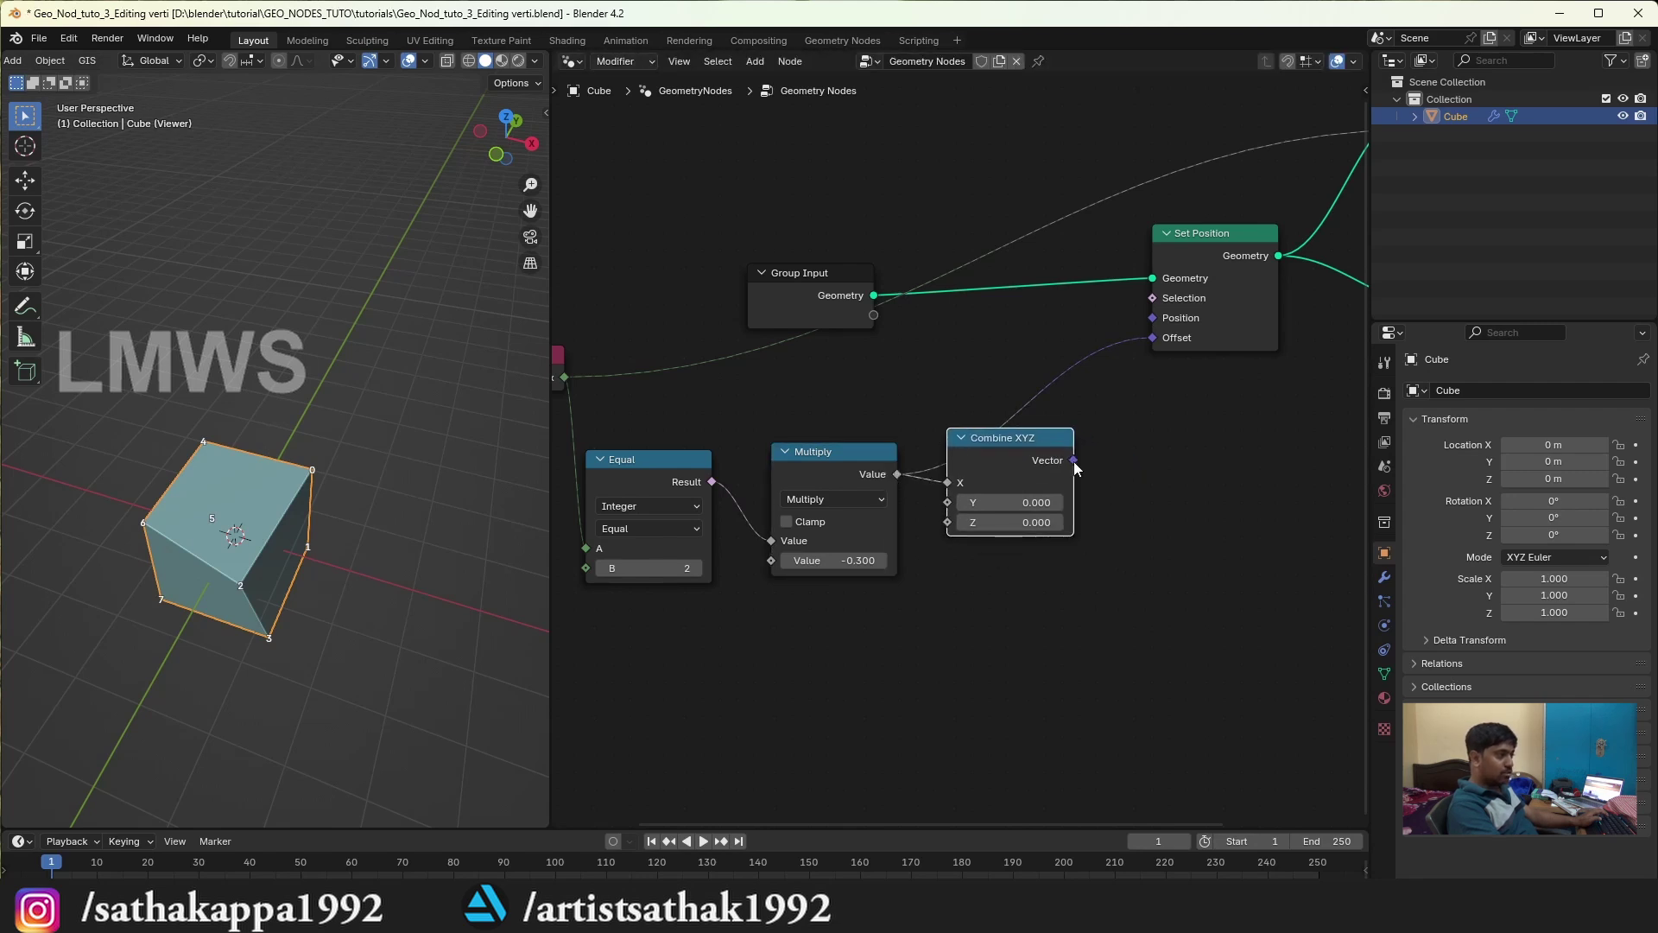
pyautogui.moveTo(1154, 337); pyautogui.dragTo(1136, 344)
pyautogui.moveTo(1010, 438); pyautogui.dragTo(1008, 376)
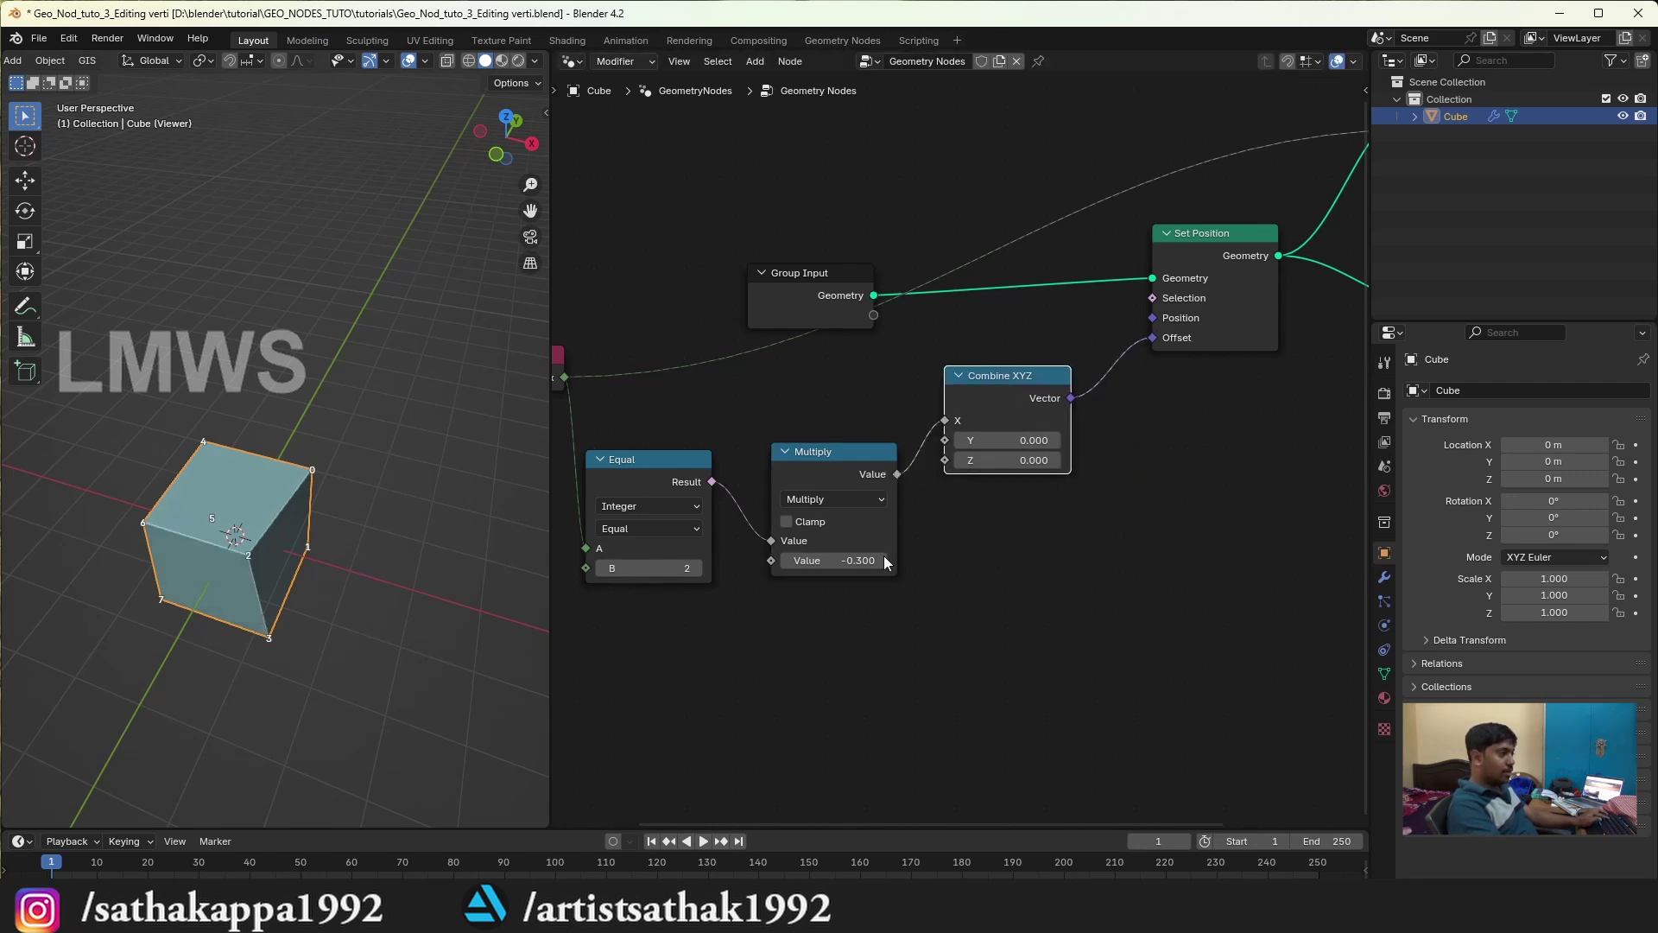
# Step: Try Multiply factors from -0.2 to -2.000, moving the link from X to Y
pyautogui.moveTo(316, 553); pyautogui.dragTo(330, 519, button='middle')
pyautogui.doubleClick(833, 560)
pyautogui.write('-0.2')
pyautogui.press('Return')
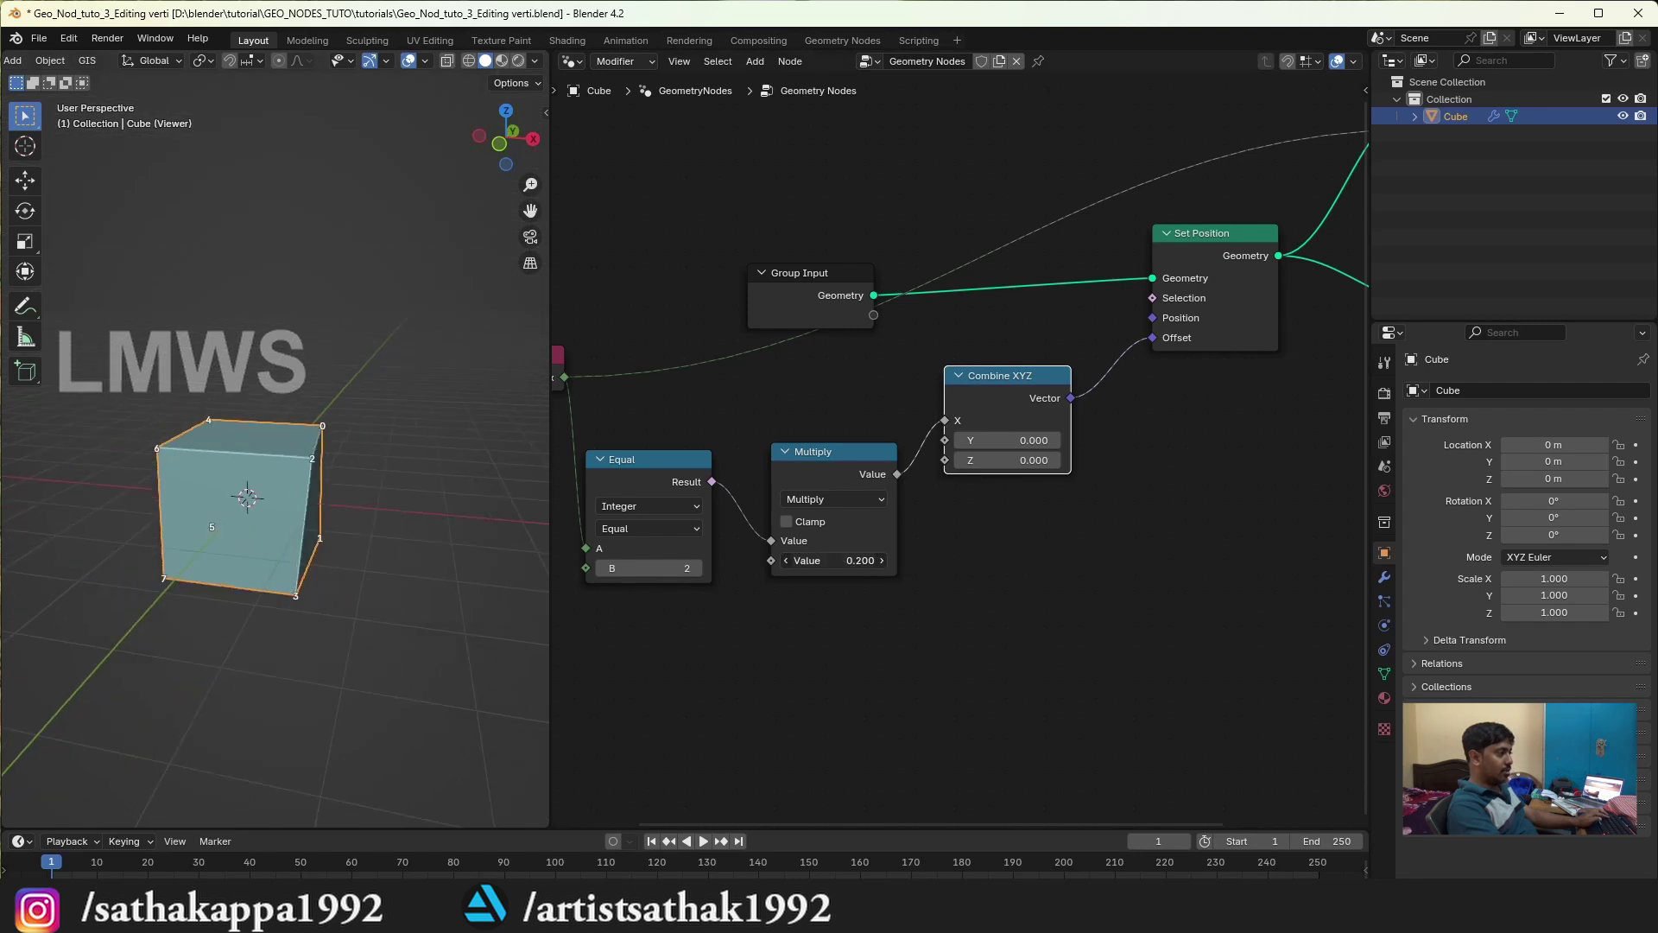
pyautogui.moveTo(834, 559)
pyautogui.mouseDown()
pyautogui.moveTo(855, 560)
pyautogui.moveTo(829, 559)
pyautogui.mouseUp()
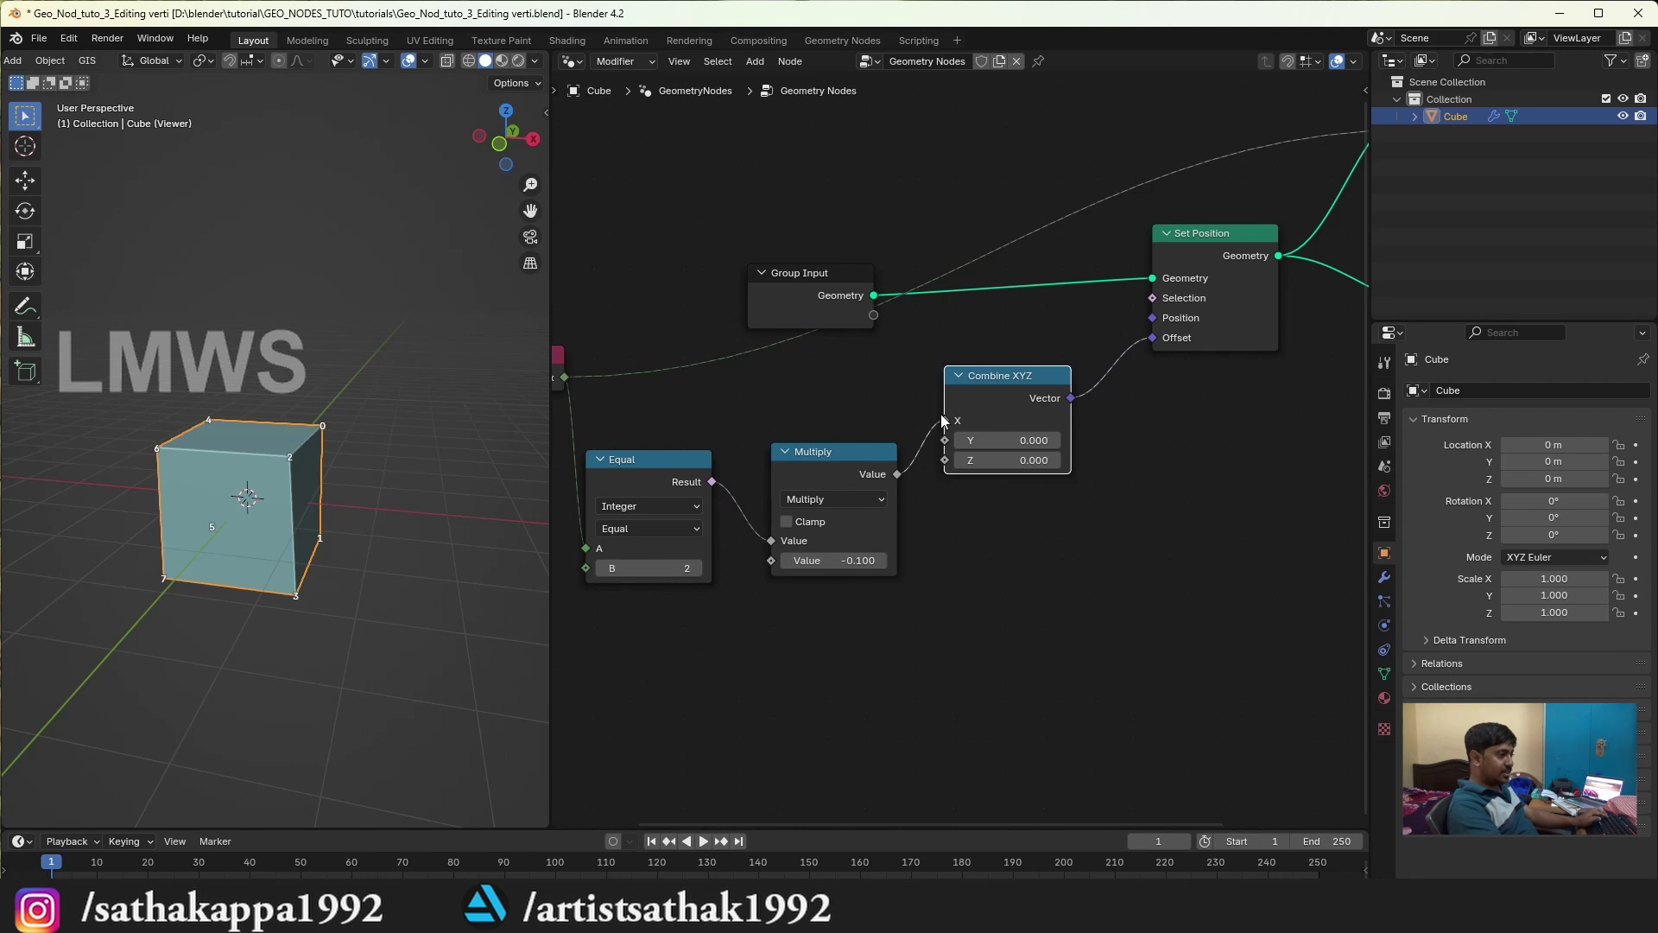
pyautogui.moveTo(944, 421); pyautogui.dragTo(945, 439)
pyautogui.moveTo(356, 371); pyautogui.dragTo(346, 432, button='middle')
pyautogui.moveTo(787, 560)
pyautogui.mouseDown()
pyautogui.moveTo(807, 561)
pyautogui.moveTo(781, 561)
pyautogui.mouseUp()
pyautogui.scroll(2, 505, 608)
pyautogui.moveTo(505, 608); pyautogui.dragTo(344, 551, button='middle')
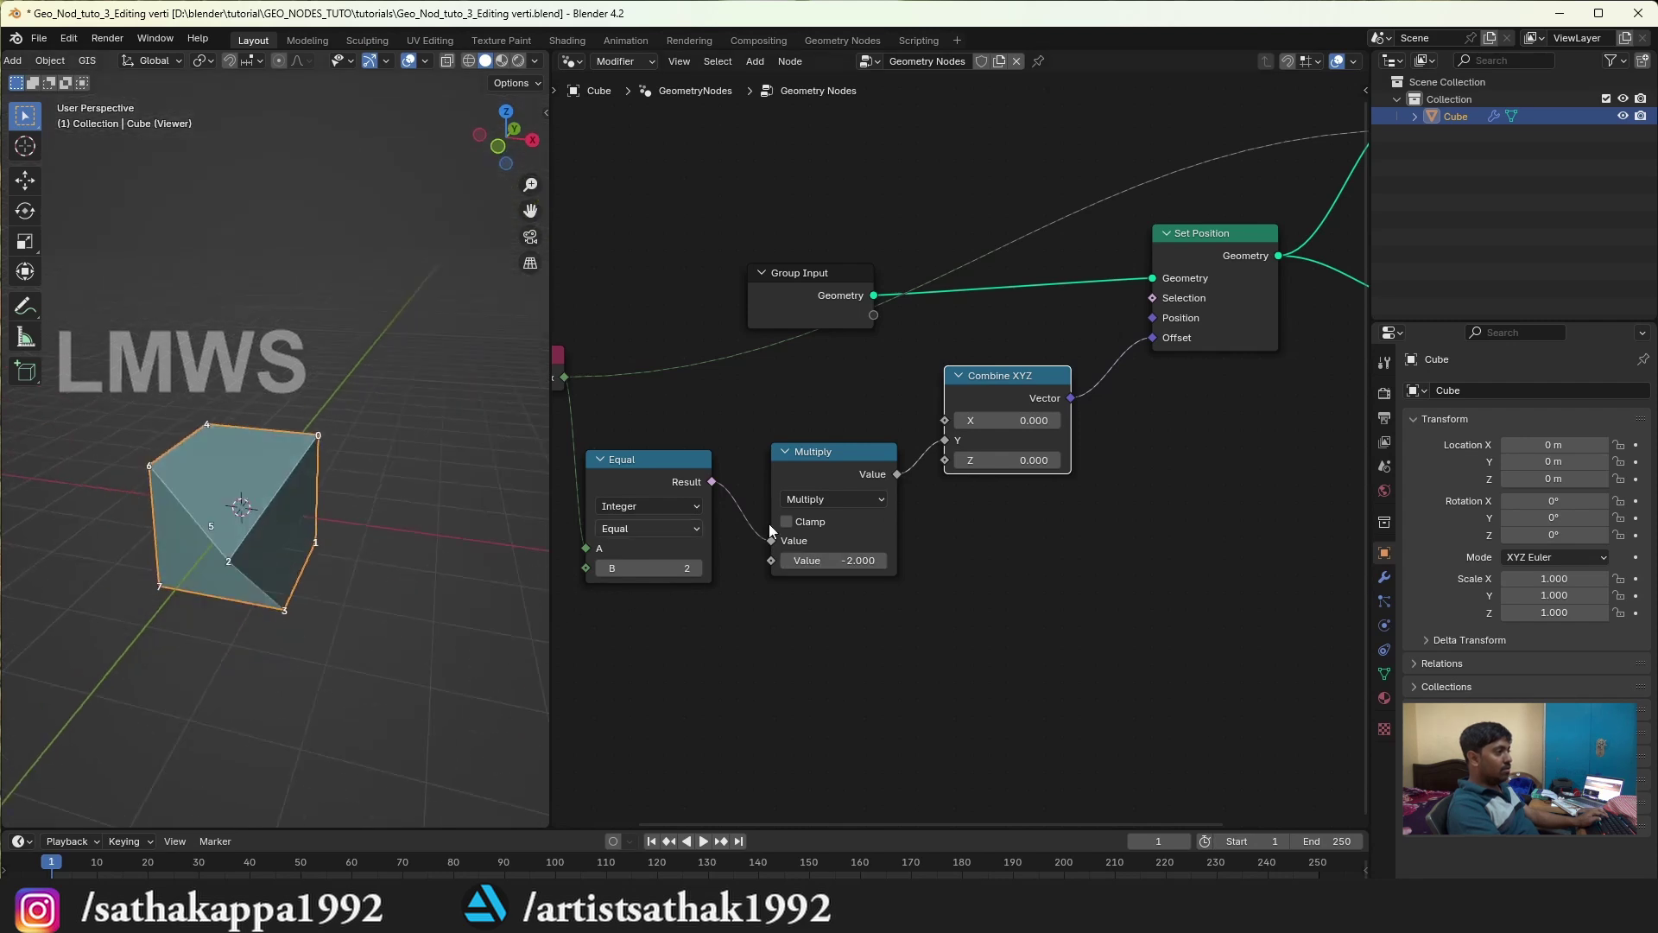
# Step: Connect Multiply to Combine XYZ Z and X, settle the factor at 2.100, and save
pyautogui.moveTo(803, 560); pyautogui.dragTo(829, 561)
pyautogui.moveTo(945, 440); pyautogui.dragTo(944, 460)
pyautogui.moveTo(825, 553)
pyautogui.mouseDown()
pyautogui.moveTo(857, 553)
pyautogui.moveTo(829, 560)
pyautogui.mouseUp()
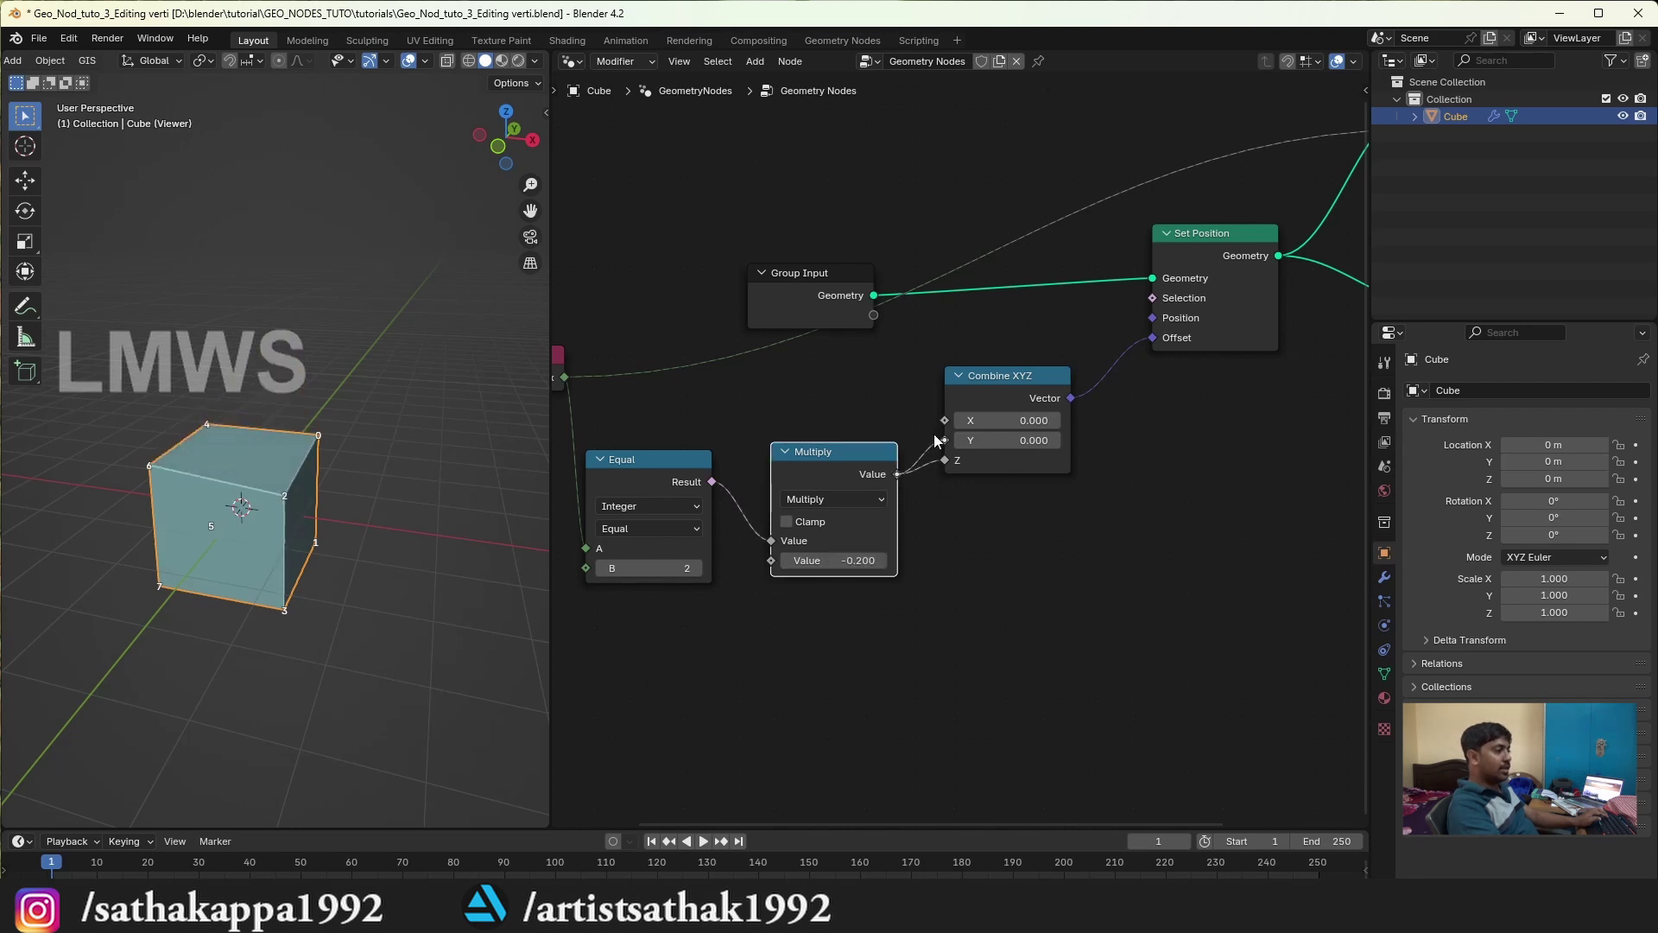
pyautogui.moveTo(942, 430); pyautogui.dragTo(945, 421)
pyautogui.moveTo(437, 464); pyautogui.dragTo(383, 497, button='middle')
pyautogui.moveTo(822, 561)
pyautogui.mouseDown()
pyautogui.moveTo(836, 560)
pyautogui.moveTo(736, 581)
pyautogui.mouseUp()
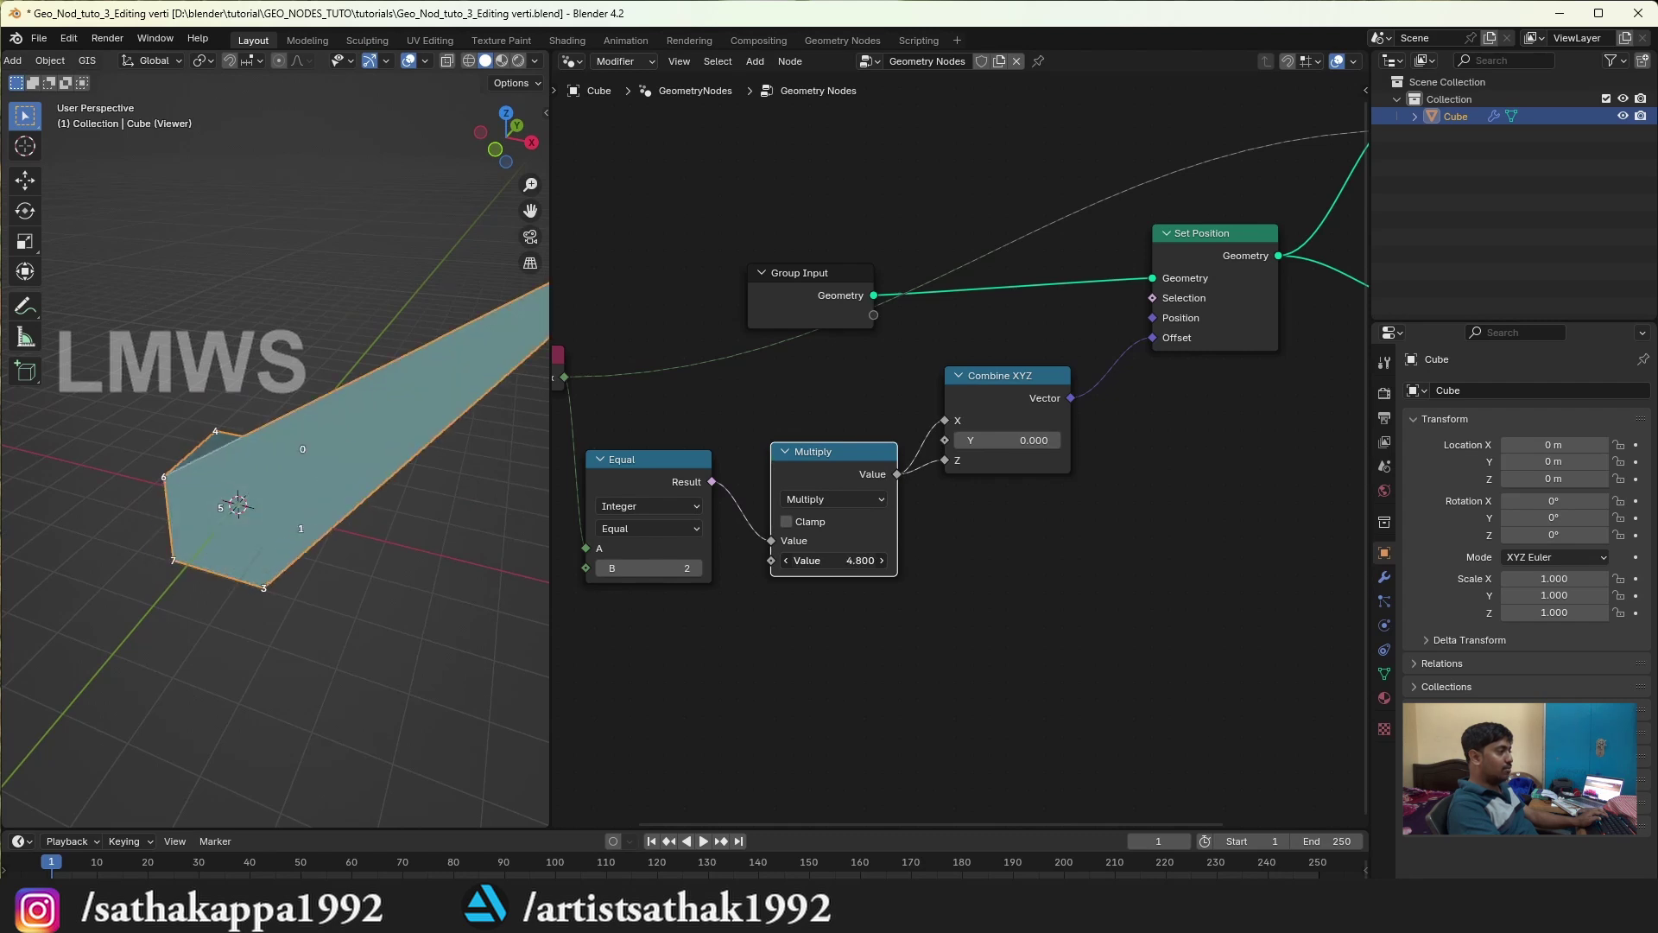
pyautogui.moveTo(403, 597); pyautogui.dragTo(380, 570, button='middle')
pyautogui.moveTo(831, 560); pyautogui.dragTo(881, 560)
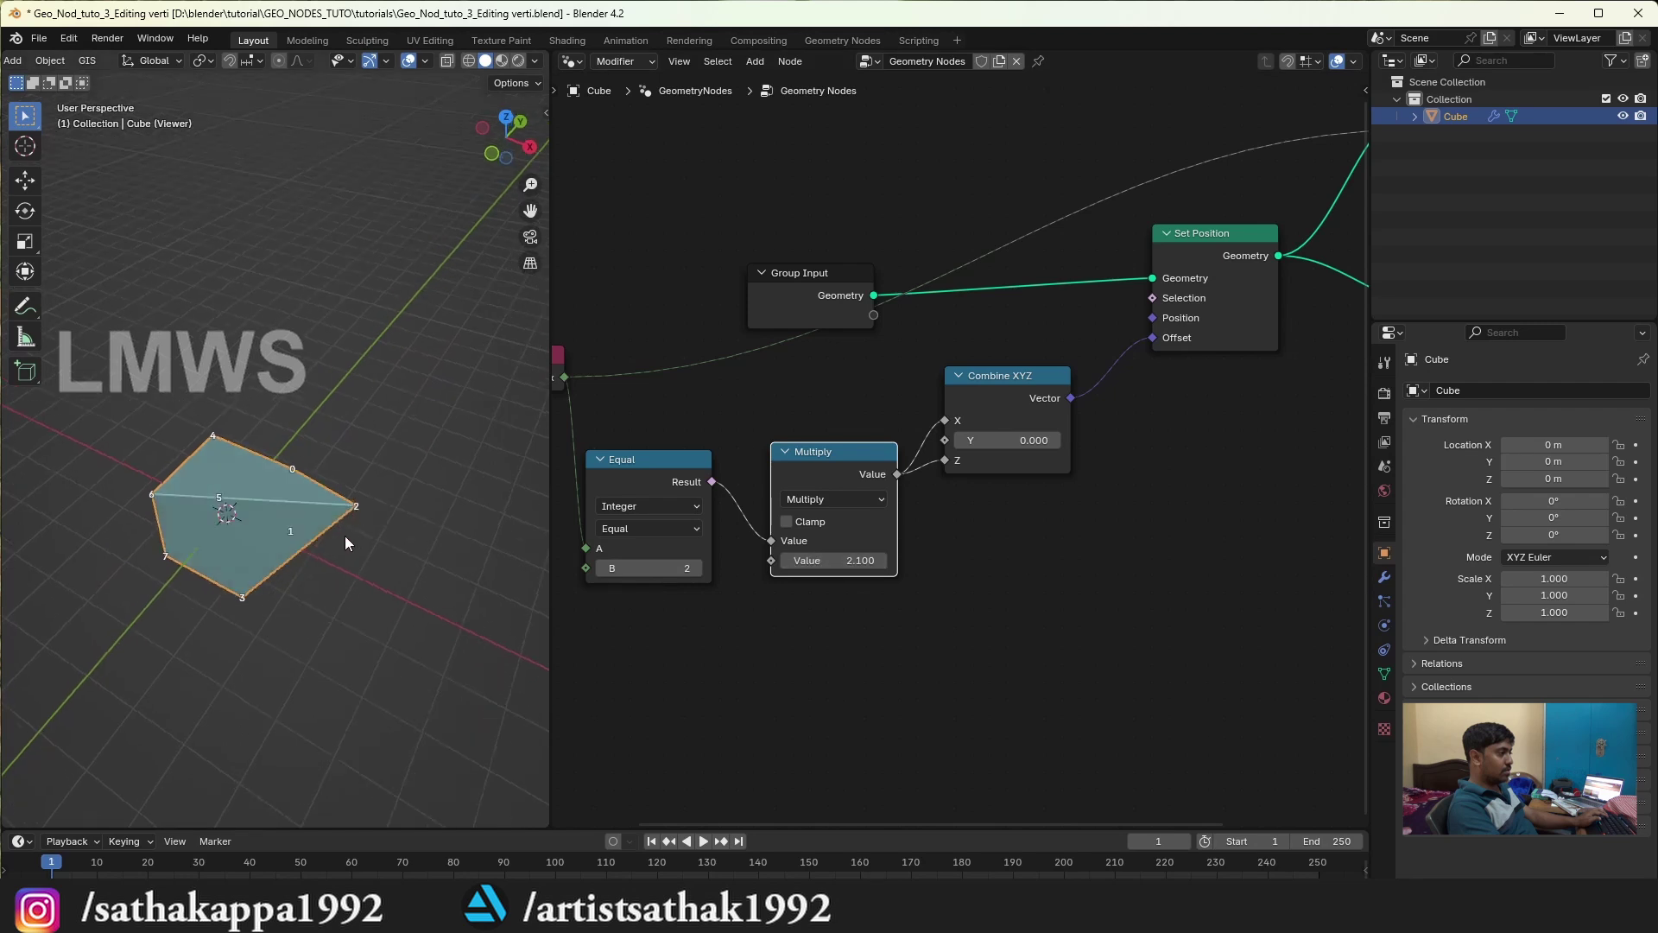
pyautogui.moveTo(345, 536); pyautogui.dragTo(350, 527, button='middle')
pyautogui.scroll(-2, 984, 540)
pyautogui.hotkey('ctrl', 's')
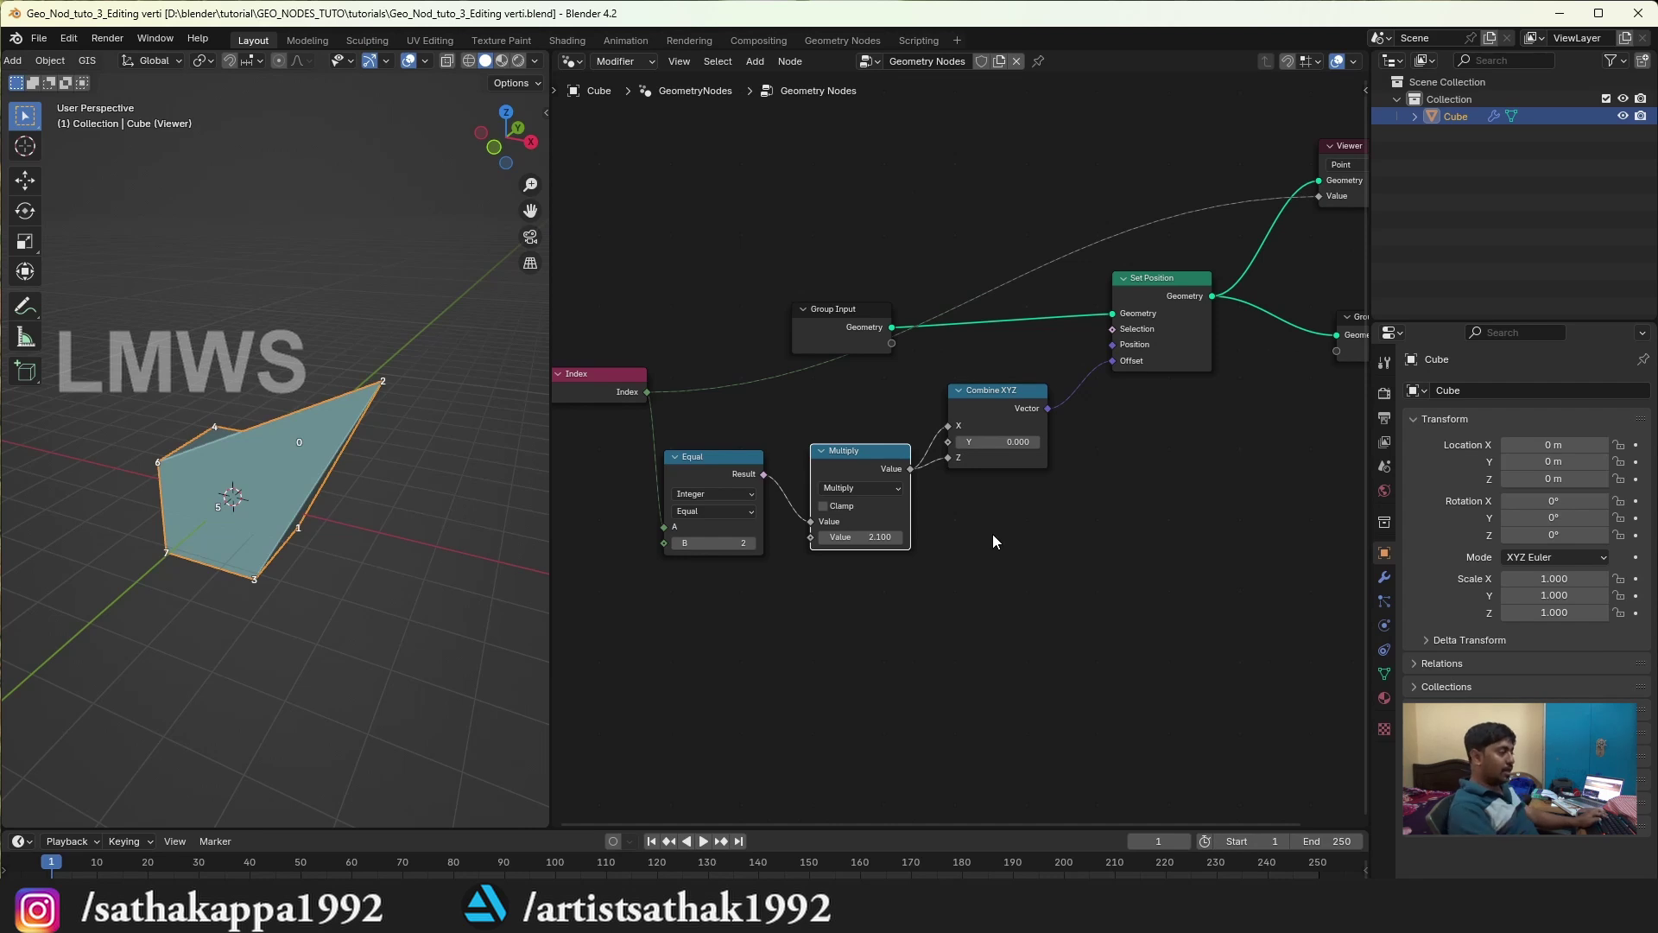
# Step: Move the Multiply link from X to Y and set the factor to 0
pyautogui.scroll(2, 992, 554)
pyautogui.moveTo(1120, 410); pyautogui.dragTo(1119, 430)
pyautogui.scroll(1, 815, 525)
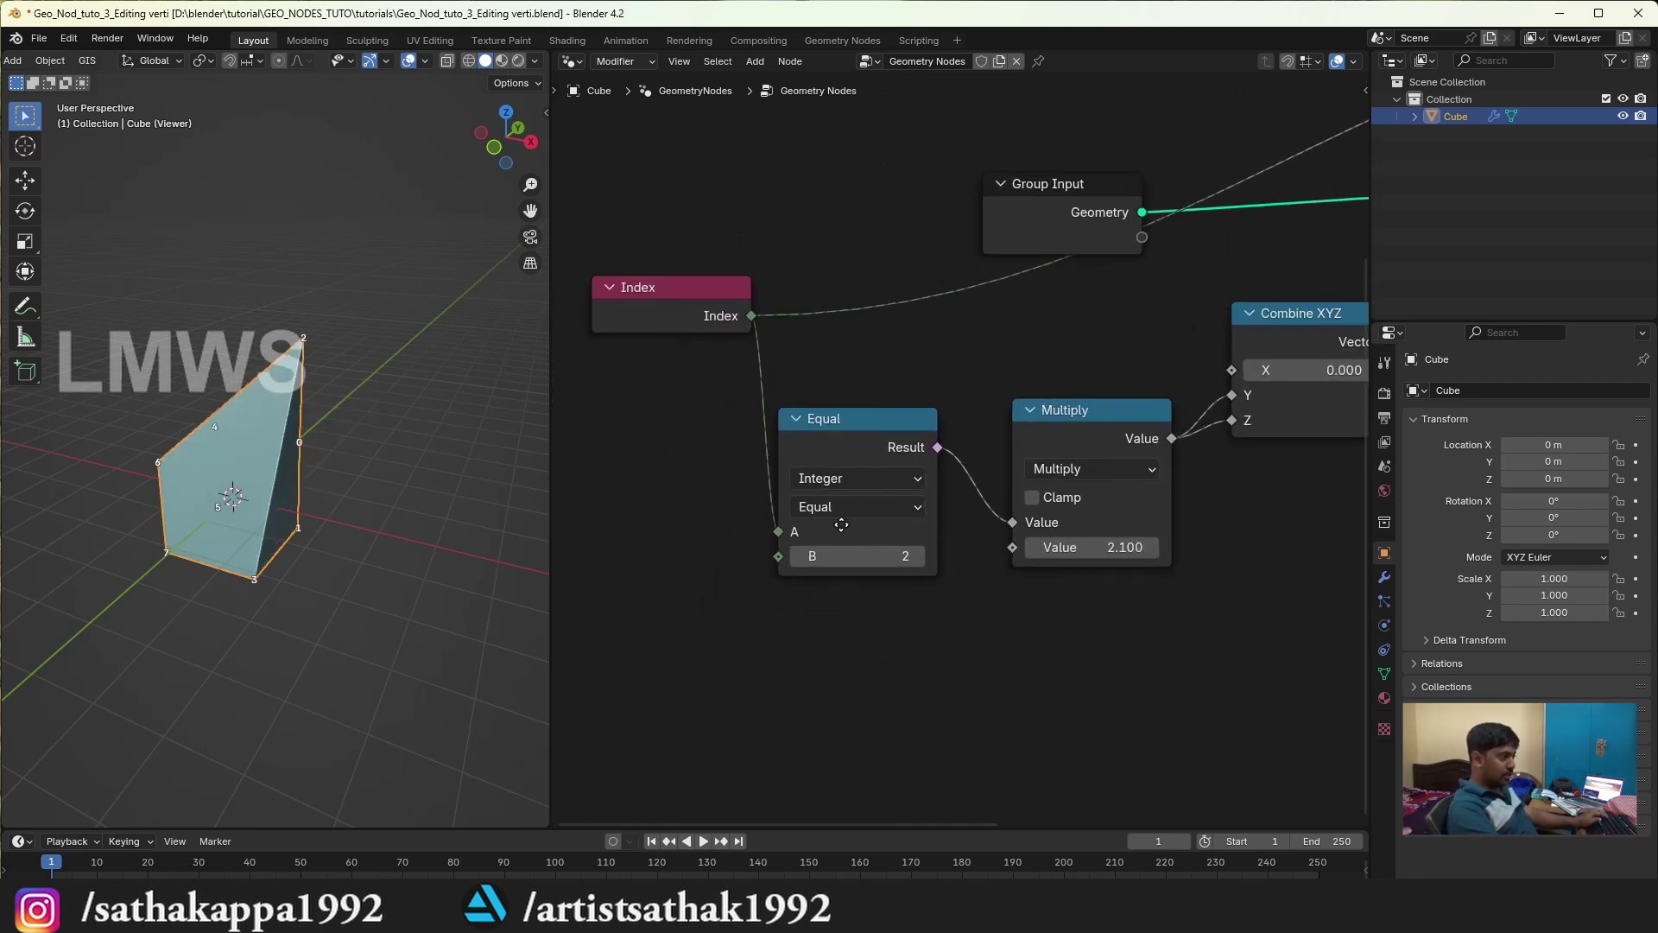
pyautogui.doubleClick(1099, 556)
pyautogui.write('0')
pyautogui.press('Return')
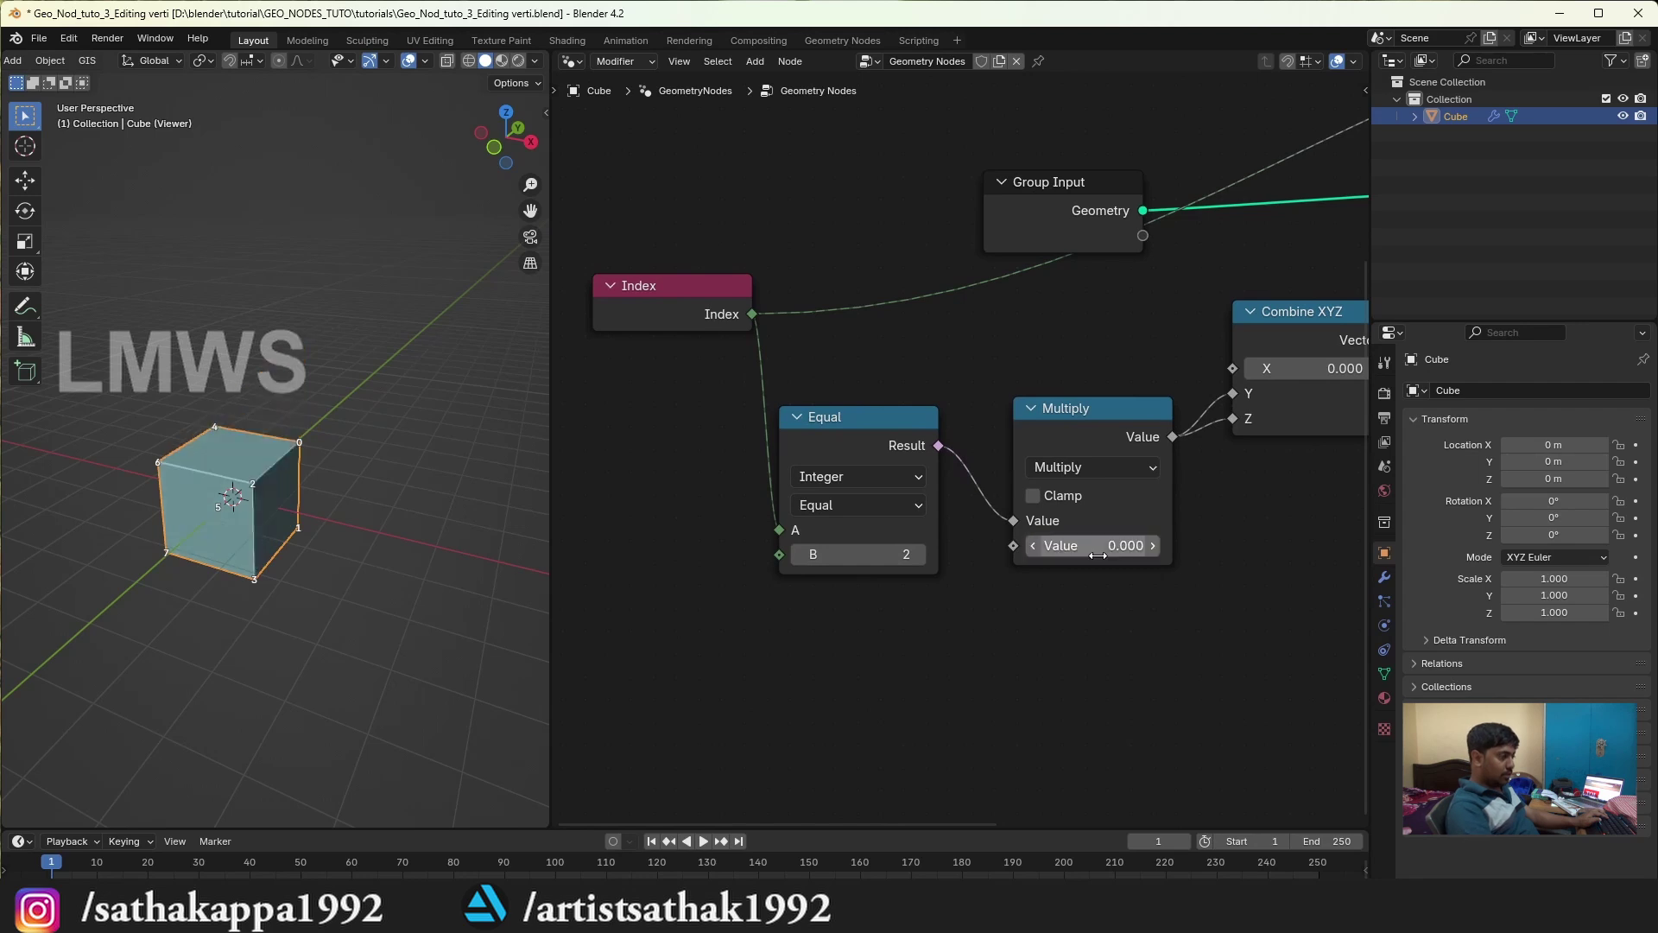
# Step: Switch the comparison operation from Equal to Greater Than
pyautogui.scroll(1, 889, 514)
pyautogui.click(834, 522)
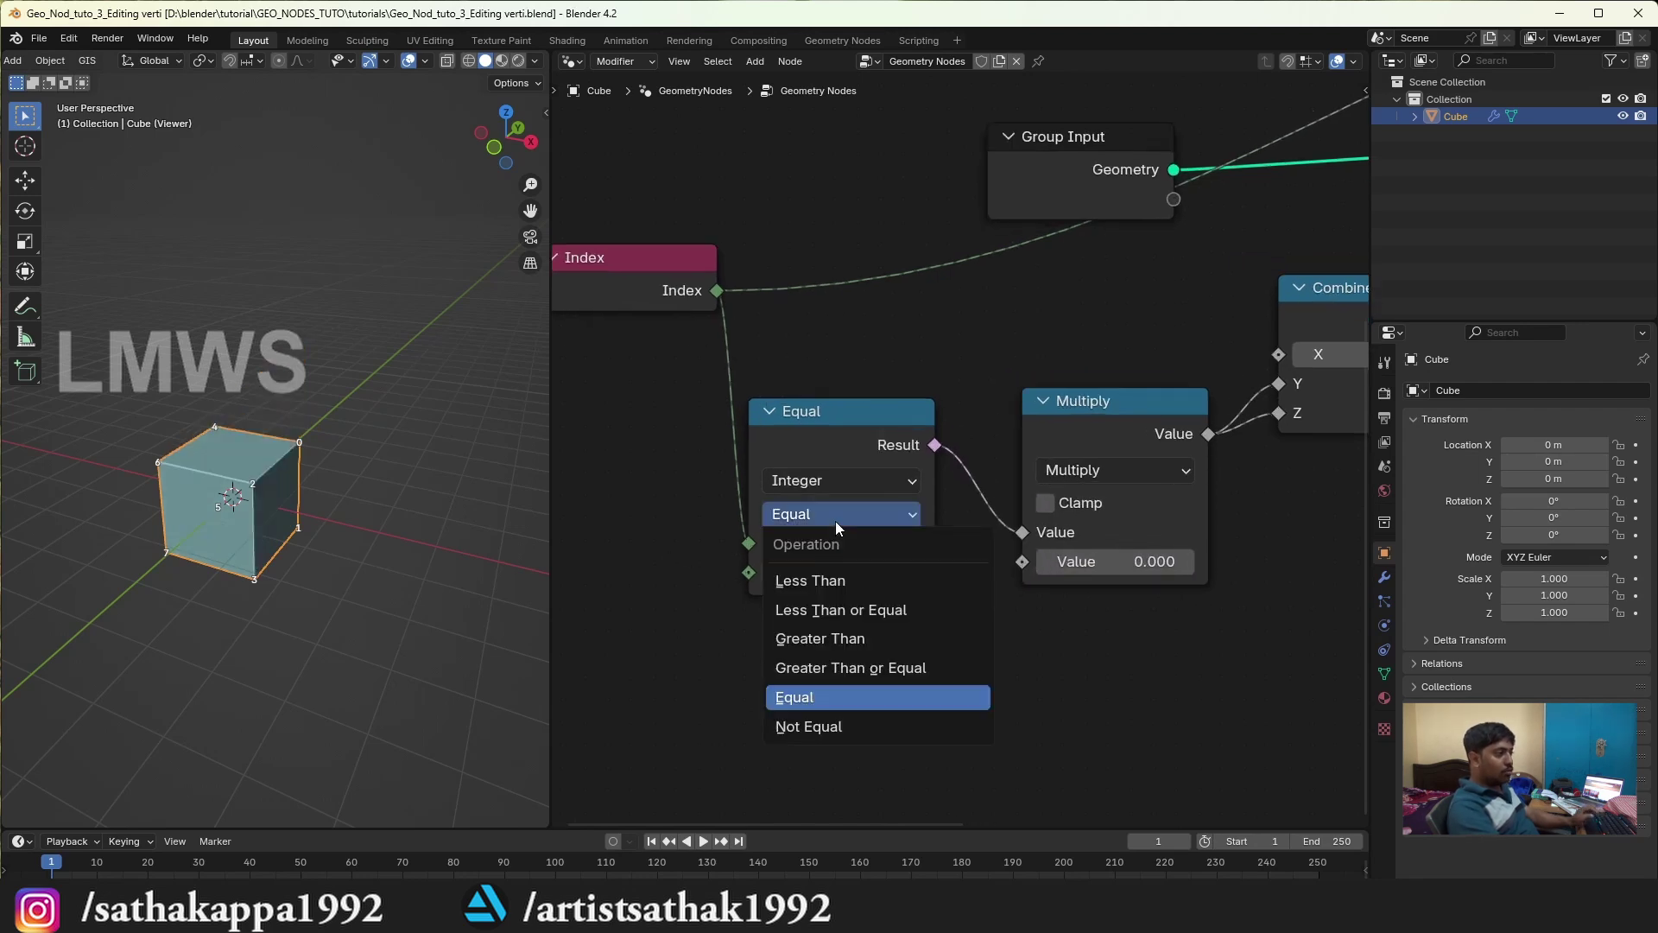
pyautogui.click(853, 641)
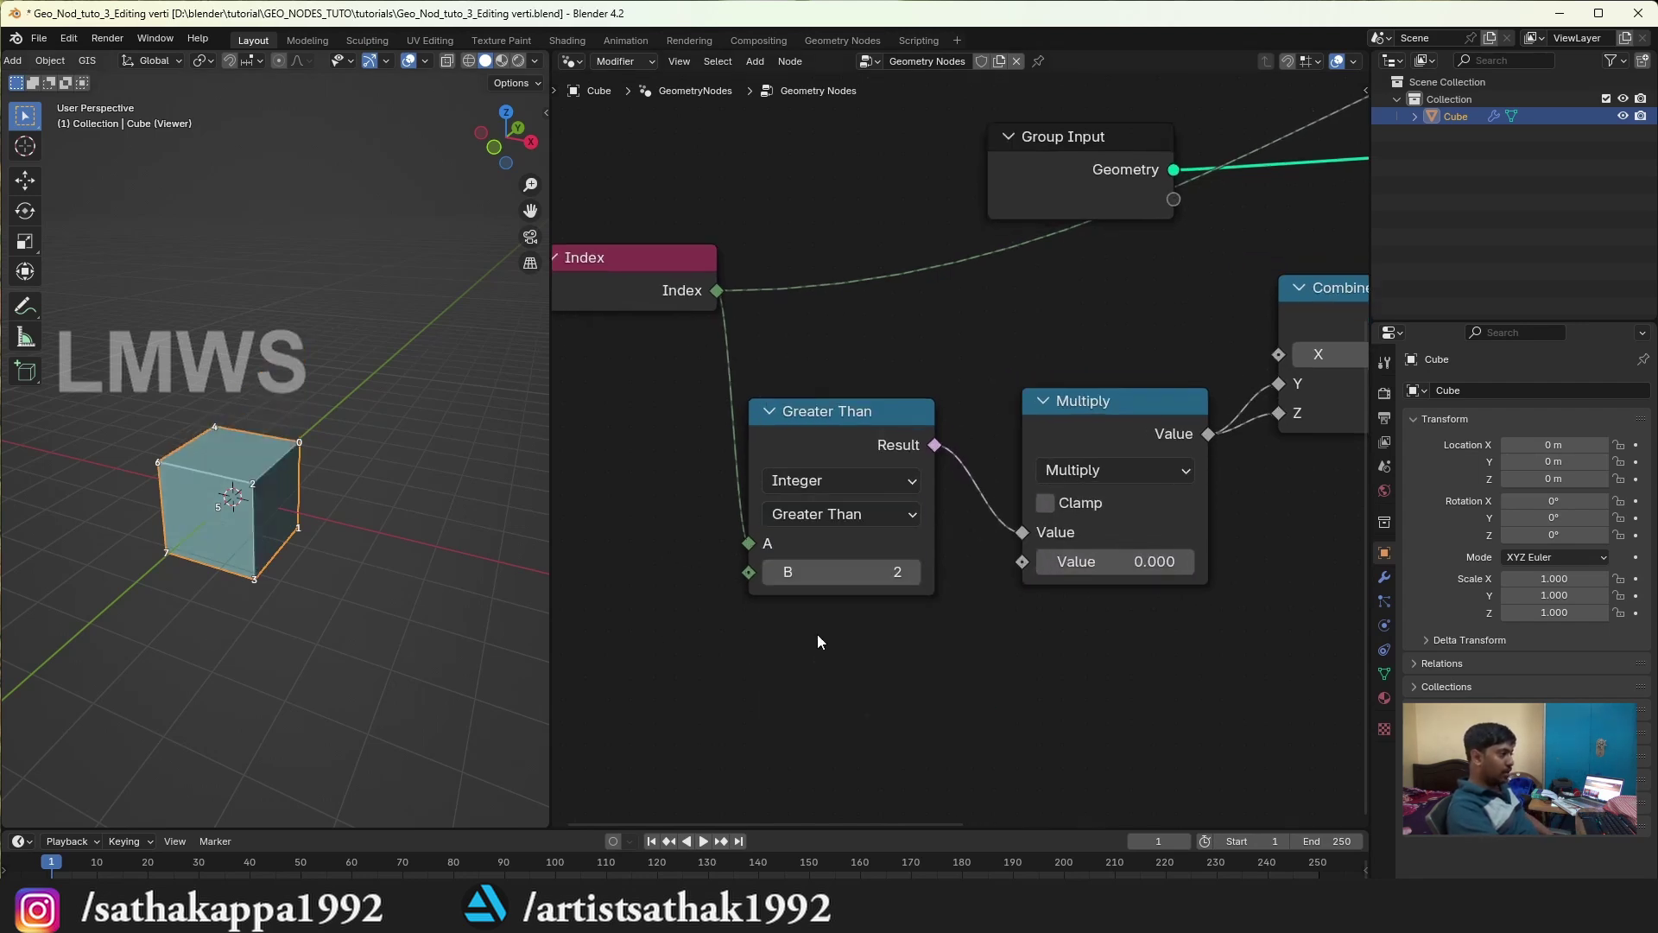
pyautogui.scroll(2, 263, 634)
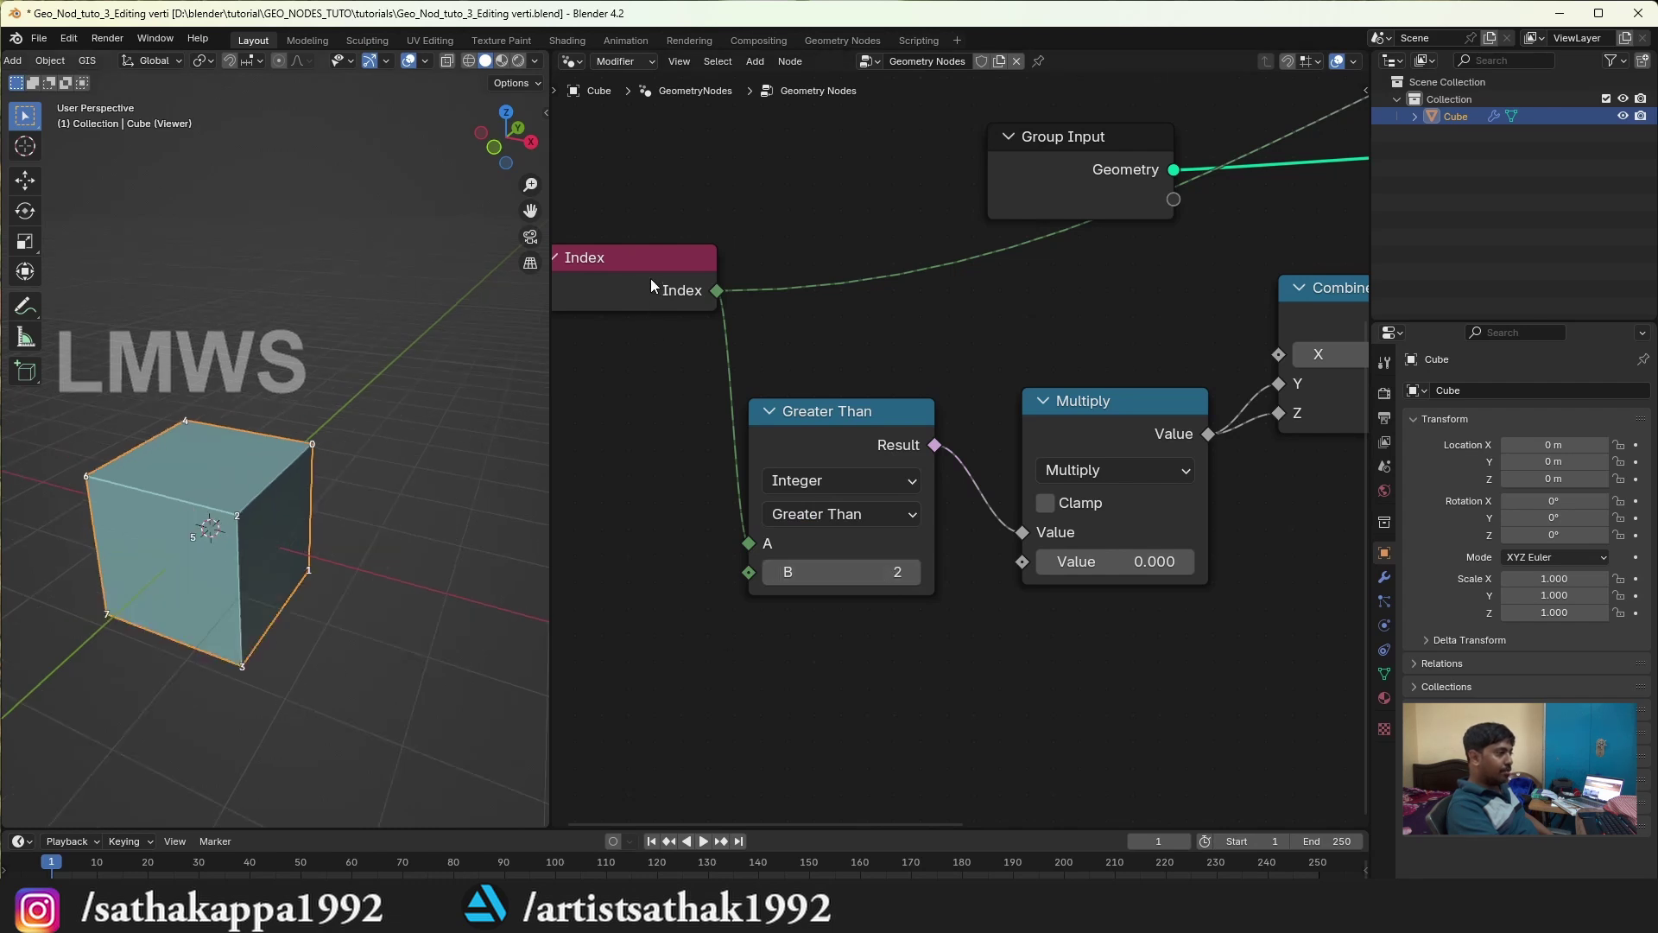
pyautogui.moveTo(652, 285); pyautogui.dragTo(625, 279)
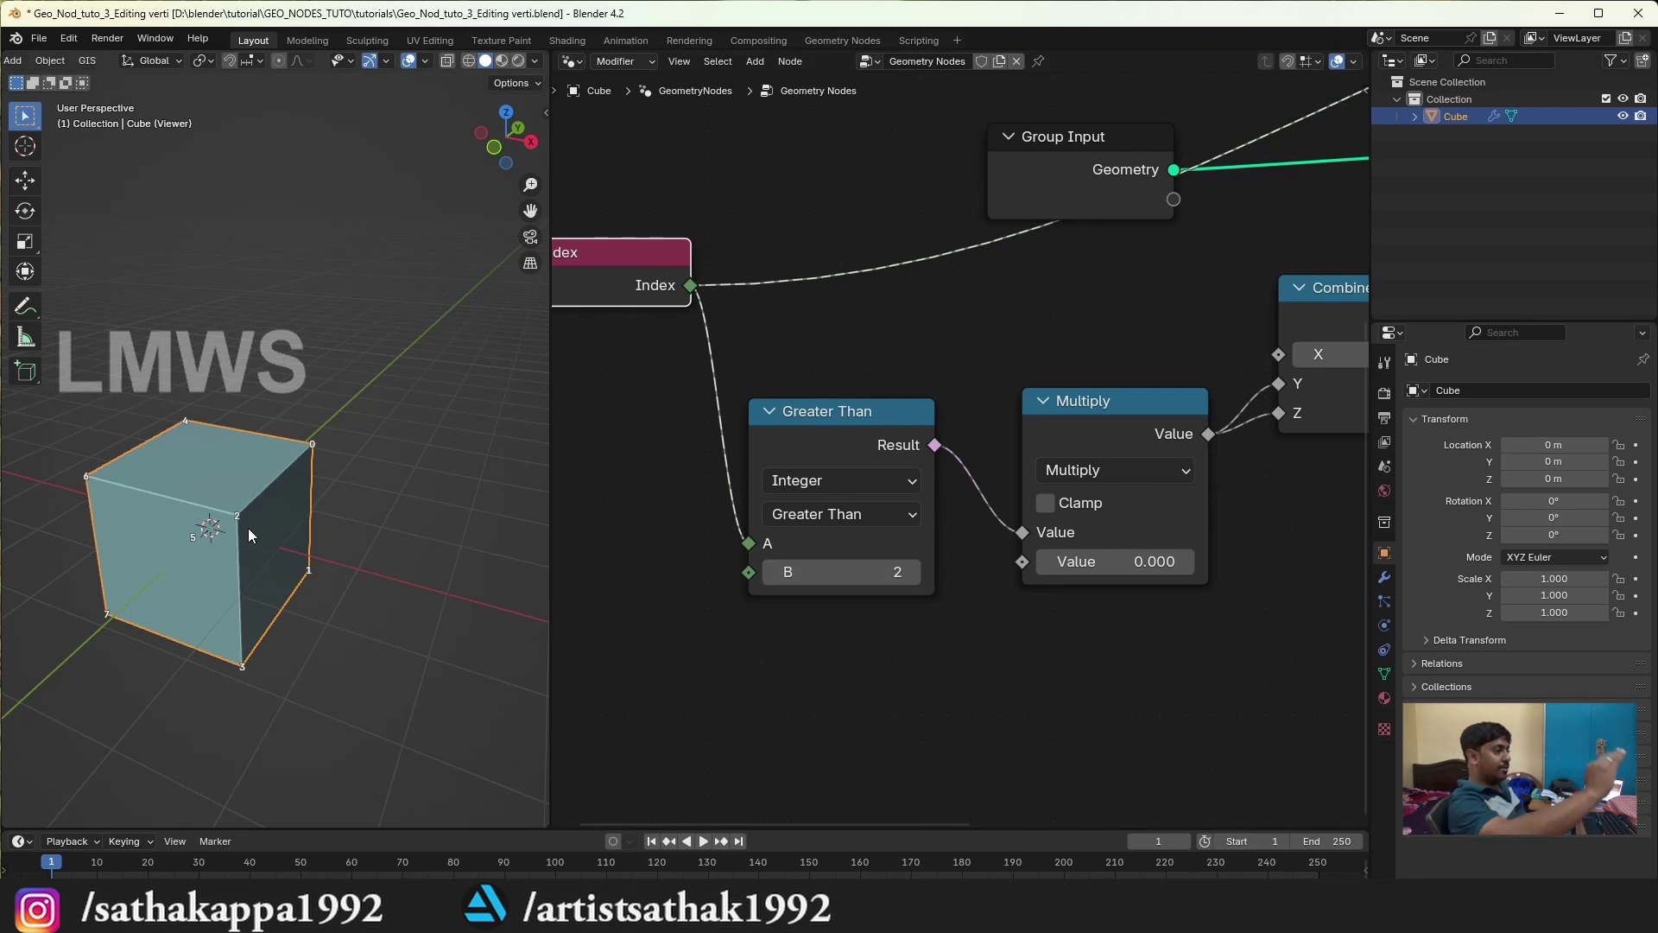
pyautogui.scroll(-3, 195, 558)
pyautogui.moveTo(195, 558); pyautogui.dragTo(259, 544, button='middle')
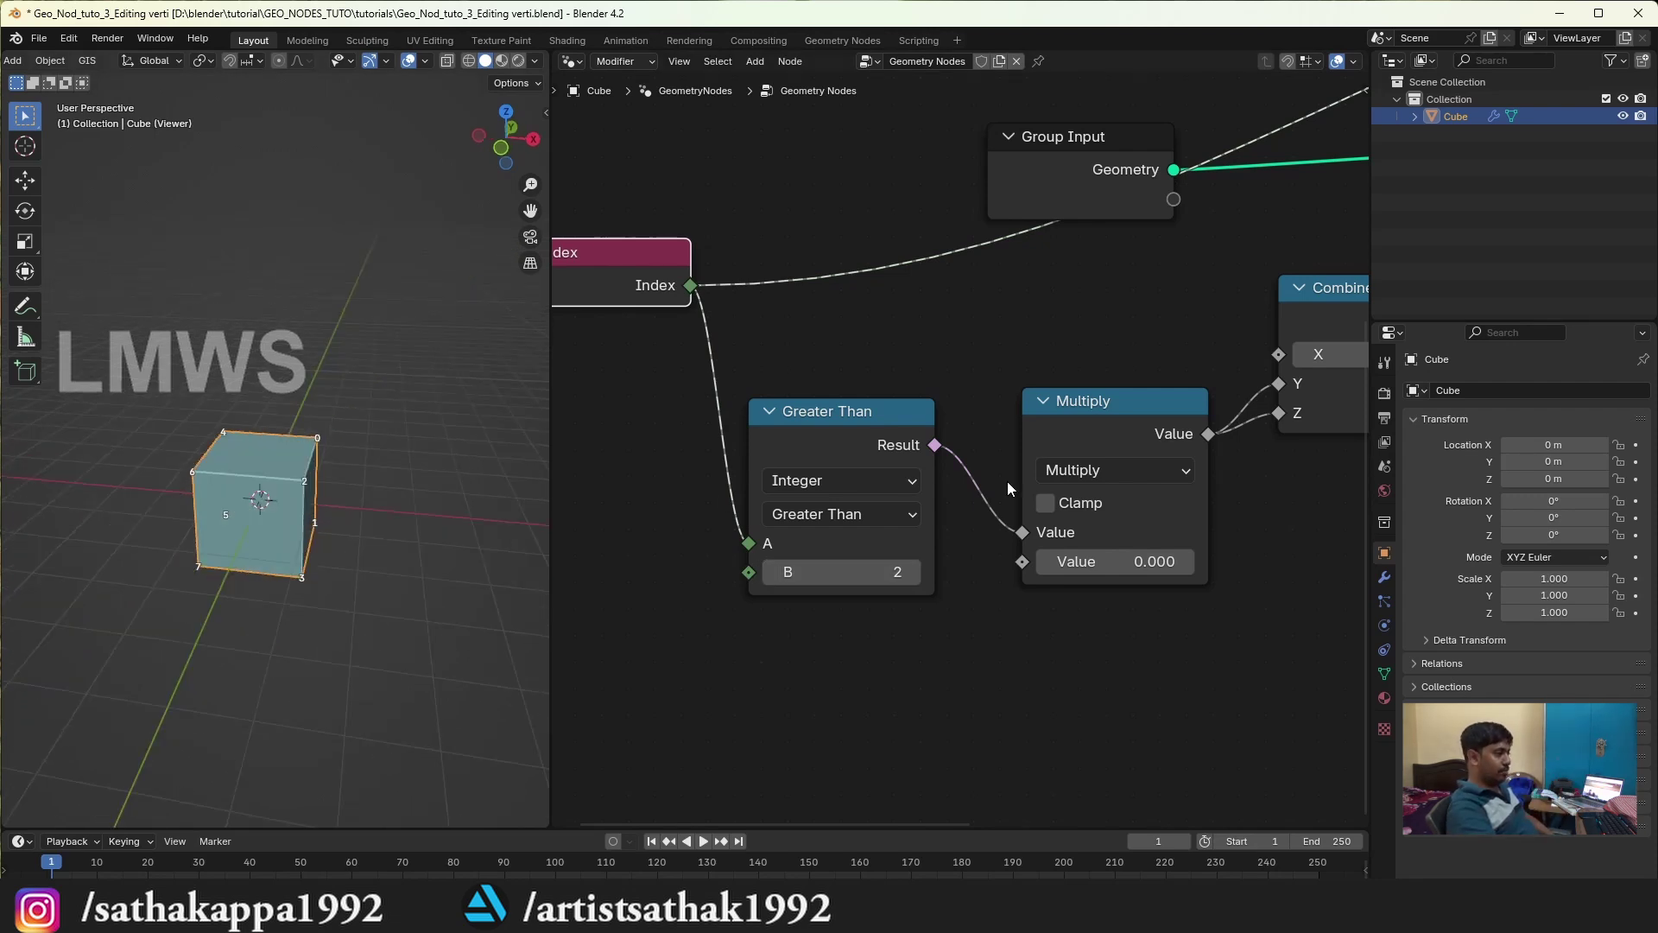
# Step: Set the factor to -0.2, unlink the Y input, and test factors around -0.600
pyautogui.click(1114, 561)
pyautogui.write('-0.2')
pyautogui.press('Return')
pyautogui.moveTo(1278, 384); pyautogui.dragTo(1308, 425)
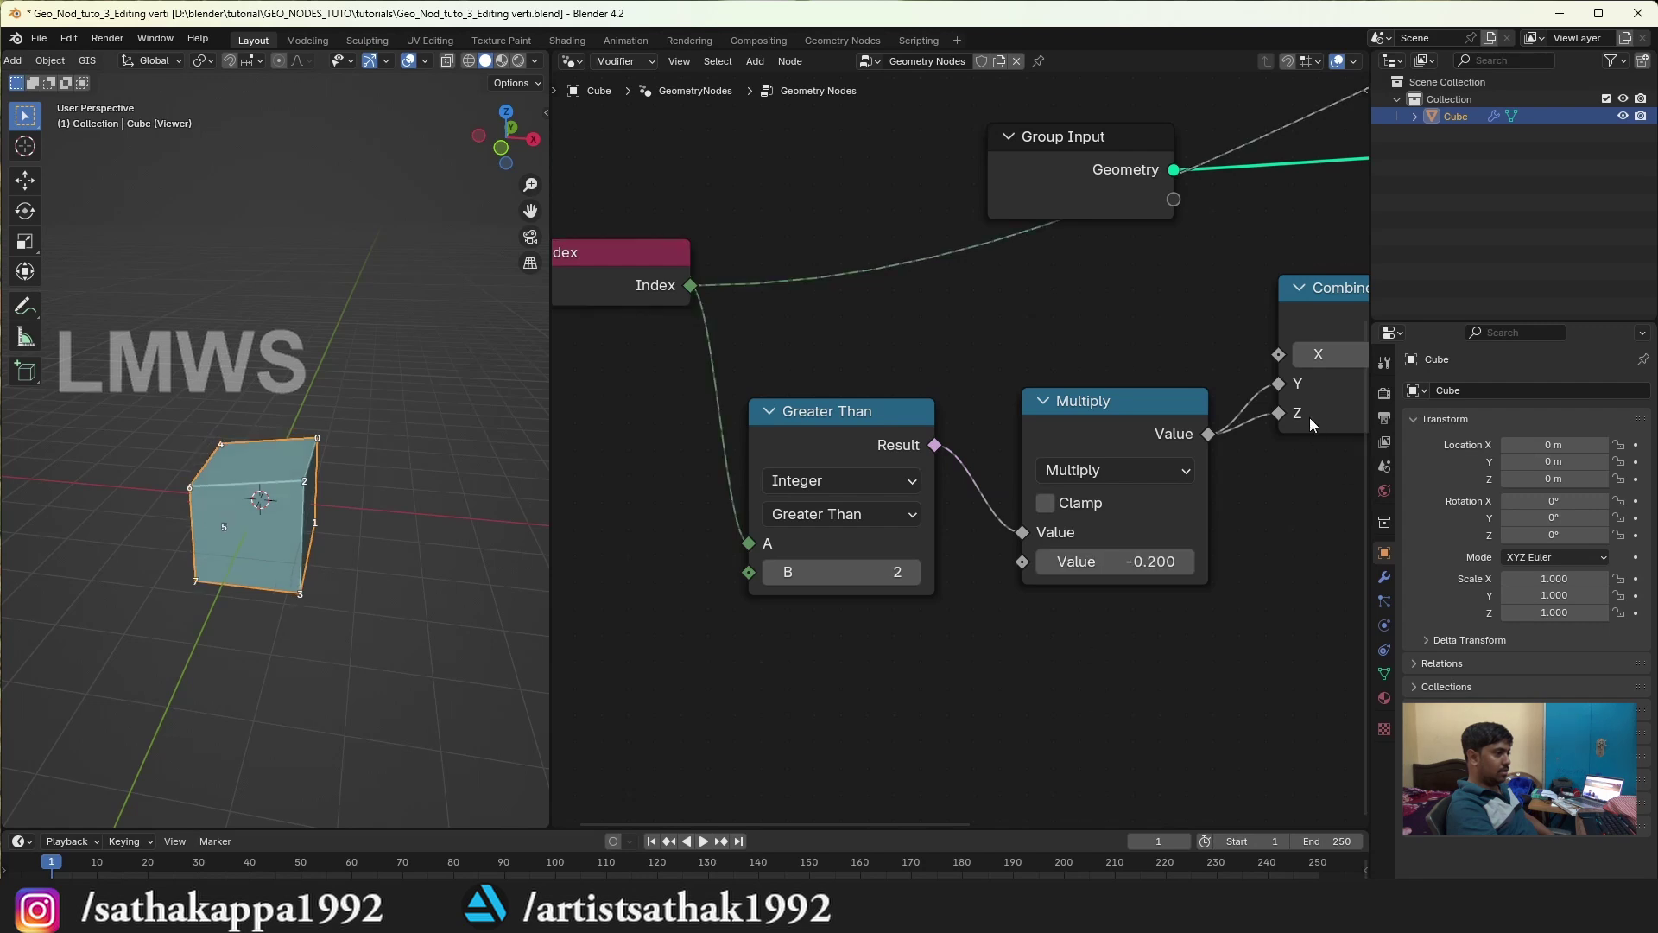
pyautogui.moveTo(1114, 561)
pyautogui.mouseDown()
pyautogui.moveTo(1183, 561)
pyautogui.moveTo(1123, 561)
pyautogui.mouseUp()
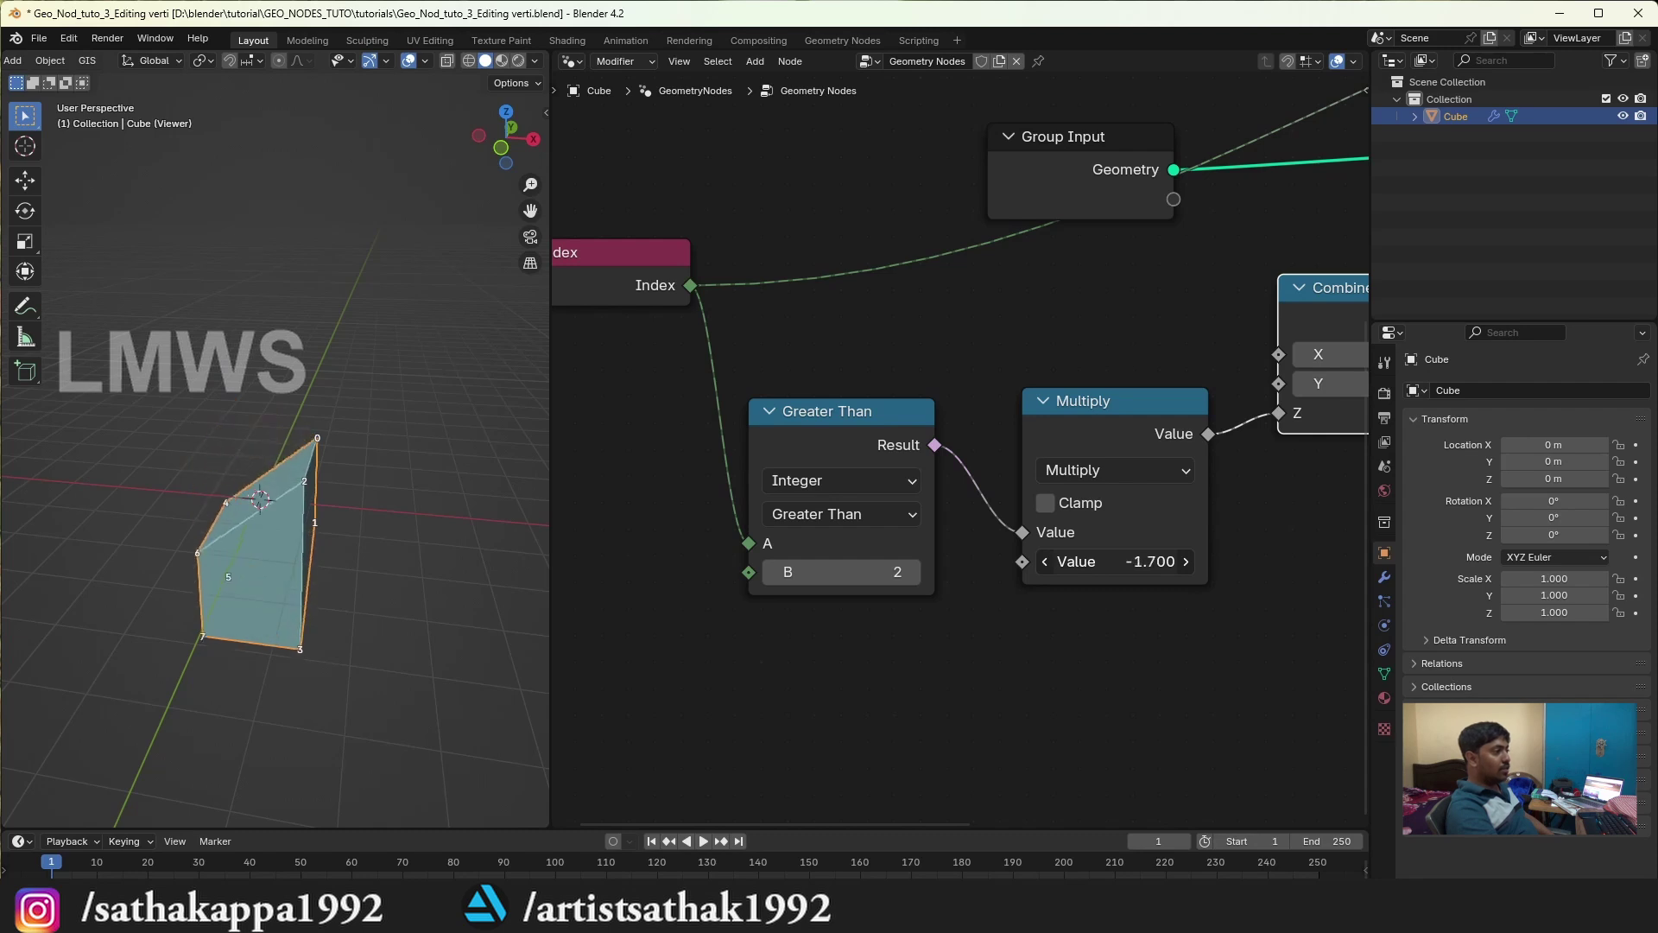
pyautogui.moveTo(407, 557); pyautogui.dragTo(240, 463, button='middle')
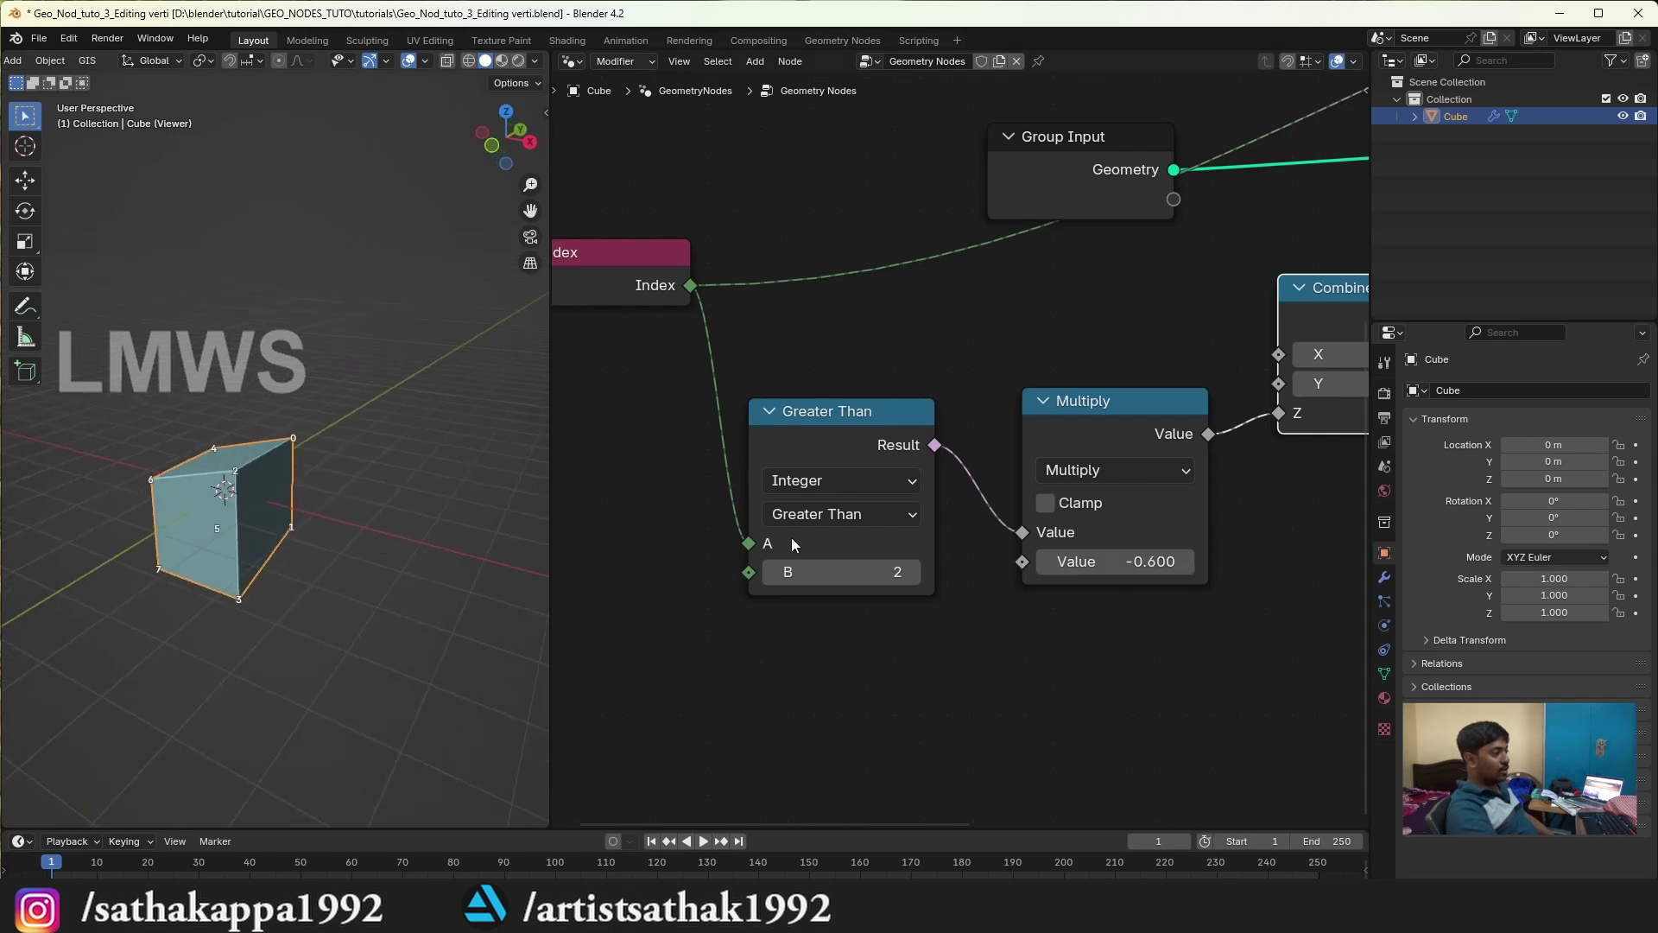
pyautogui.moveTo(1114, 561); pyautogui.dragTo(1055, 576)
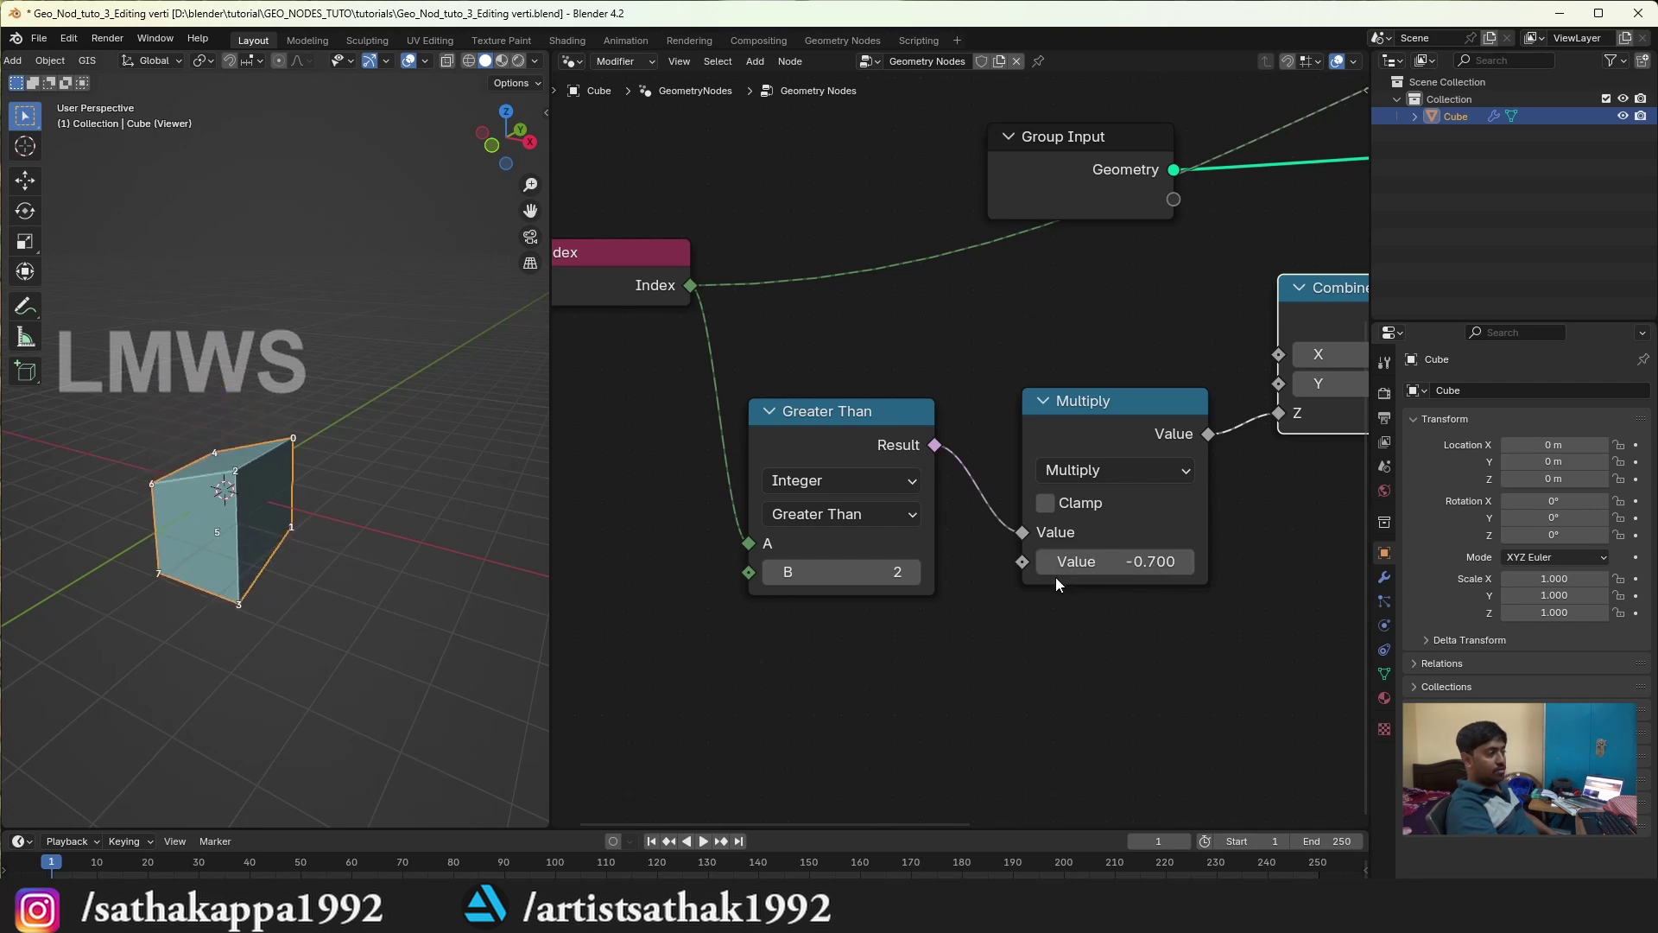
# Step: Frame and box-select the Greater Than, Multiply and Combine XYZ nodes
pyautogui.keyDown('ctrl'); pyautogui.scroll(1, 1055, 575); pyautogui.keyUp('ctrl')
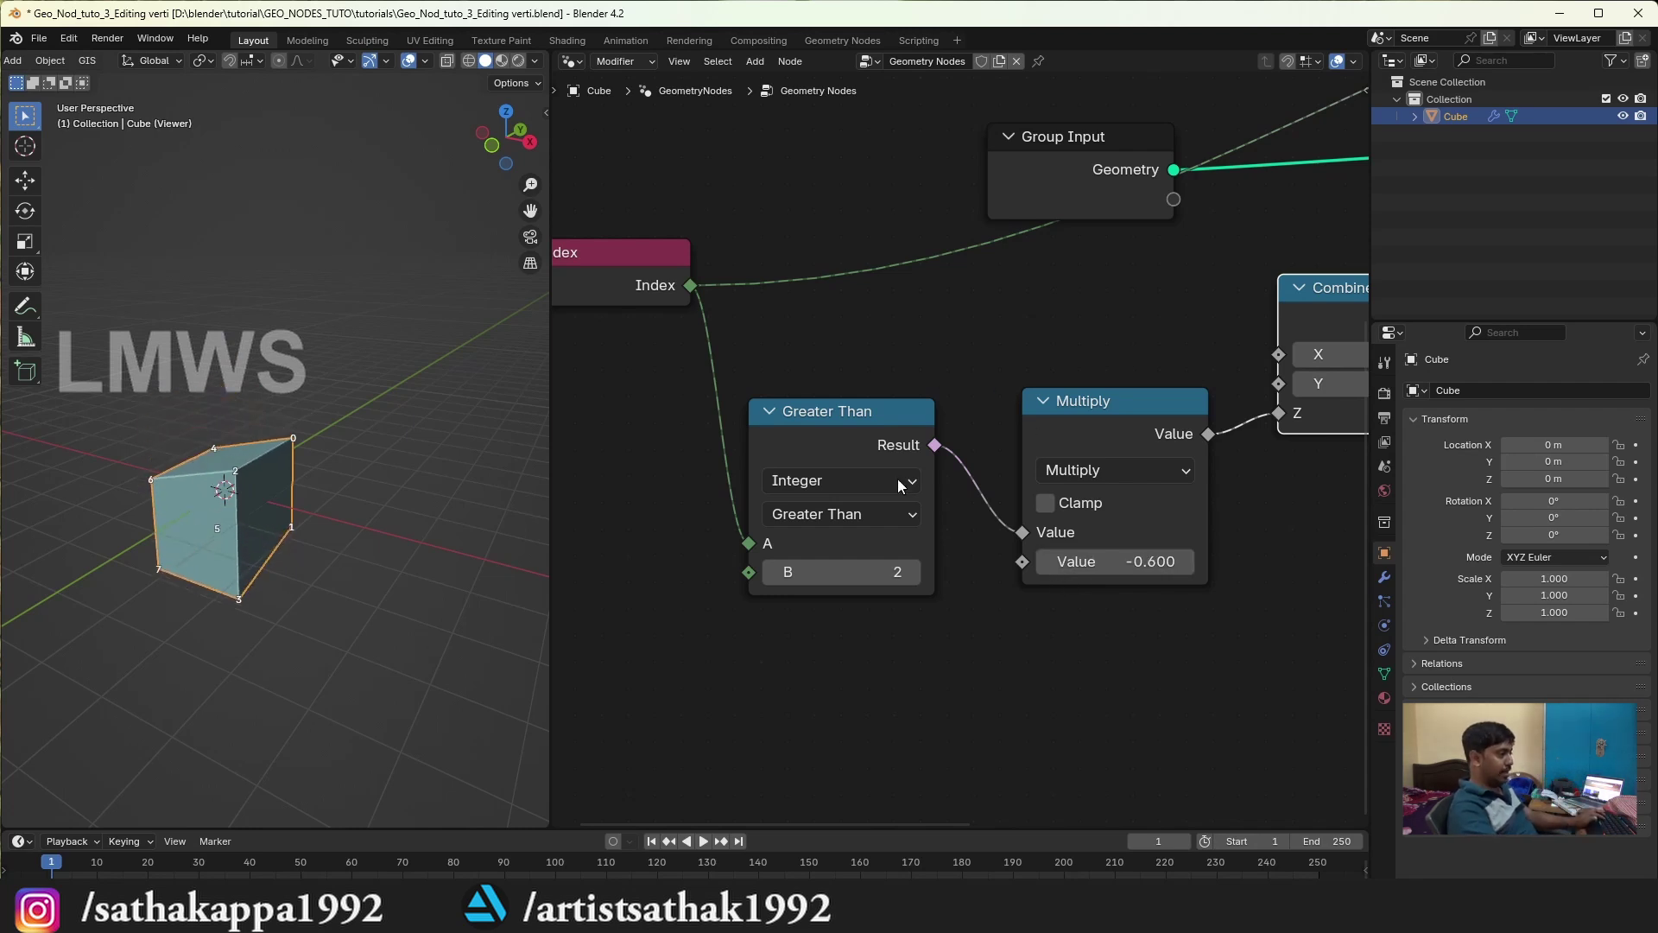
pyautogui.scroll(1, 833, 530)
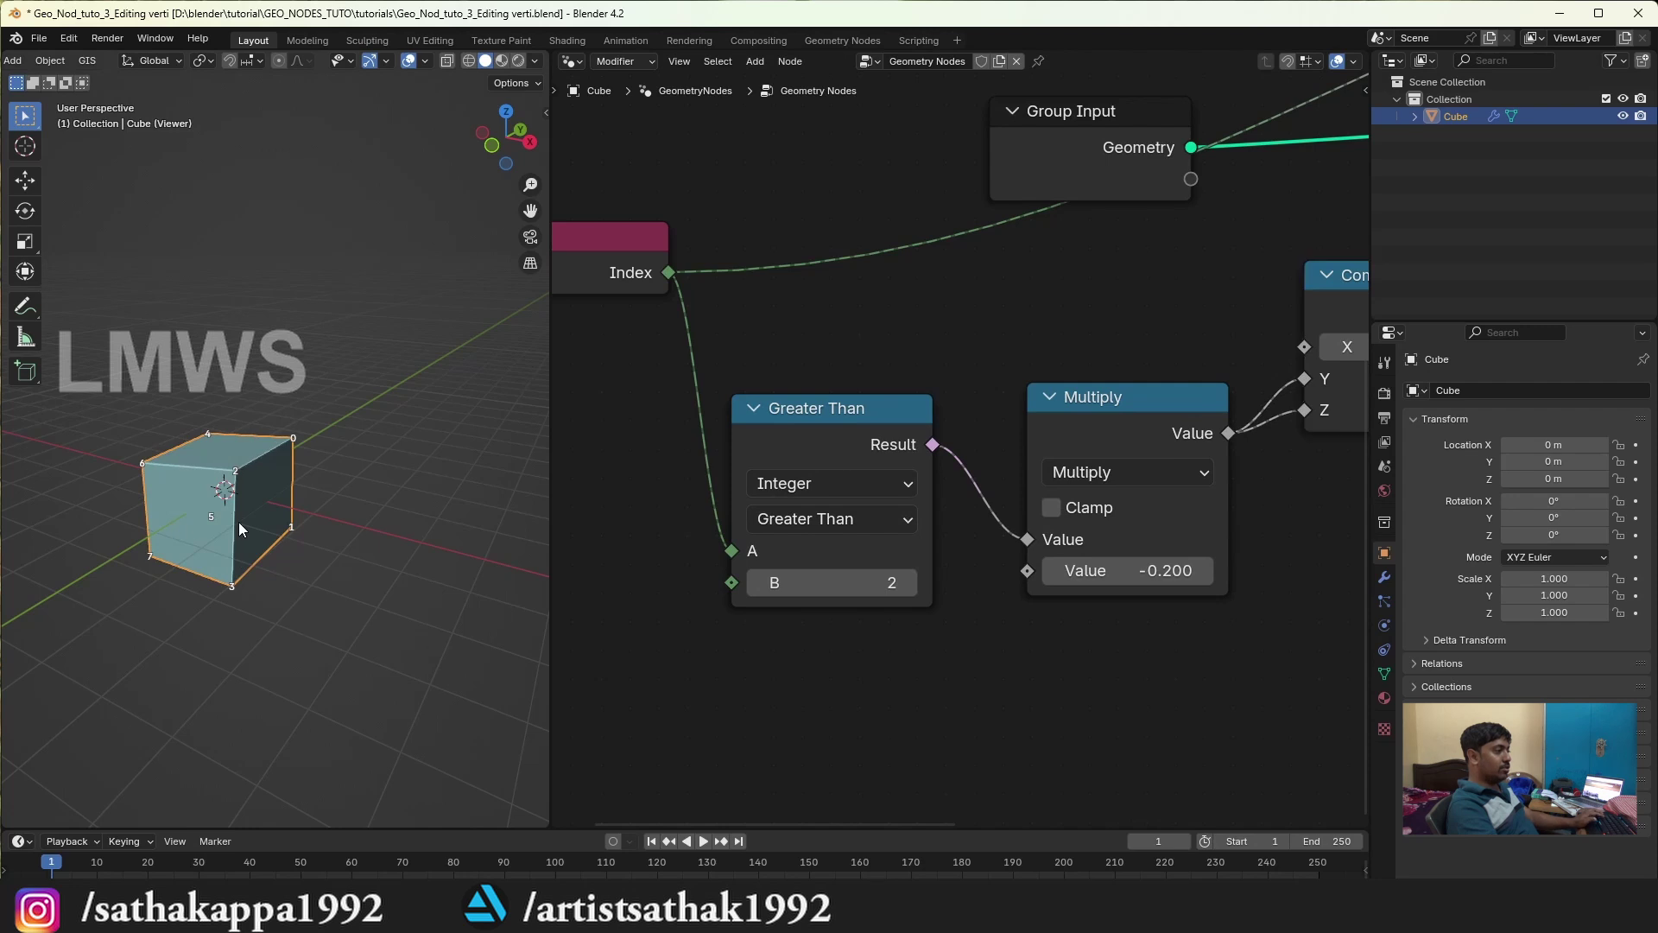
pyautogui.moveTo(1123, 449); pyautogui.dragTo(826, 445, button='middle')
pyautogui.scroll(-2, 825, 445)
pyautogui.moveTo(731, 357); pyautogui.dragTo(1202, 609)
# Step: Delete the Greater Than, Multiply and Combine XYZ nodes, save, and inspect the restored cube
pyautogui.press('x')
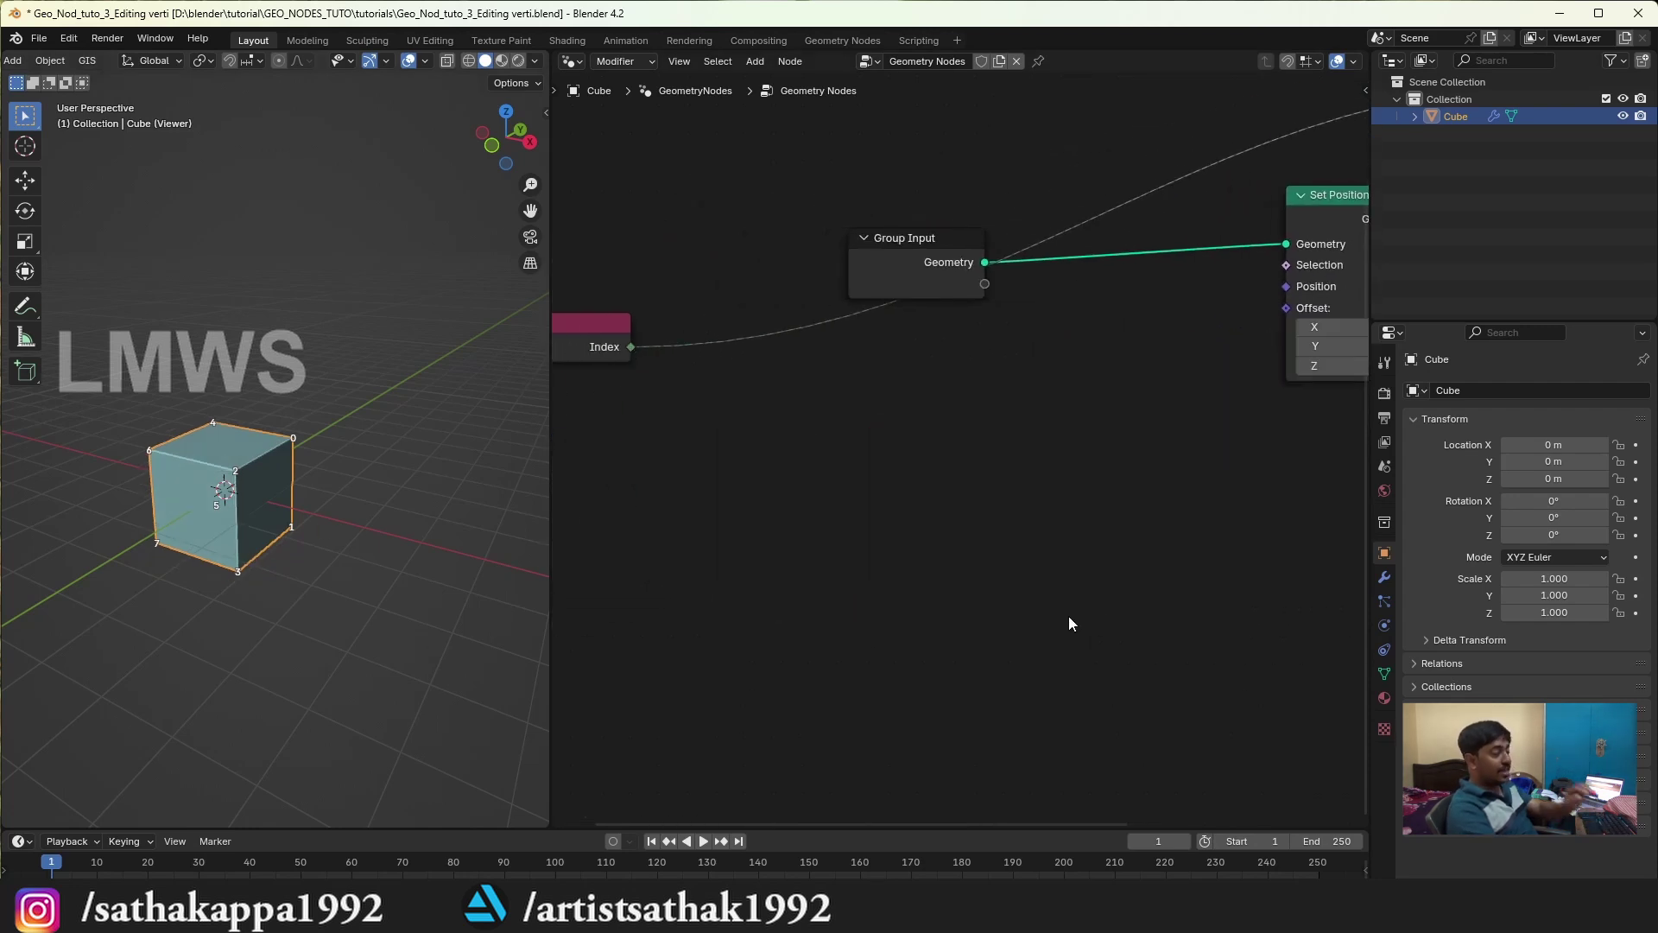
pyautogui.hotkey('ctrl', 's')
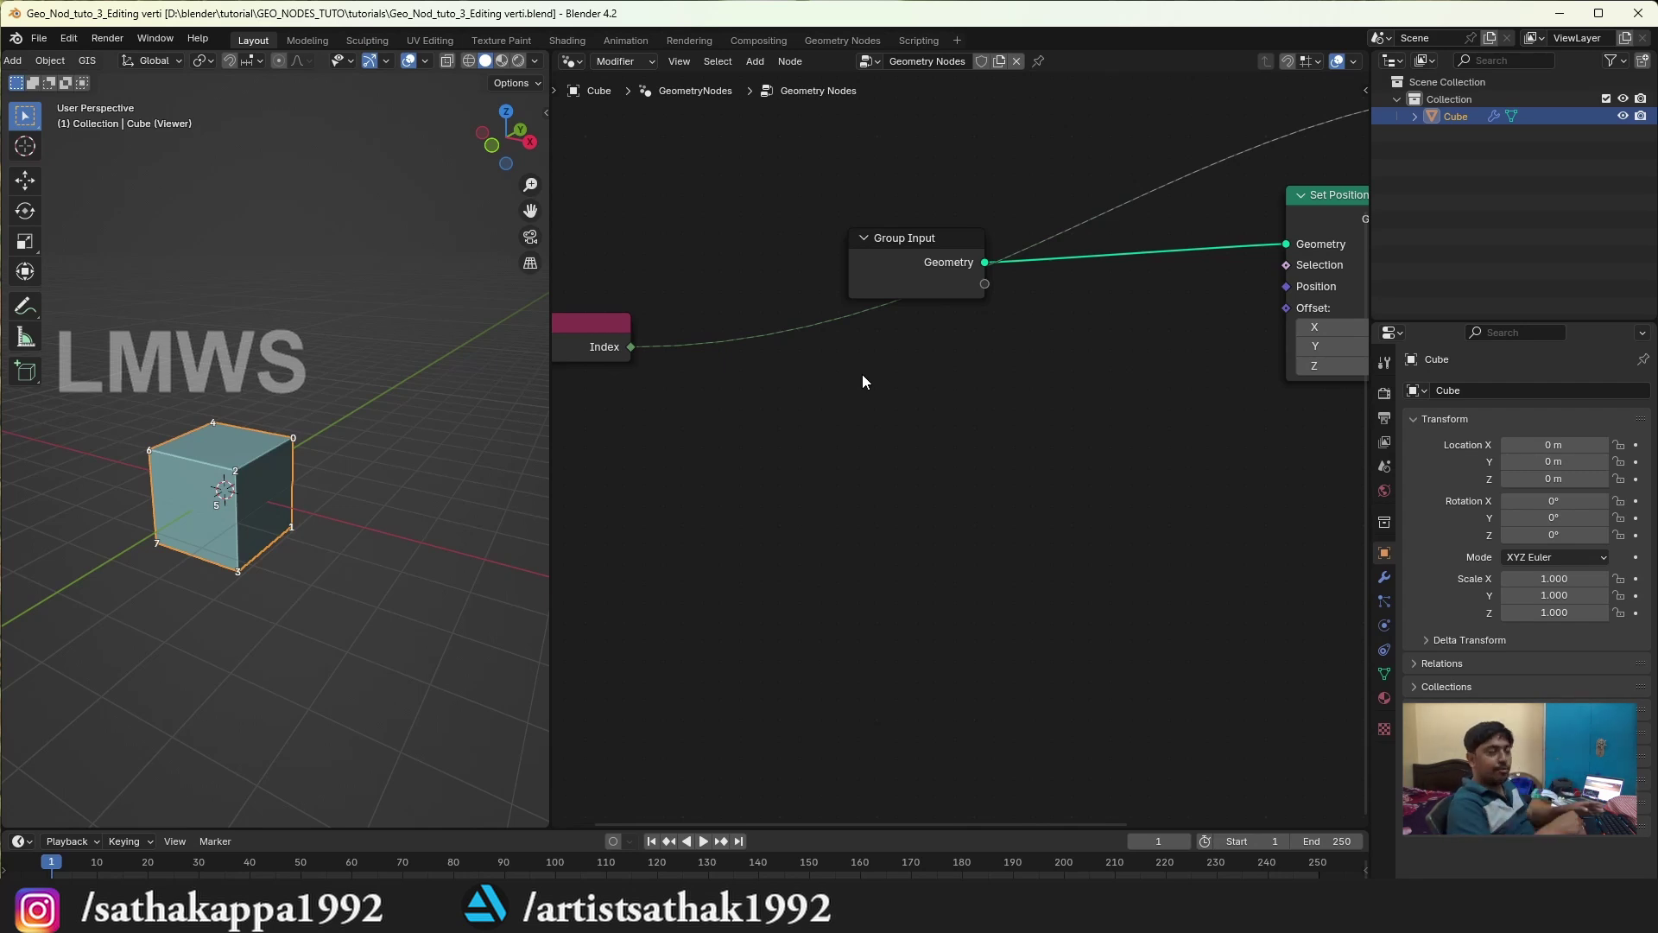
pyautogui.scroll(3, 346, 484)
pyautogui.moveTo(180, 535)
pyautogui.mouseDown(button='middle')
pyautogui.moveTo(266, 542)
pyautogui.moveTo(221, 583)
pyautogui.moveTo(266, 528)
pyautogui.moveTo(319, 562)
pyautogui.moveTo(302, 579)
pyautogui.moveTo(329, 581)
pyautogui.mouseUp(button='middle')
pyautogui.moveTo(204, 588); pyautogui.dragTo(240, 569, button='middle')
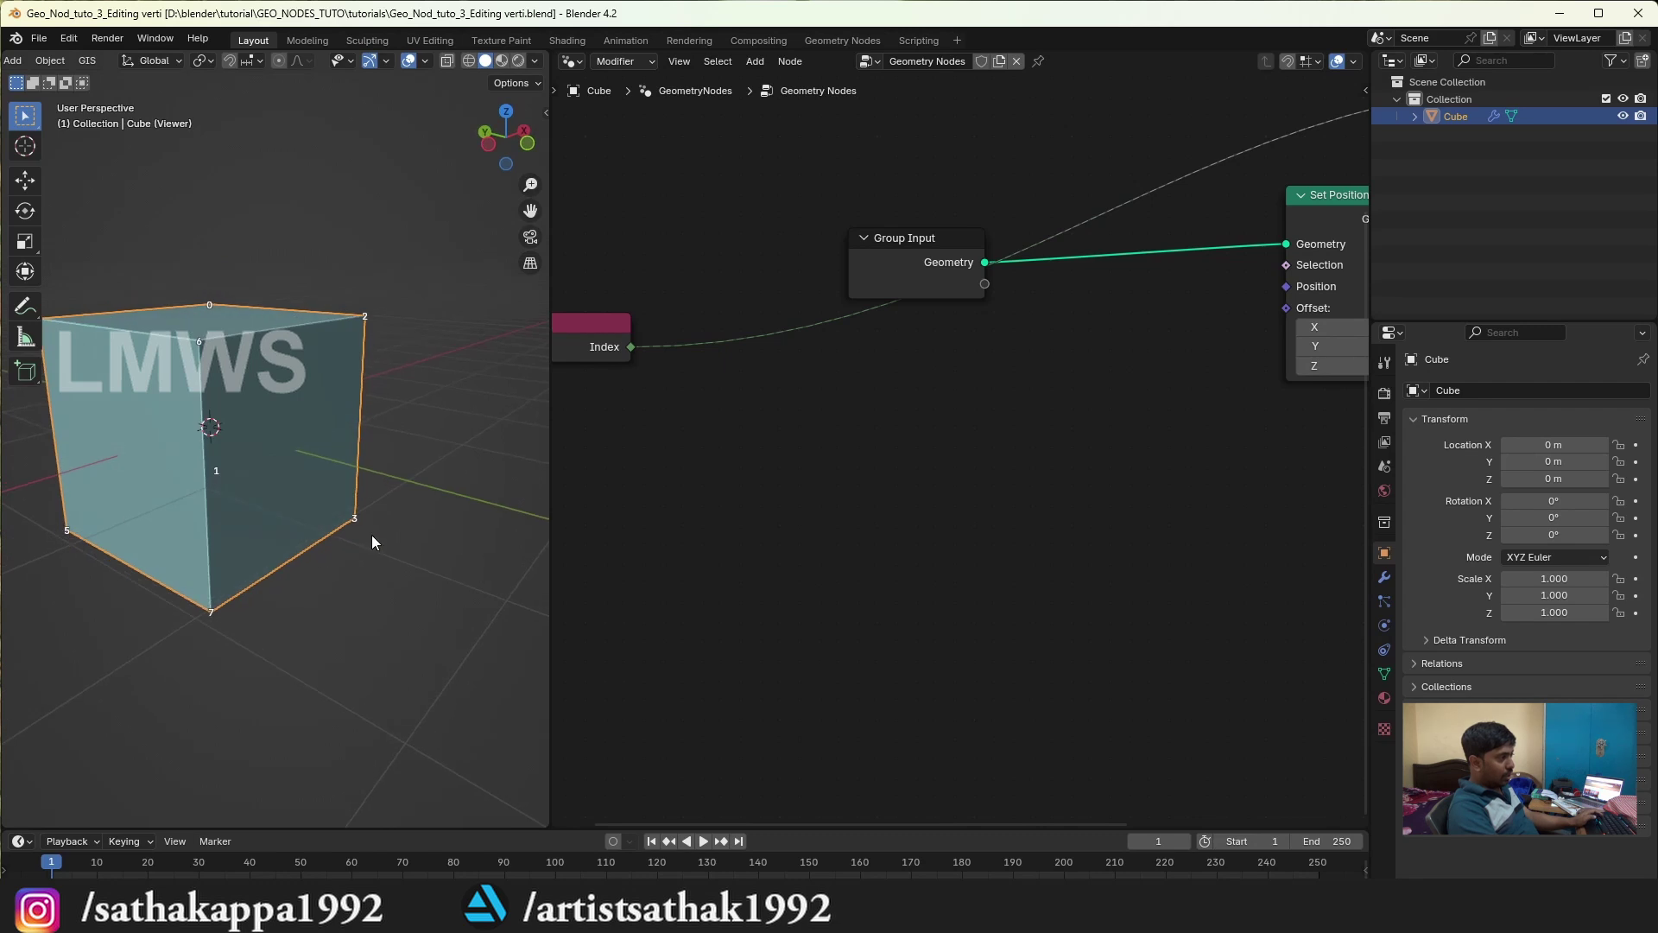
pyautogui.scroll(2, 371, 537)
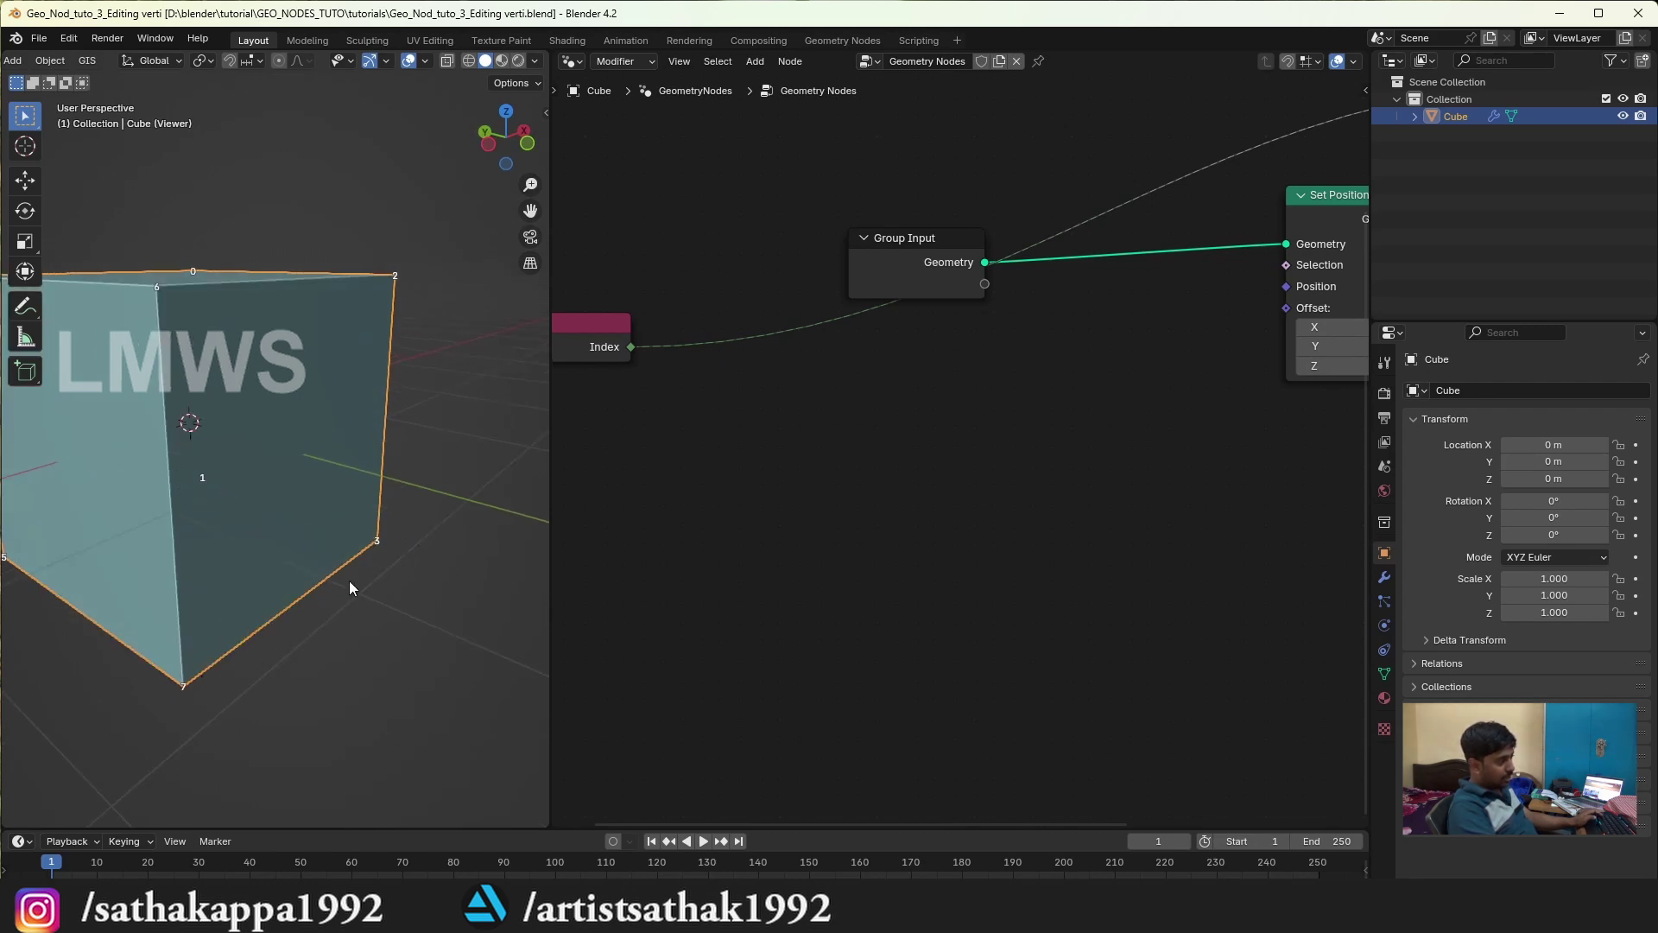
pyautogui.scroll(-1, 844, 448)
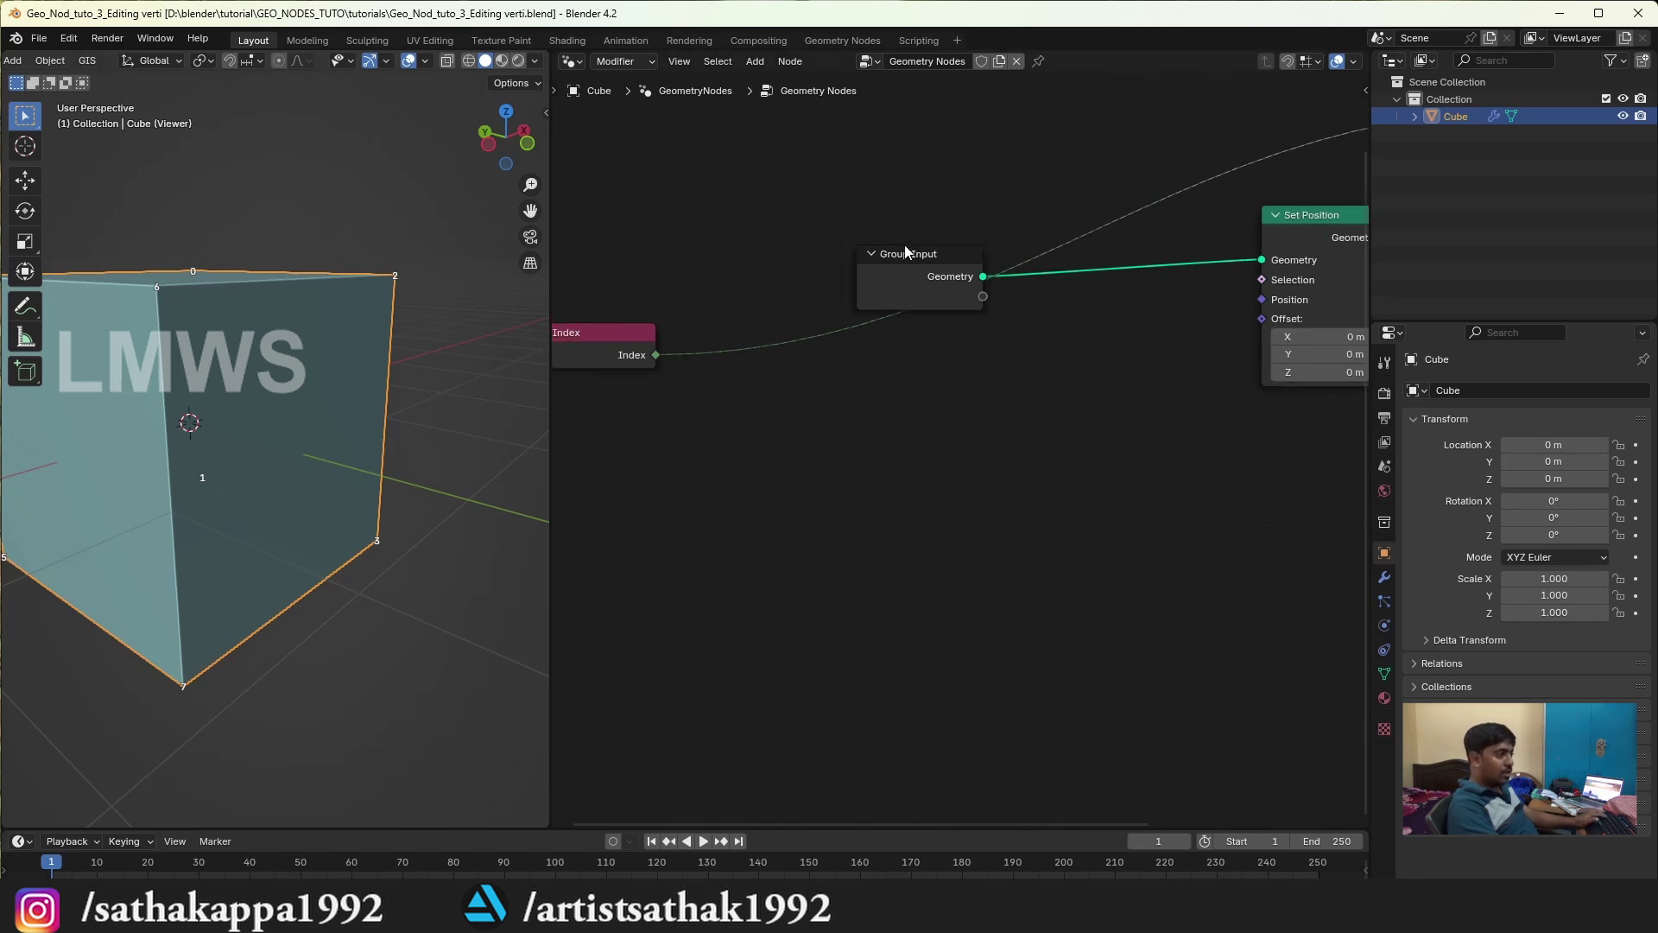
pyautogui.moveTo(904, 251); pyautogui.dragTo(721, 185)
# Step: Add an Integer Equal Compare node with Index linked to A and B set to 3
pyautogui.hotkey('shift', 'a')
pyautogui.click(812, 281)
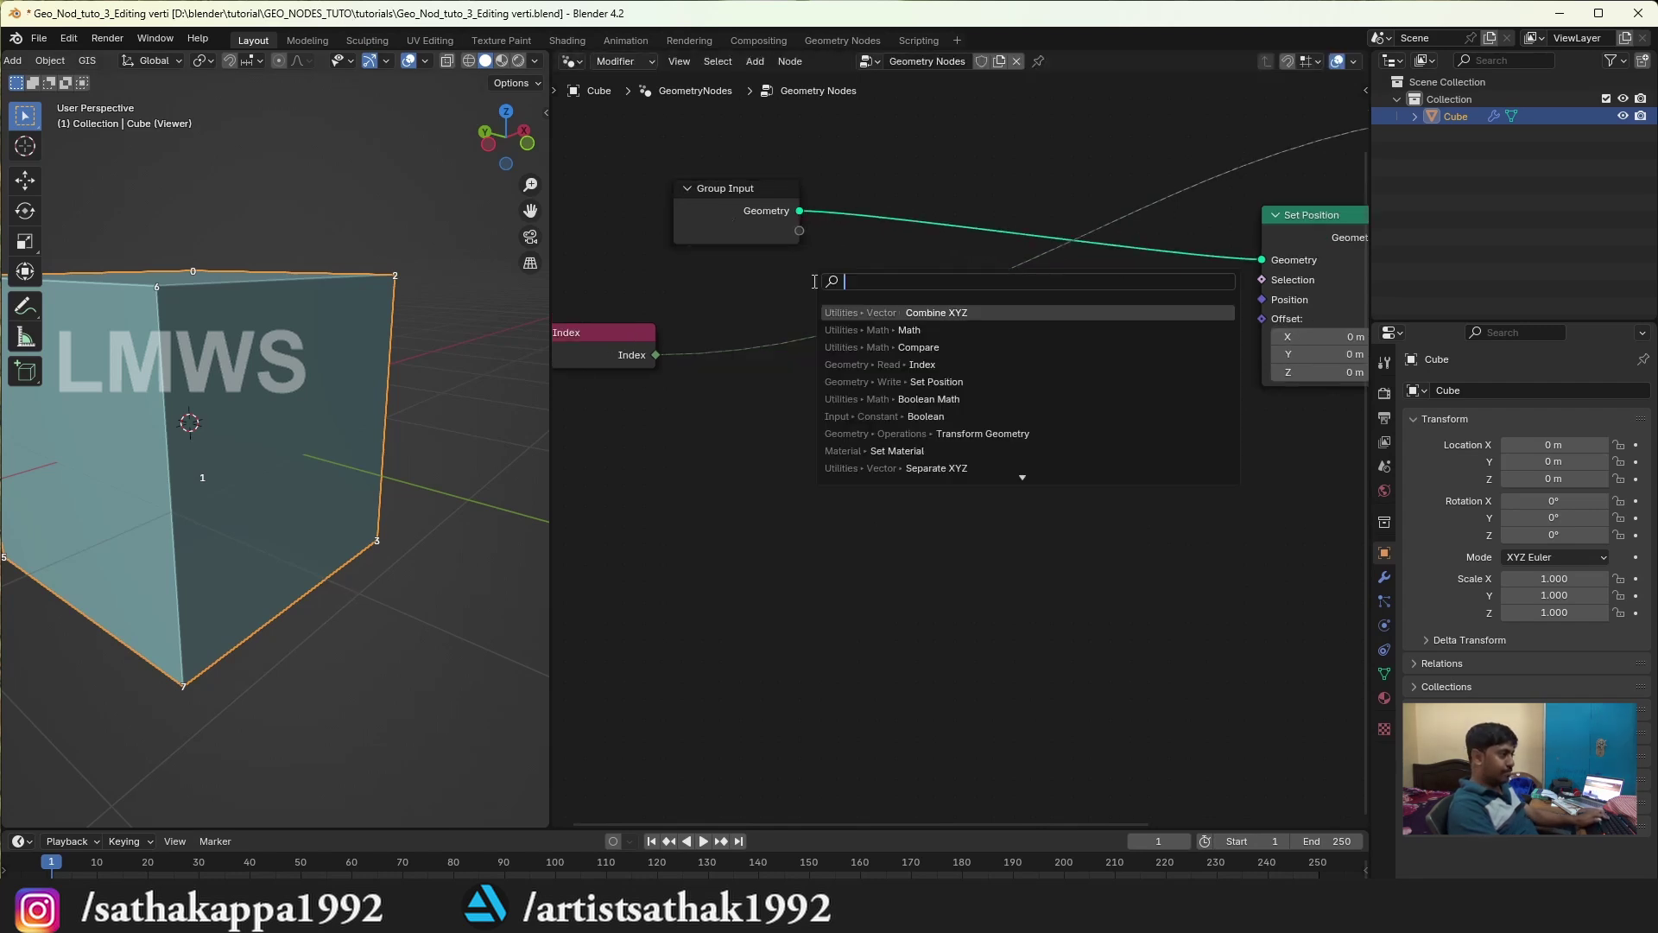
pyautogui.write('compare')
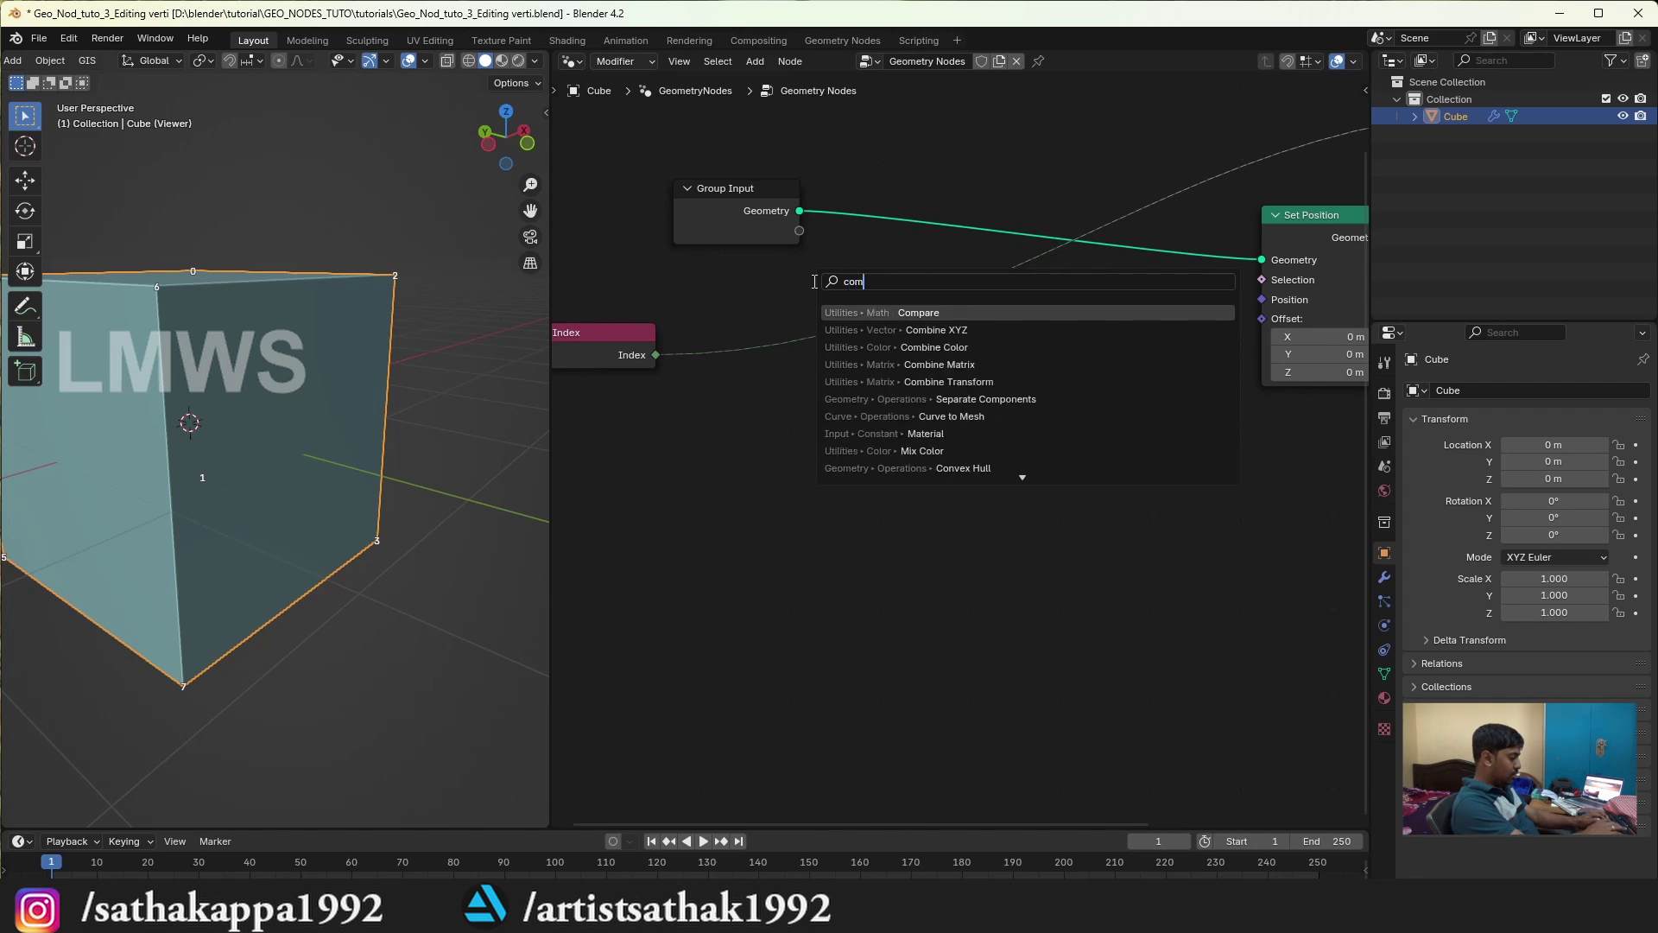
pyautogui.press('Return')
pyautogui.click(745, 368)
pyautogui.click(790, 432)
pyautogui.click(796, 477)
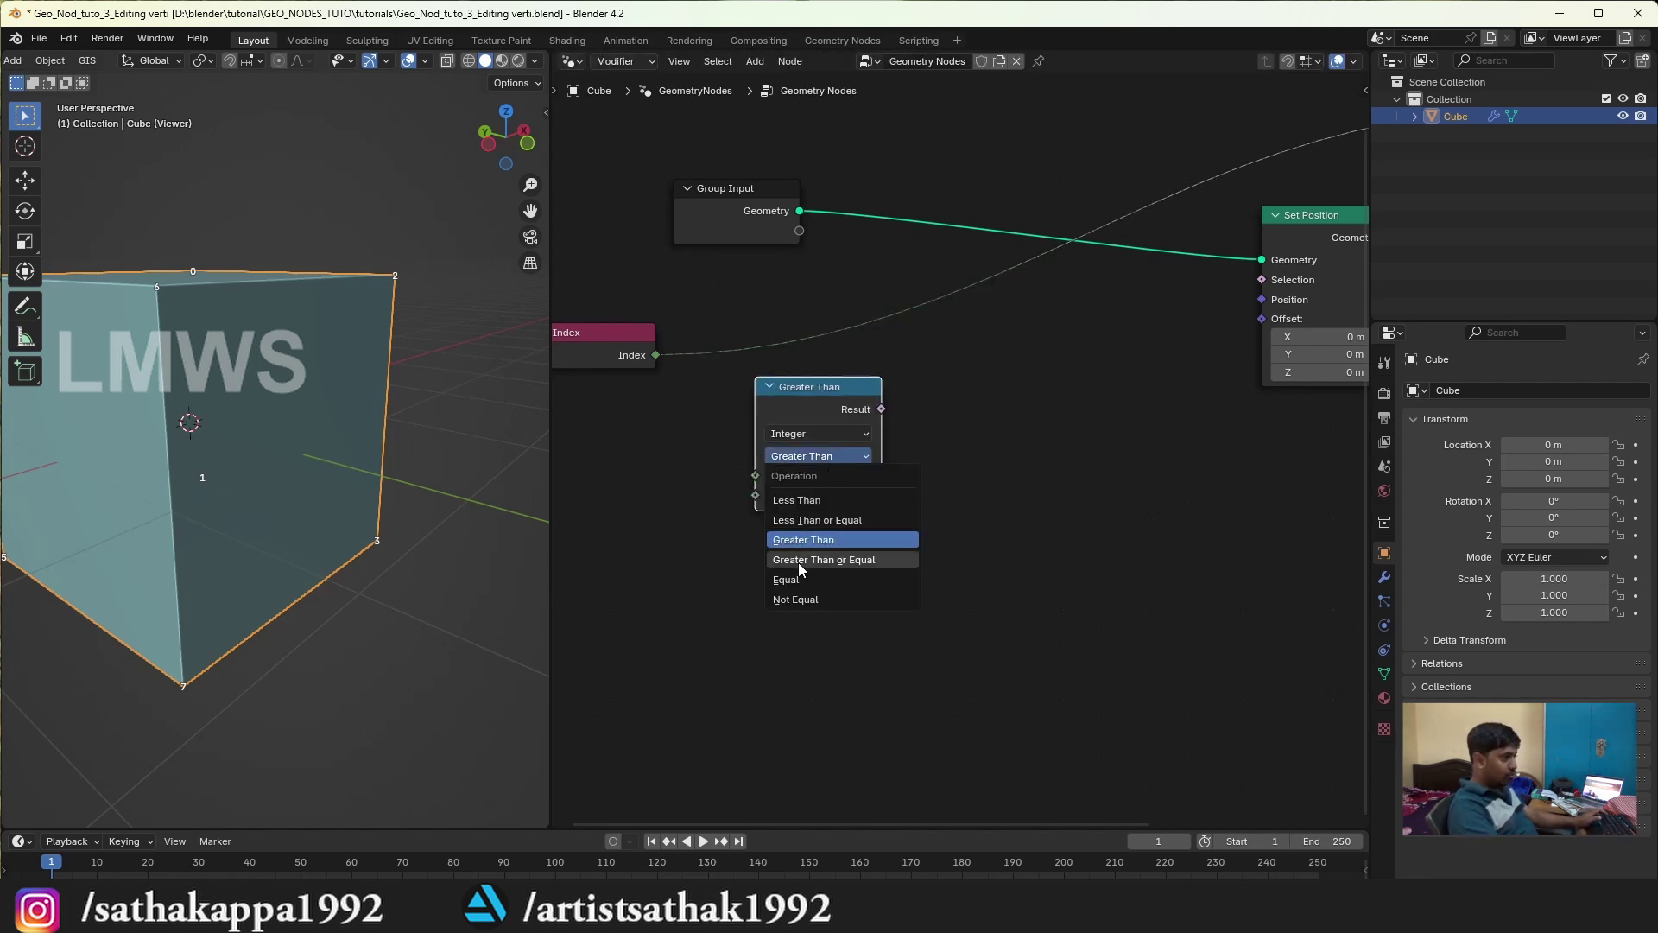
pyautogui.click(786, 579)
pyautogui.moveTo(655, 355)
pyautogui.mouseDown()
pyautogui.moveTo(711, 464)
pyautogui.moveTo(756, 476)
pyautogui.mouseUp()
pyautogui.write('3')
pyautogui.press('Return')
# Step: Duplicate the Equal node below, link Index to its A, and keep B at 3
pyautogui.hotkey('shift', 'd')
pyautogui.click(856, 538)
pyautogui.moveTo(656, 355); pyautogui.dragTo(775, 607)
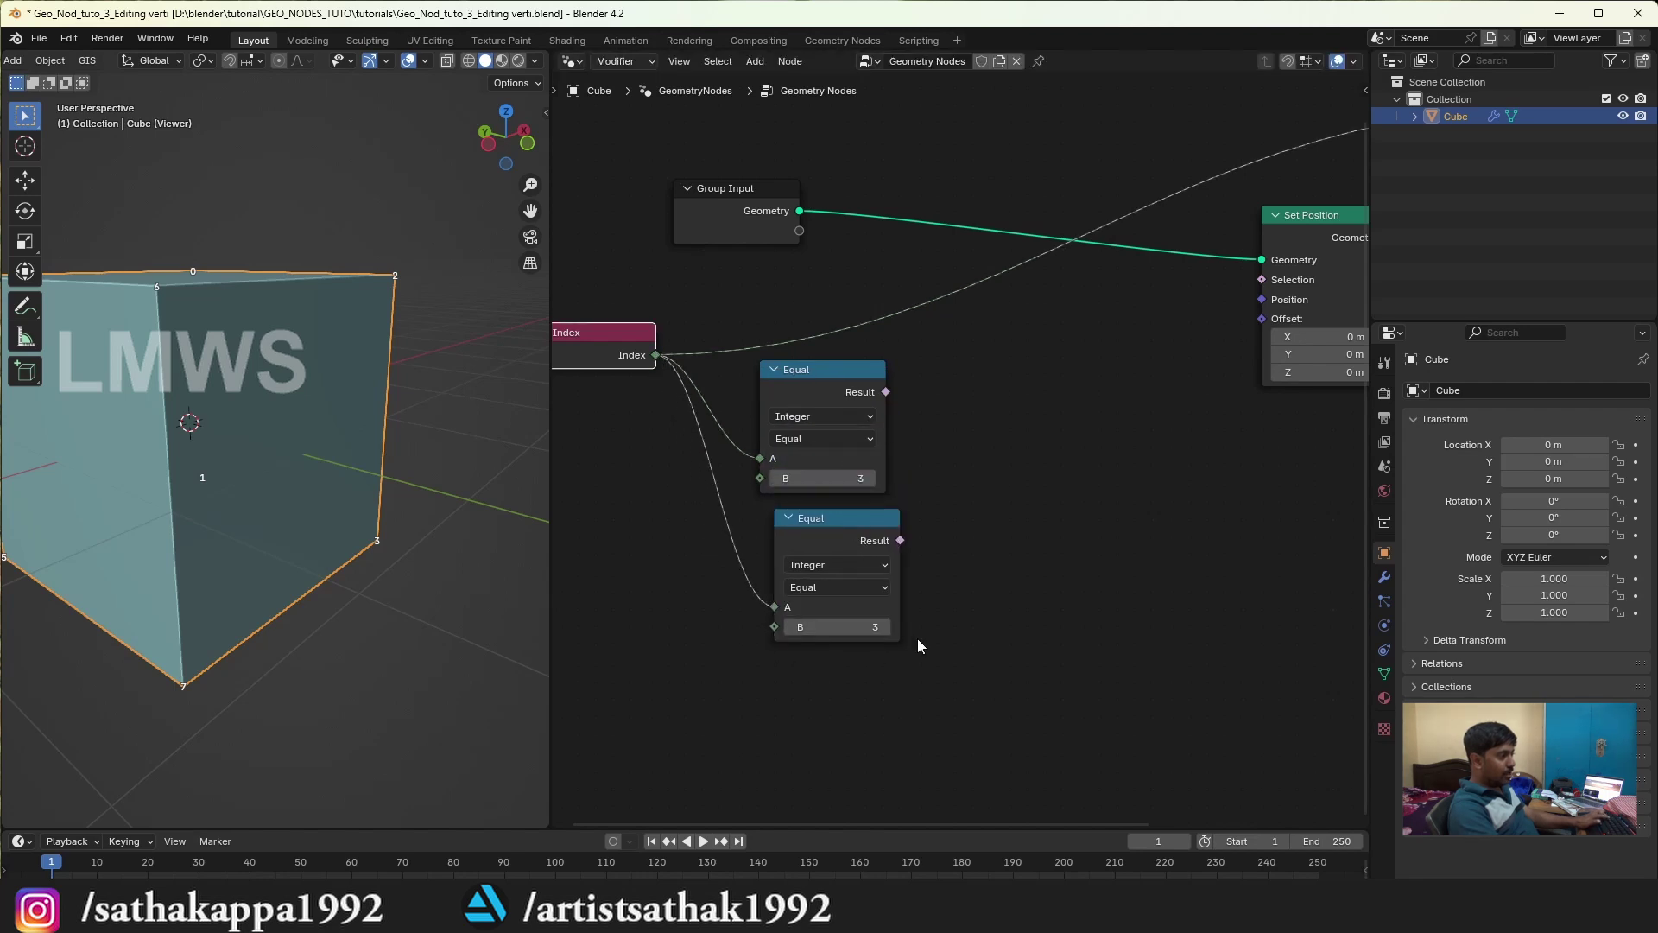
pyautogui.click(853, 635)
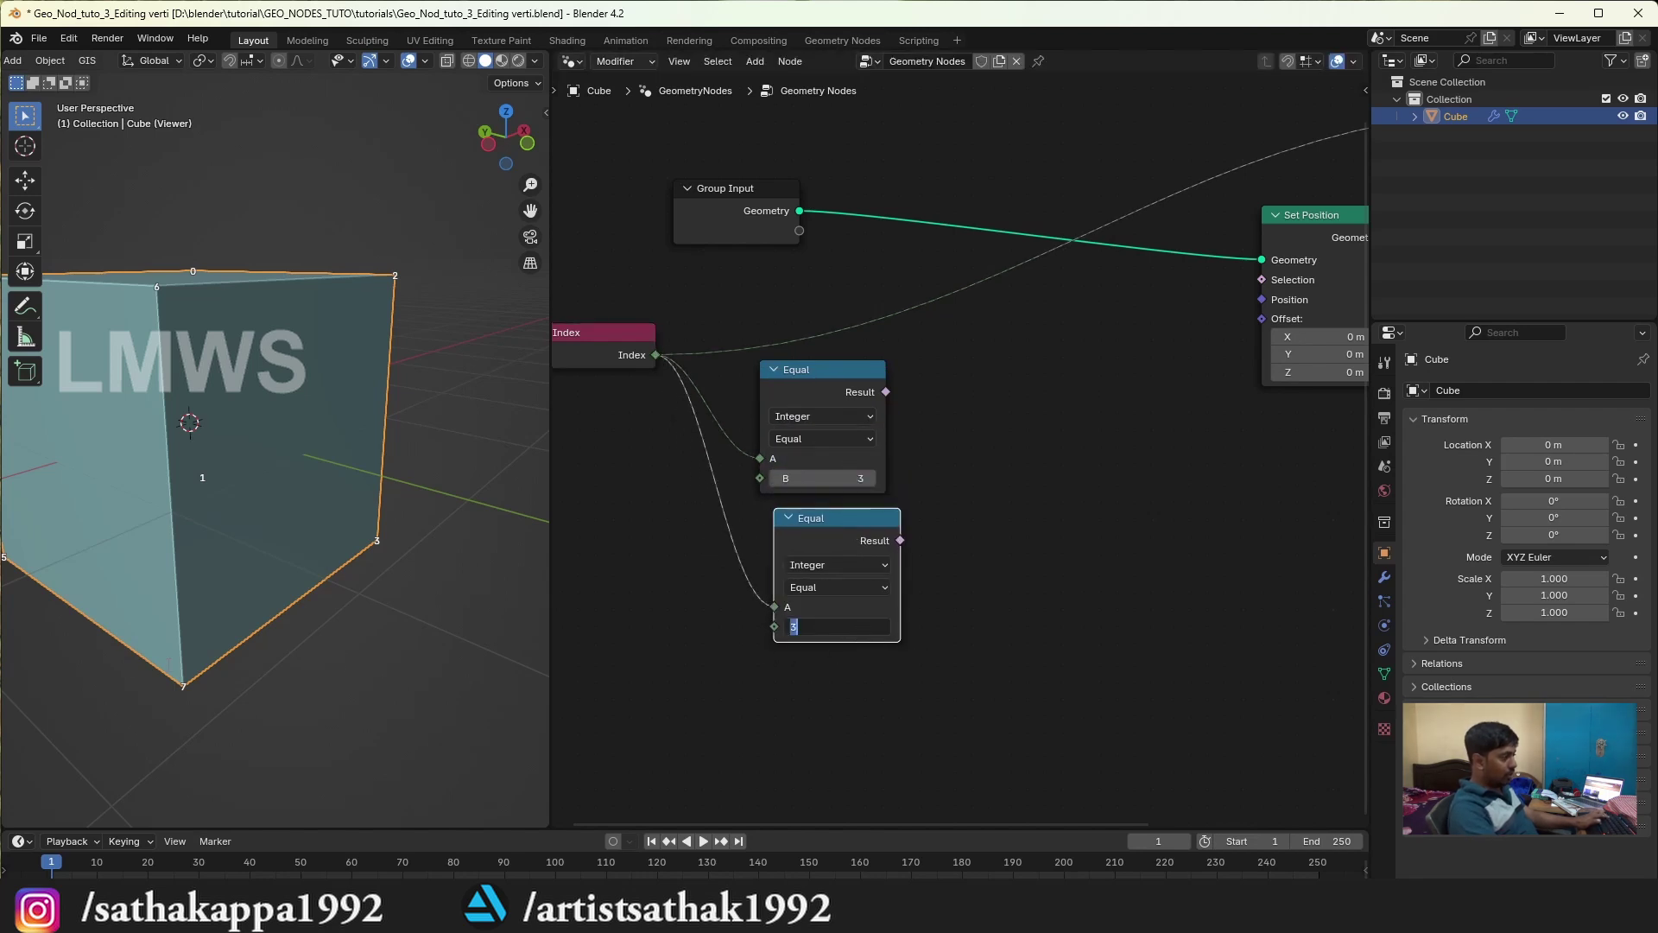
pyautogui.press('Return')
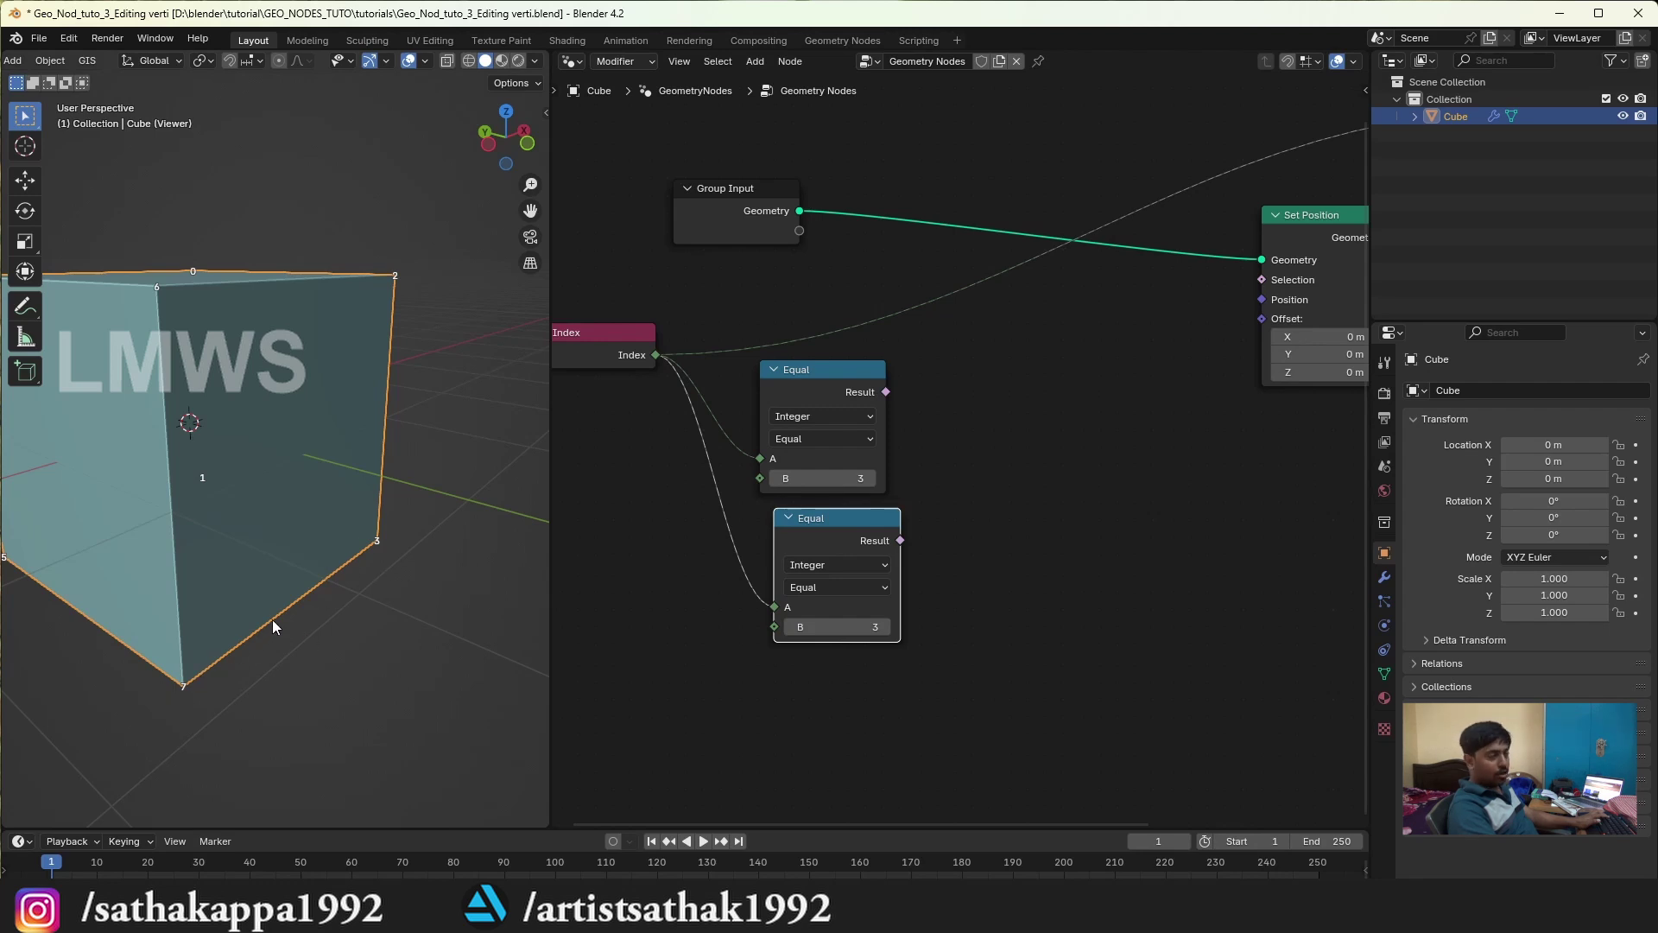
pyautogui.scroll(-2, 272, 626)
pyautogui.moveTo(1031, 455); pyautogui.dragTo(988, 467, button='middle')
# Step: Add a Math Add node that sums both Equal results
pyautogui.moveTo(776, 535); pyautogui.dragTo(763, 535)
pyautogui.moveTo(811, 435); pyautogui.dragTo(807, 435)
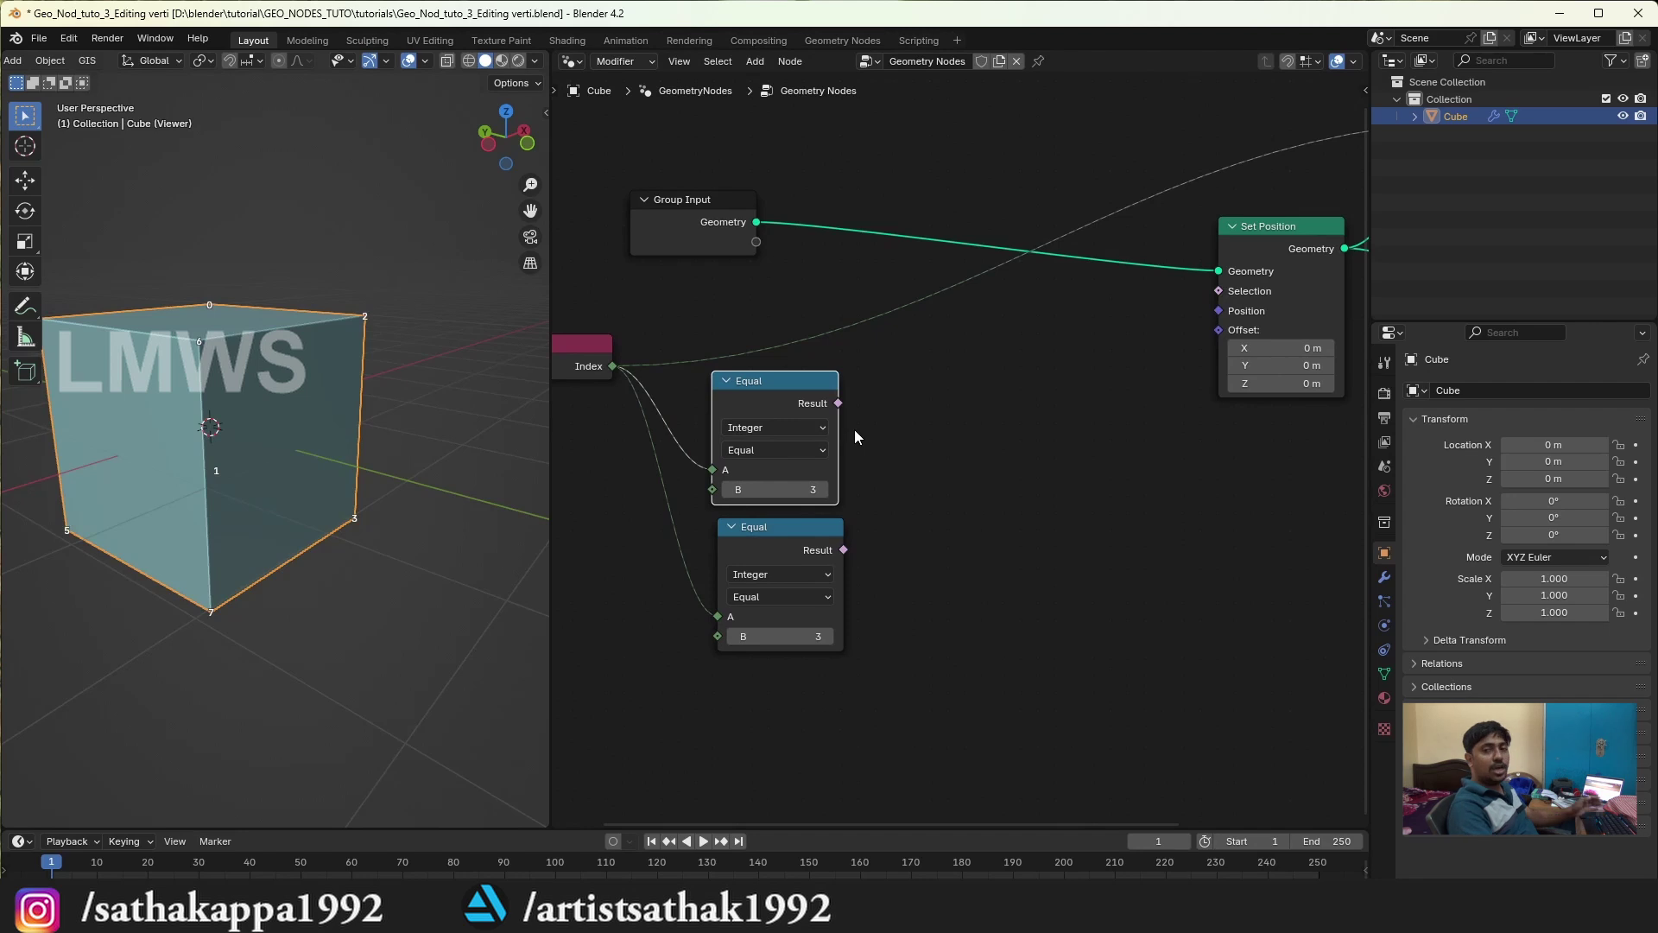
pyautogui.click(853, 428)
pyautogui.hotkey('shift', 'a')
pyautogui.write('math')
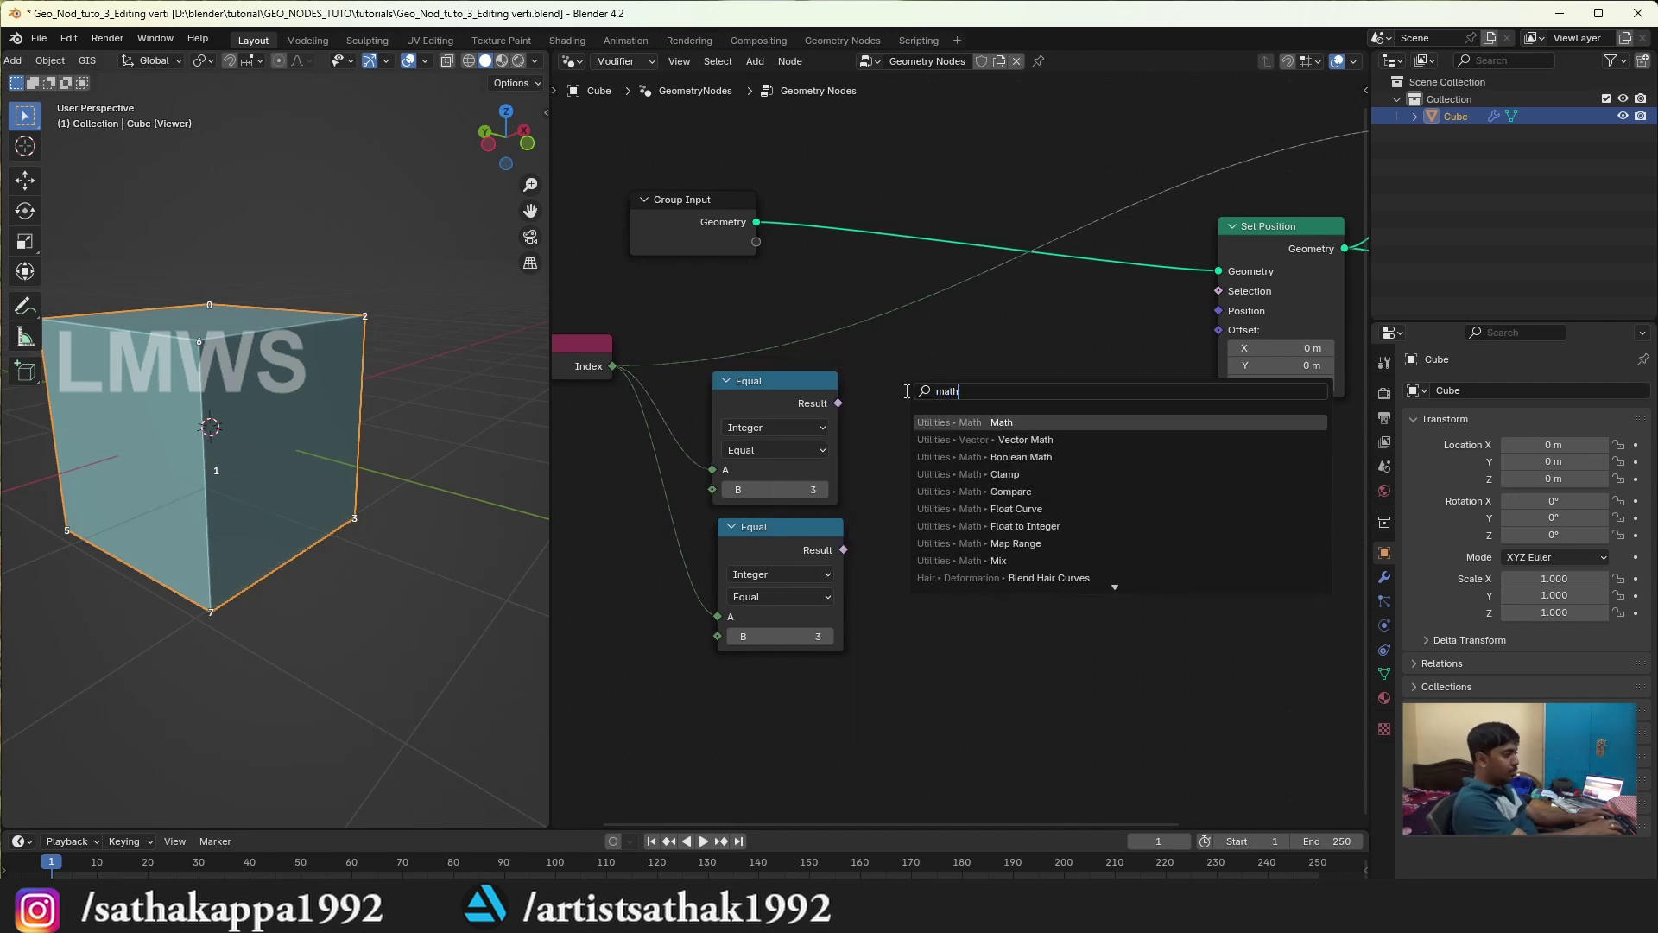
pyautogui.press('Return')
pyautogui.click(908, 459)
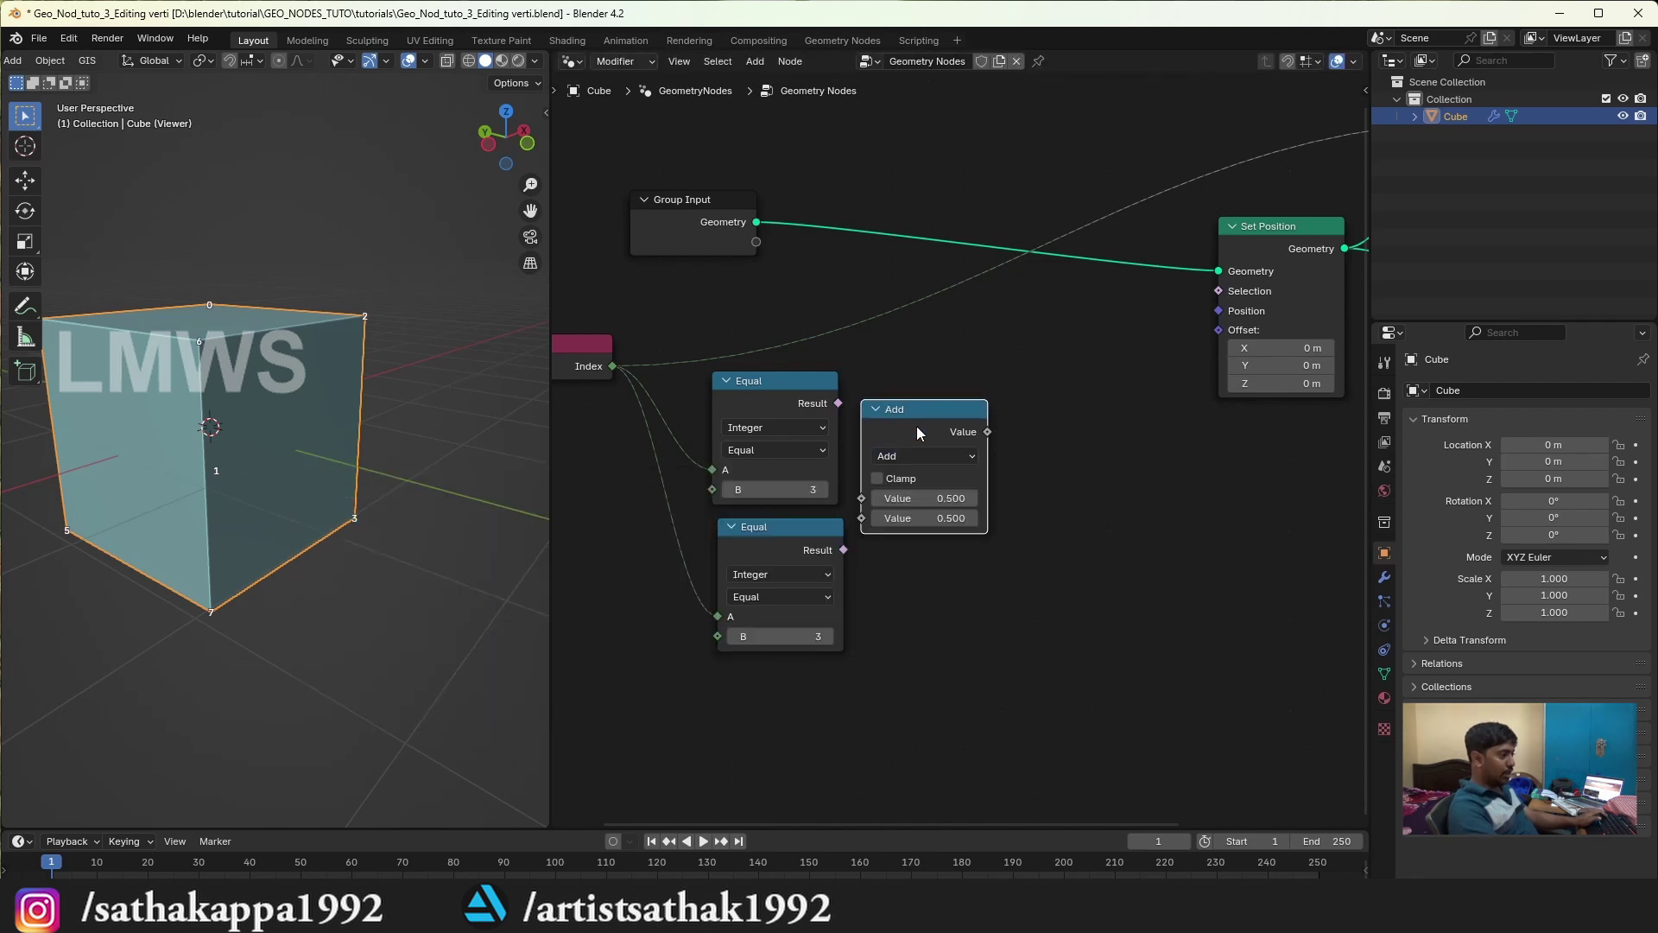
pyautogui.moveTo(918, 432); pyautogui.dragTo(932, 430)
pyautogui.moveTo(838, 403); pyautogui.dragTo(876, 497)
pyautogui.moveTo(843, 550); pyautogui.dragTo(870, 534)
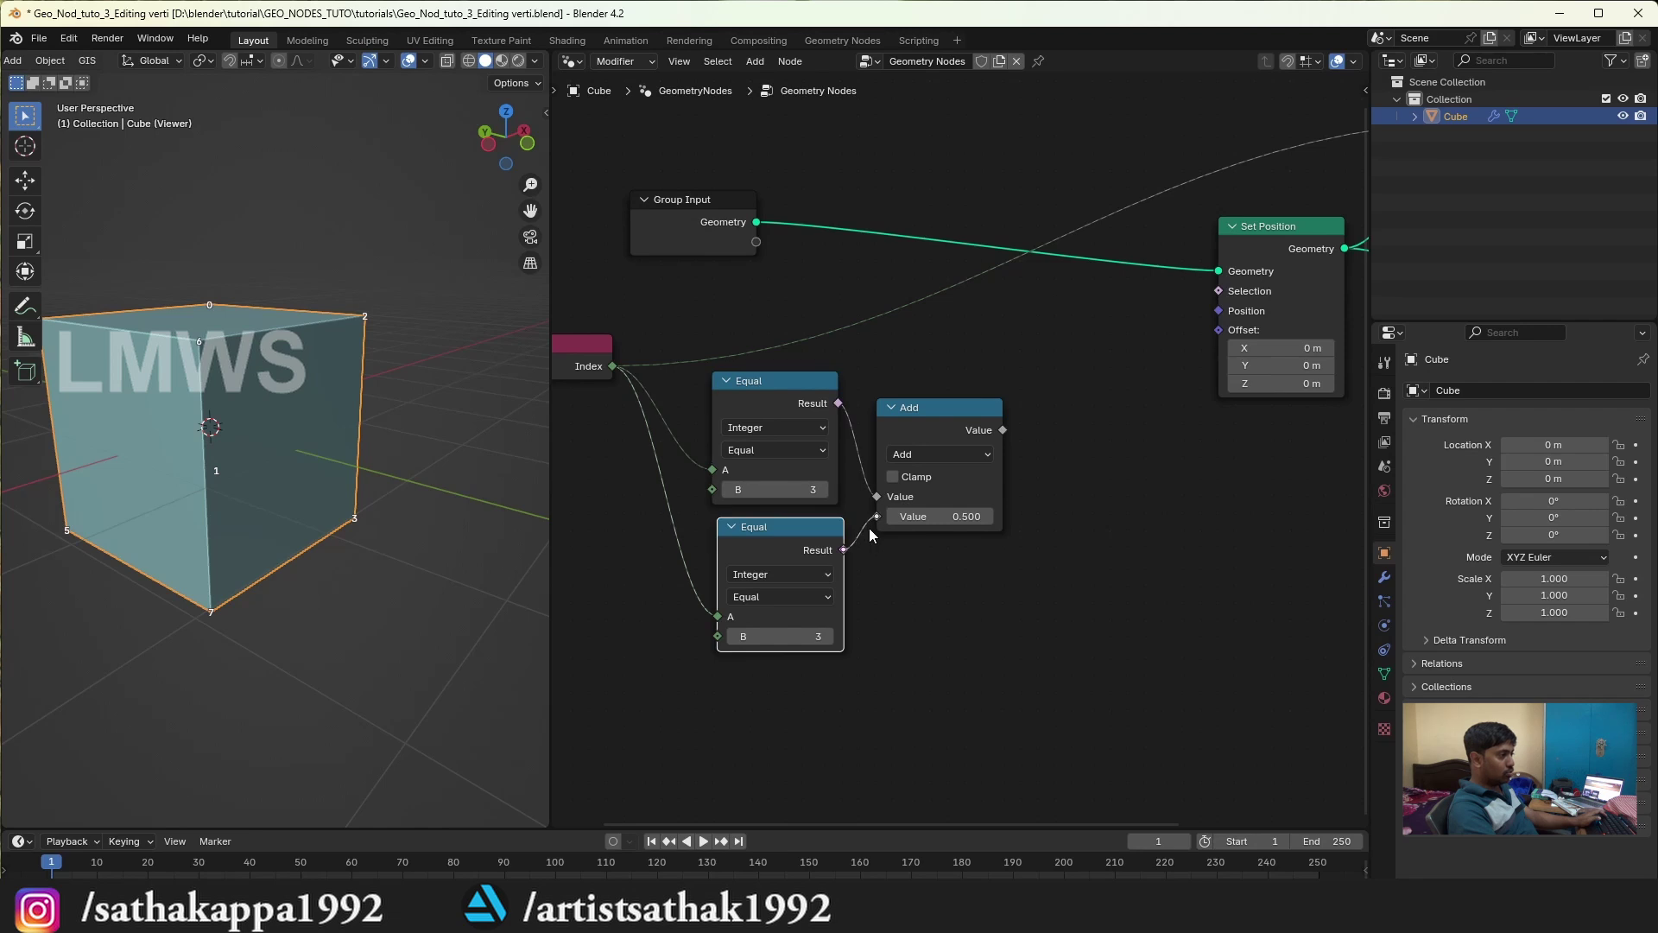
pyautogui.scroll(-2, 985, 526)
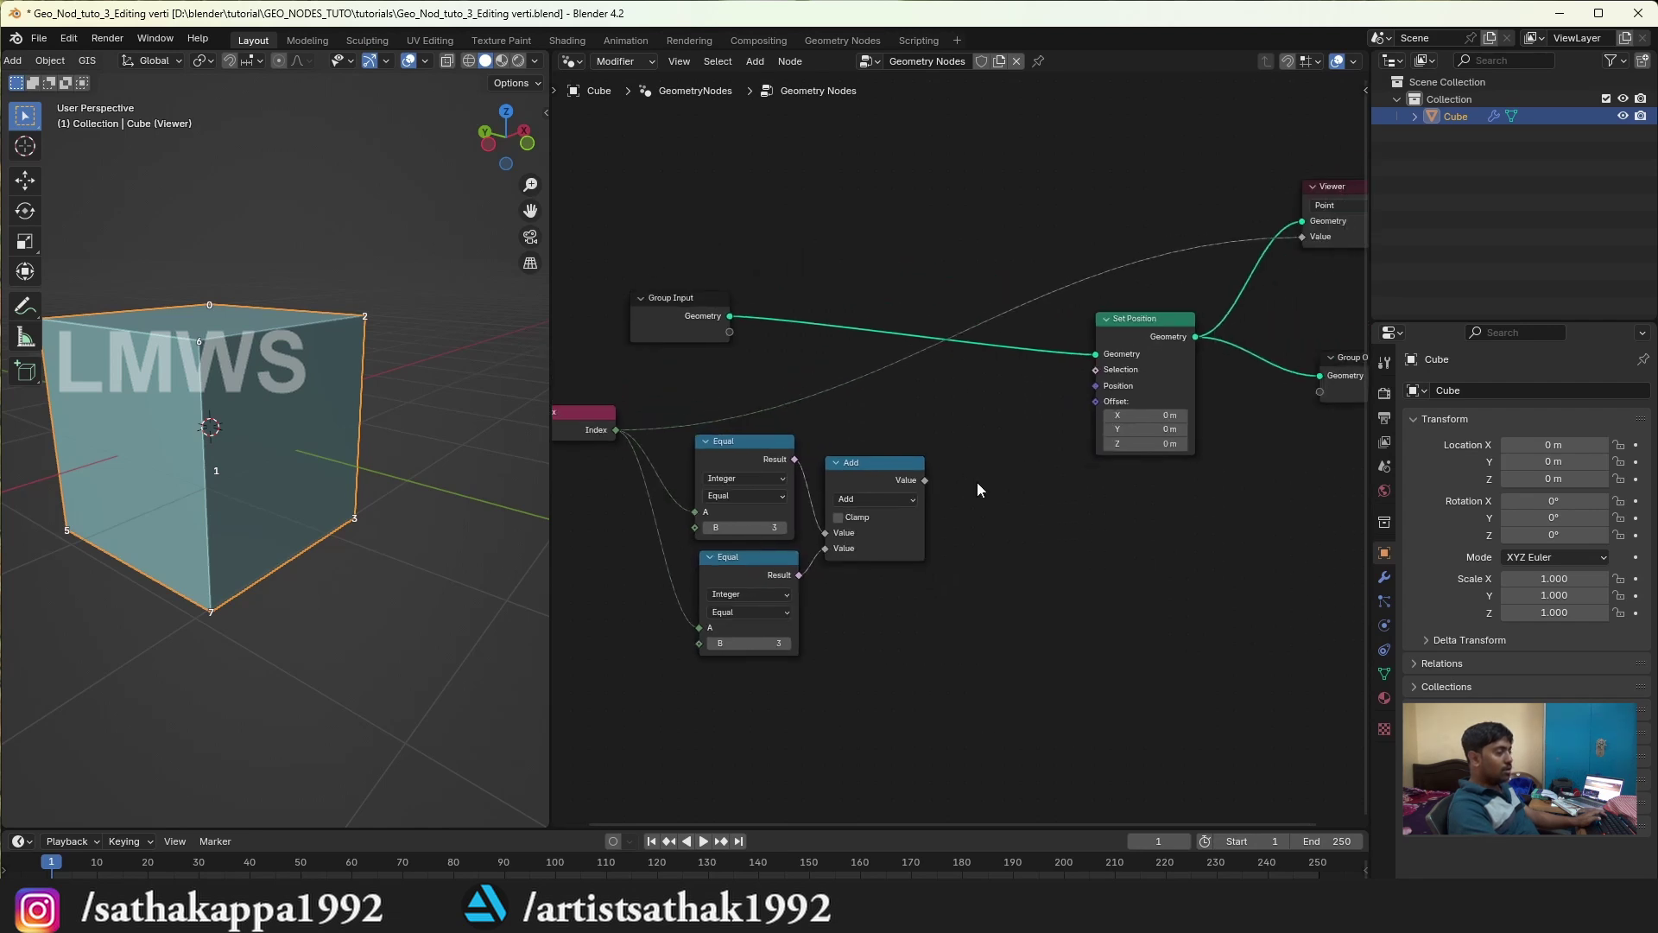
pyautogui.scroll(1, 967, 467)
# Step: Add a second Math node set to Multiply (0.500) and feed the Add sum into it
pyautogui.hotkey('shift', 'a')
pyautogui.click(1014, 421)
pyautogui.write('add')
pyautogui.press('Return')
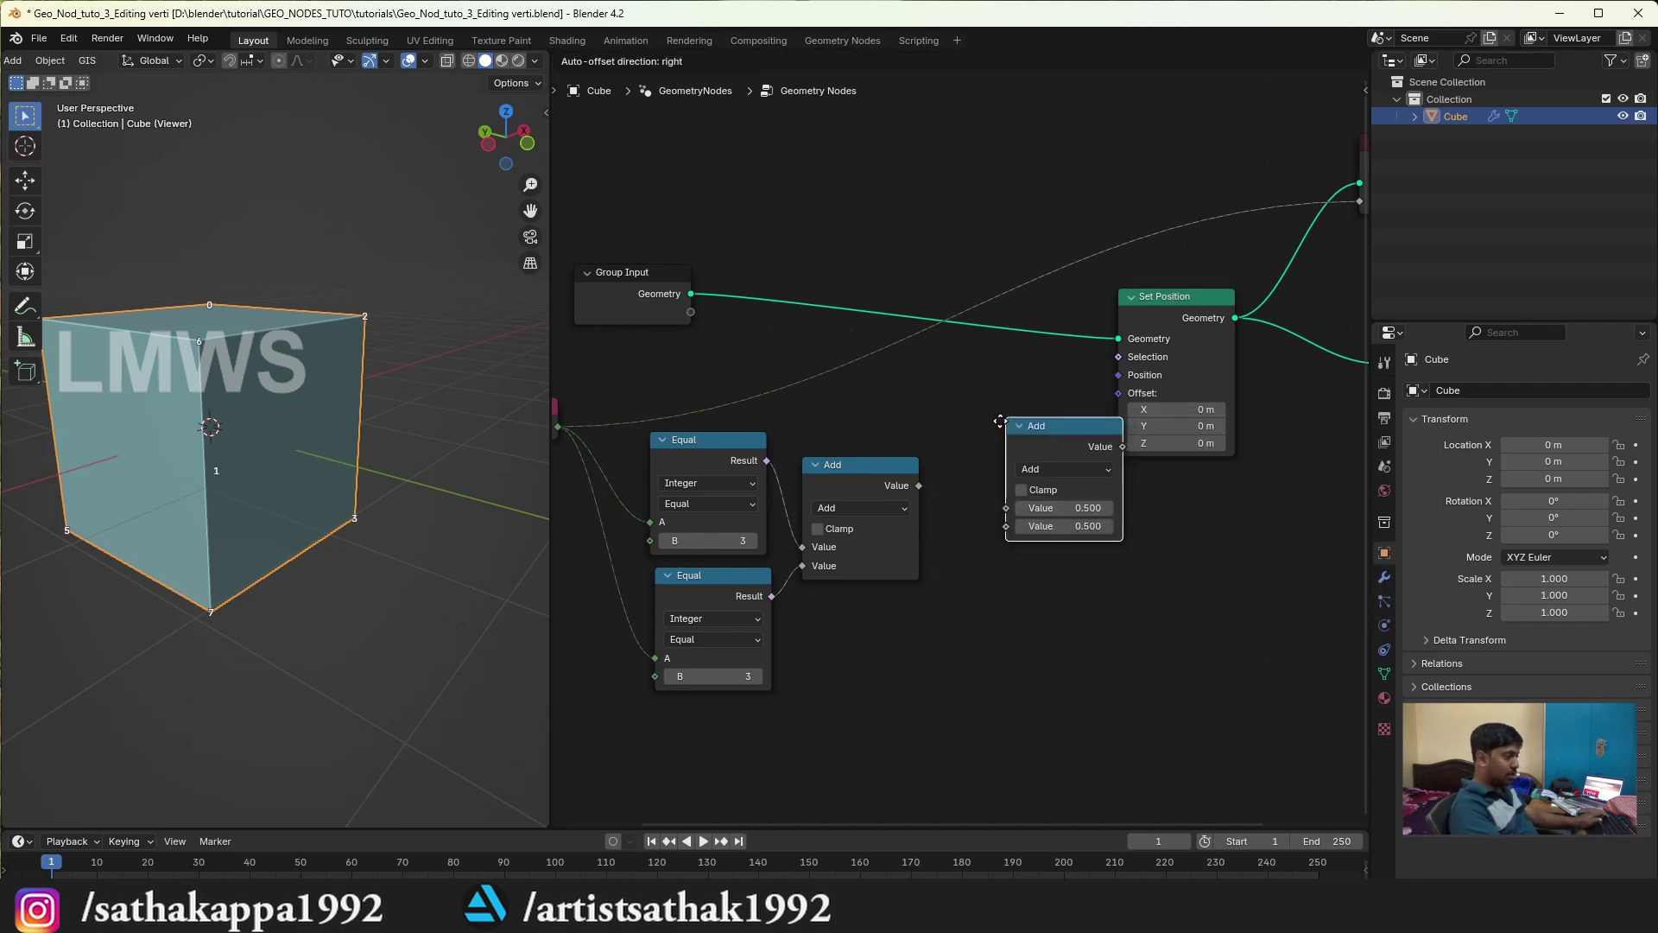
pyautogui.click(1000, 420)
pyautogui.scroll(-2, 1000, 421)
pyautogui.moveTo(1080, 362); pyautogui.dragTo(847, 340, button='middle')
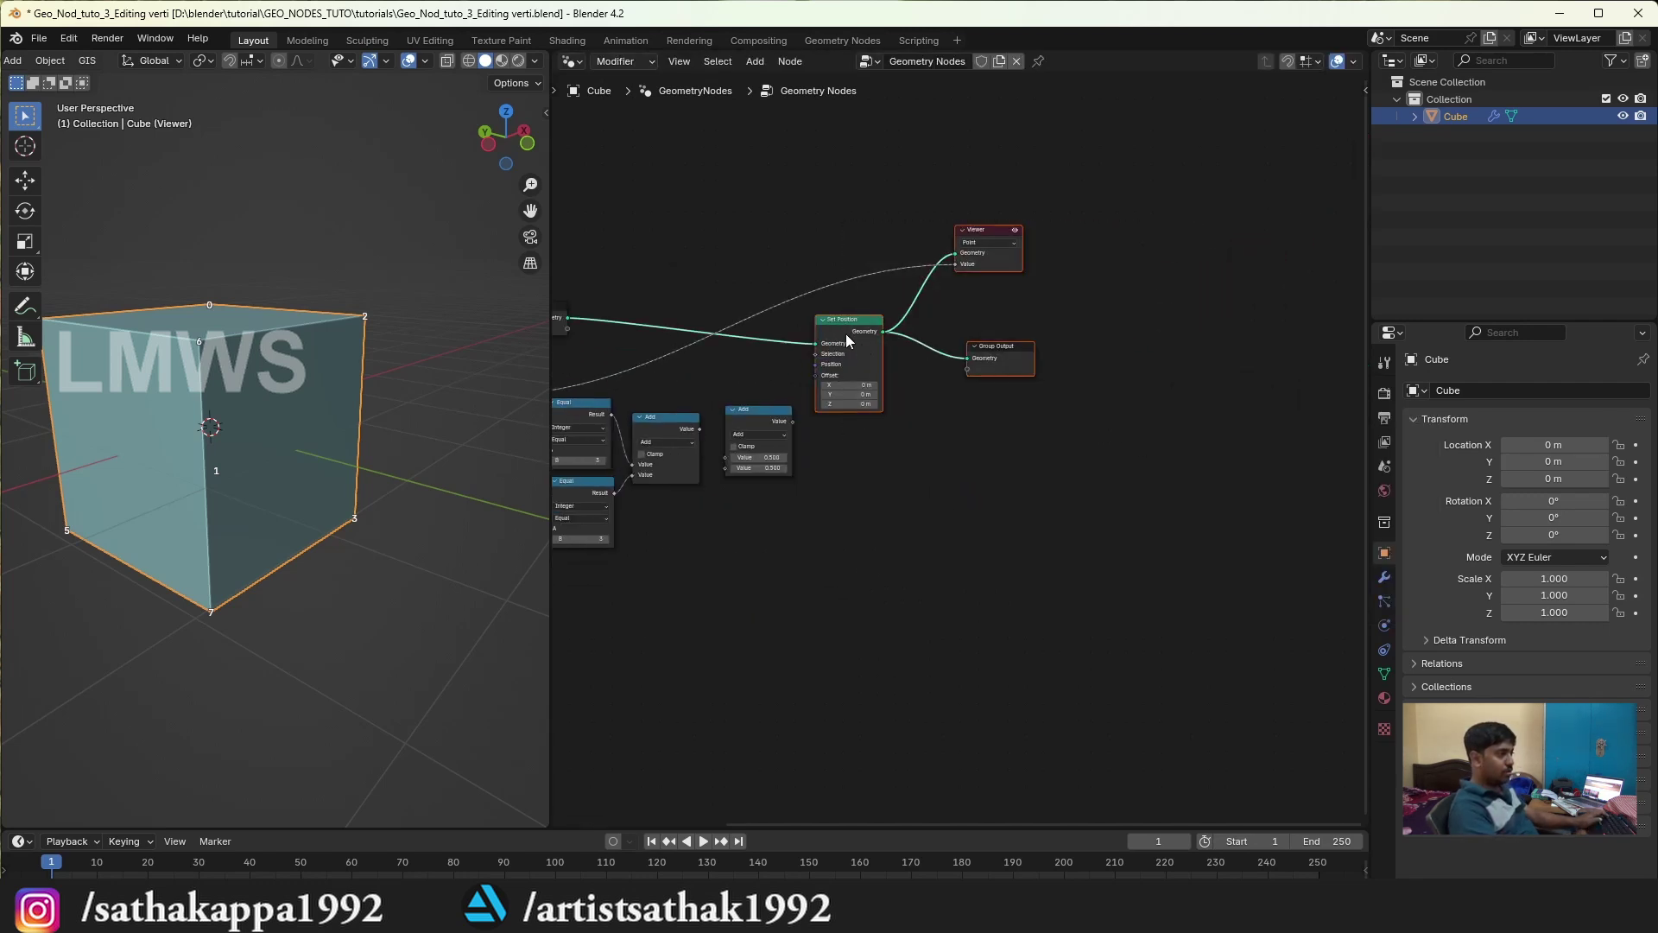
pyautogui.scroll(3, 848, 339)
pyautogui.moveTo(967, 518); pyautogui.dragTo(878, 513, button='middle')
pyautogui.click(878, 511)
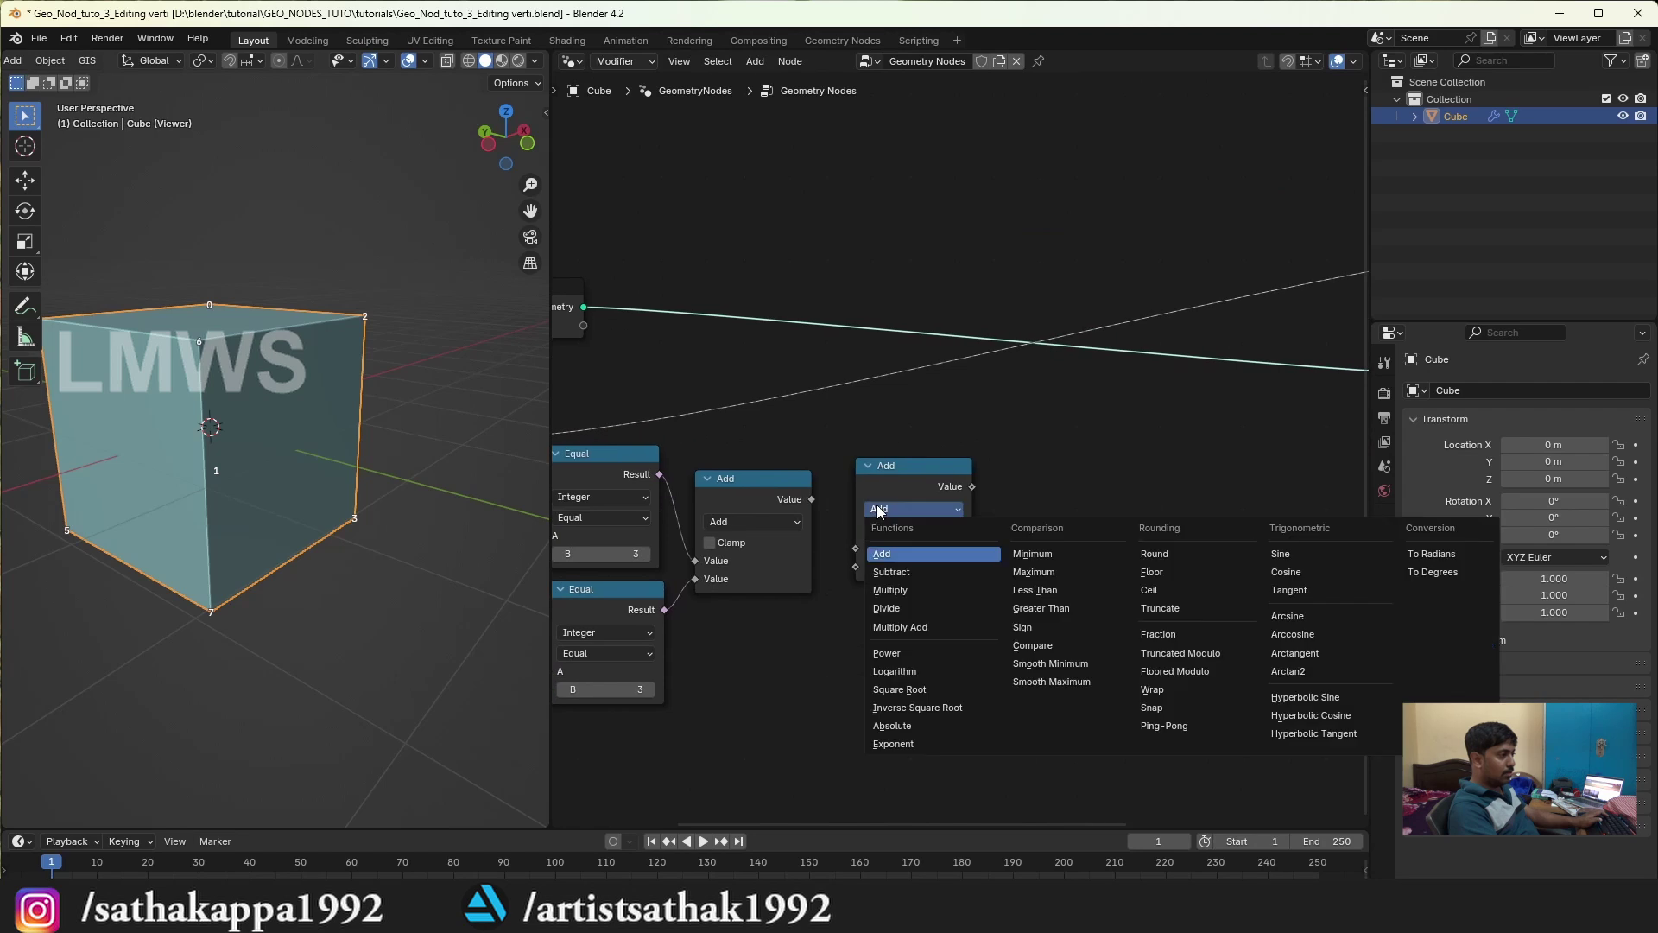
pyautogui.click(890, 590)
pyautogui.moveTo(812, 499); pyautogui.dragTo(856, 548)
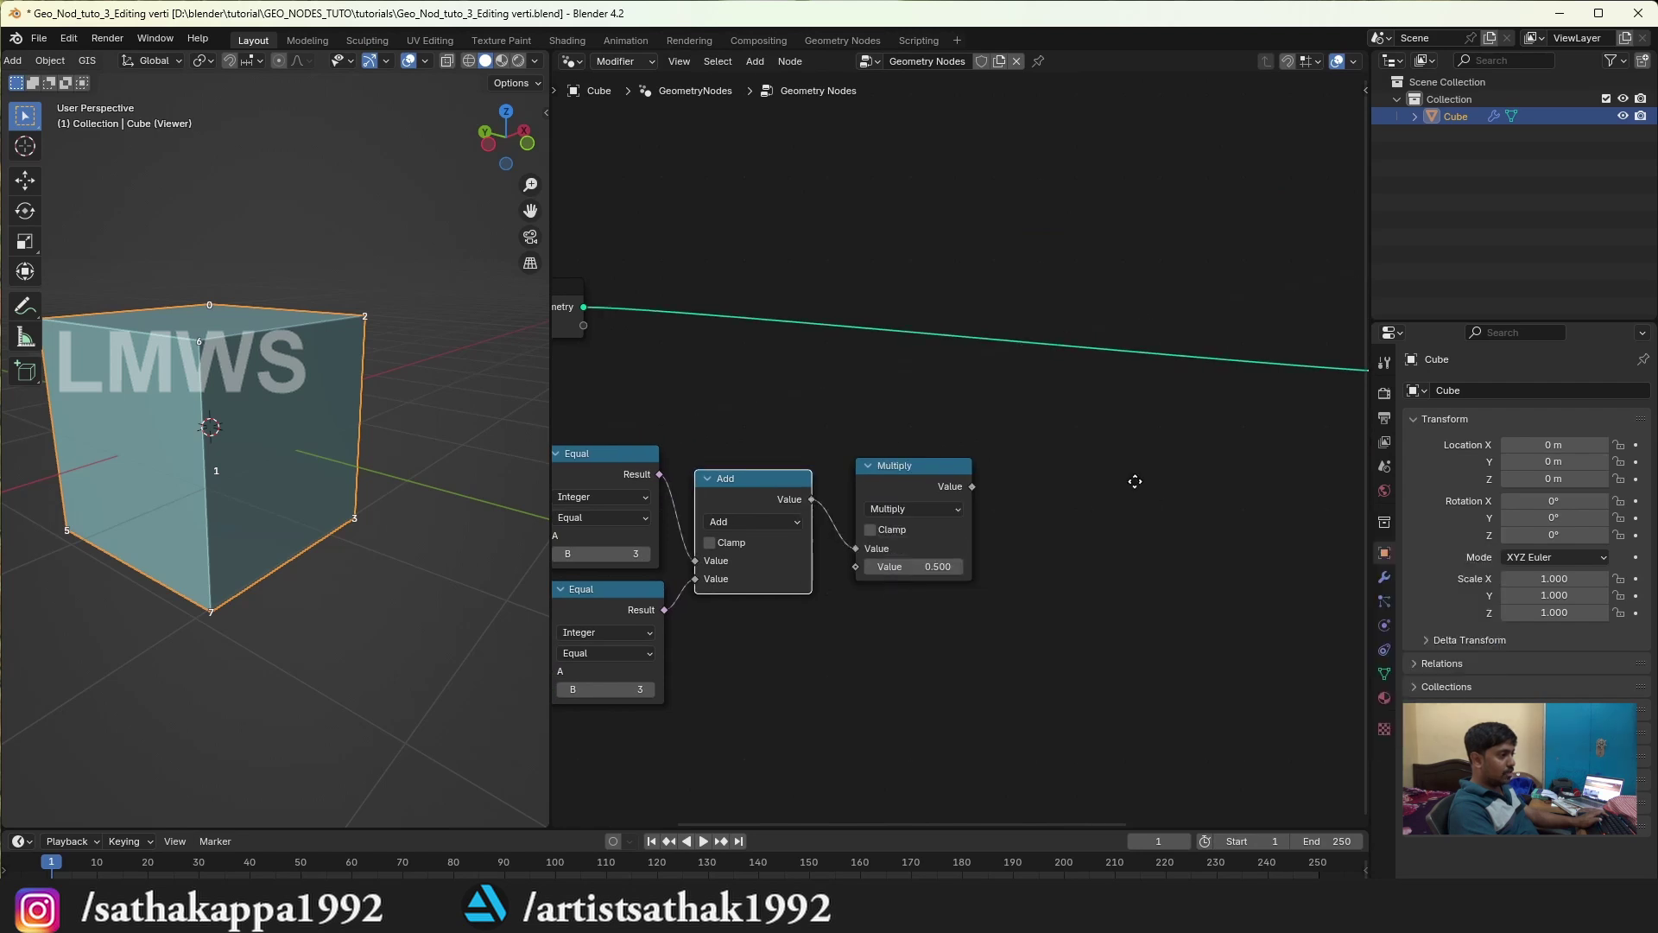
pyautogui.scroll(-1, 1135, 481)
pyautogui.moveTo(1135, 481); pyautogui.dragTo(1028, 499, button='middle')
# Step: Add a Combine XYZ node taking Multiply into Z and driving Set Position's Offset
pyautogui.hotkey('shift', 'a')
pyautogui.write('c')
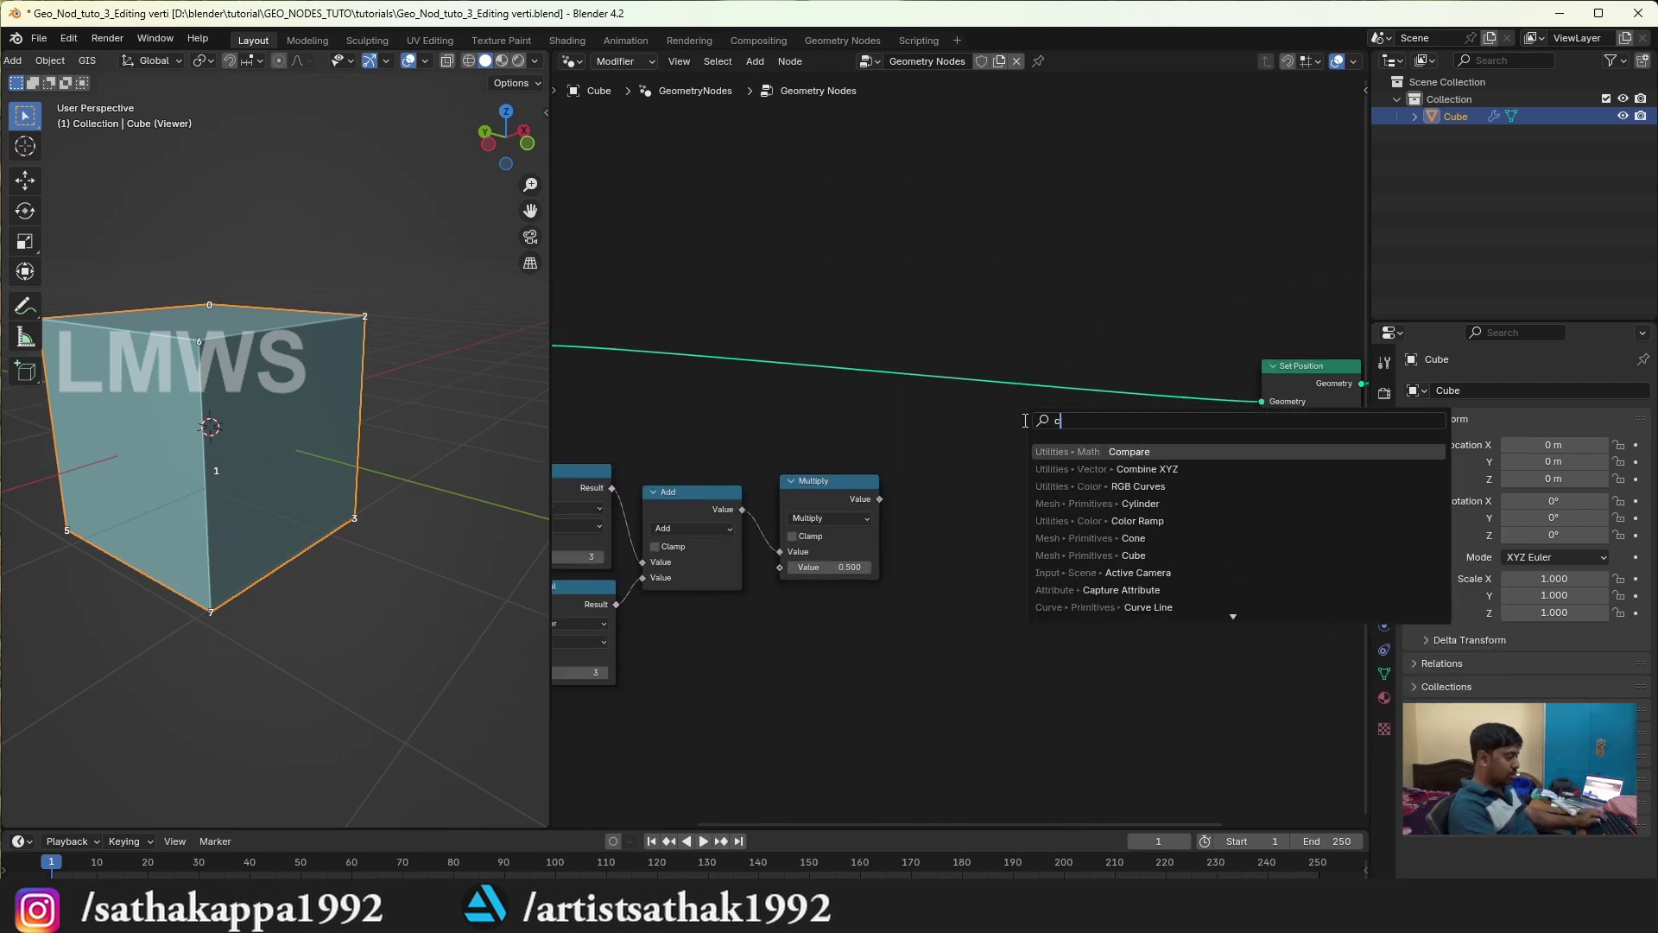
pyautogui.write('ombine')
pyautogui.press('Return')
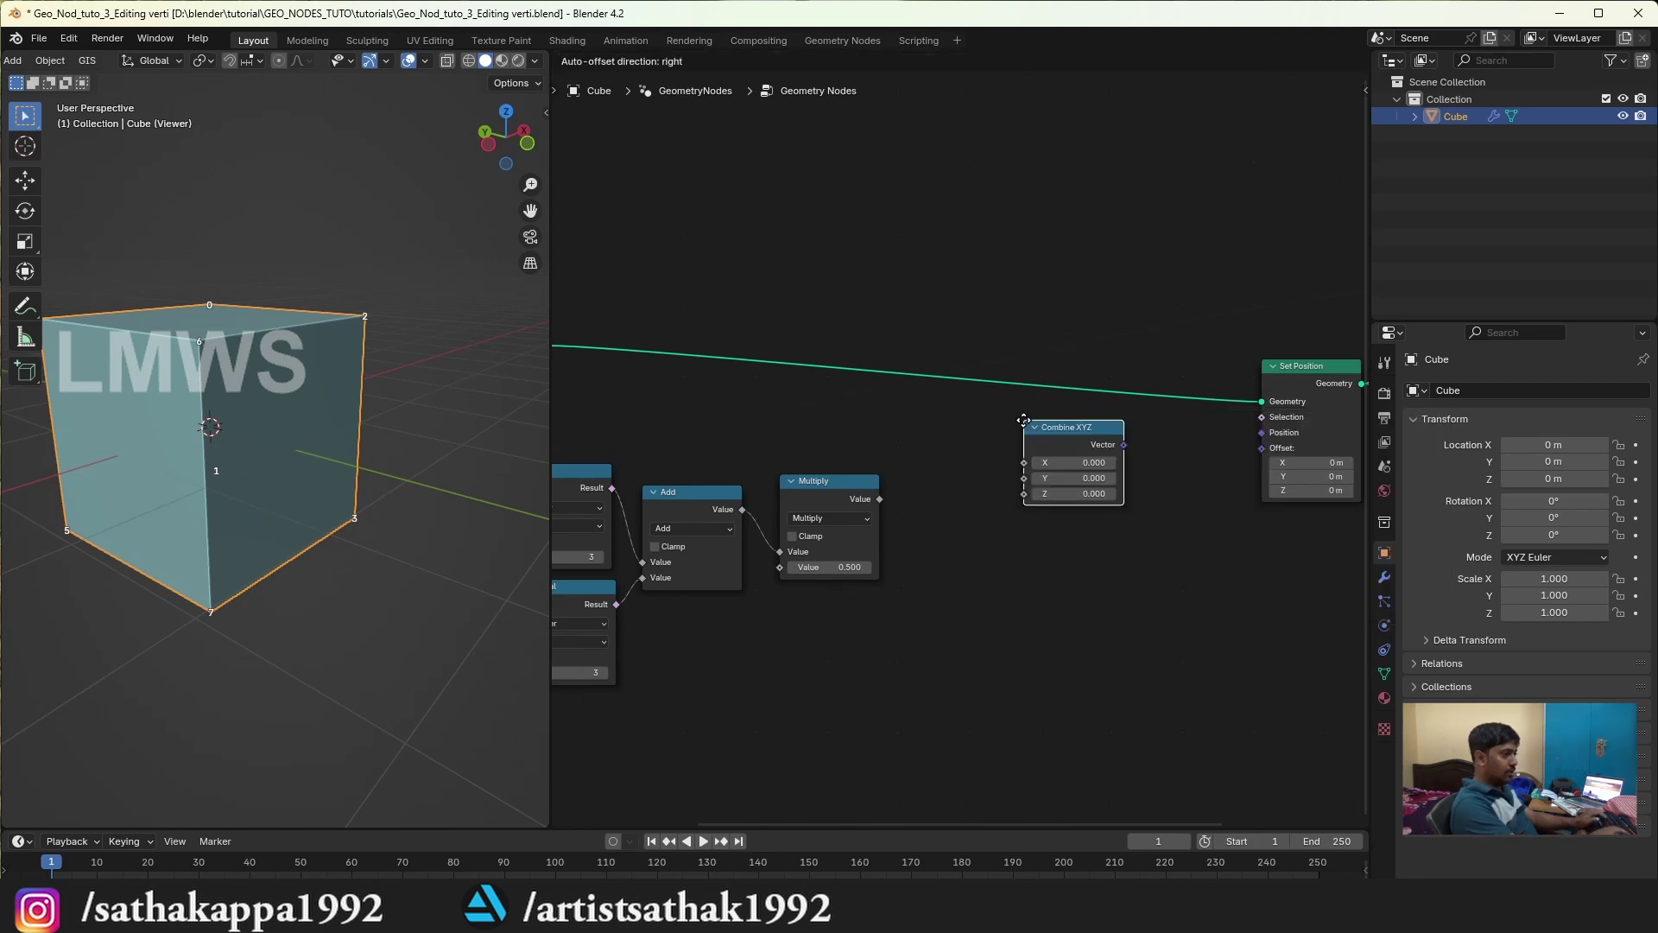
pyautogui.click(948, 446)
pyautogui.moveTo(879, 499); pyautogui.dragTo(948, 519)
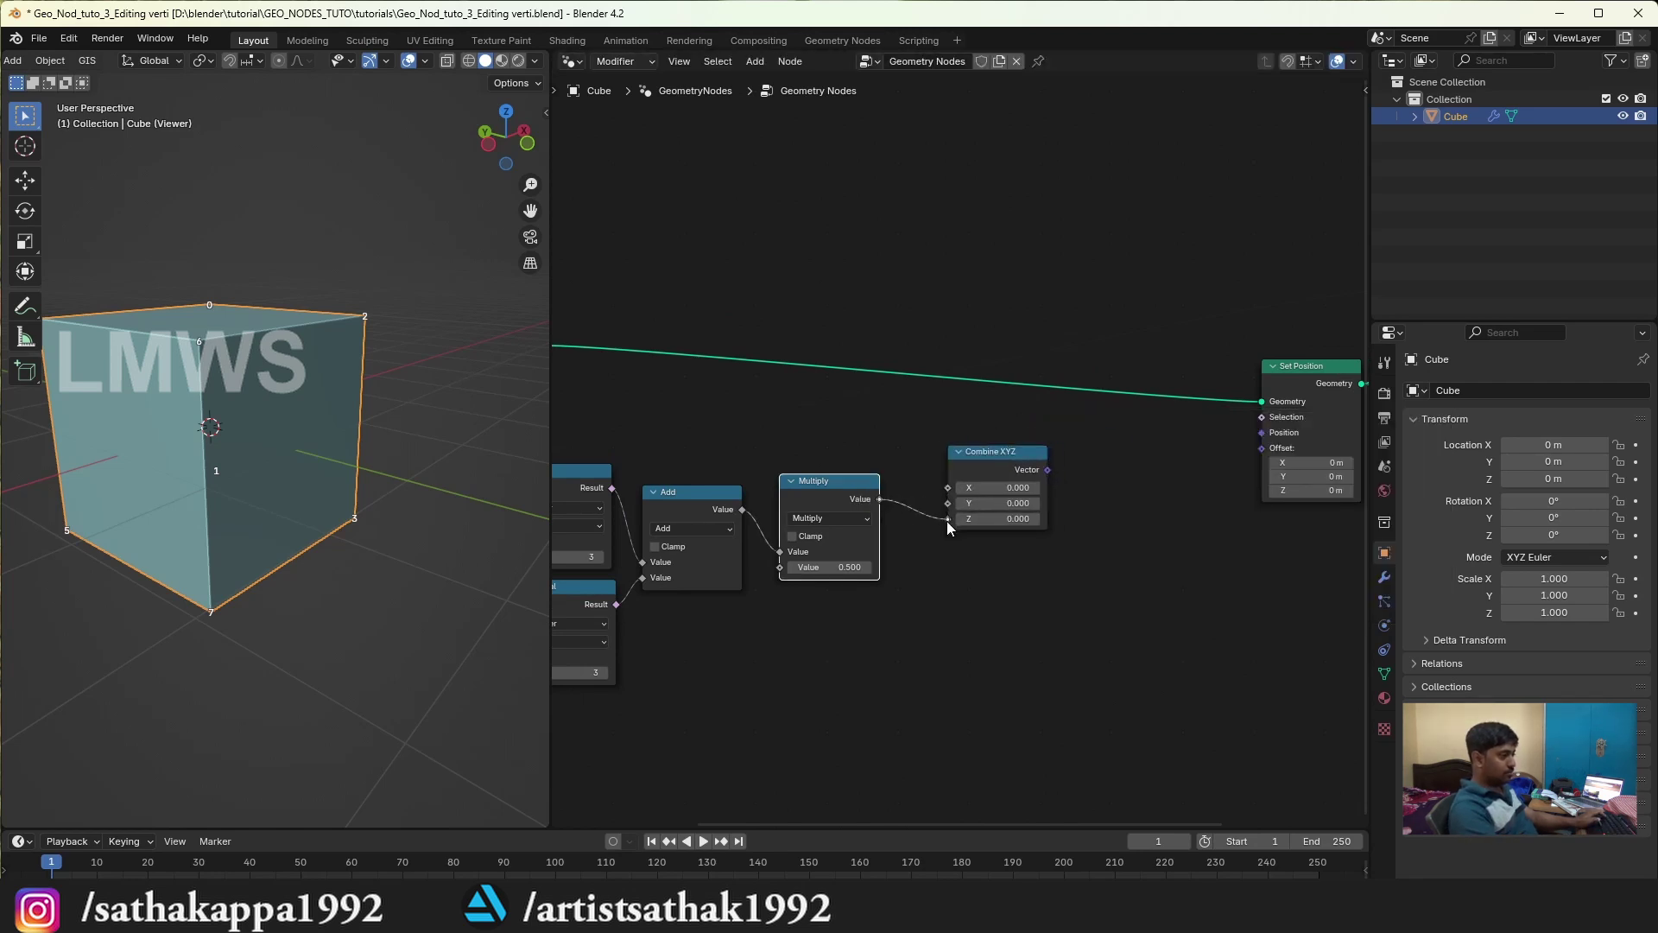
pyautogui.moveTo(1047, 468); pyautogui.dragTo(1260, 448)
pyautogui.moveTo(354, 445)
pyautogui.mouseDown(button='middle')
pyautogui.moveTo(131, 407)
pyautogui.moveTo(302, 480)
pyautogui.moveTo(351, 573)
pyautogui.mouseUp(button='middle')
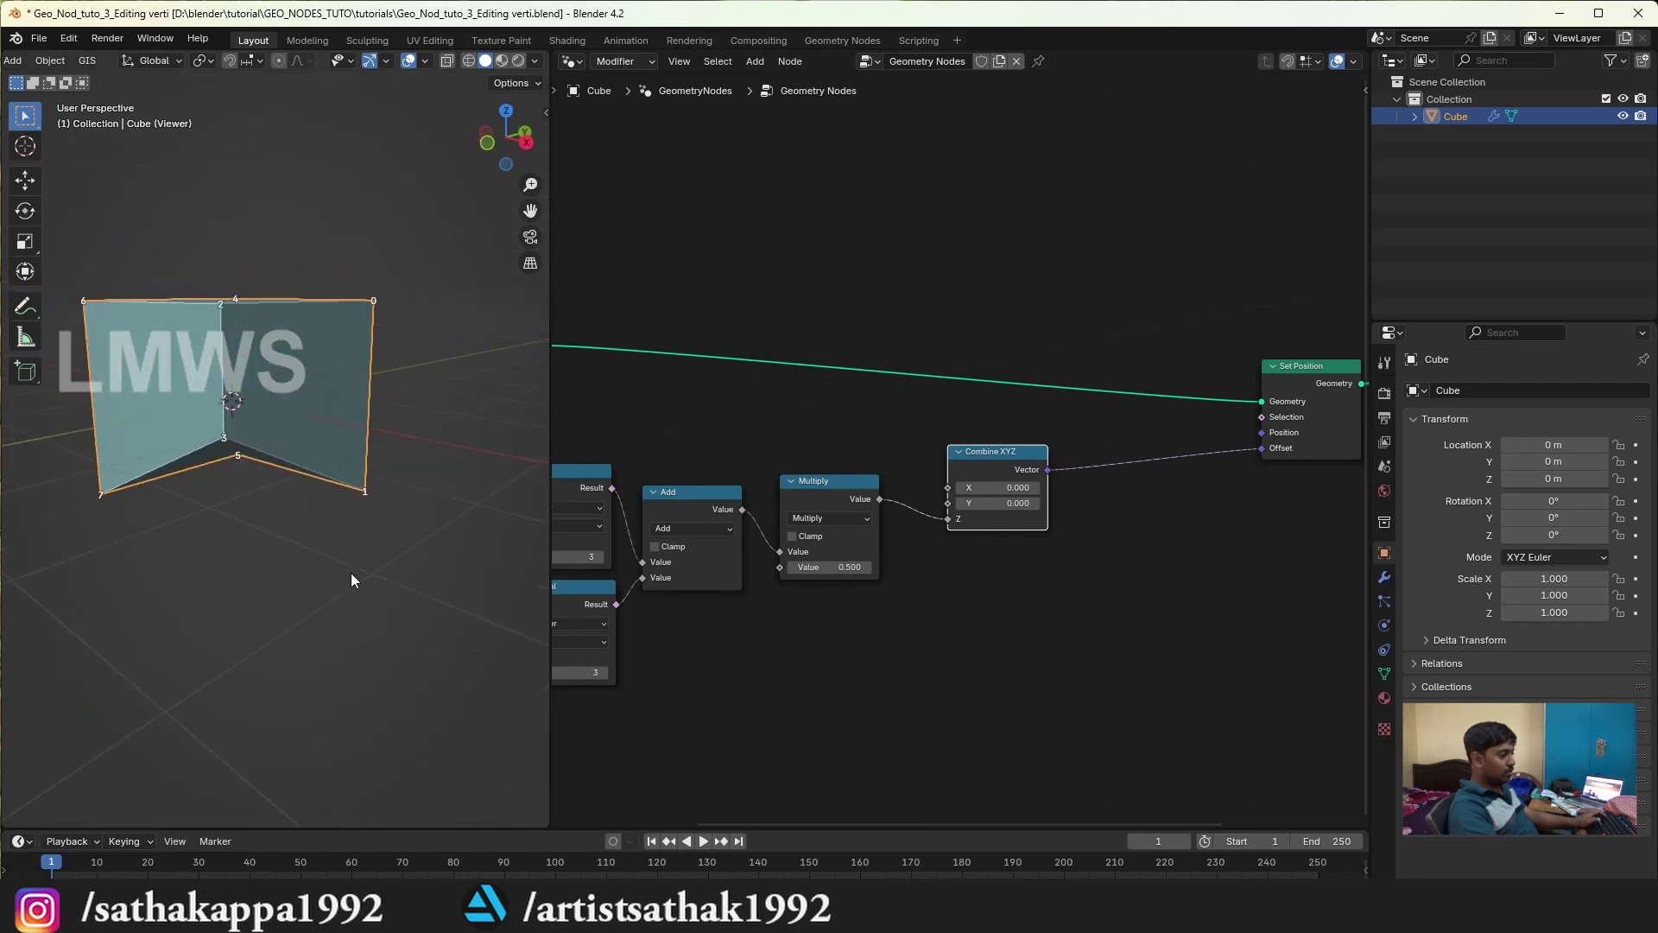
pyautogui.keyDown('ctrl'); pyautogui.scroll(2, 873, 562); pyautogui.keyUp('ctrl')
pyautogui.scroll(1, 888, 588)
pyautogui.scroll(1, 889, 588)
pyautogui.moveTo(291, 489); pyautogui.dragTo(388, 501, button='middle')
# Step: Set the lower Equal's B to 7 and drag the Multiply factor to -2.400
pyautogui.click(809, 699)
pyautogui.write('7')
pyautogui.press('Return')
pyautogui.moveTo(198, 561)
pyautogui.mouseDown(button='middle')
pyautogui.moveTo(139, 524)
pyautogui.moveTo(306, 456)
pyautogui.mouseUp(button='middle')
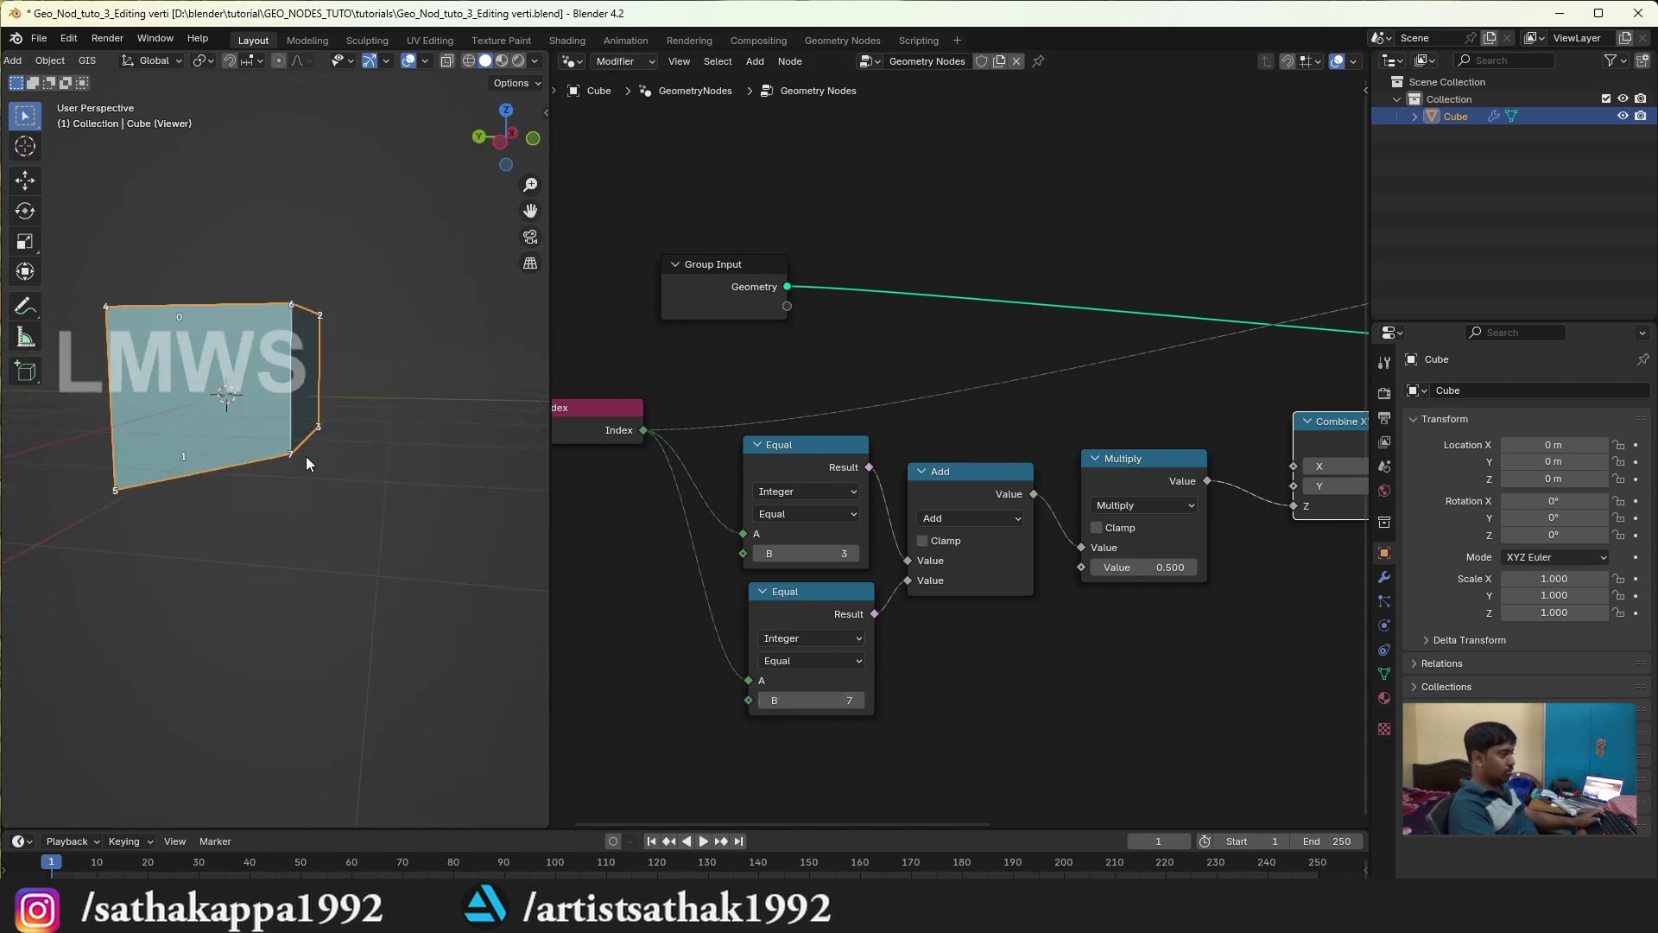
pyautogui.scroll(4, 293, 449)
pyautogui.moveTo(1136, 570)
pyautogui.mouseDown()
pyautogui.moveTo(993, 570)
pyautogui.moveTo(1148, 570)
pyautogui.mouseUp()
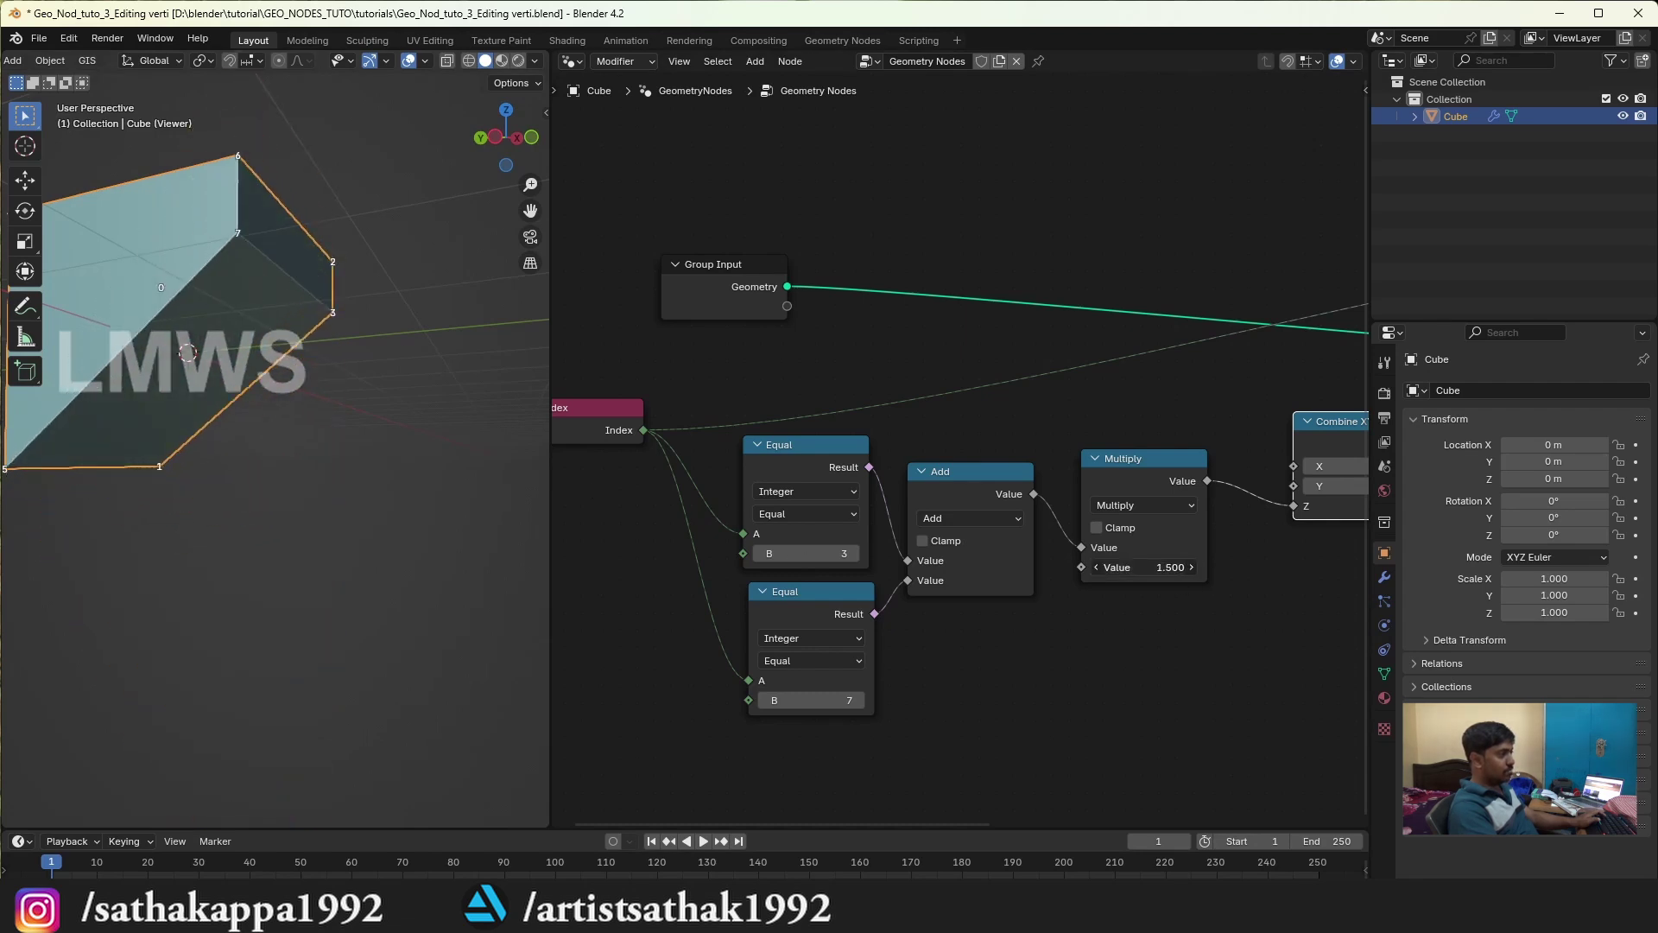
pyautogui.moveTo(1148, 570); pyautogui.dragTo(1019, 570)
pyautogui.moveTo(421, 472)
pyautogui.mouseDown(button='middle')
pyautogui.moveTo(395, 445)
pyautogui.moveTo(329, 546)
pyautogui.moveTo(323, 515)
pyautogui.mouseUp(button='middle')
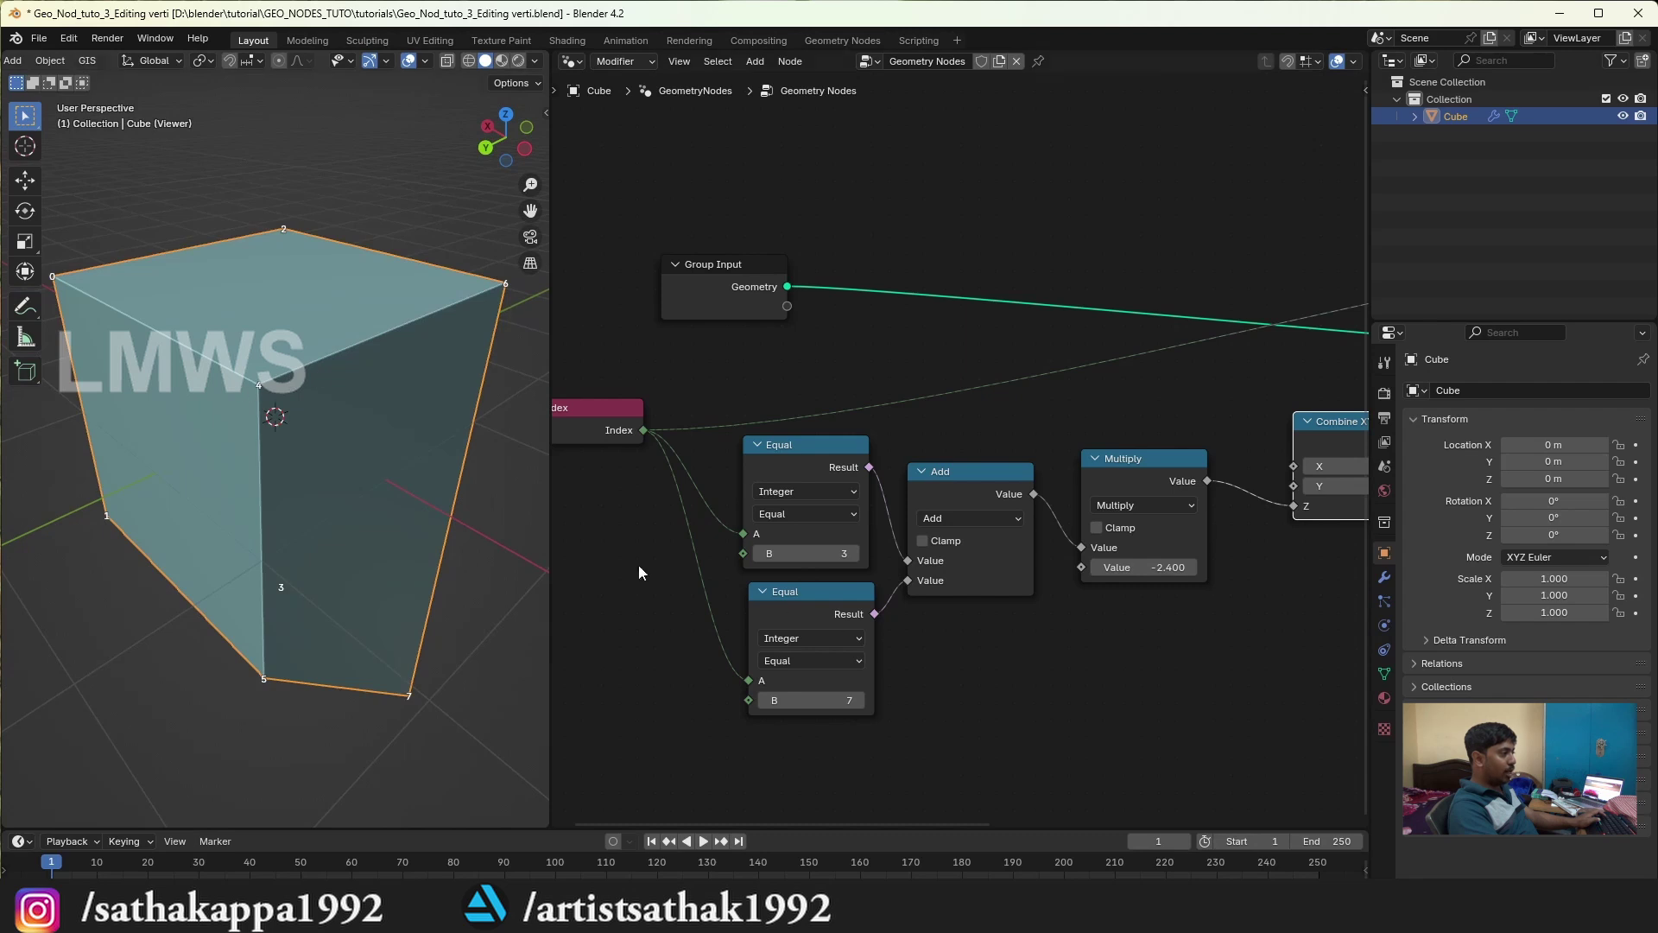
# Step: Set the Equal comparisons to 4 and 6, then weaken the Multiply factor toward -0.500
pyautogui.click(830, 554)
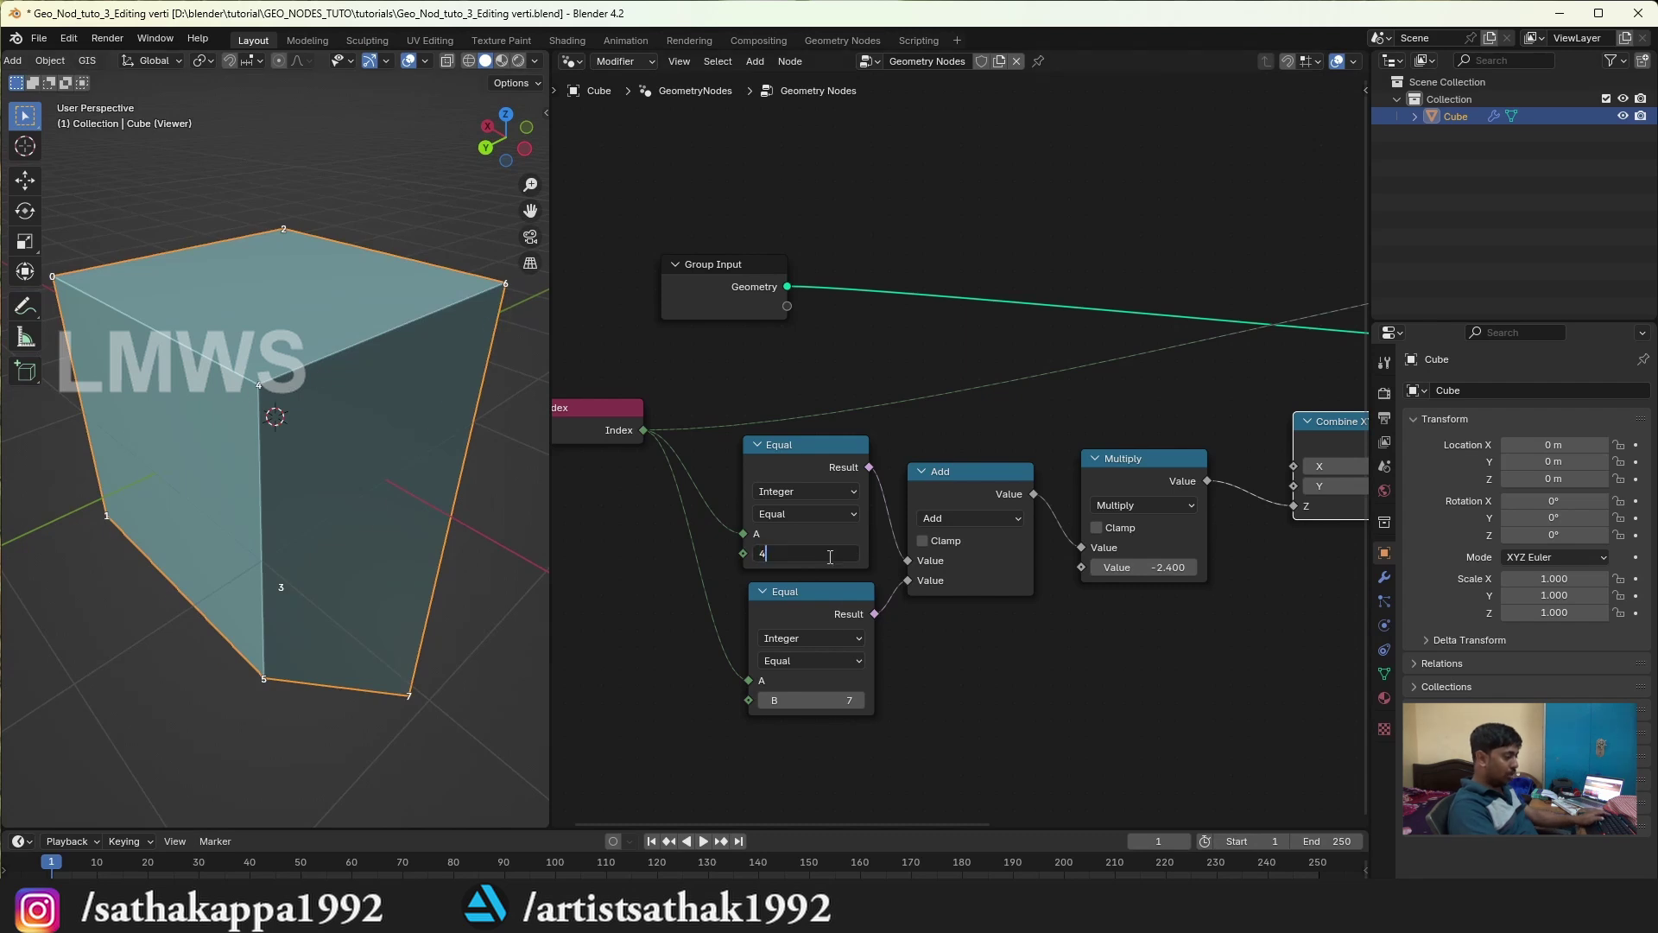
pyautogui.press('Return')
pyautogui.click(804, 696)
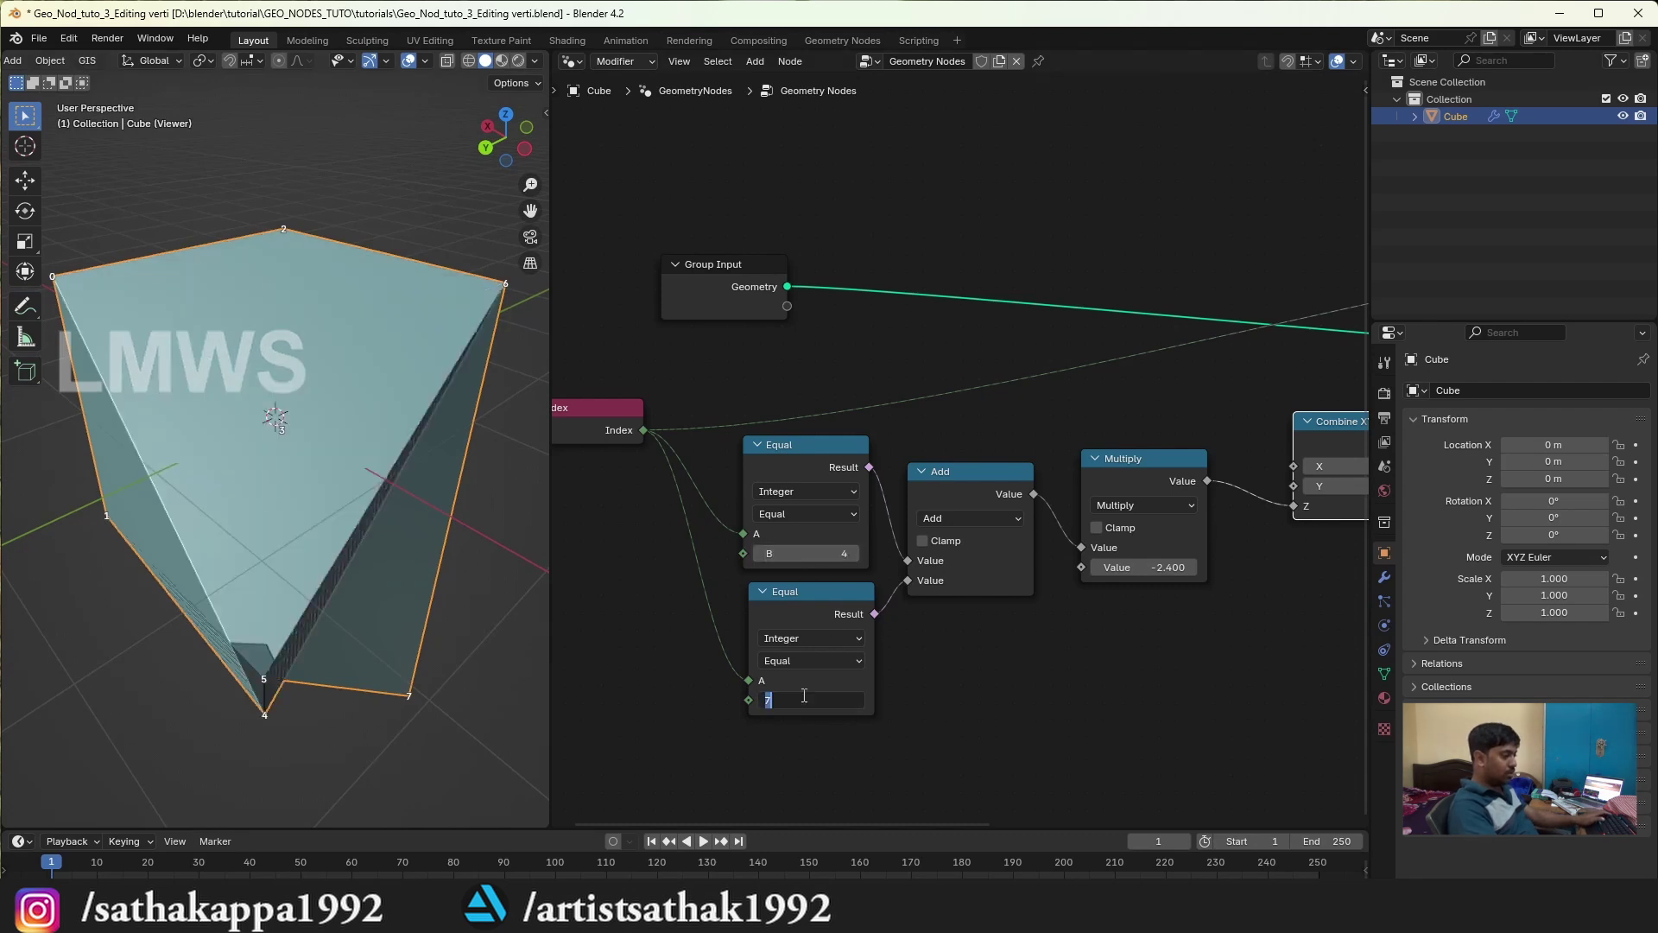
pyautogui.write('6')
pyautogui.press('Return')
pyautogui.moveTo(433, 582); pyautogui.dragTo(373, 526, button='middle')
pyautogui.moveTo(1119, 566)
pyautogui.mouseDown()
pyautogui.moveTo(1192, 567)
pyautogui.moveTo(1123, 567)
pyautogui.mouseUp()
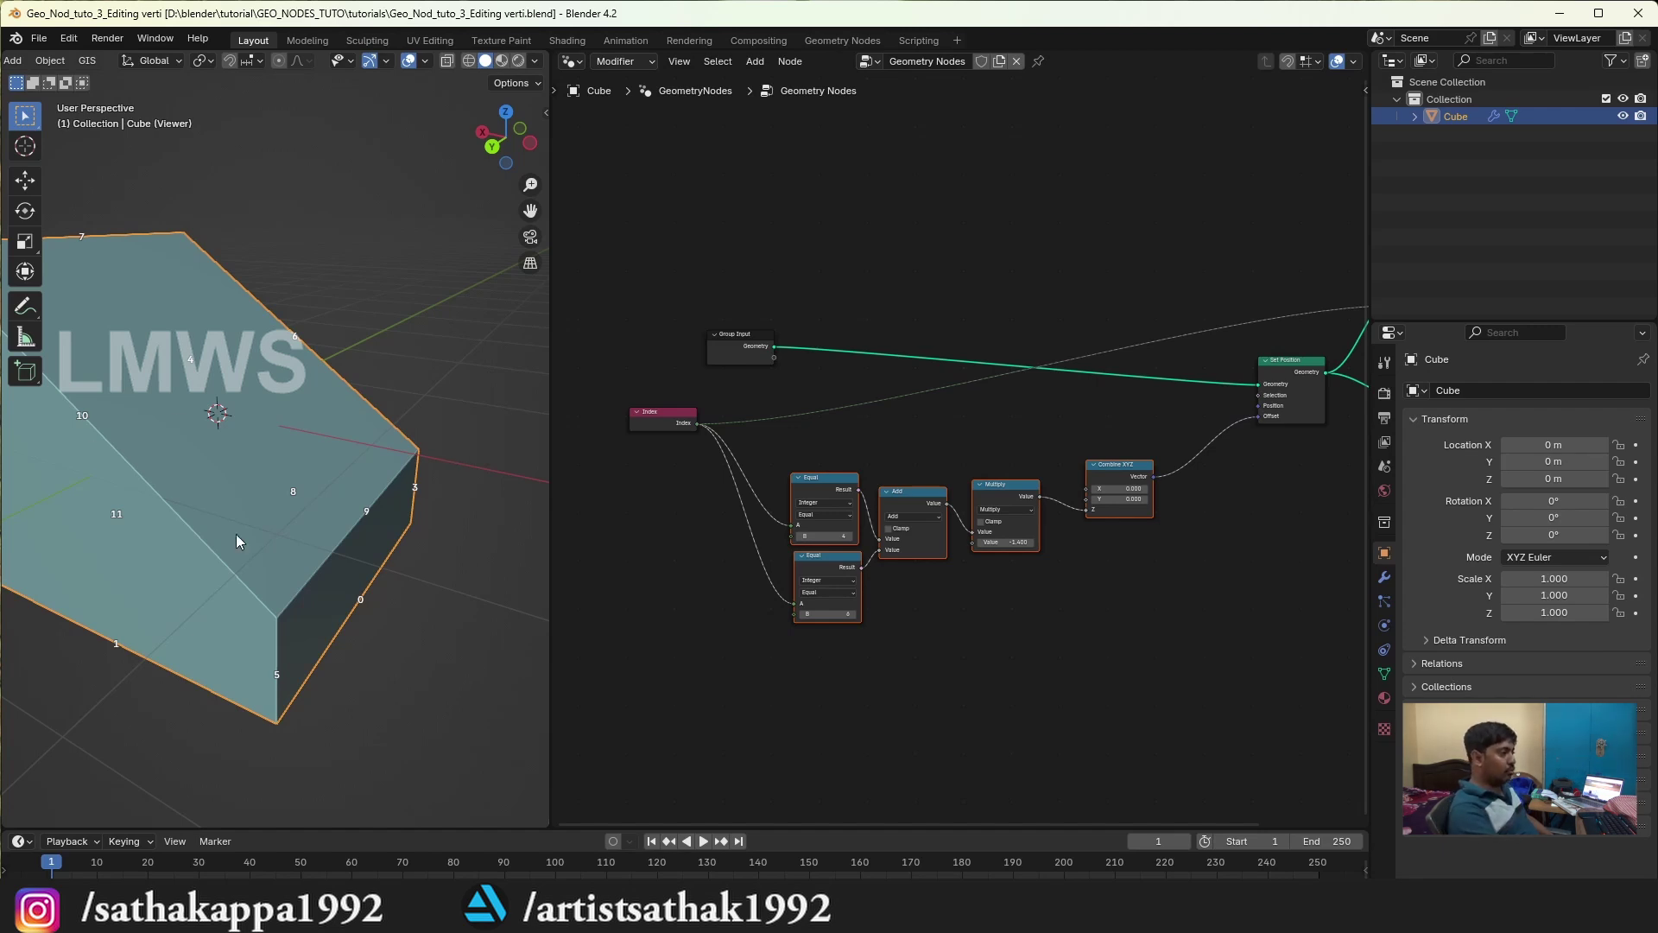
# Step: Tidy the Index and upper Equal nodes and cut the Add-to-Multiply link
pyautogui.moveTo(665, 414); pyautogui.dragTo(645, 395)
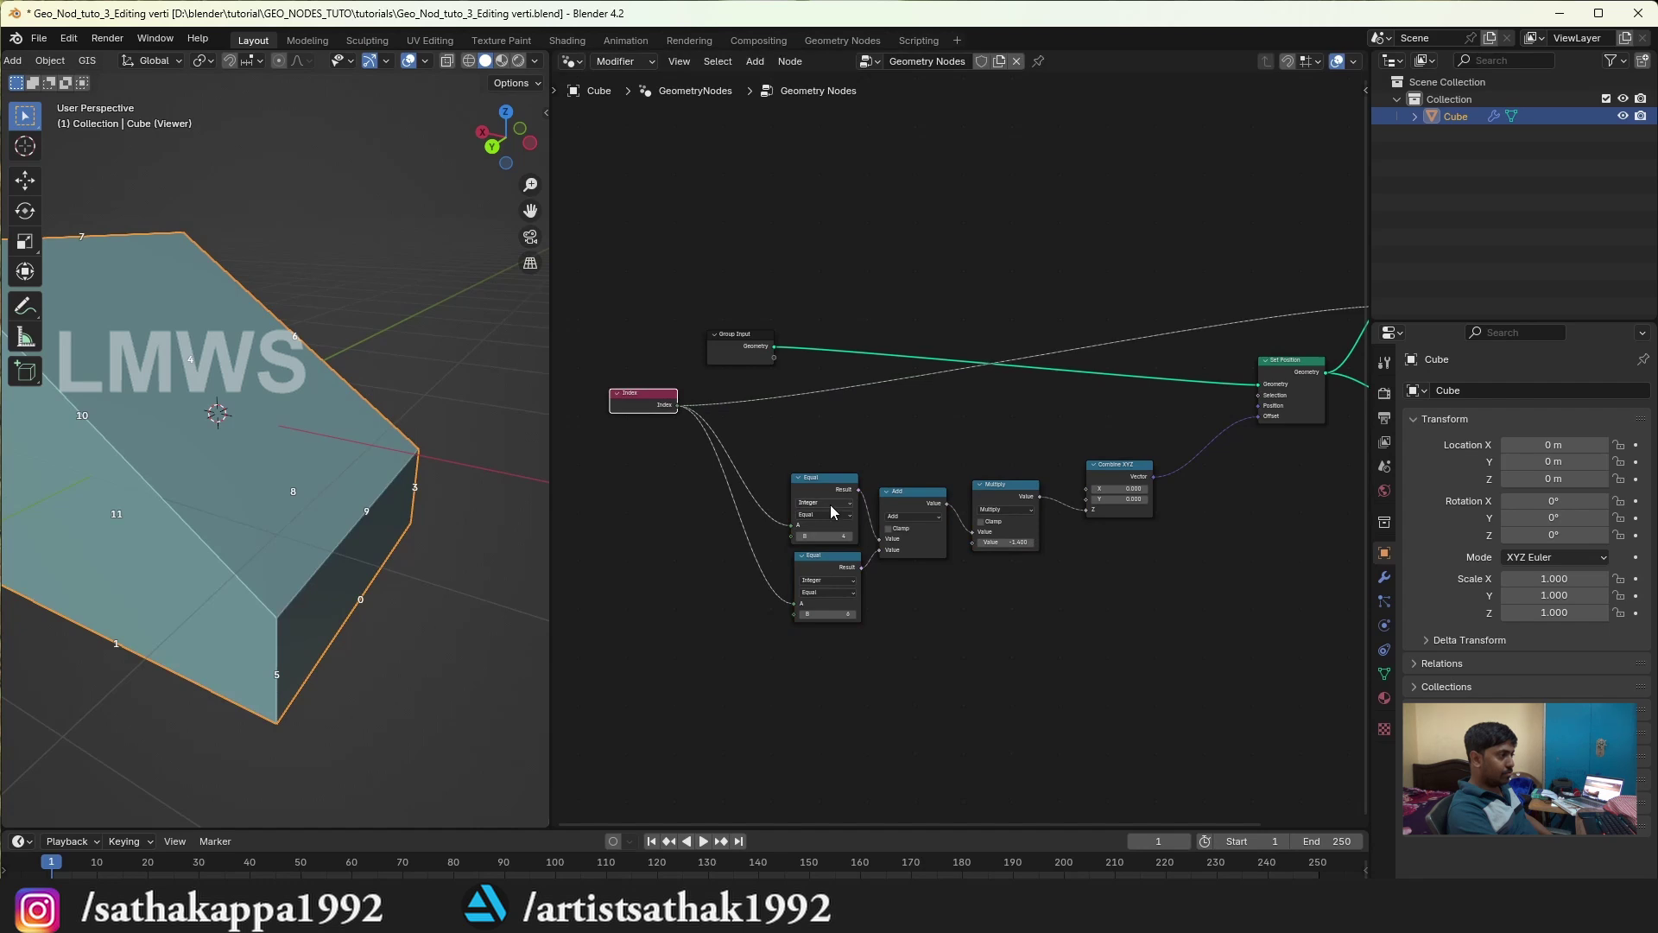
pyautogui.moveTo(825, 483); pyautogui.dragTo(812, 458)
pyautogui.scroll(2, 876, 486)
pyautogui.moveTo(1024, 546); pyautogui.dragTo(990, 474, button='middle')
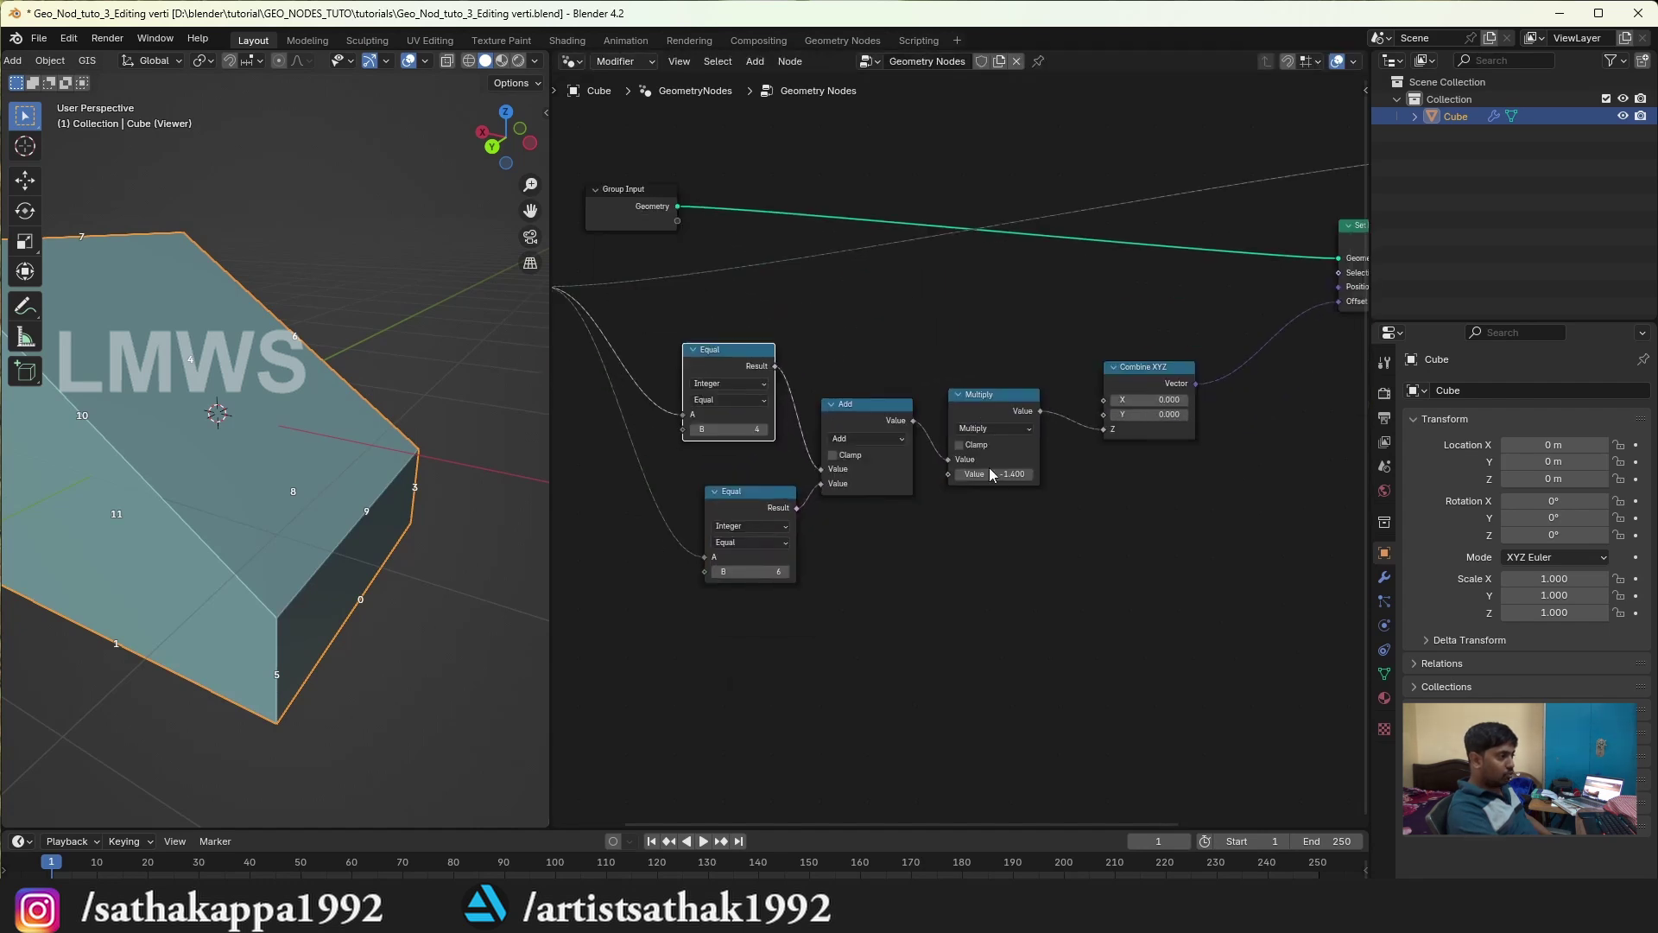
pyautogui.moveTo(947, 460); pyautogui.dragTo(928, 466)
# Step: Move the Multiply and Combine XYZ nodes up and right, then orbit the restored box
pyautogui.moveTo(948, 306); pyautogui.dragTo(1143, 518)
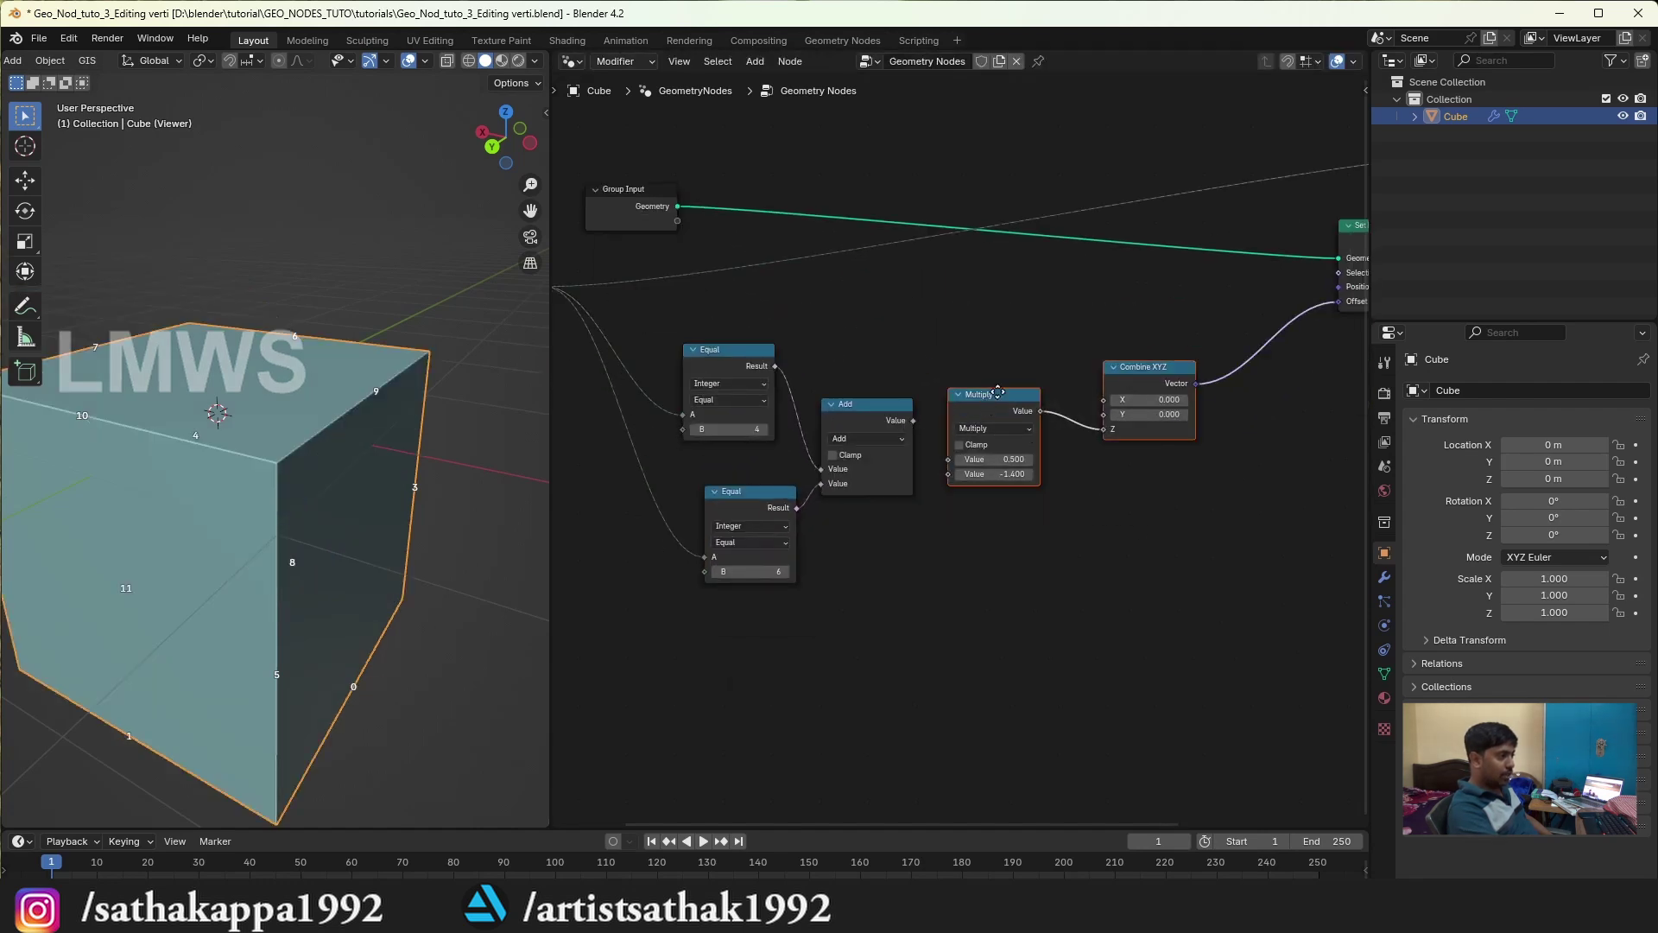
pyautogui.press('g')
pyautogui.click(1037, 362)
pyautogui.moveTo(313, 437)
pyautogui.mouseDown(button='middle')
pyautogui.moveTo(355, 430)
pyautogui.moveTo(338, 435)
pyautogui.mouseUp(button='middle')
pyautogui.scroll(2, 338, 435)
pyautogui.scroll(-3, 339, 435)
pyautogui.moveTo(246, 561)
pyautogui.mouseDown(button='middle')
pyautogui.moveTo(406, 511)
pyautogui.moveTo(448, 531)
pyautogui.moveTo(377, 580)
pyautogui.moveTo(224, 542)
pyautogui.moveTo(135, 468)
pyautogui.mouseUp(button='middle')
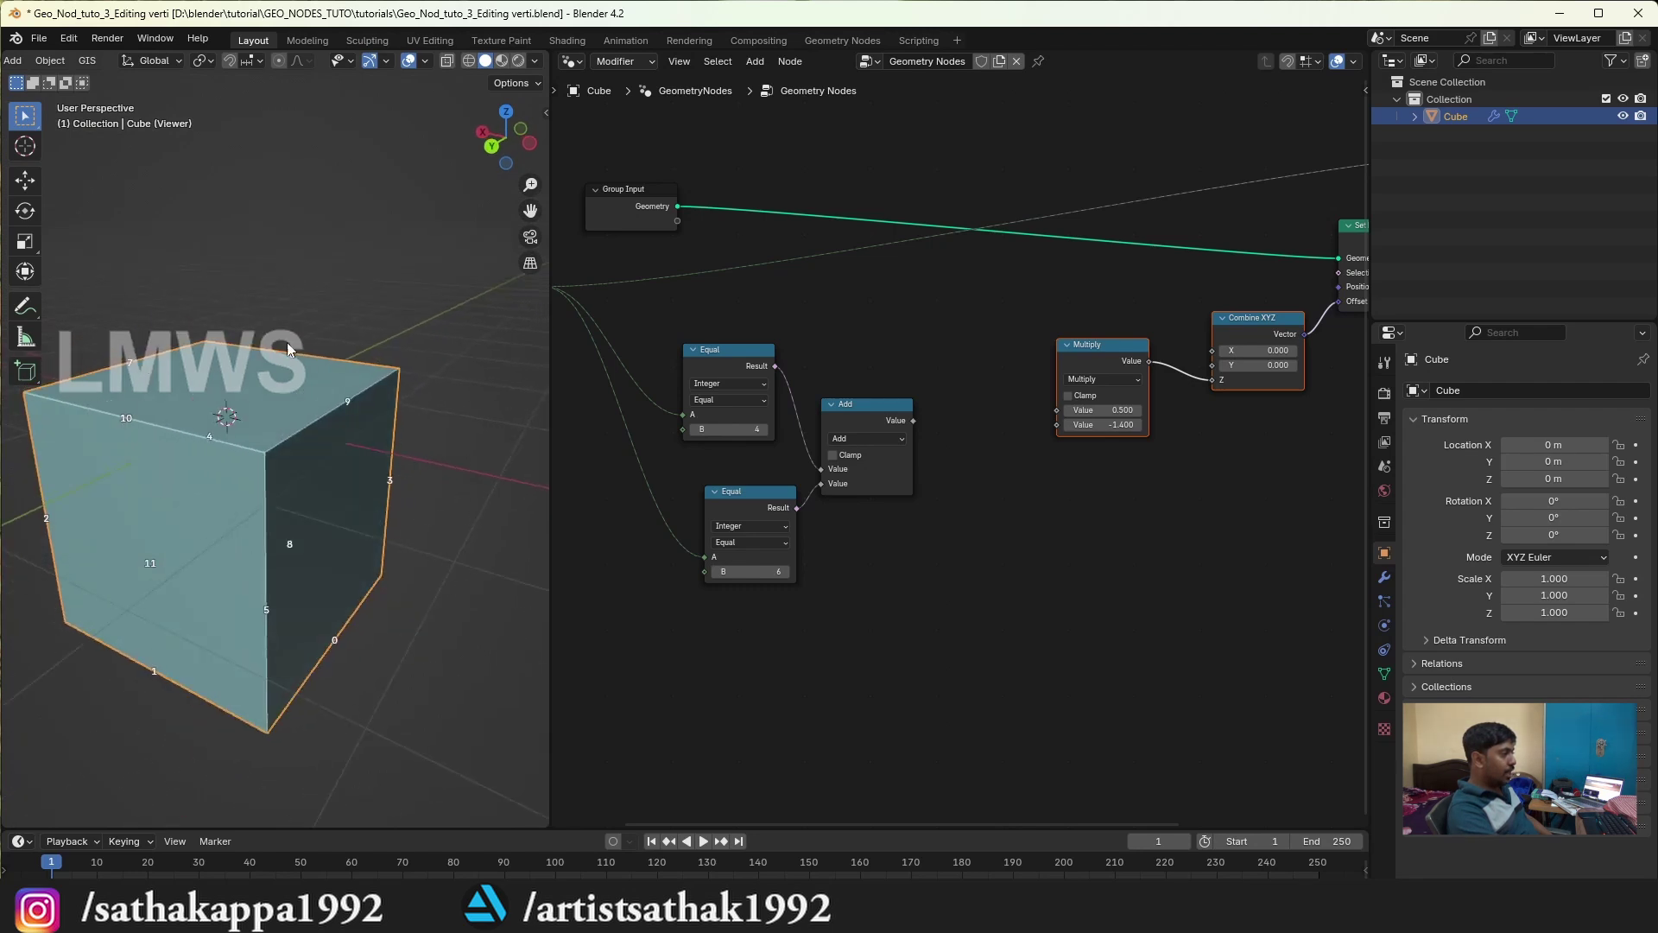
pyautogui.moveTo(205, 442); pyautogui.dragTo(93, 371, button='middle')
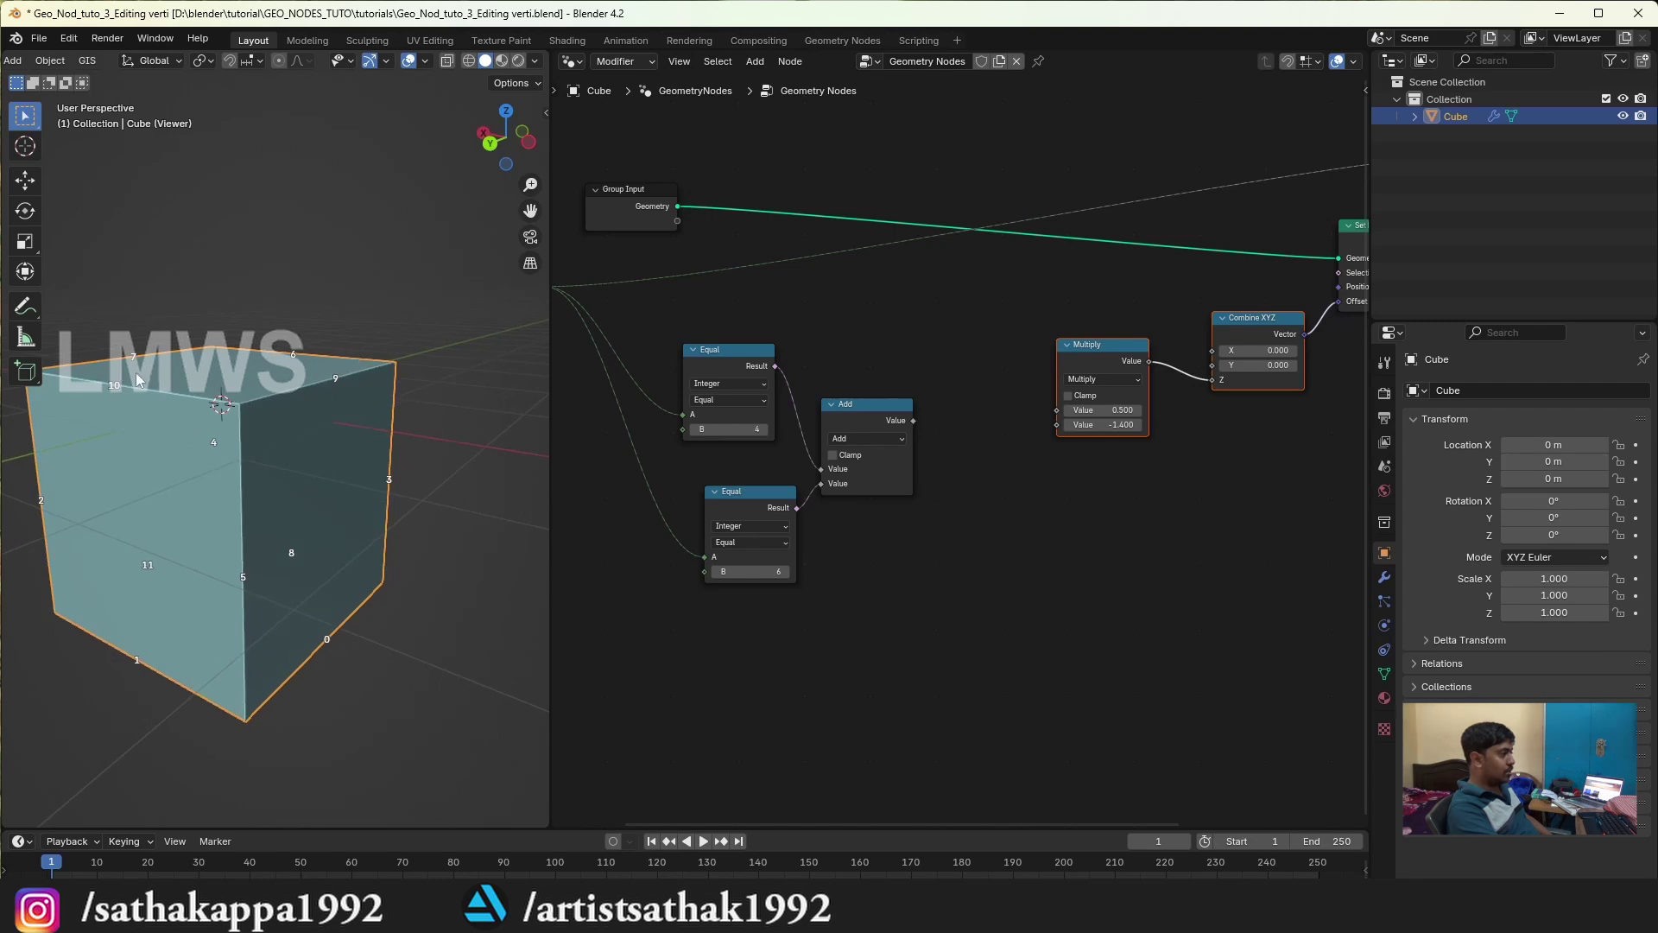
# Step: Duplicate the Equal and Add nodes below and link Index into both new Equal A inputs
pyautogui.moveTo(717, 304); pyautogui.dragTo(868, 669)
pyautogui.hotkey('shift', 'd')
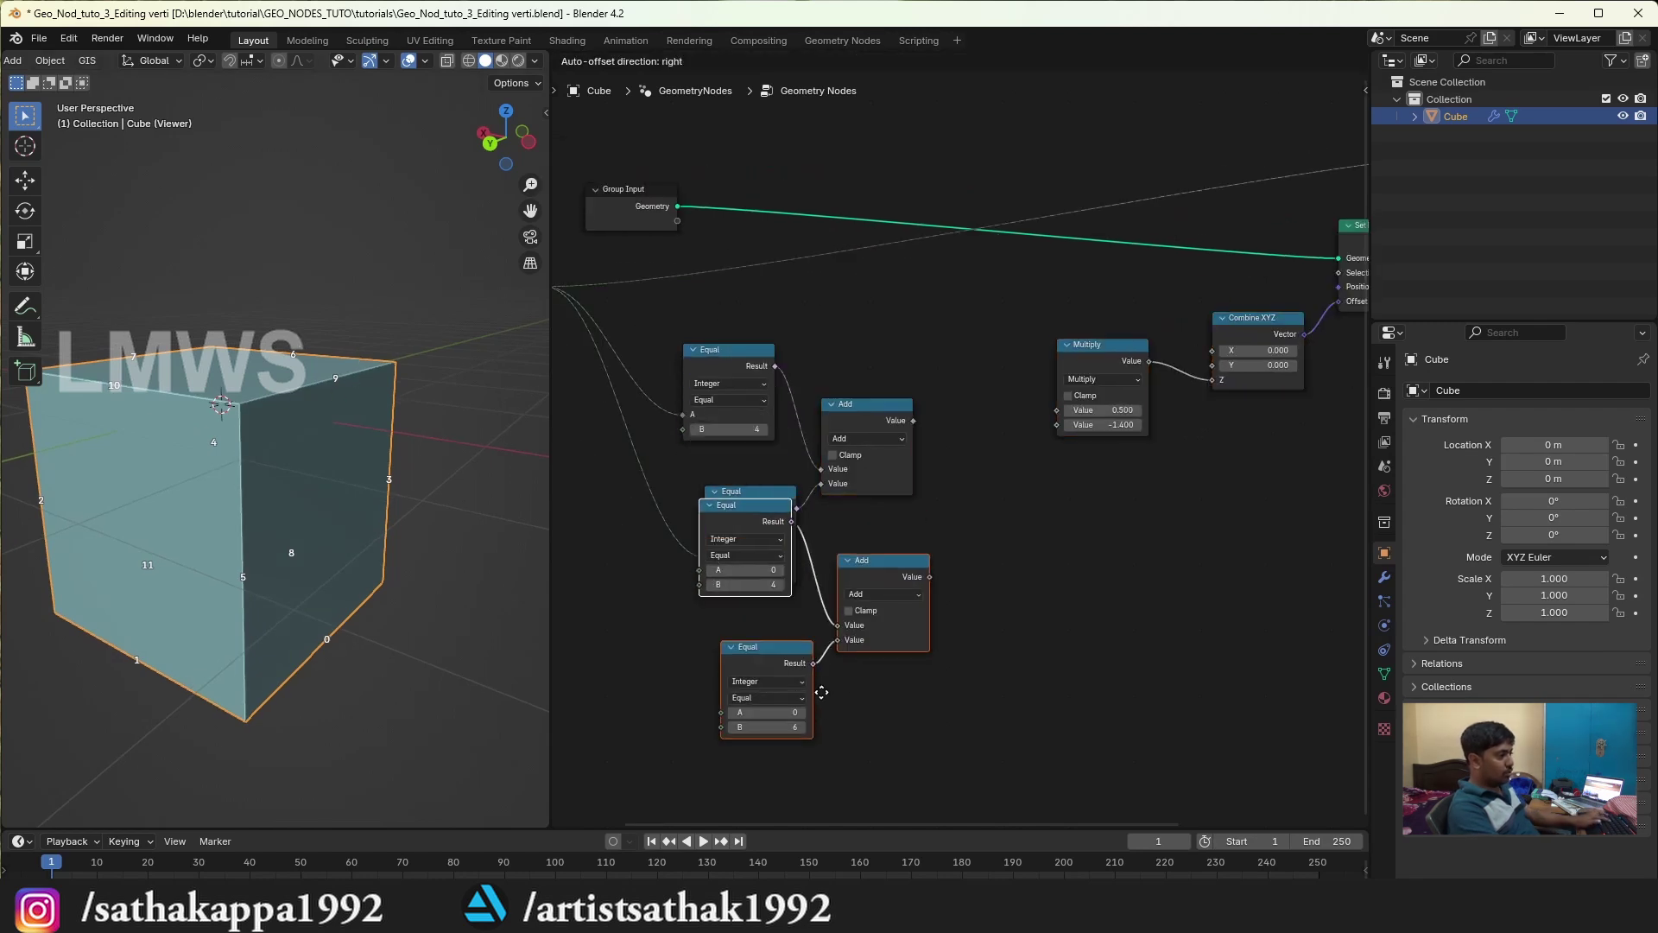
pyautogui.click(816, 686)
pyautogui.moveTo(816, 686); pyautogui.dragTo(945, 604, button='middle')
pyautogui.moveTo(685, 212); pyautogui.dragTo(849, 594)
pyautogui.moveTo(684, 211); pyautogui.dragTo(871, 736)
pyautogui.scroll(1, 874, 733)
pyautogui.scroll(1, 874, 733)
# Step: Set the four Equal nodes' B values to 6, 7, 9 and 10
pyautogui.click(863, 332)
pyautogui.write('6')
pyautogui.press('Return')
pyautogui.click(889, 501)
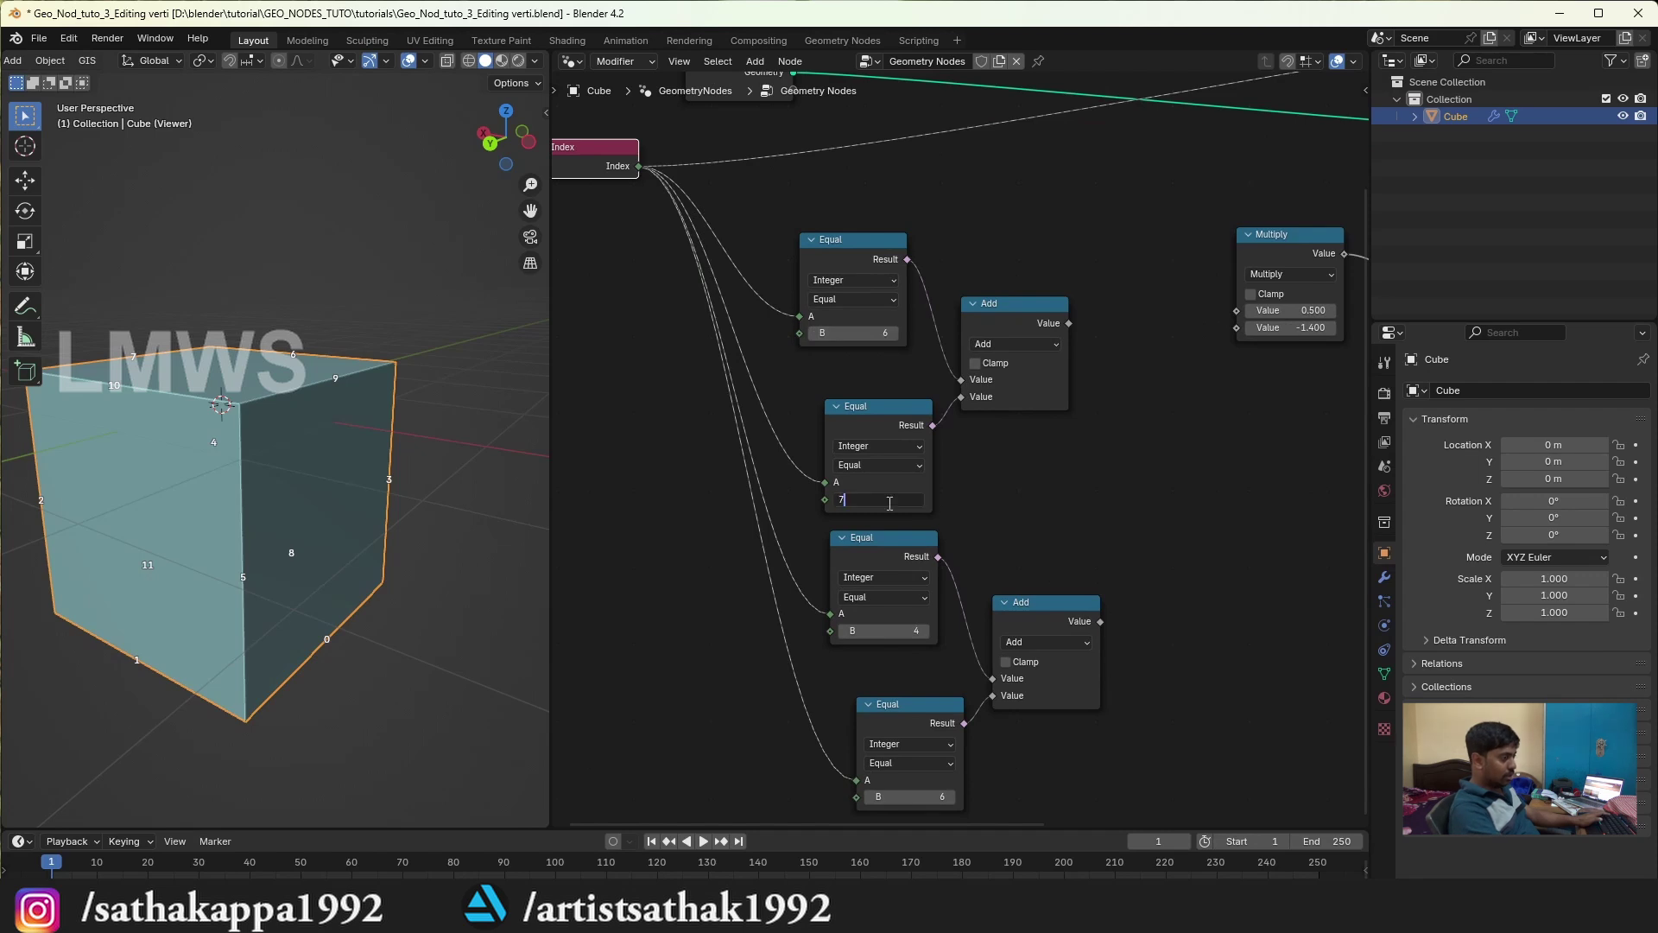
pyautogui.press('Return')
pyautogui.click(890, 631)
pyautogui.write('9')
pyautogui.press('Return')
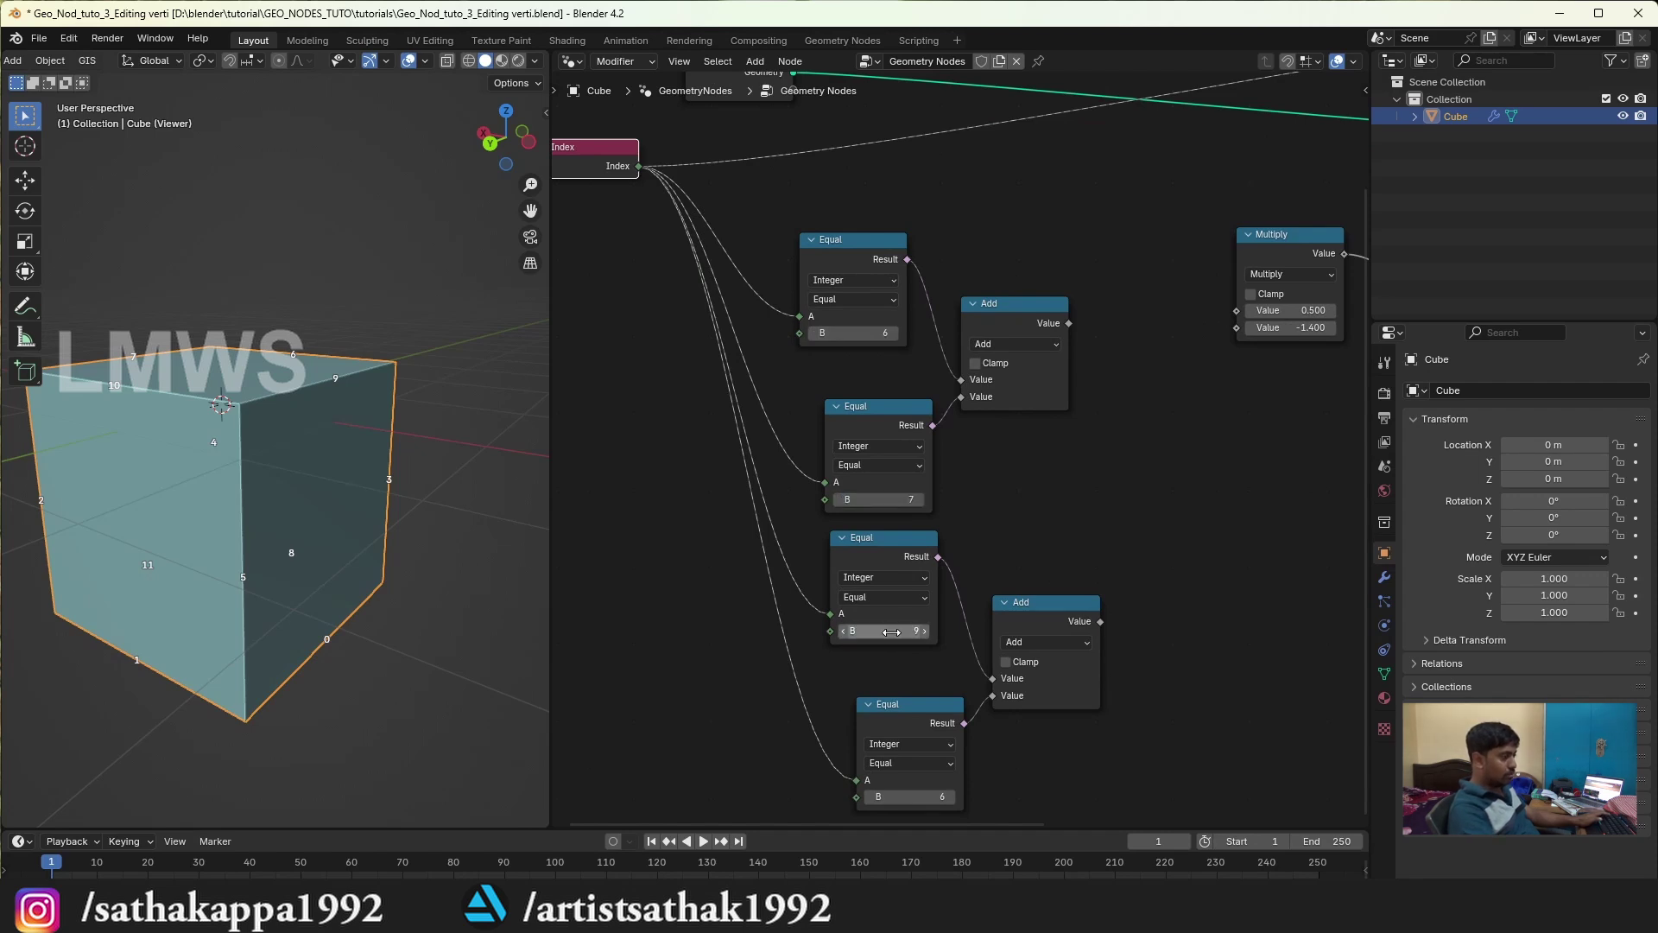
pyautogui.click(889, 797)
pyautogui.write('10')
pyautogui.press('Return')
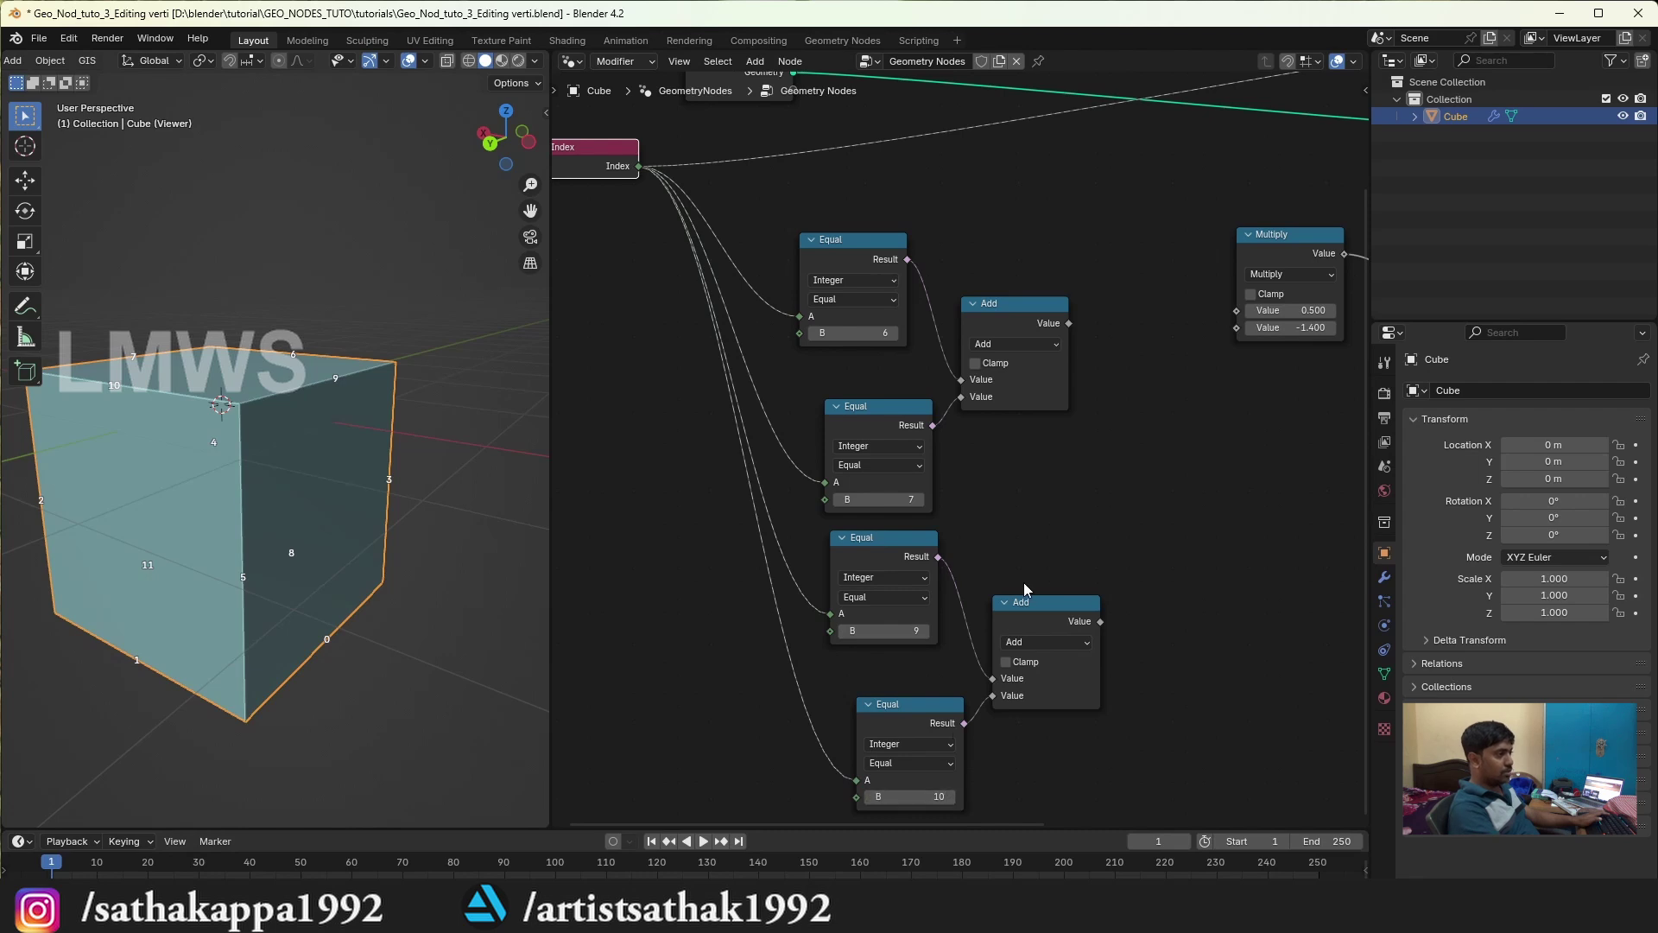
# Step: Add a third Add node combining both paired Add results, then tidy the lower Equal nodes
pyautogui.moveTo(1026, 589); pyautogui.dragTo(969, 578, button='middle')
pyautogui.click(998, 594)
pyautogui.hotkey('shift', 'd')
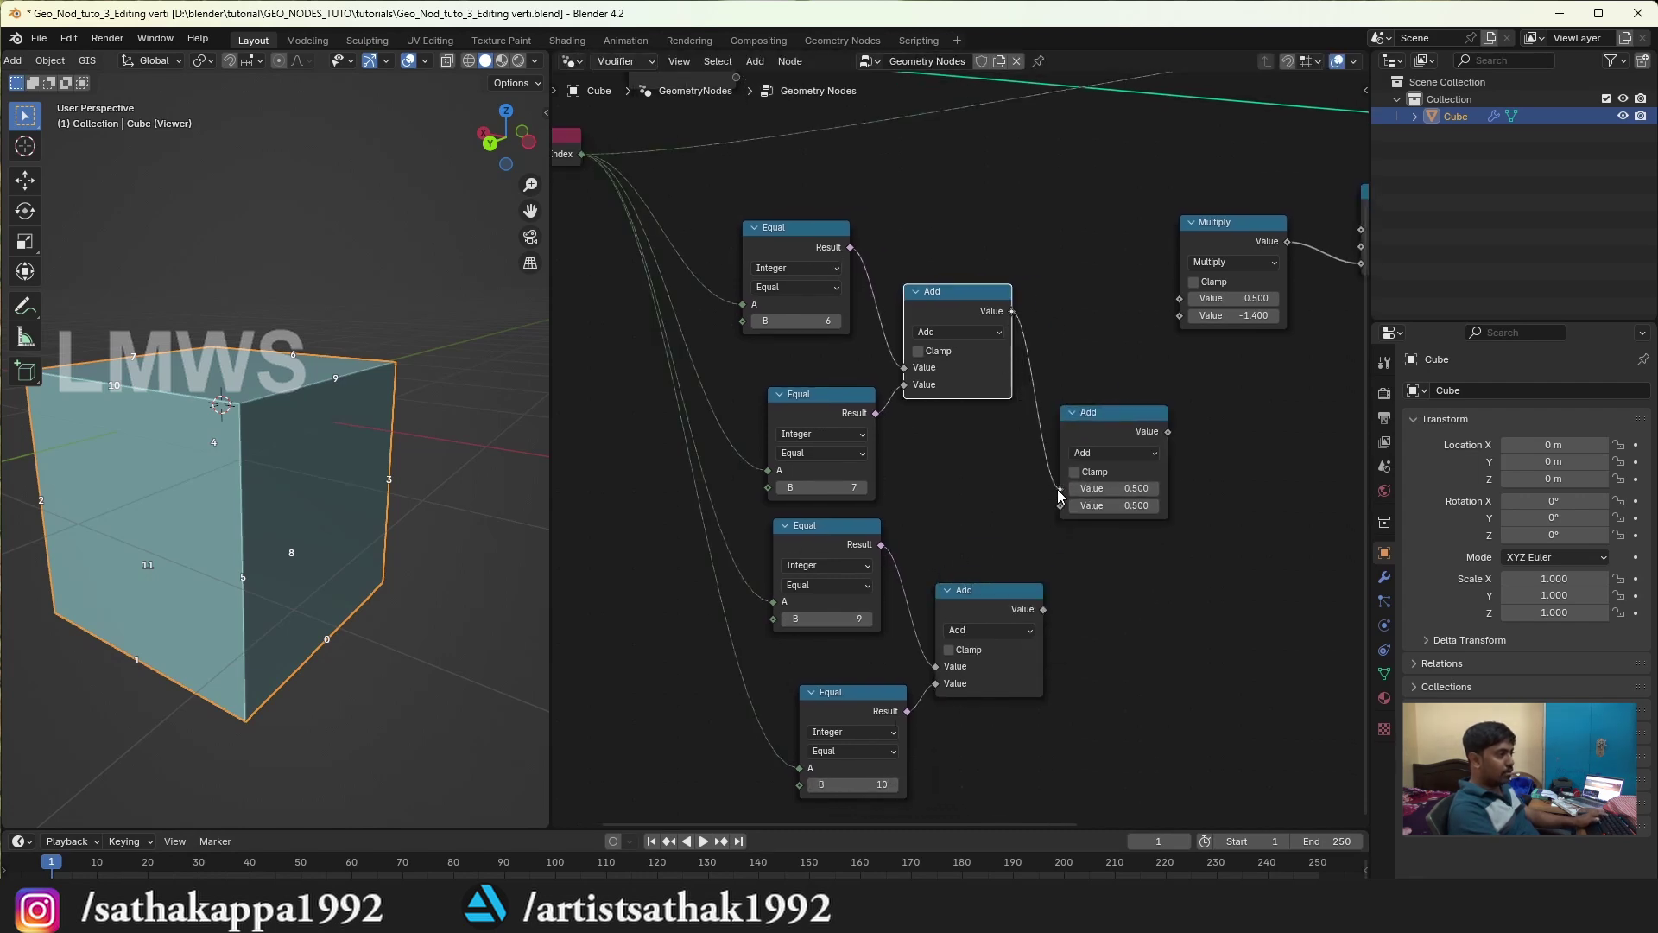
pyautogui.moveTo(1058, 494); pyautogui.dragTo(1060, 488)
pyautogui.moveTo(1043, 608); pyautogui.dragTo(1060, 506)
pyautogui.scroll(-1, 962, 449)
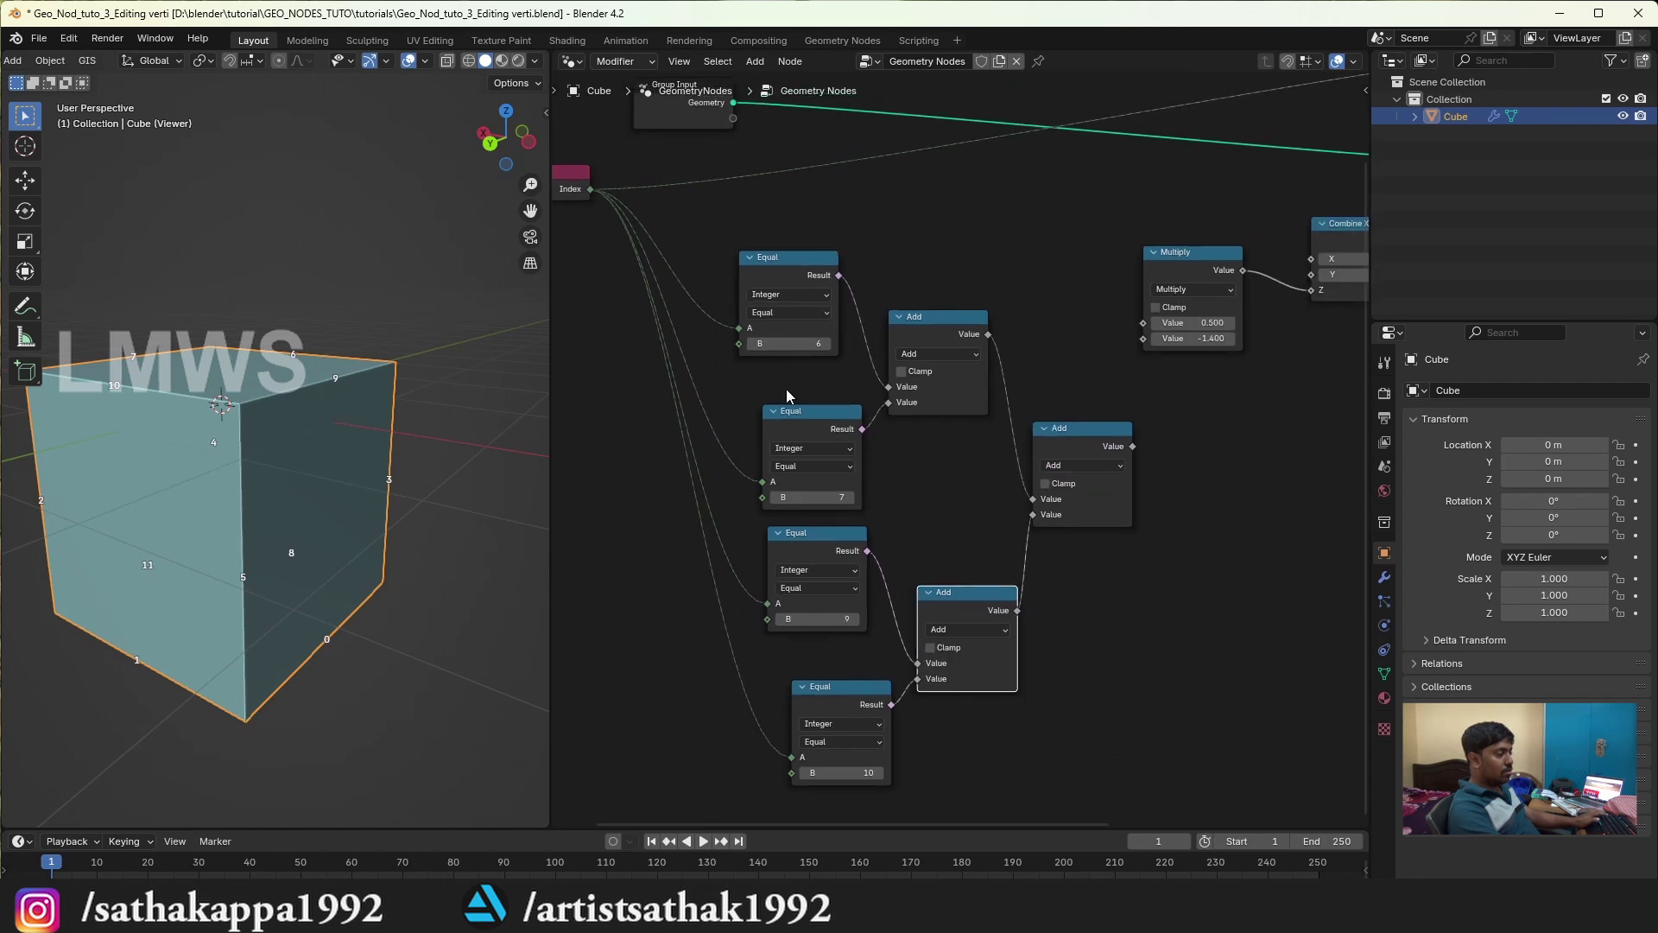
pyautogui.scroll(1, 791, 281)
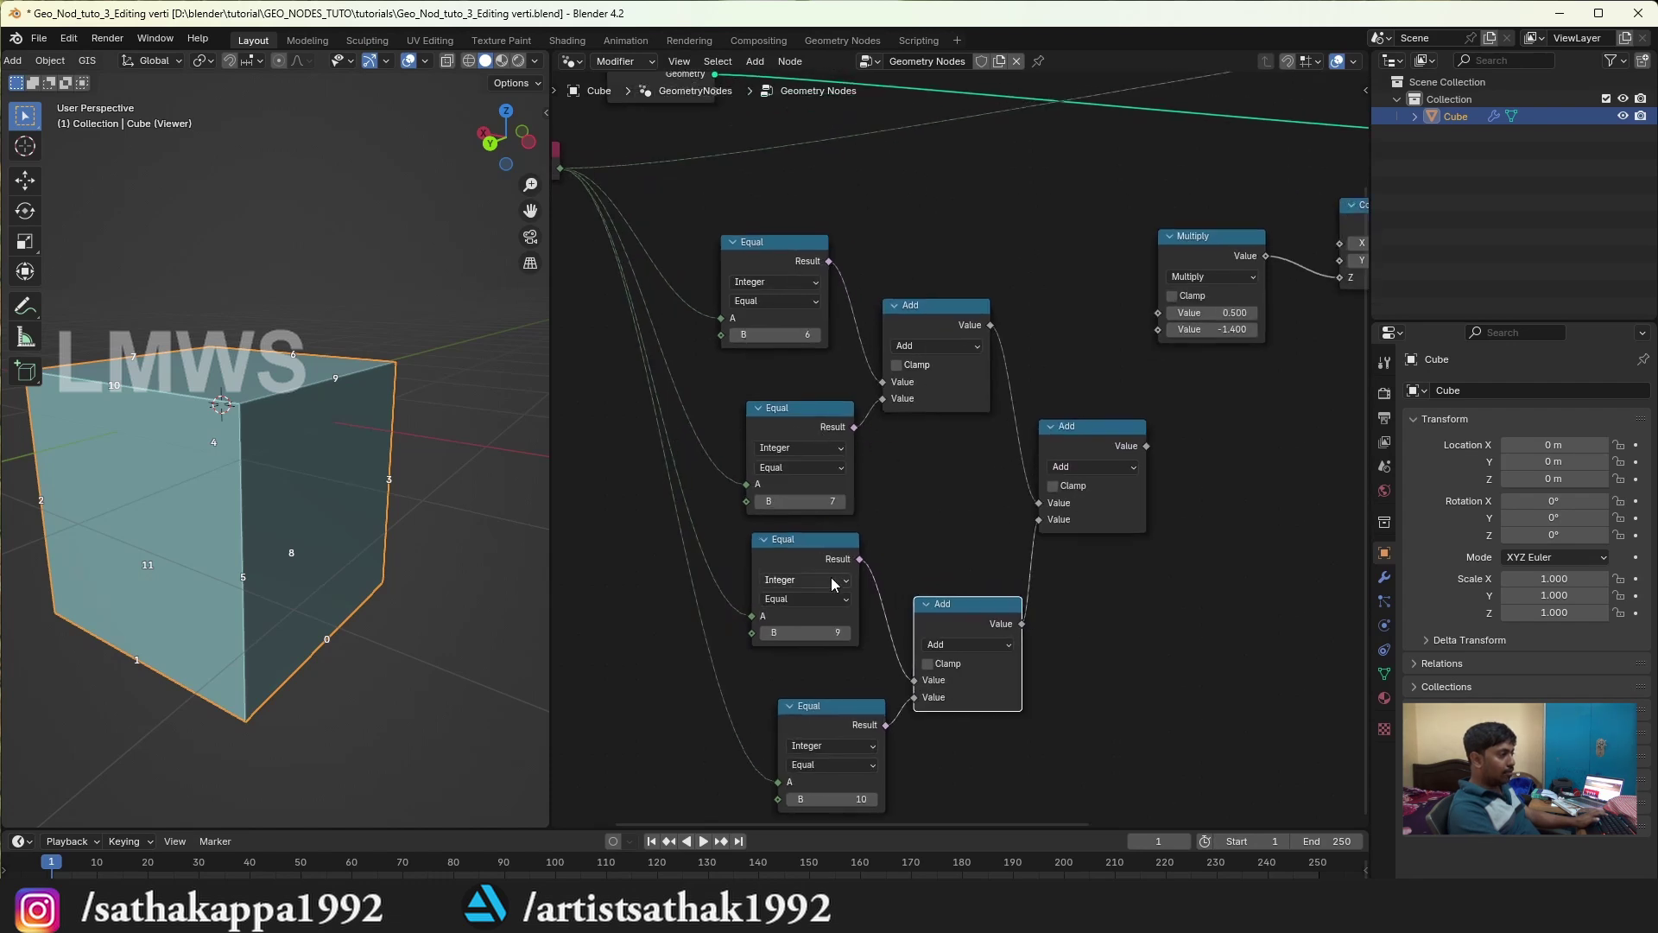
pyautogui.moveTo(817, 580); pyautogui.dragTo(827, 580)
pyautogui.moveTo(826, 705); pyautogui.dragTo(804, 687)
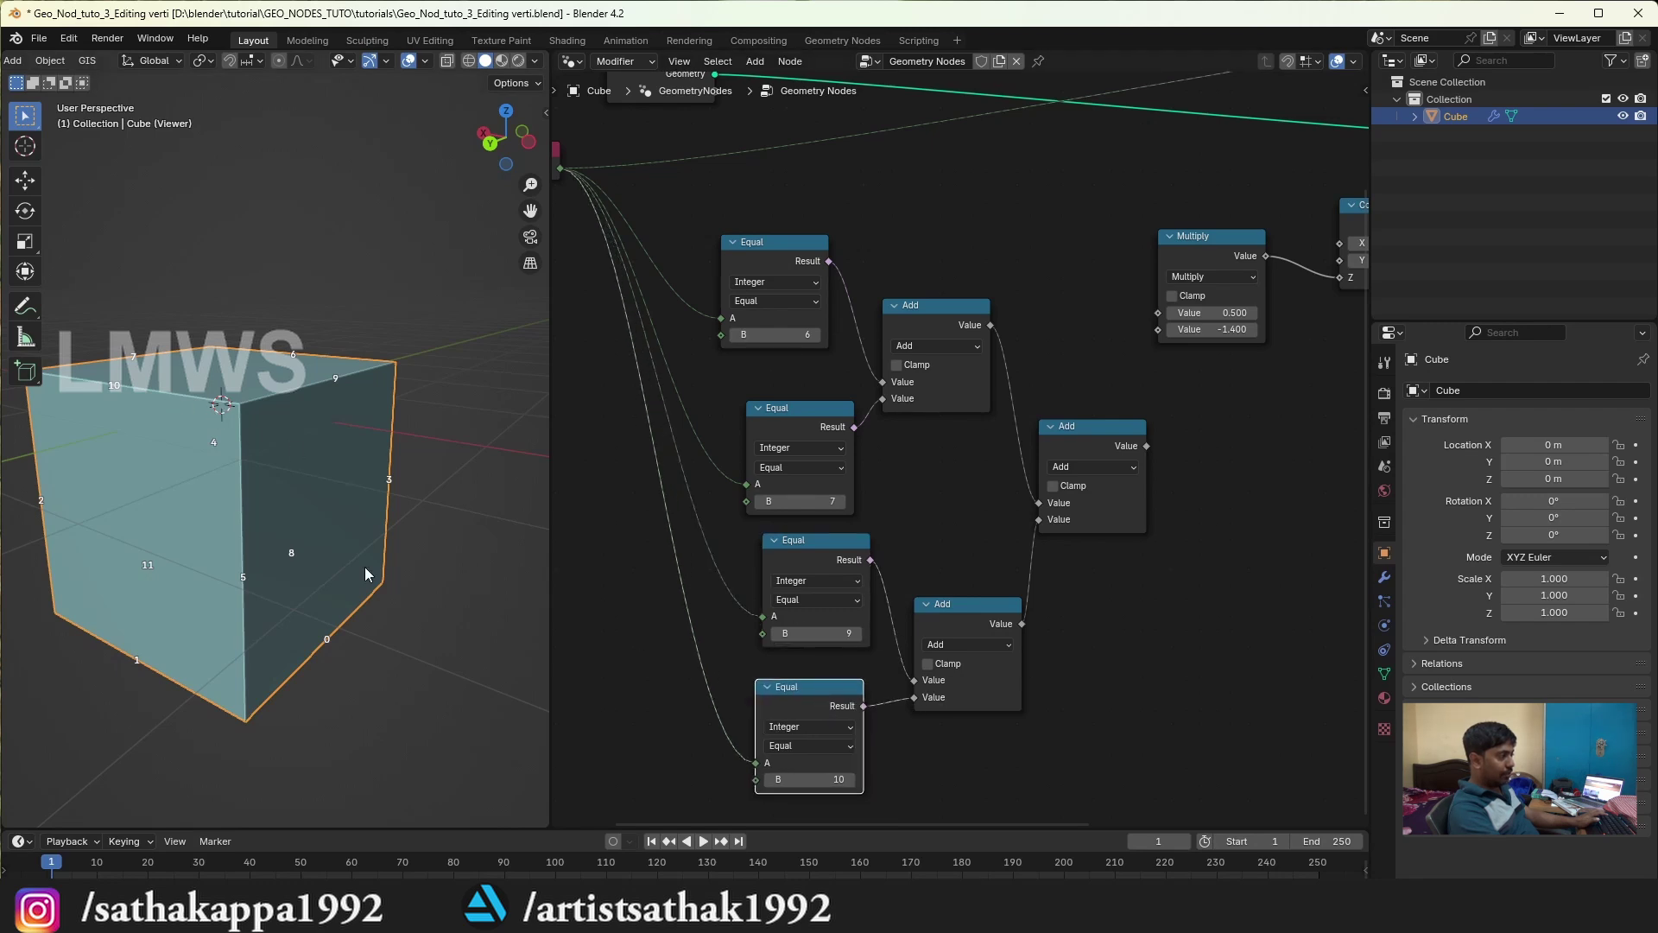
pyautogui.moveTo(367, 574); pyautogui.dragTo(215, 563, button='middle')
# Step: Set the Viewer domain to Point to show point indices on the cube
pyautogui.moveTo(1247, 340); pyautogui.dragTo(1165, 288, button='middle')
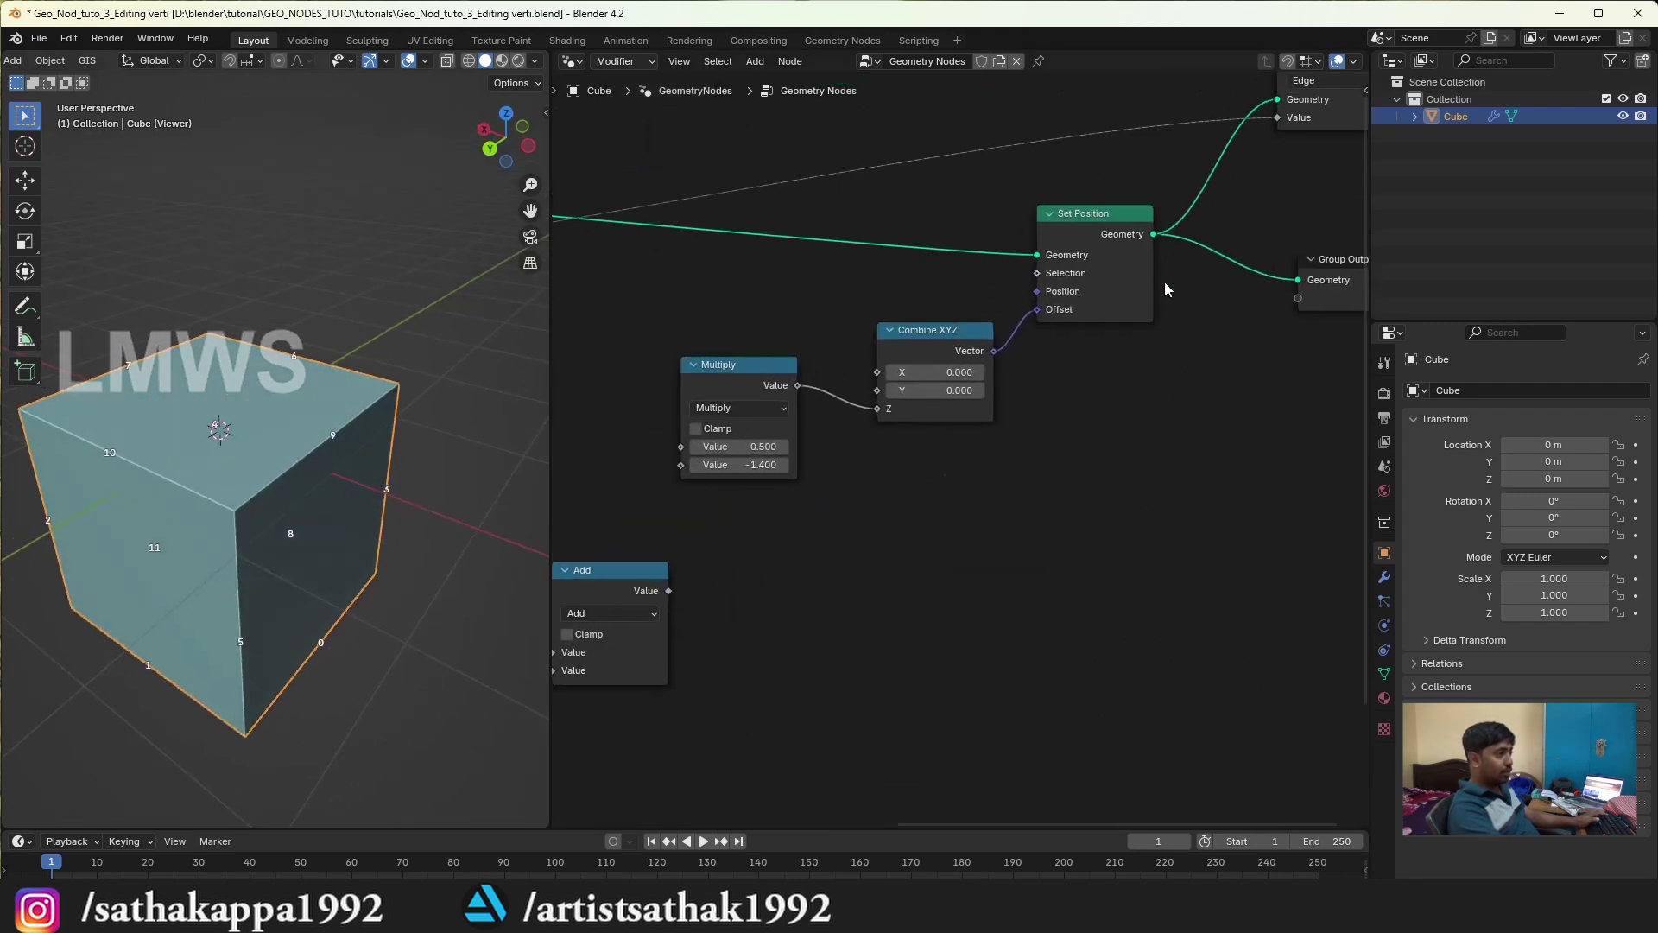
pyautogui.click(1305, 82)
pyautogui.click(1308, 138)
# Step: Set the third Equal node's B value to 4
pyautogui.scroll(-1, 963, 444)
pyautogui.moveTo(747, 590); pyautogui.dragTo(1056, 586, button='middle')
pyautogui.scroll(2, 217, 517)
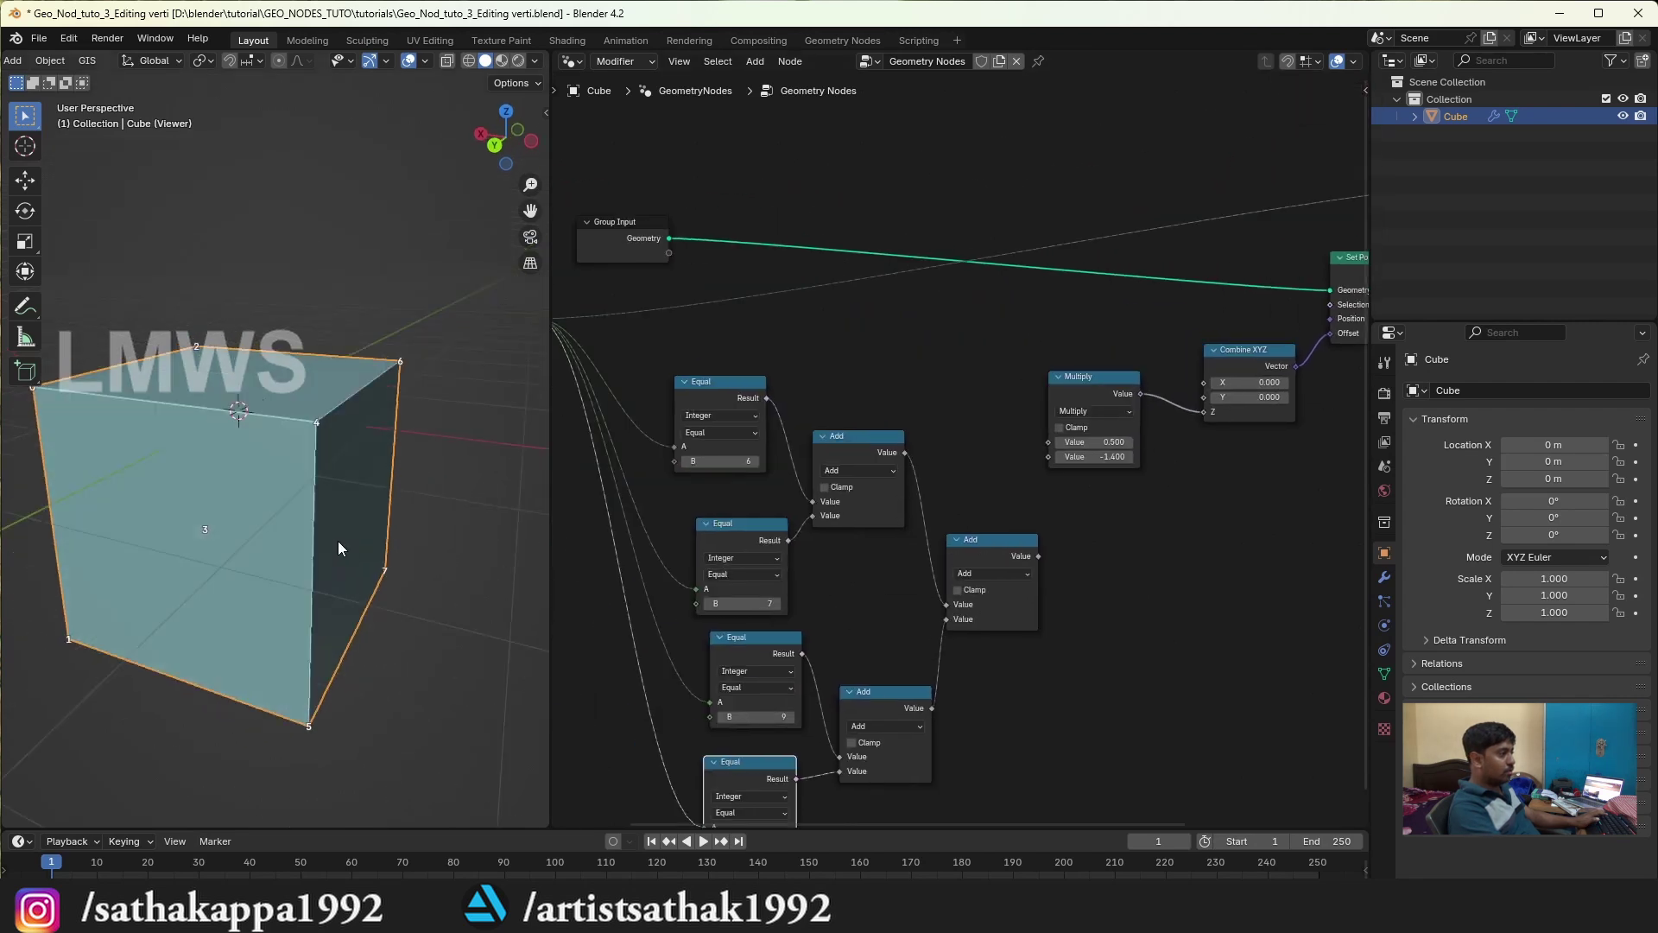
pyautogui.moveTo(750, 573); pyautogui.dragTo(941, 532, button='middle')
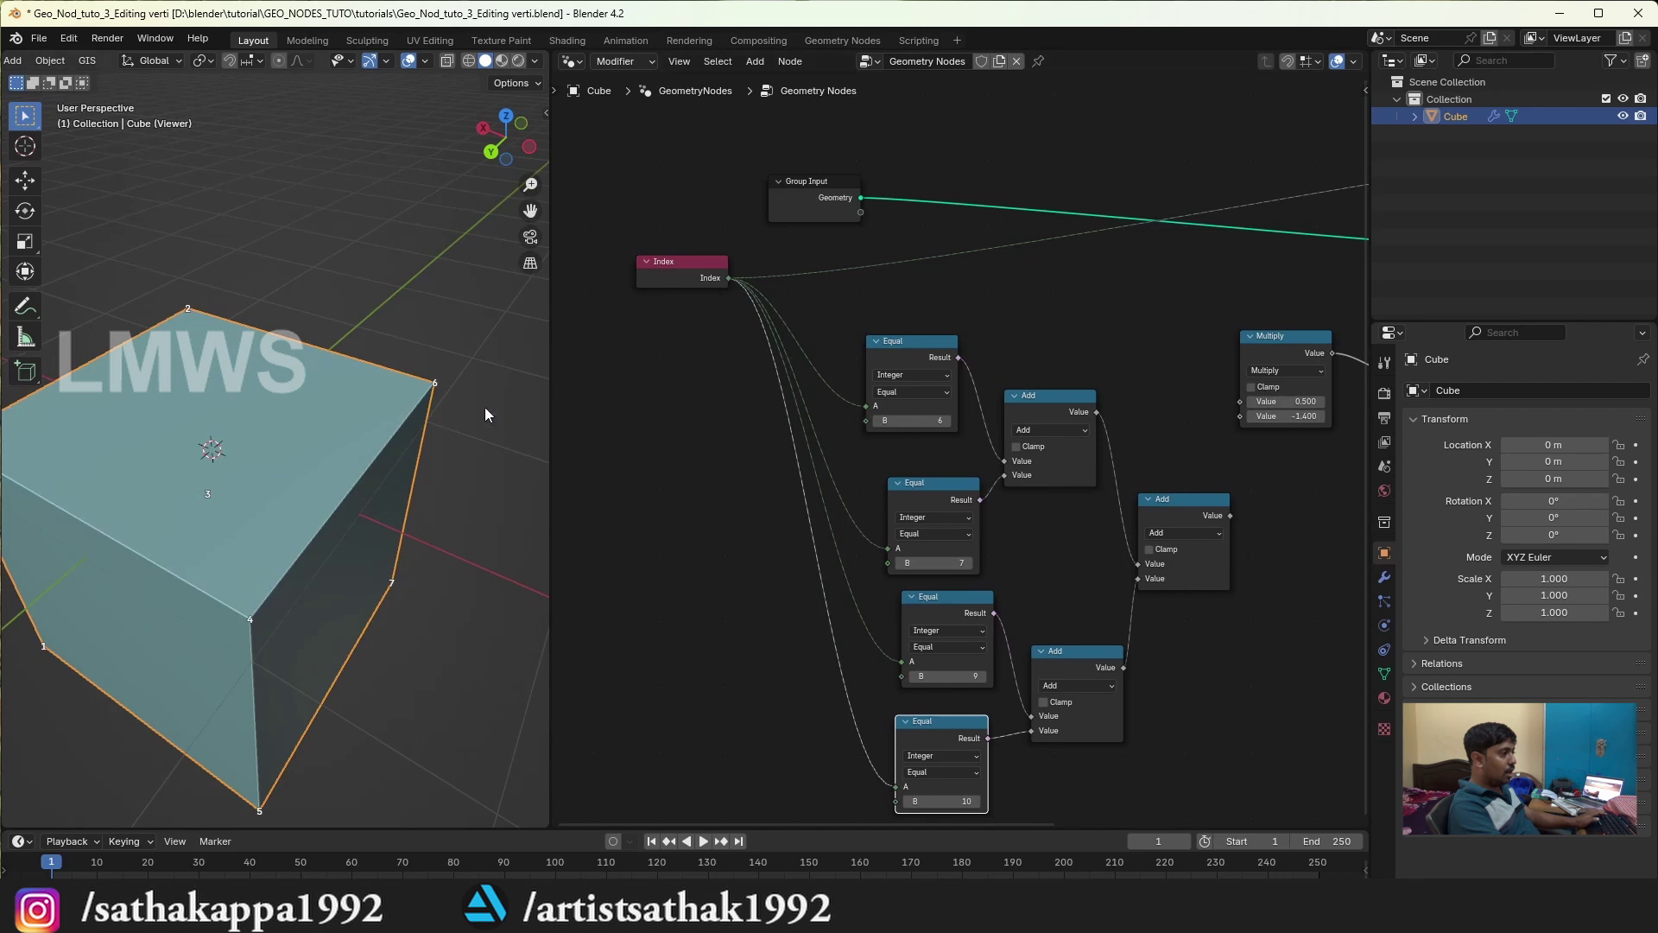
pyautogui.moveTo(204, 369); pyautogui.dragTo(242, 340, button='middle')
pyautogui.scroll(-1, 242, 340)
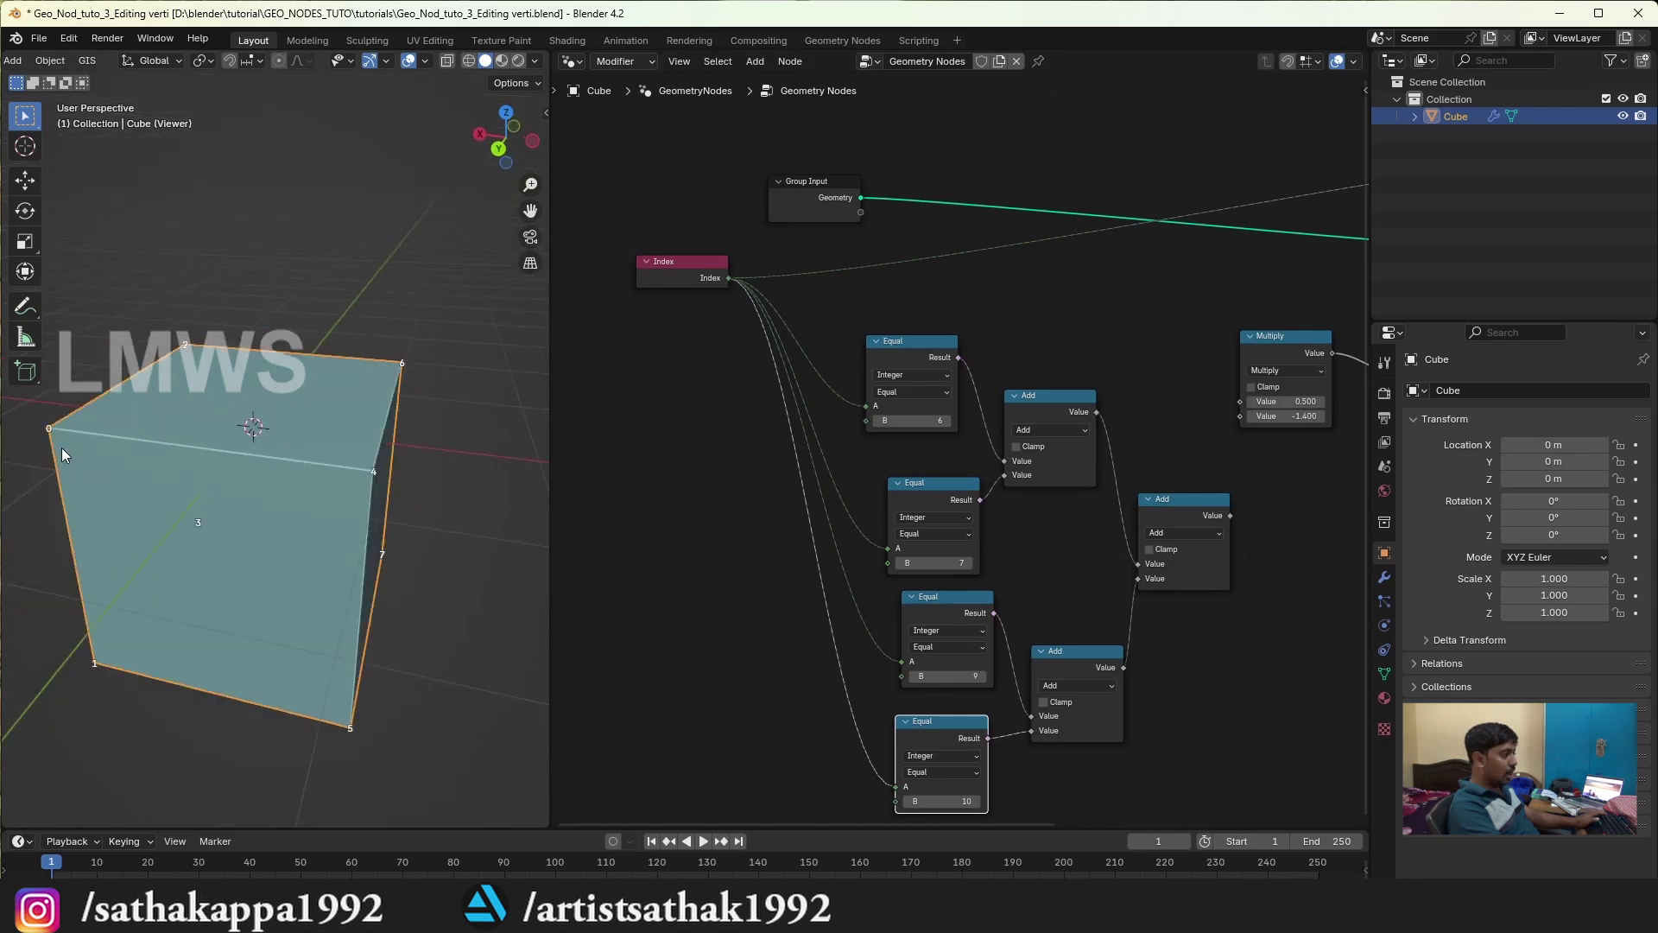
pyautogui.click(939, 564)
pyautogui.write('2')
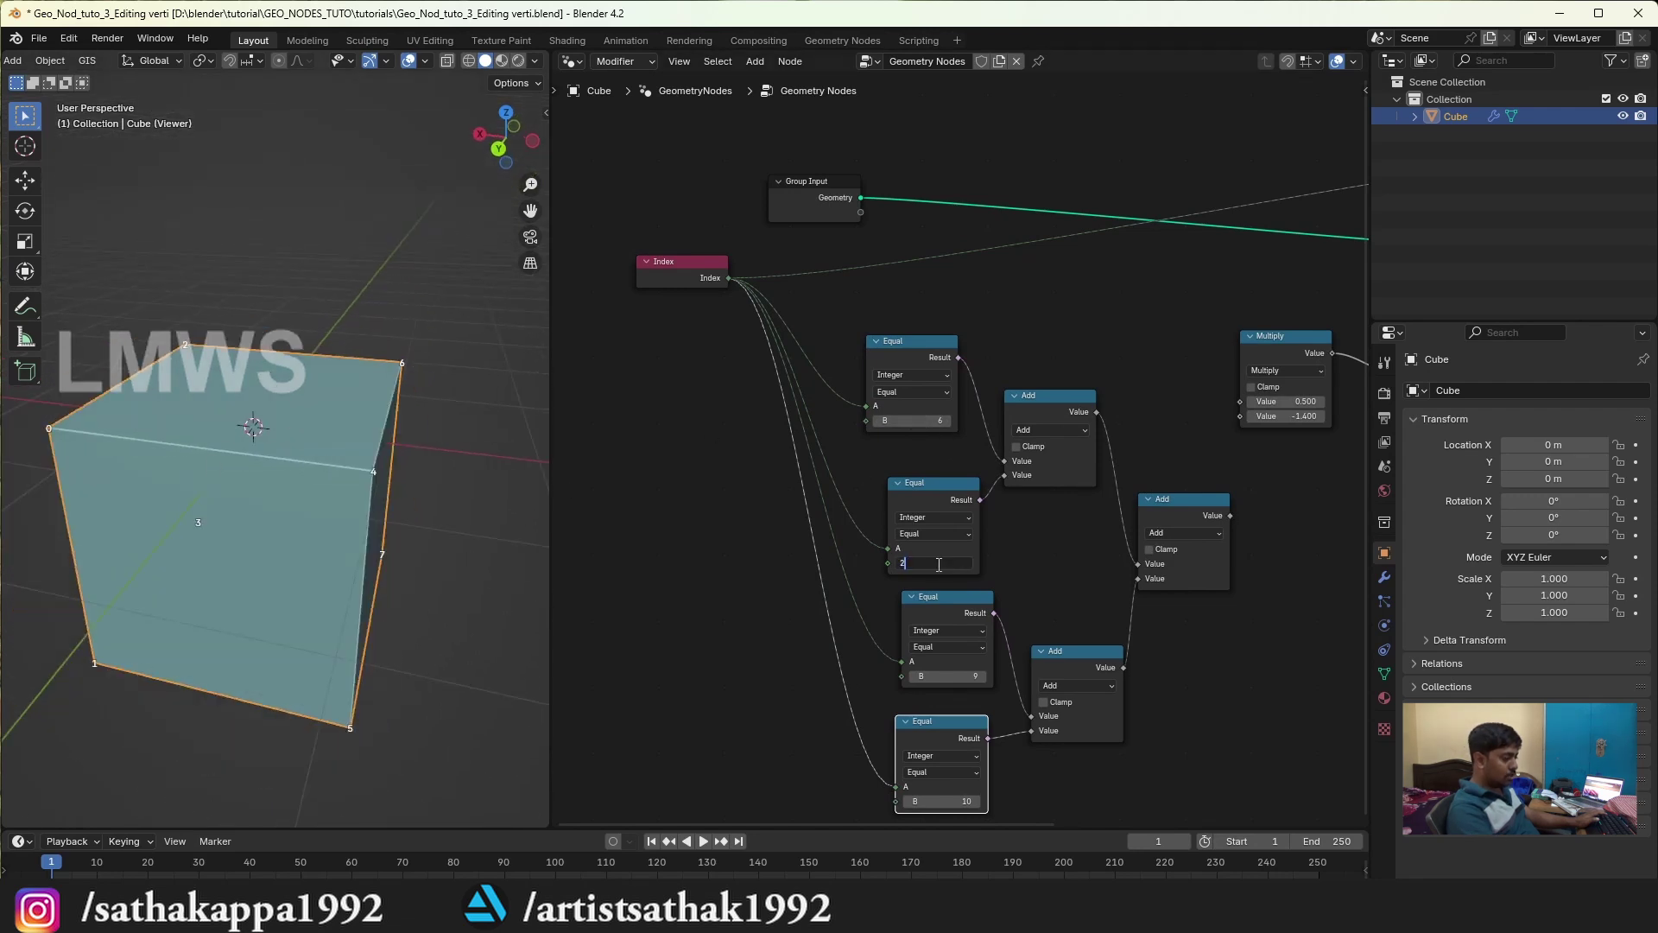
pyautogui.rightClick(936, 567)
pyautogui.click(936, 679)
pyautogui.write('4')
pyautogui.press('Return')
# Step: Set the bottom Equal node's B value to 0
pyautogui.moveTo(933, 680); pyautogui.dragTo(846, 509, button='middle')
pyautogui.click(867, 651)
pyautogui.write('0')
pyautogui.press('Return')
# Step: Reframe the node graph and move the final Add node up and right
pyautogui.scroll(1, 867, 651)
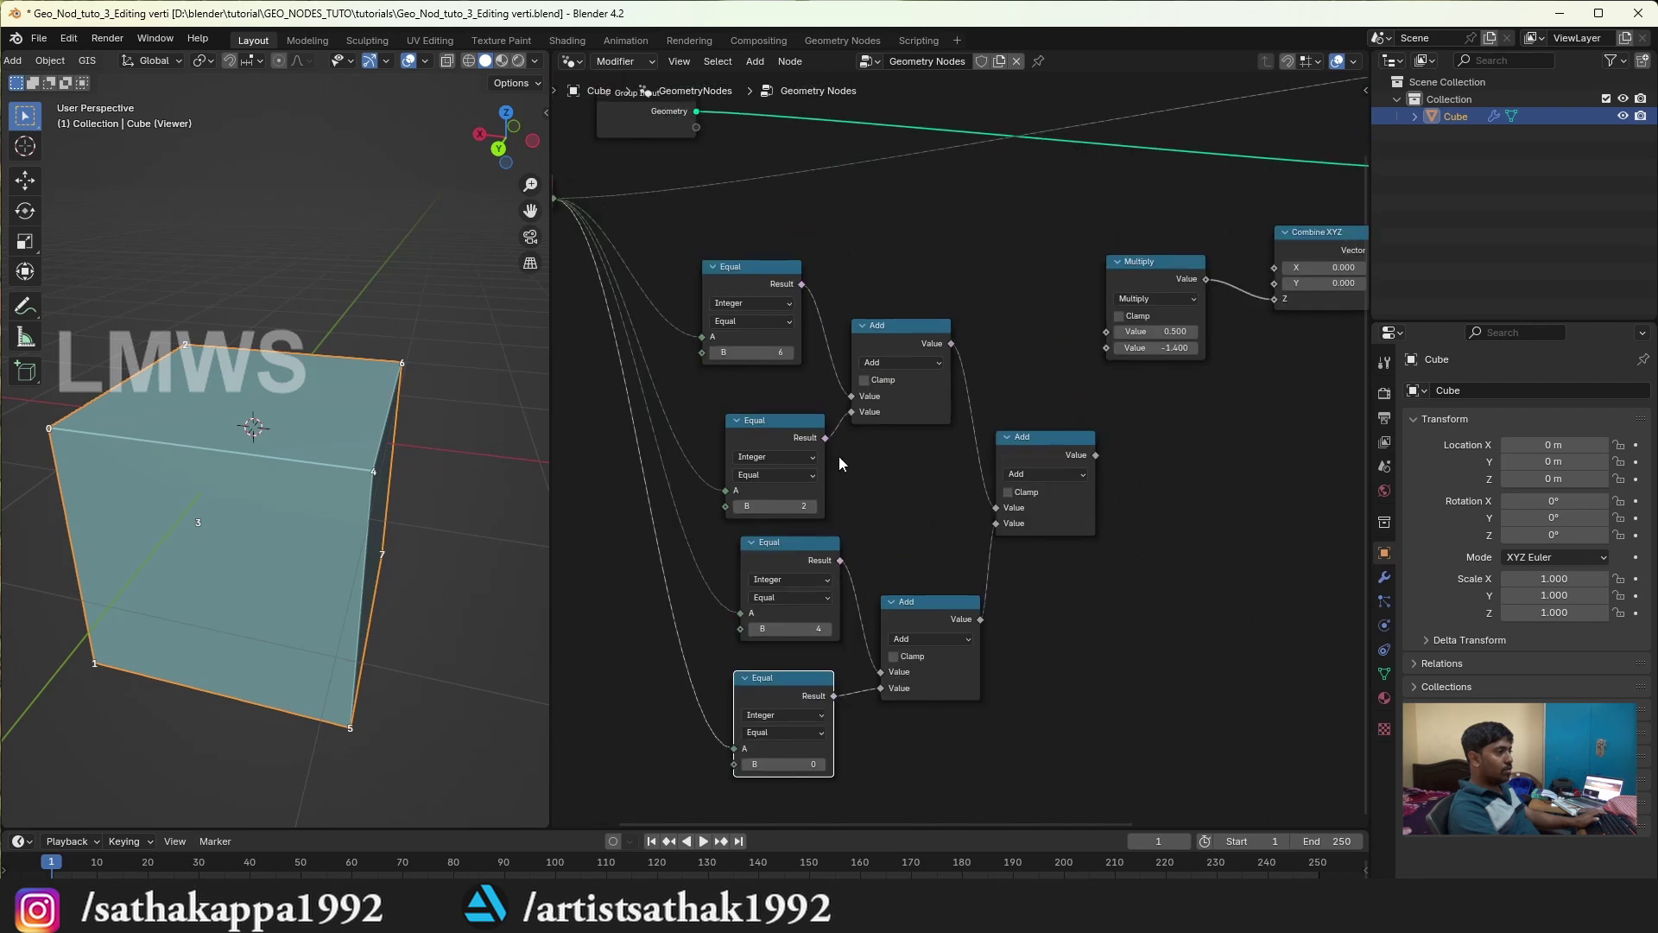
pyautogui.moveTo(846, 195); pyautogui.dragTo(766, 312, button='middle')
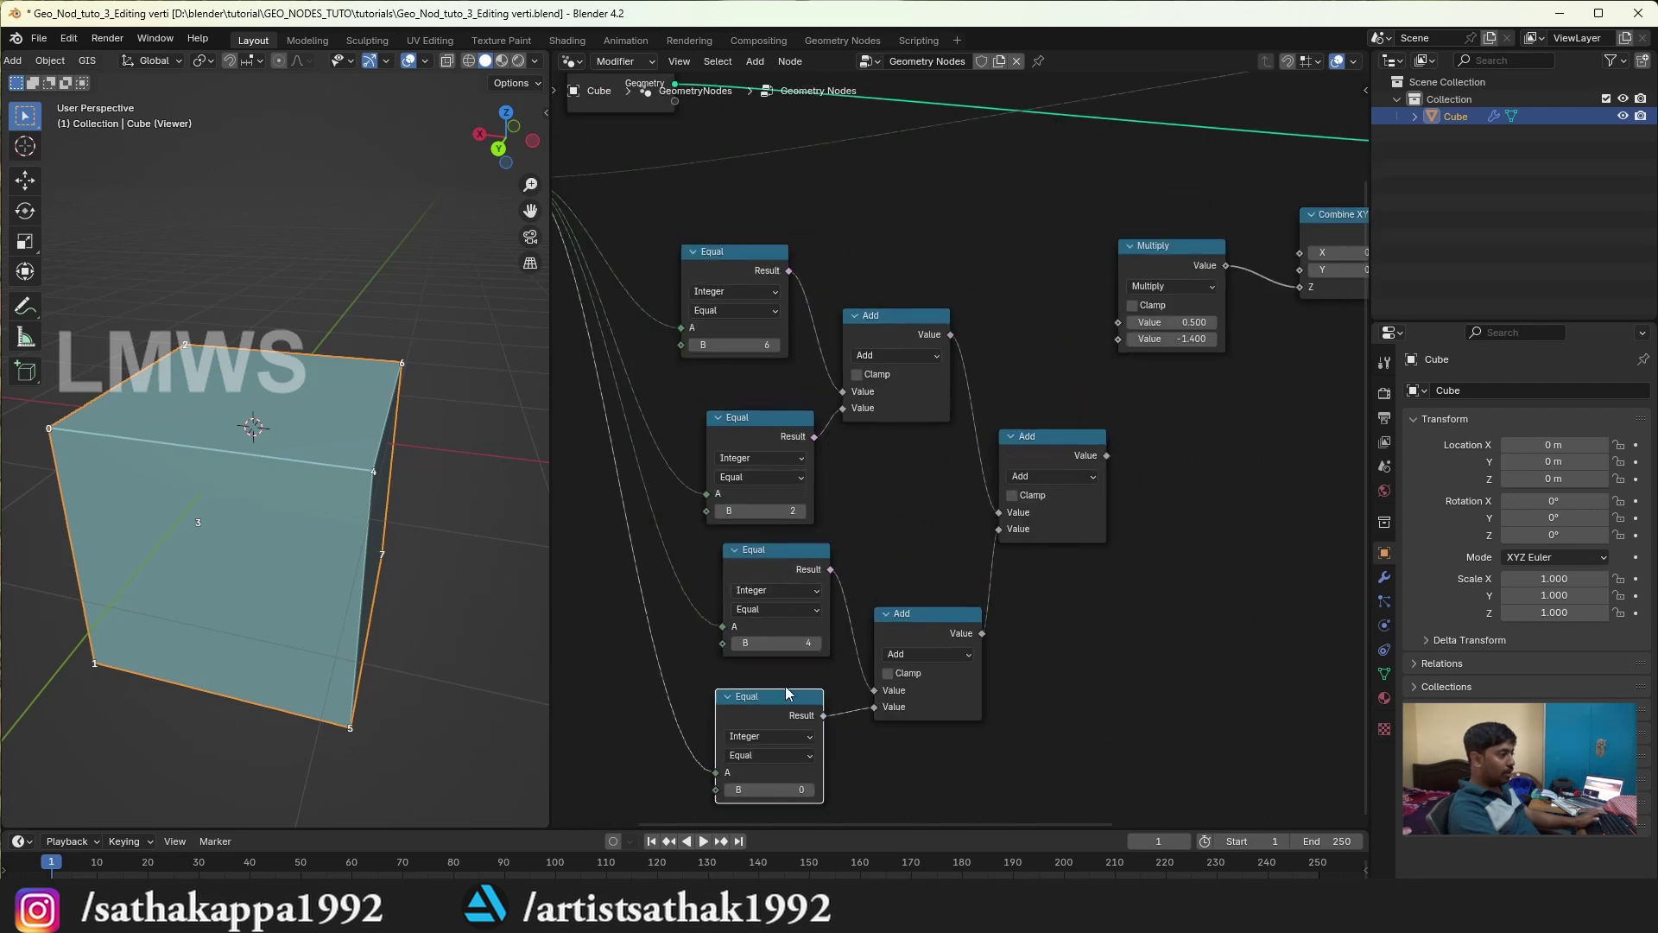
pyautogui.moveTo(992, 662); pyautogui.dragTo(962, 682, button='middle')
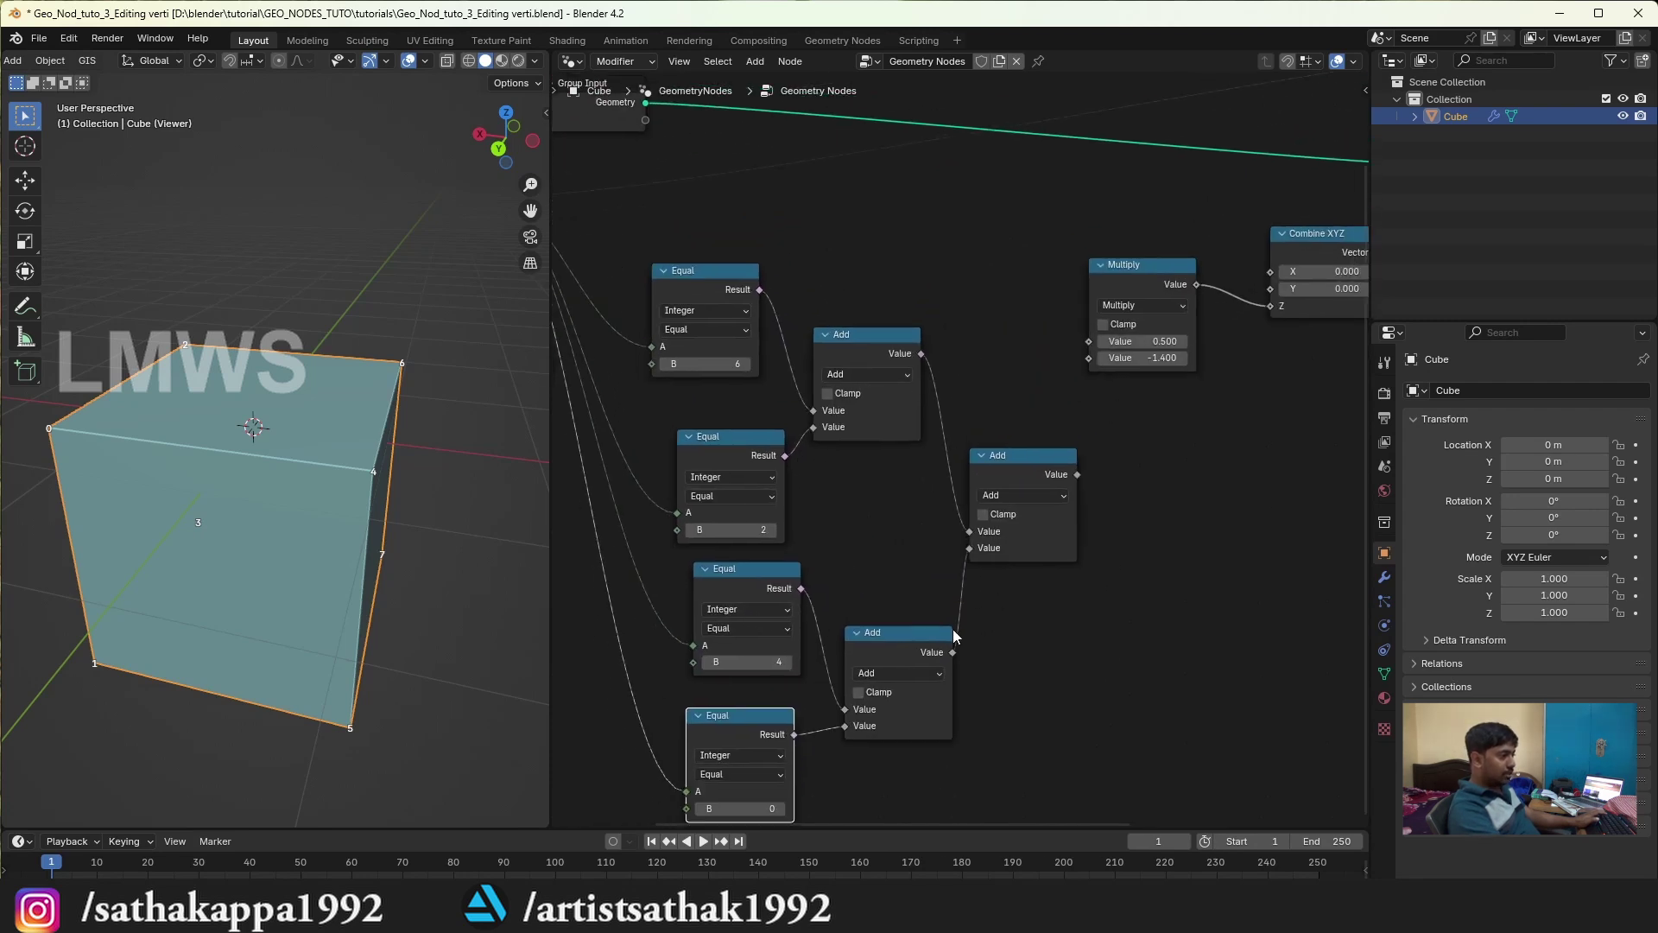
pyautogui.moveTo(1076, 476); pyautogui.dragTo(1036, 555, button='middle')
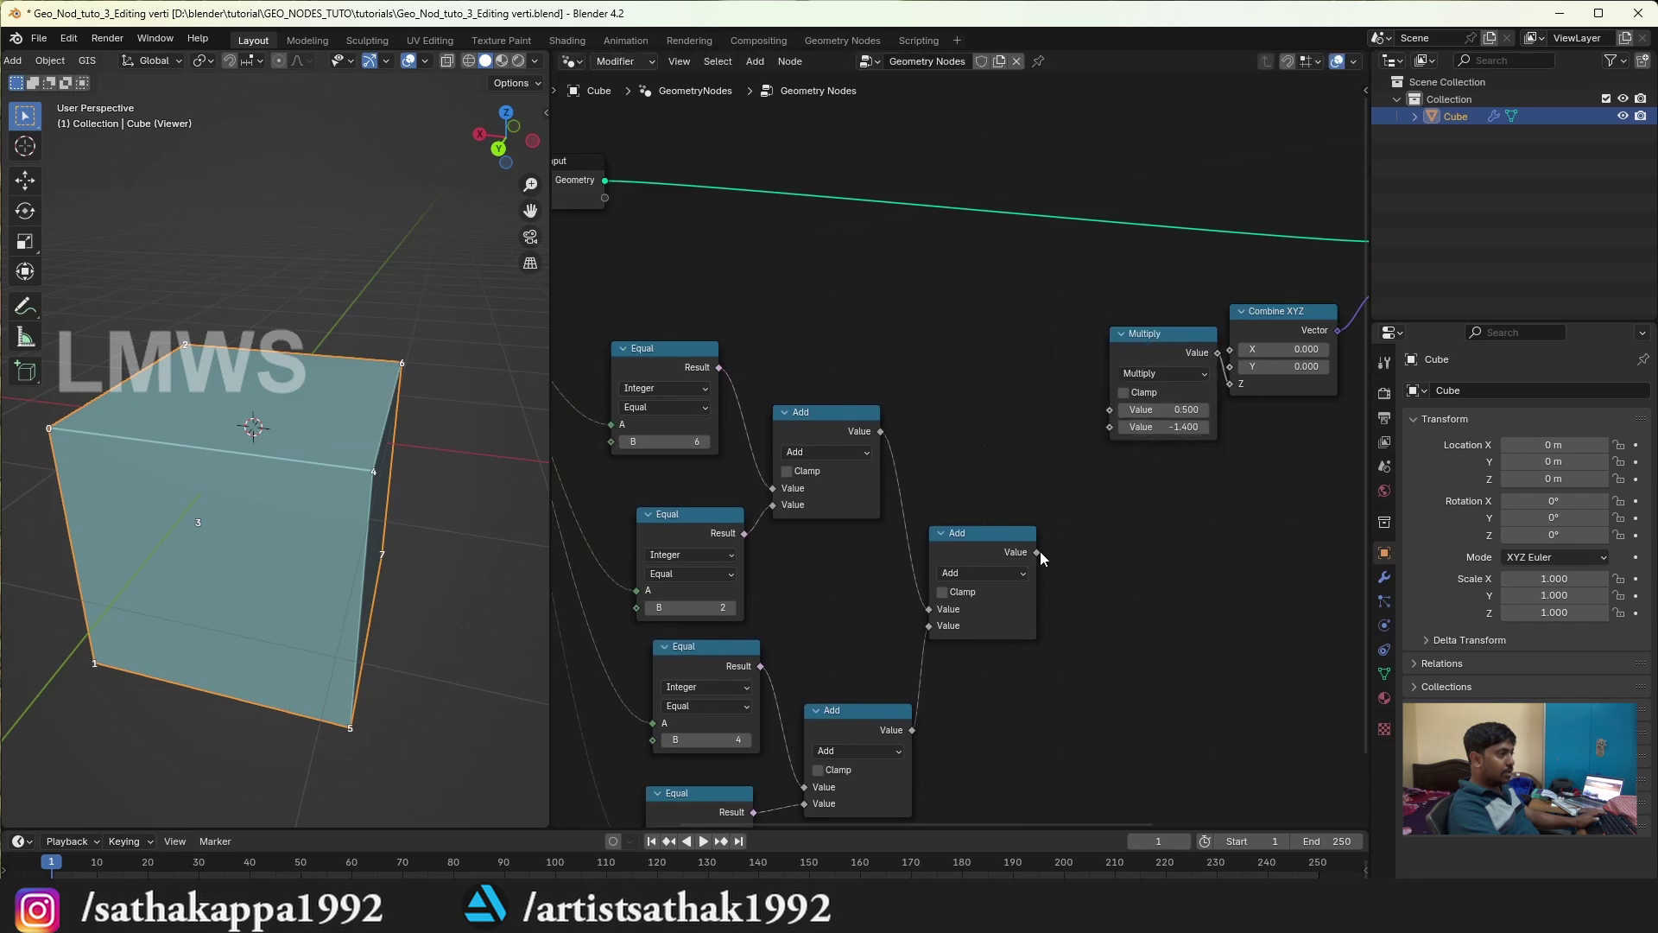
pyautogui.moveTo(696, 399); pyautogui.dragTo(781, 243, button='middle')
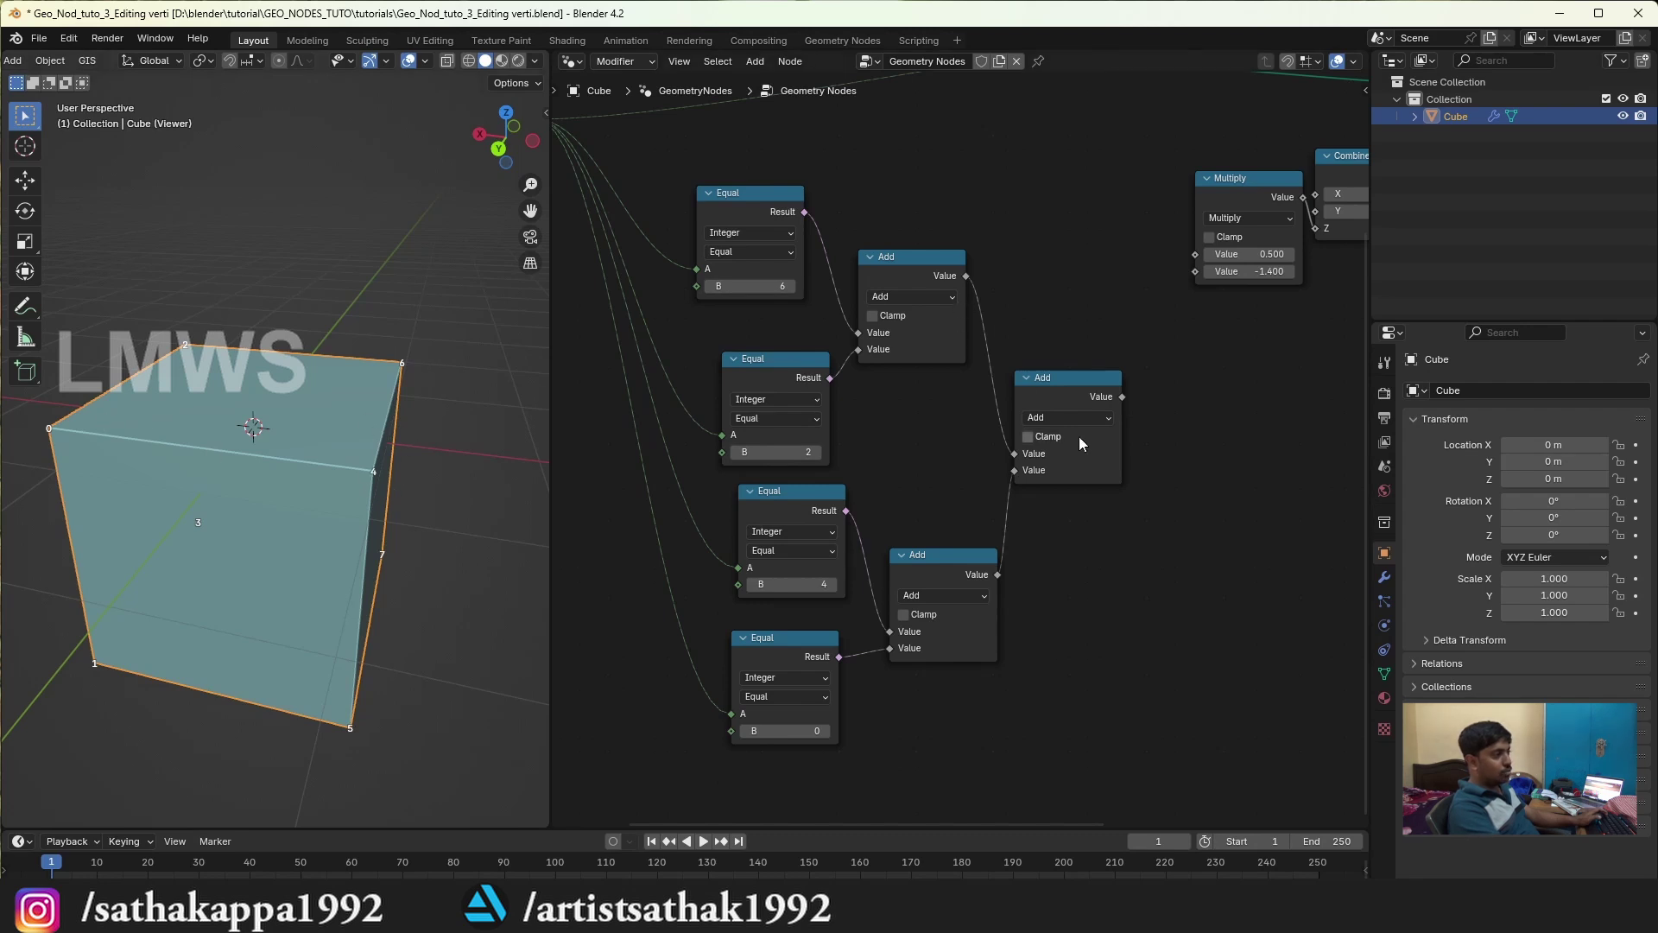
pyautogui.moveTo(1086, 408); pyautogui.dragTo(1118, 393)
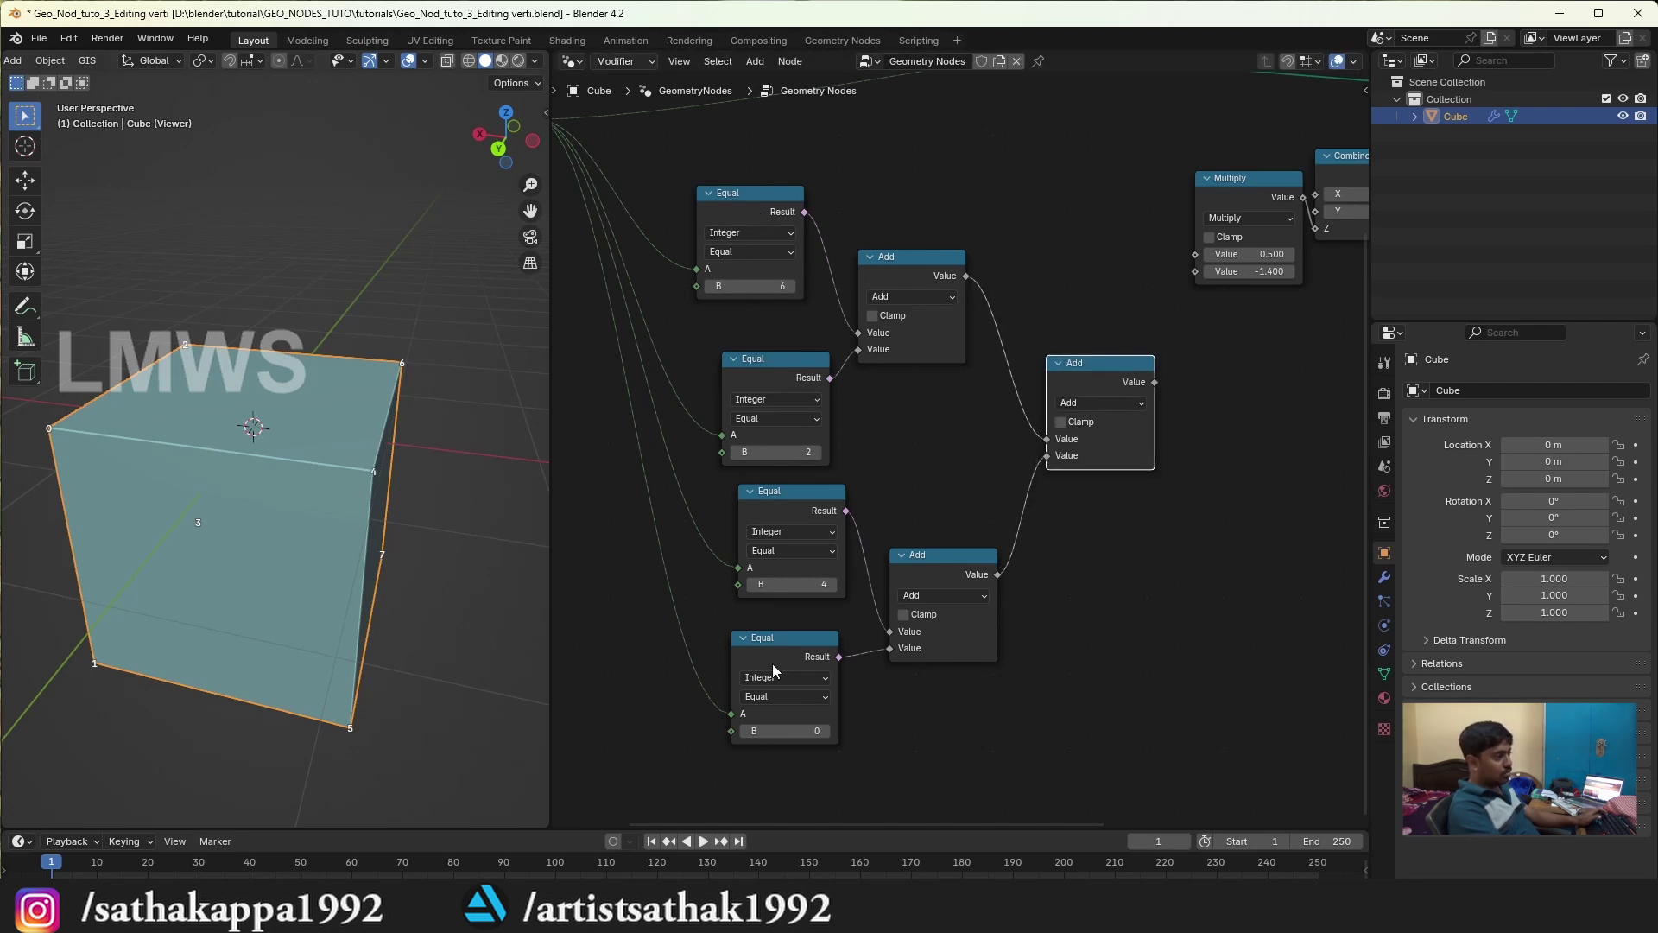
# Step: Feed the summed Add result into Multiply and sweep its factor around 1.100
pyautogui.moveTo(1107, 396); pyautogui.dragTo(956, 487, button='middle')
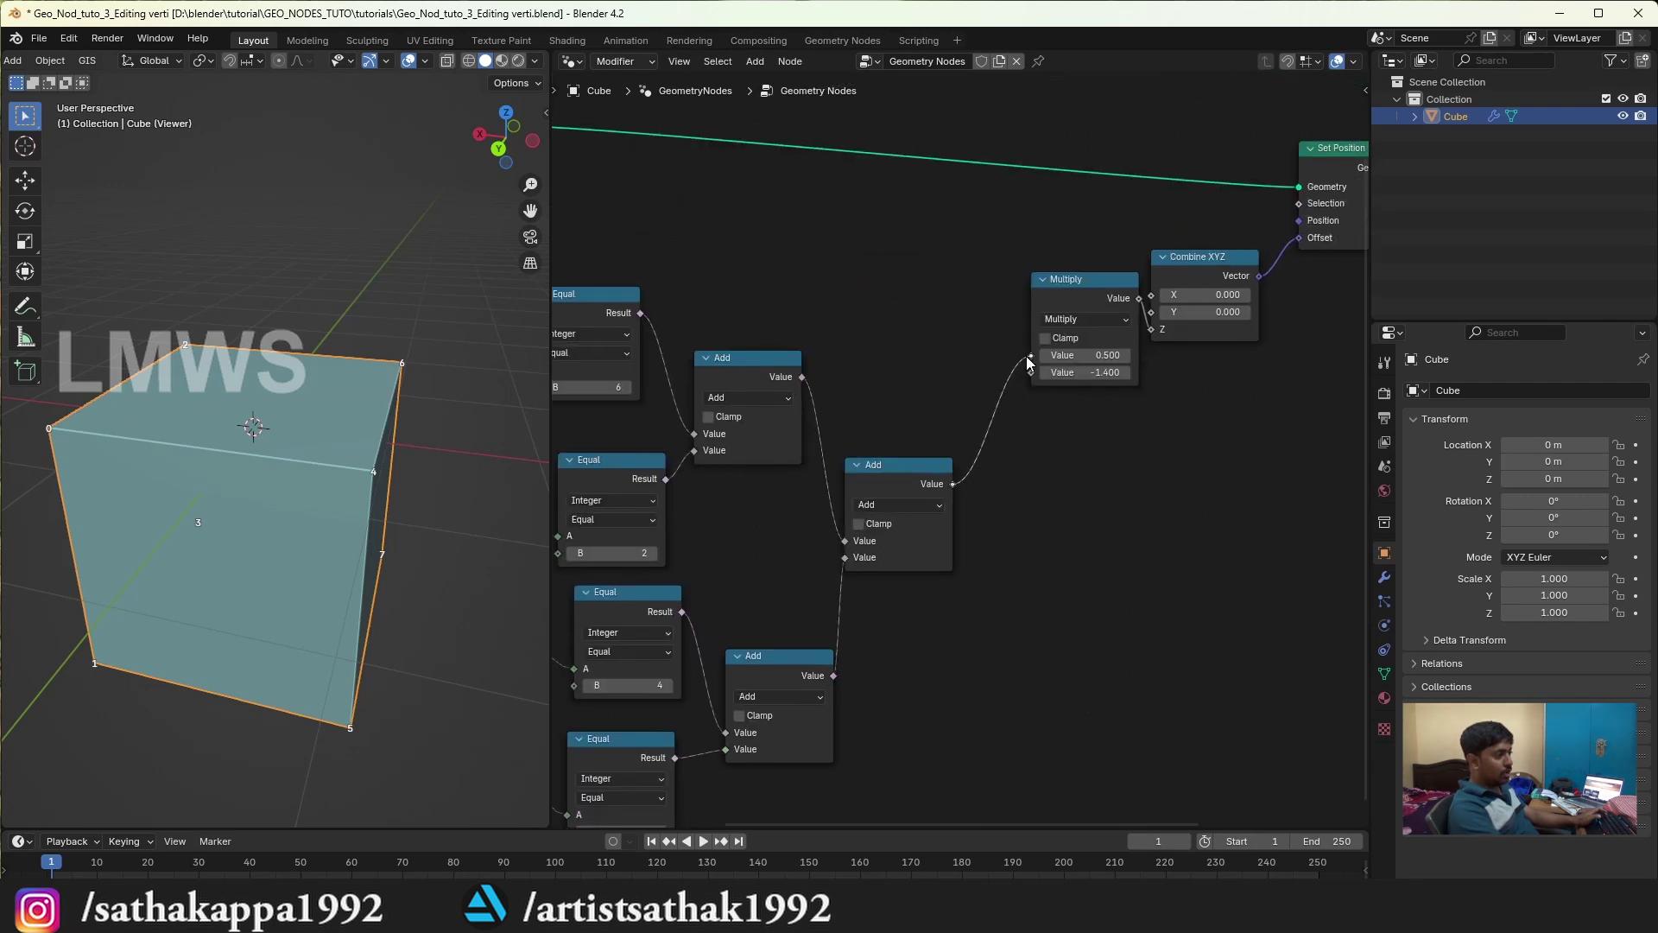
pyautogui.moveTo(1028, 363); pyautogui.dragTo(1030, 356)
pyautogui.moveTo(1106, 466); pyautogui.dragTo(1093, 470, button='middle')
pyautogui.moveTo(1084, 376); pyautogui.dragTo(1070, 385)
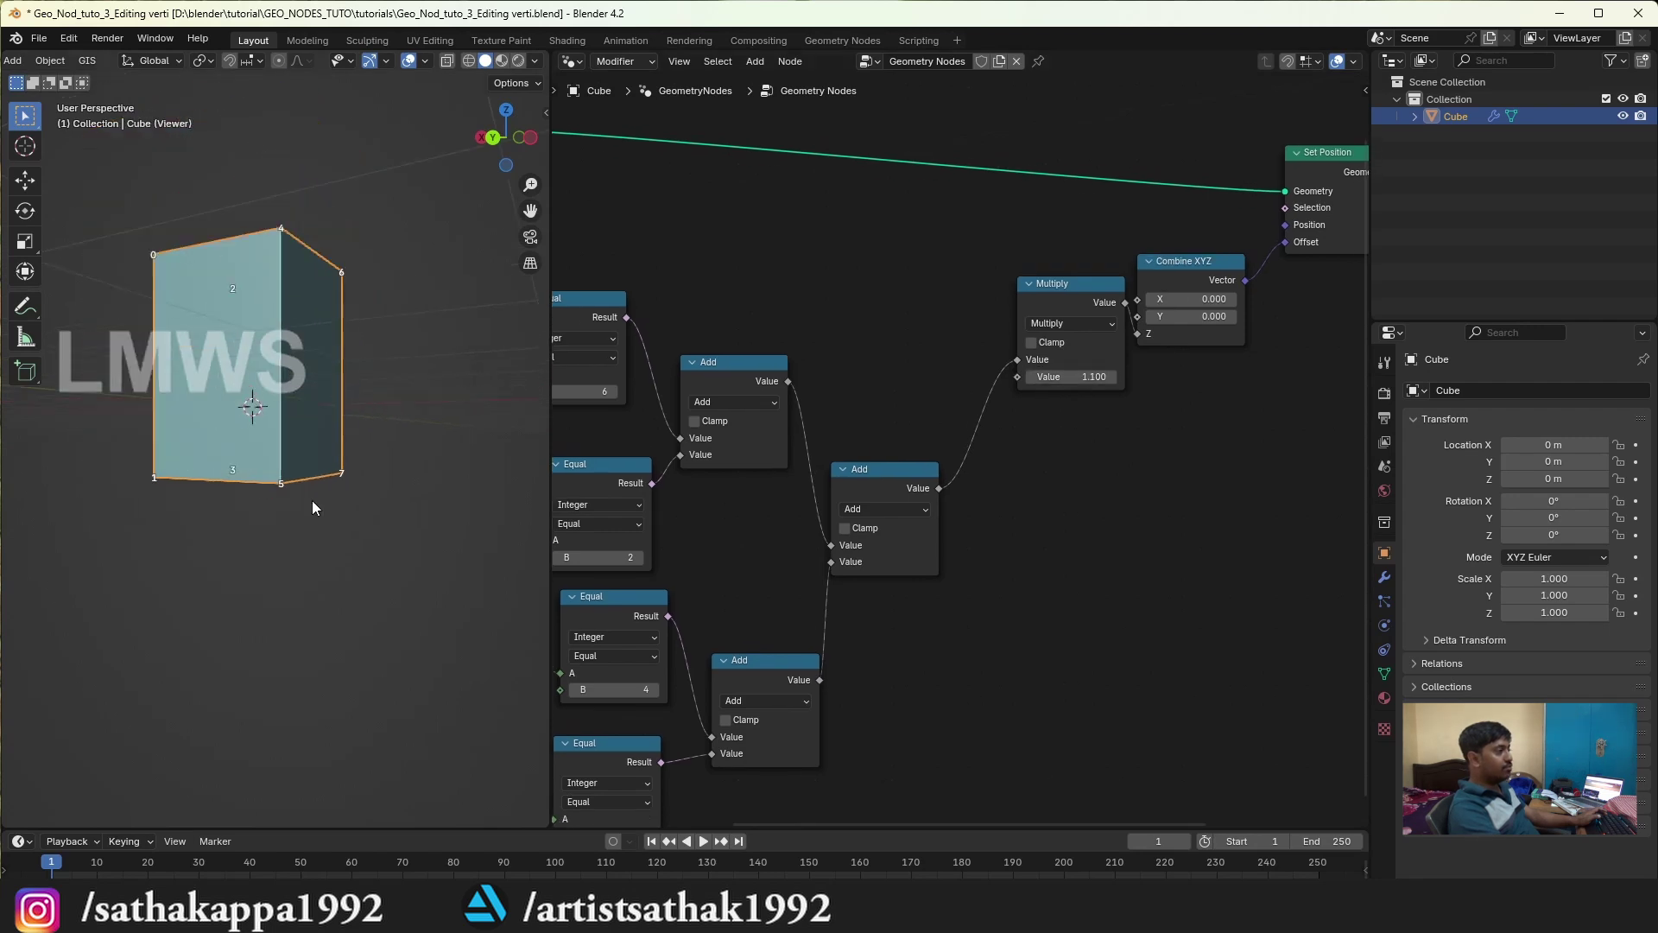
pyautogui.moveTo(312, 500); pyautogui.dragTo(328, 483, button='middle')
pyautogui.moveTo(1091, 376); pyautogui.dragTo(1070, 376)
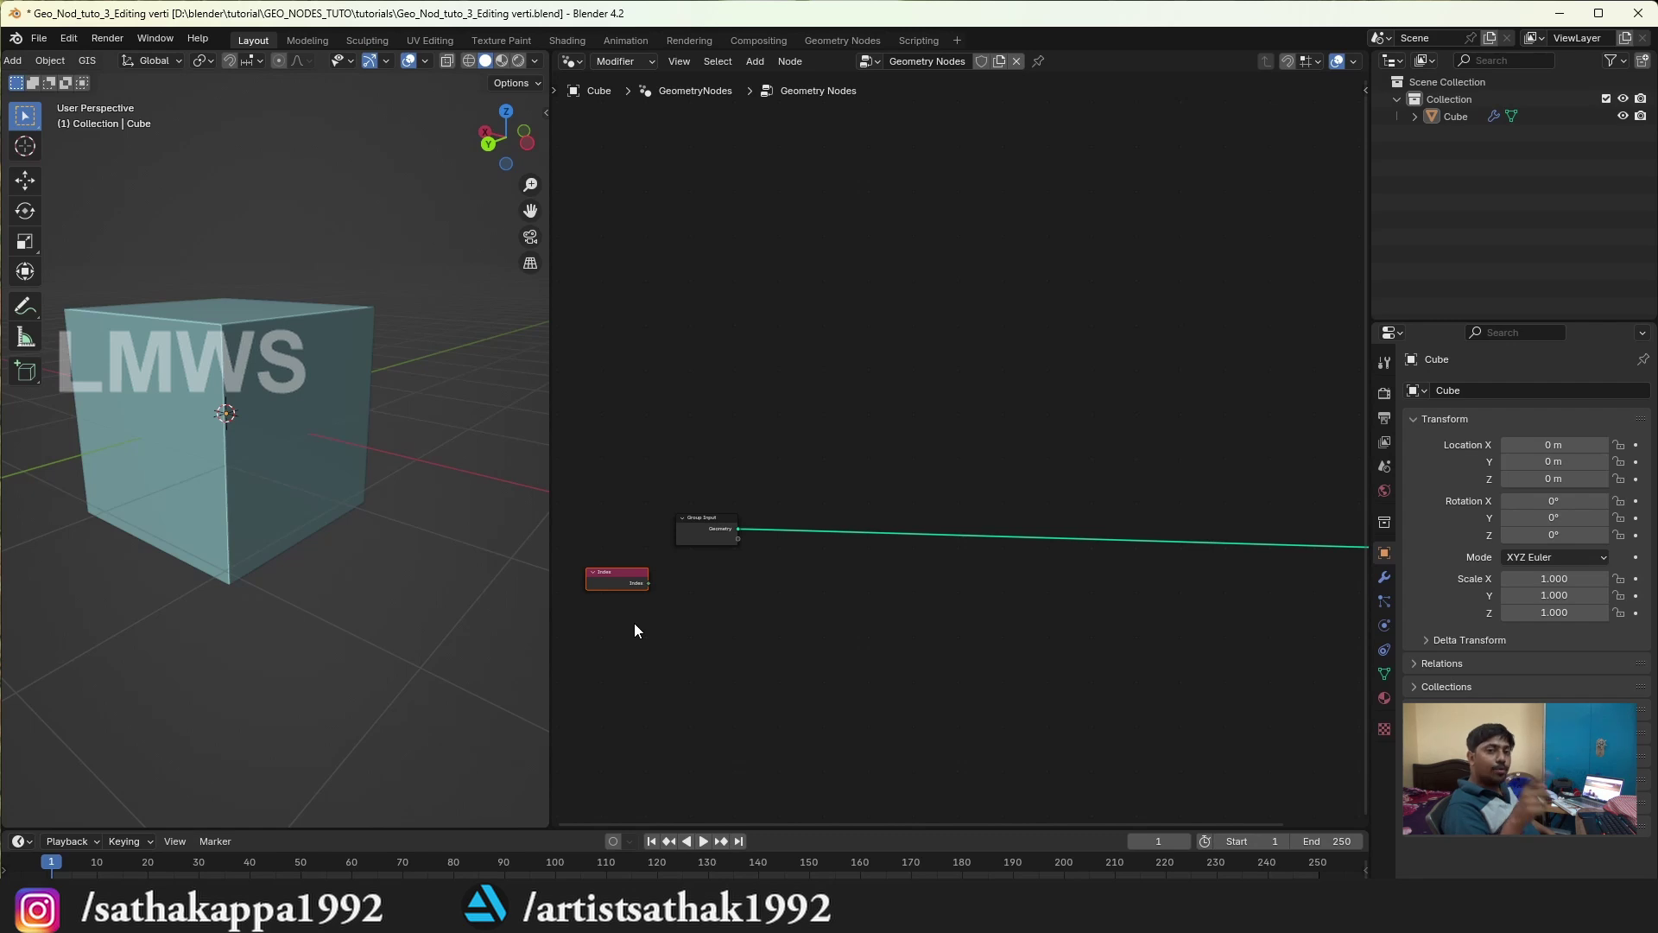
# Step: Save the file and insert a Delete Geometry node onto the geometry link
pyautogui.moveTo(1069, 479); pyautogui.dragTo(1022, 408, button='middle')
pyautogui.hotkey('ctrl', 's')
pyautogui.scroll(-1, 1022, 404)
pyautogui.hotkey('shift', 'a')
pyautogui.write('dele')
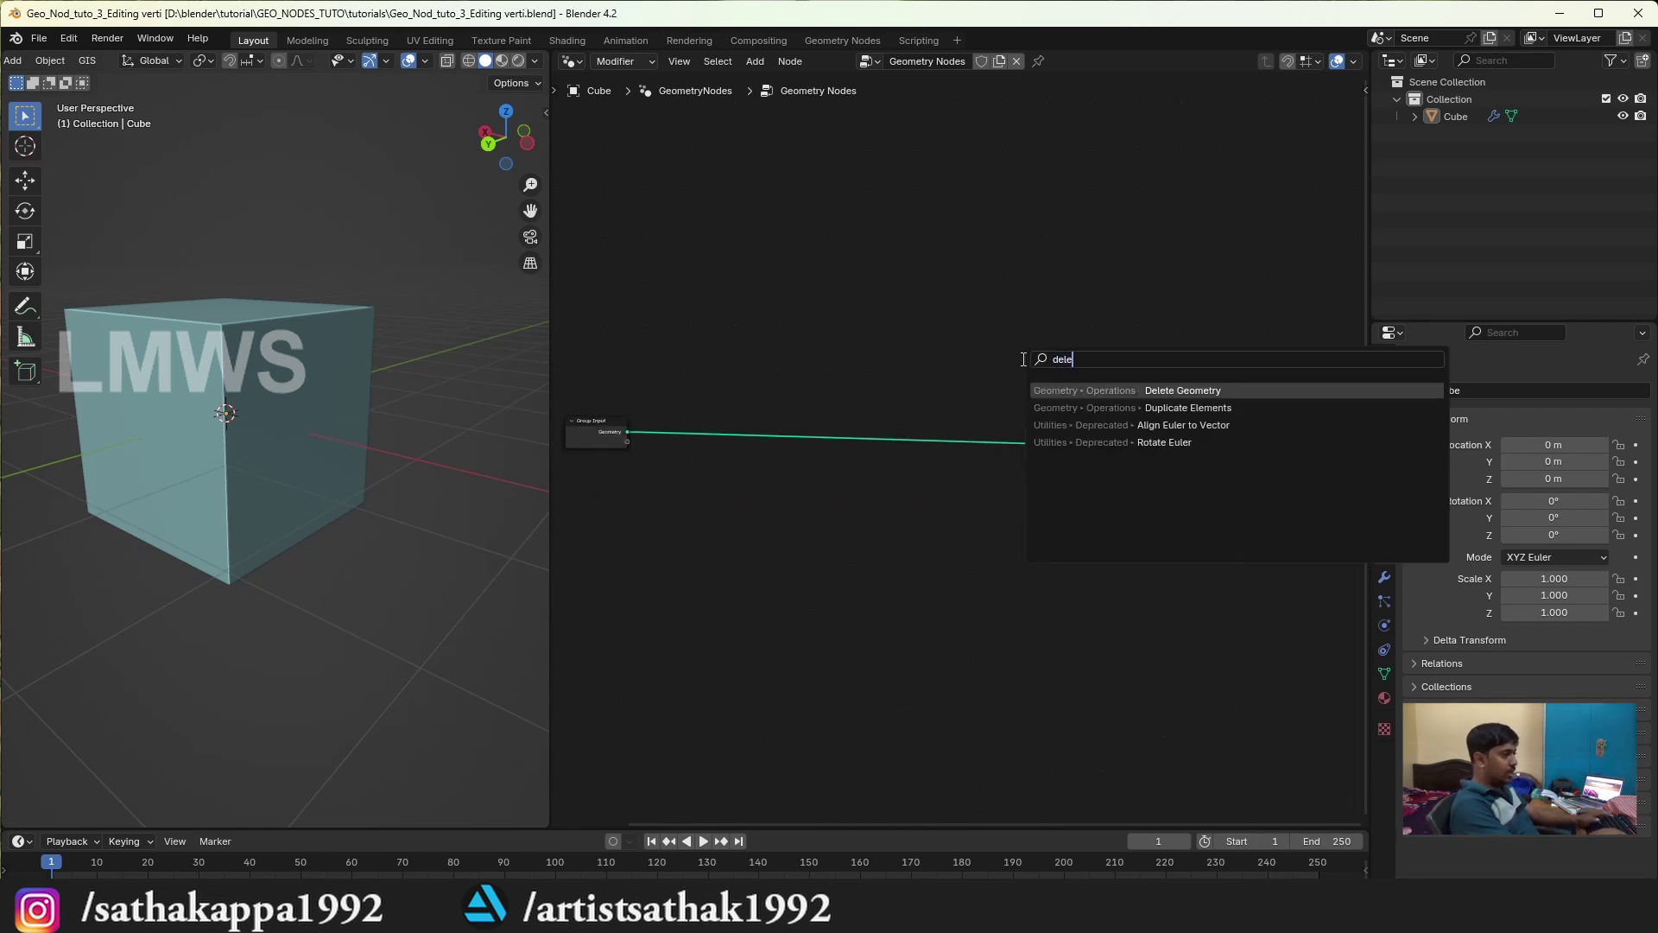
pyautogui.press('Return')
pyautogui.click(988, 400)
# Step: Set Delete Geometry's domain to Face, mute it, and frame all nodes
pyautogui.scroll(2, 1116, 397)
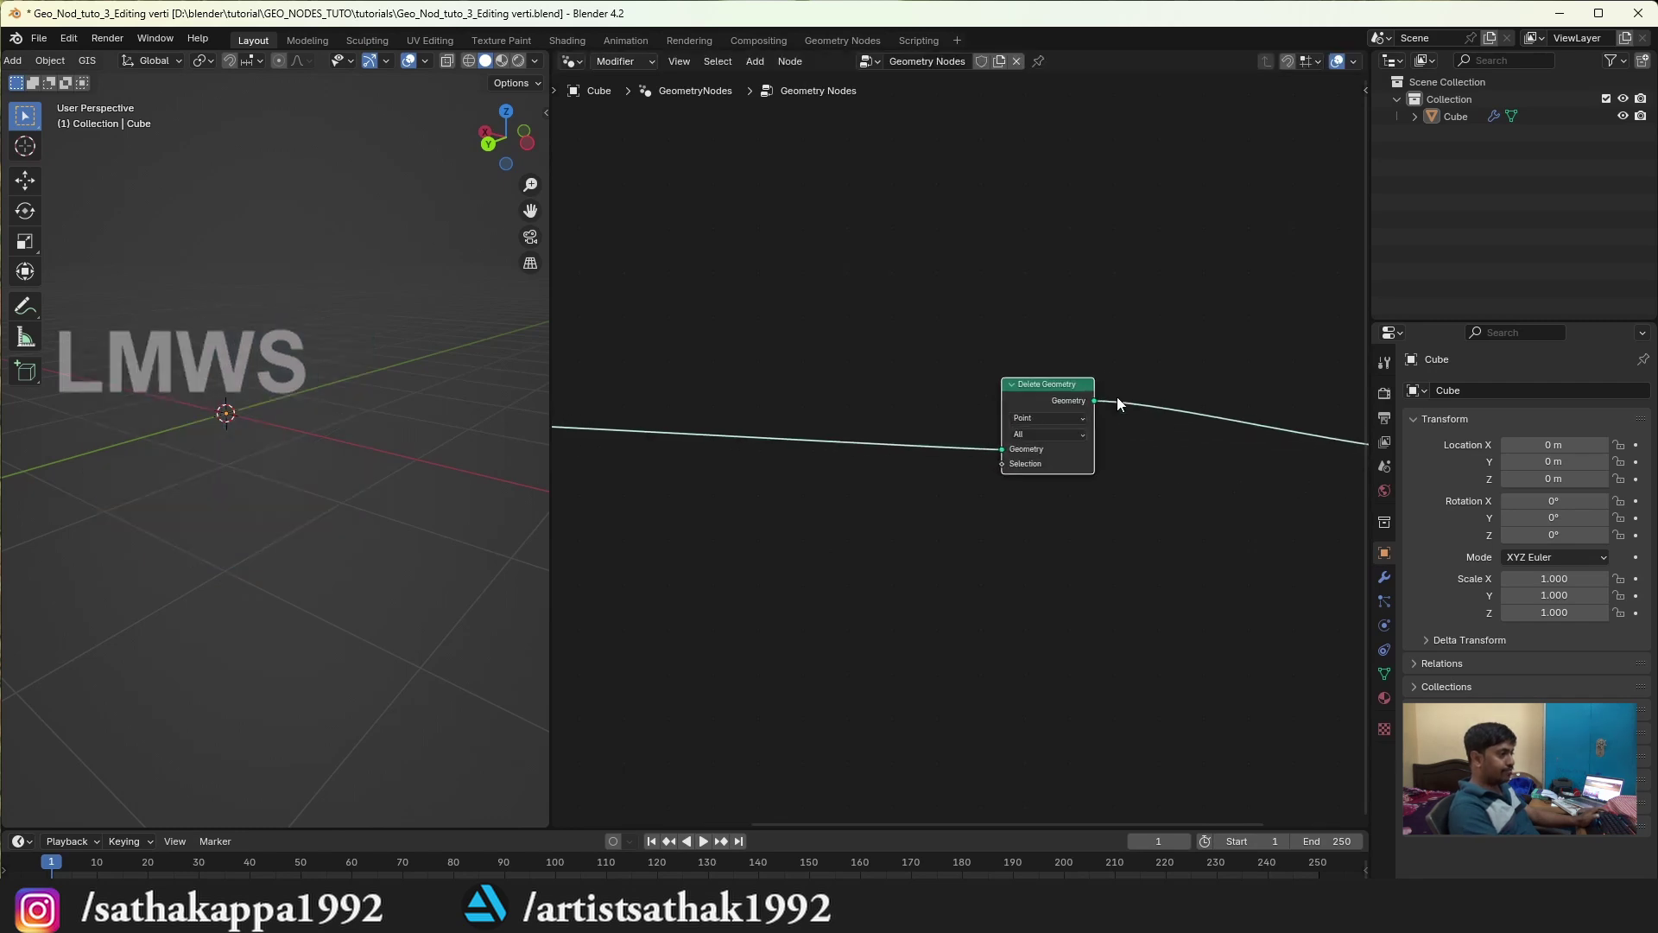
pyautogui.scroll(1, 1116, 397)
pyautogui.scroll(1, 1113, 406)
pyautogui.scroll(1, 1080, 427)
pyautogui.click(1091, 399)
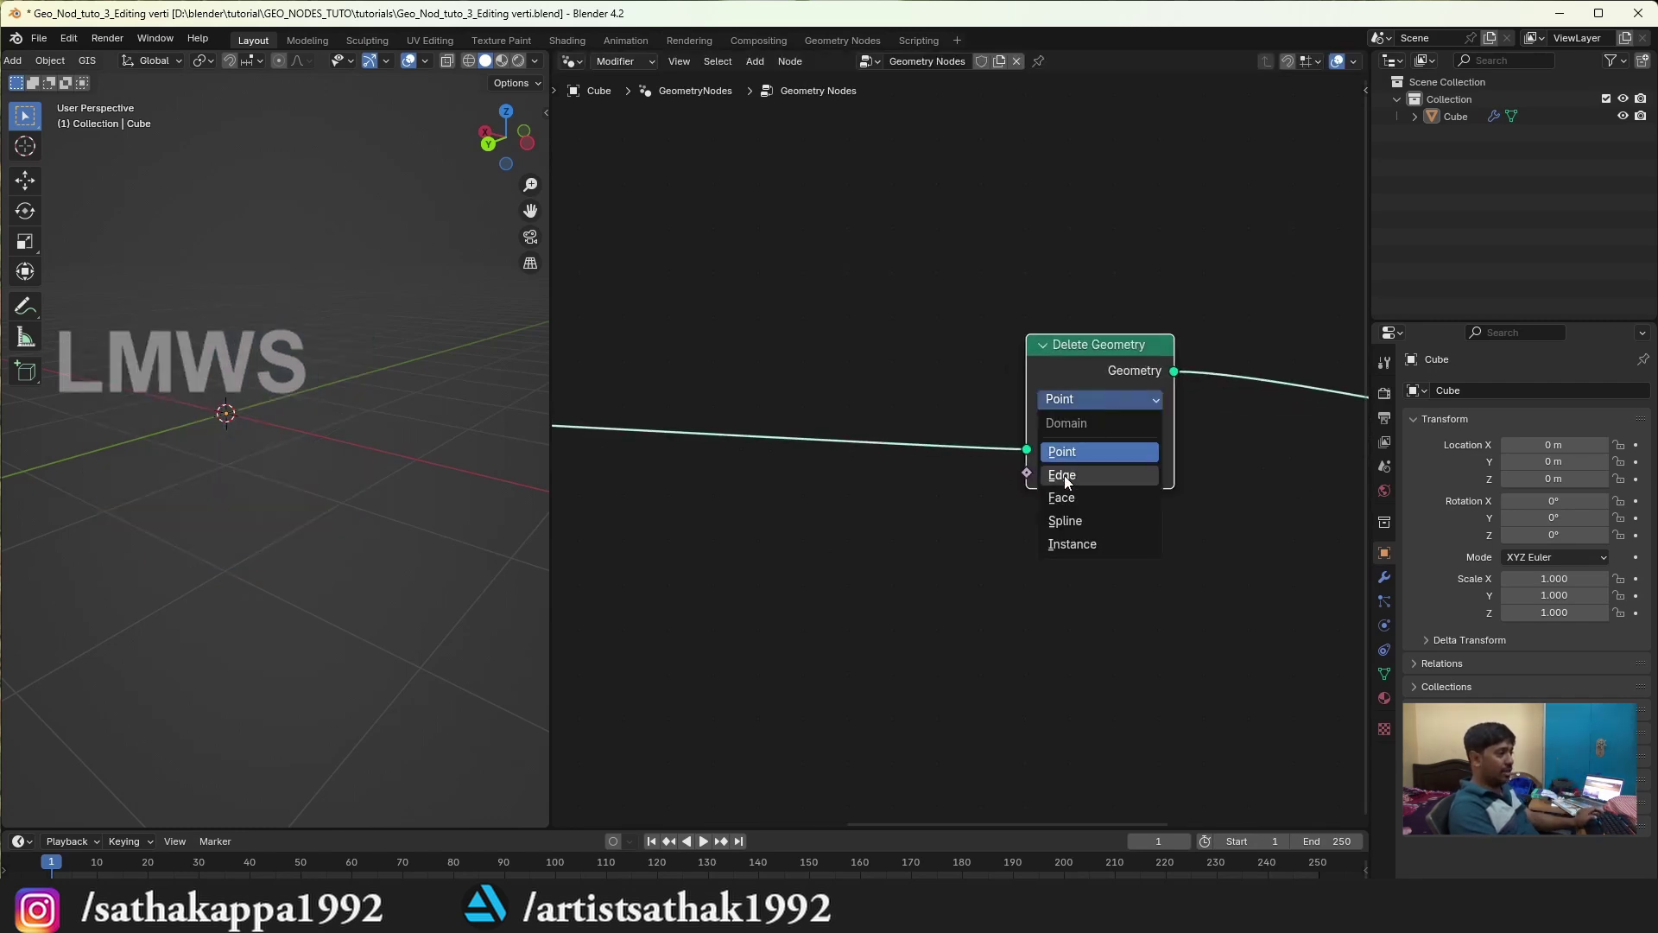
pyautogui.click(1050, 498)
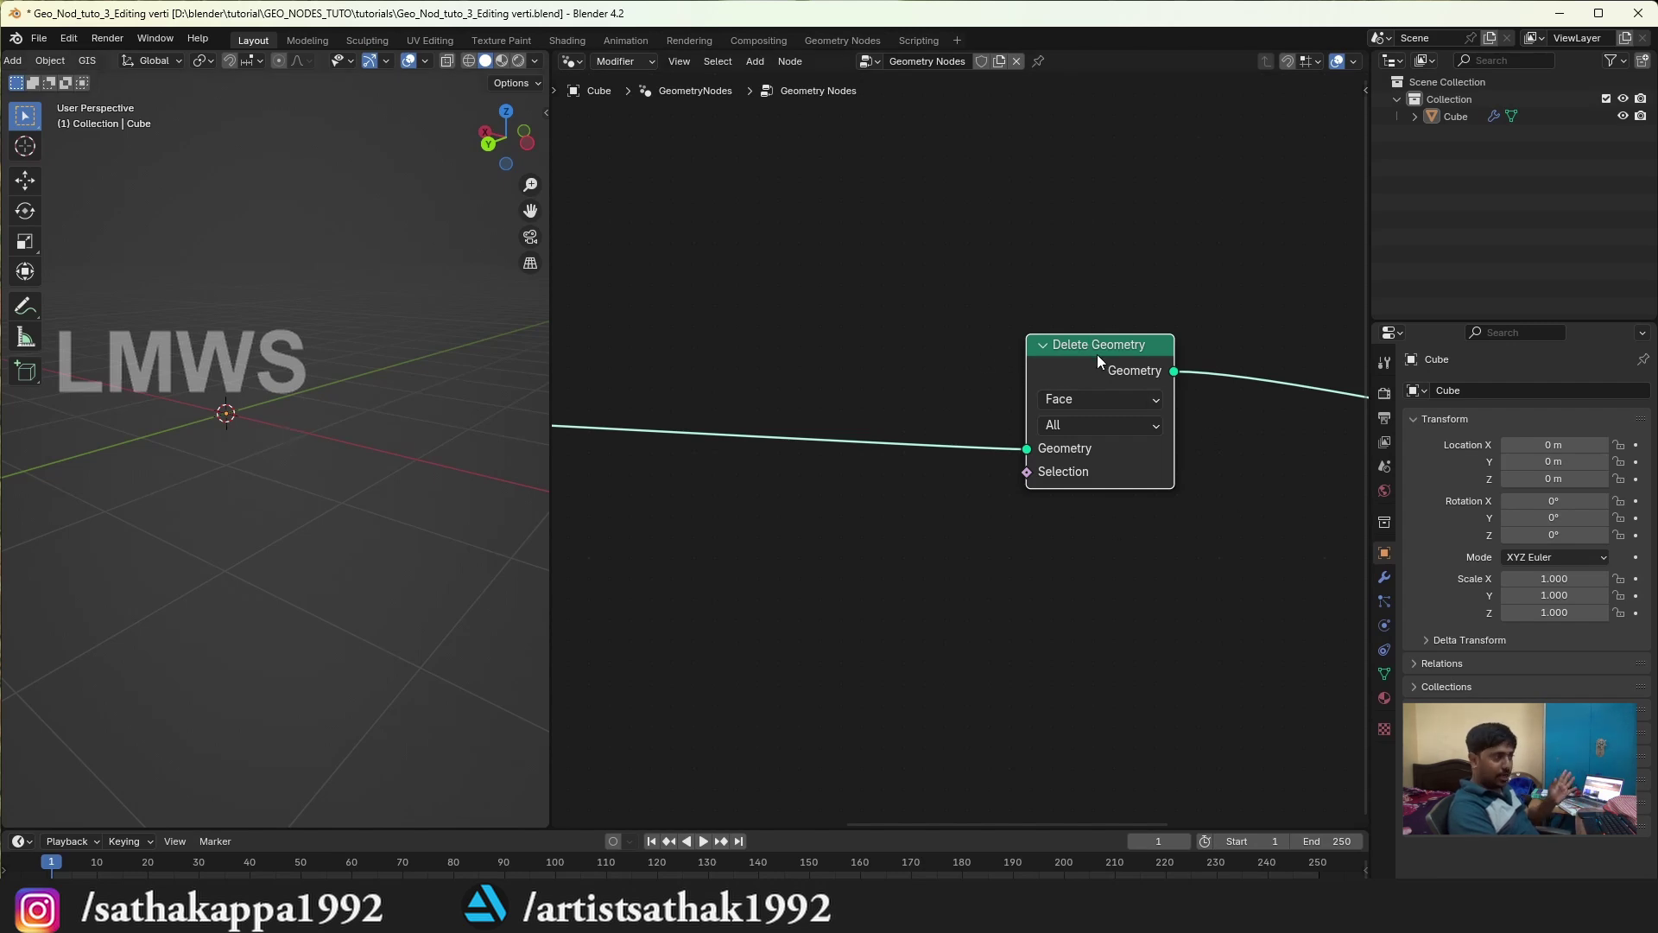
pyautogui.scroll(-1, 1071, 406)
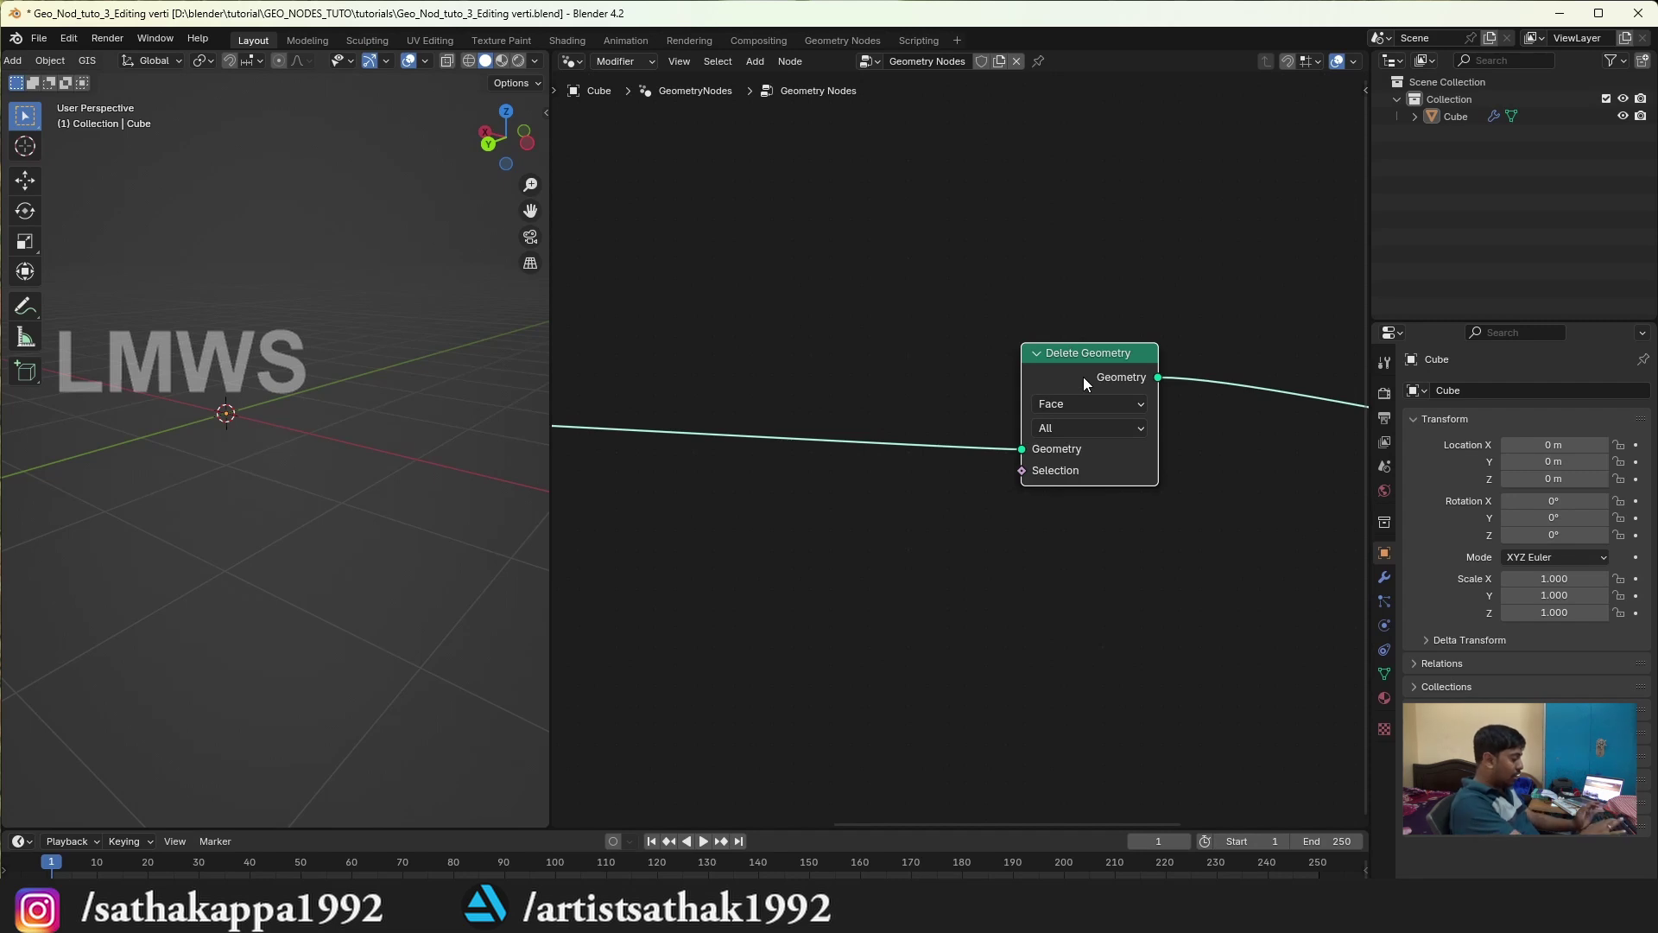
pyautogui.press('m')
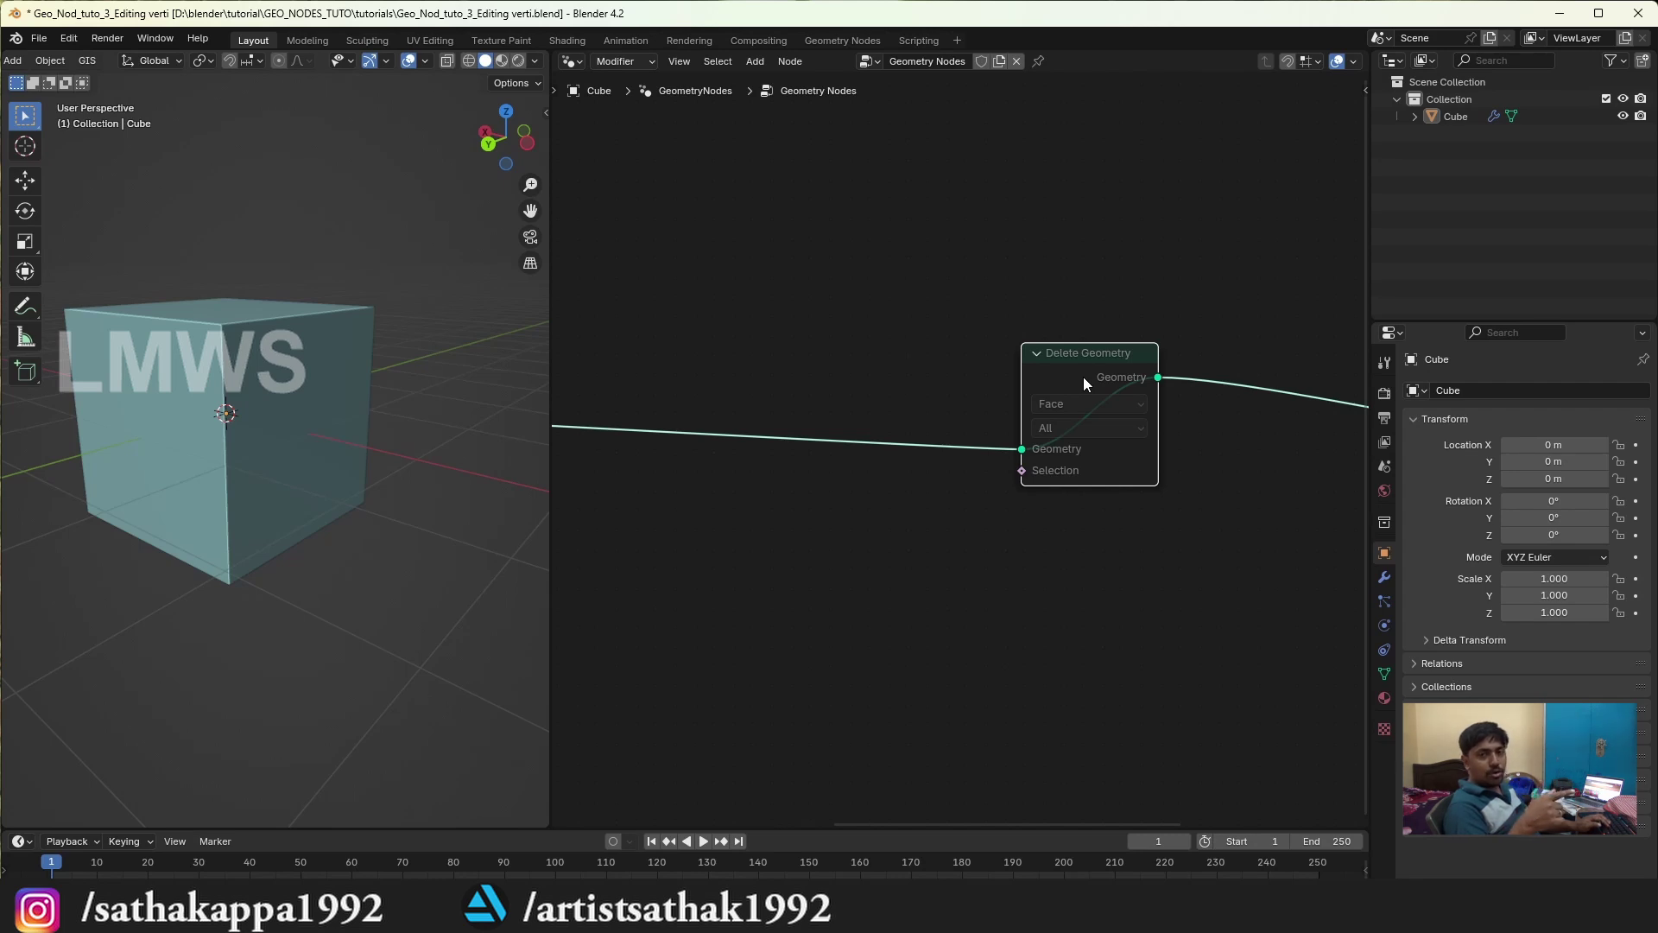
pyautogui.press('Home')
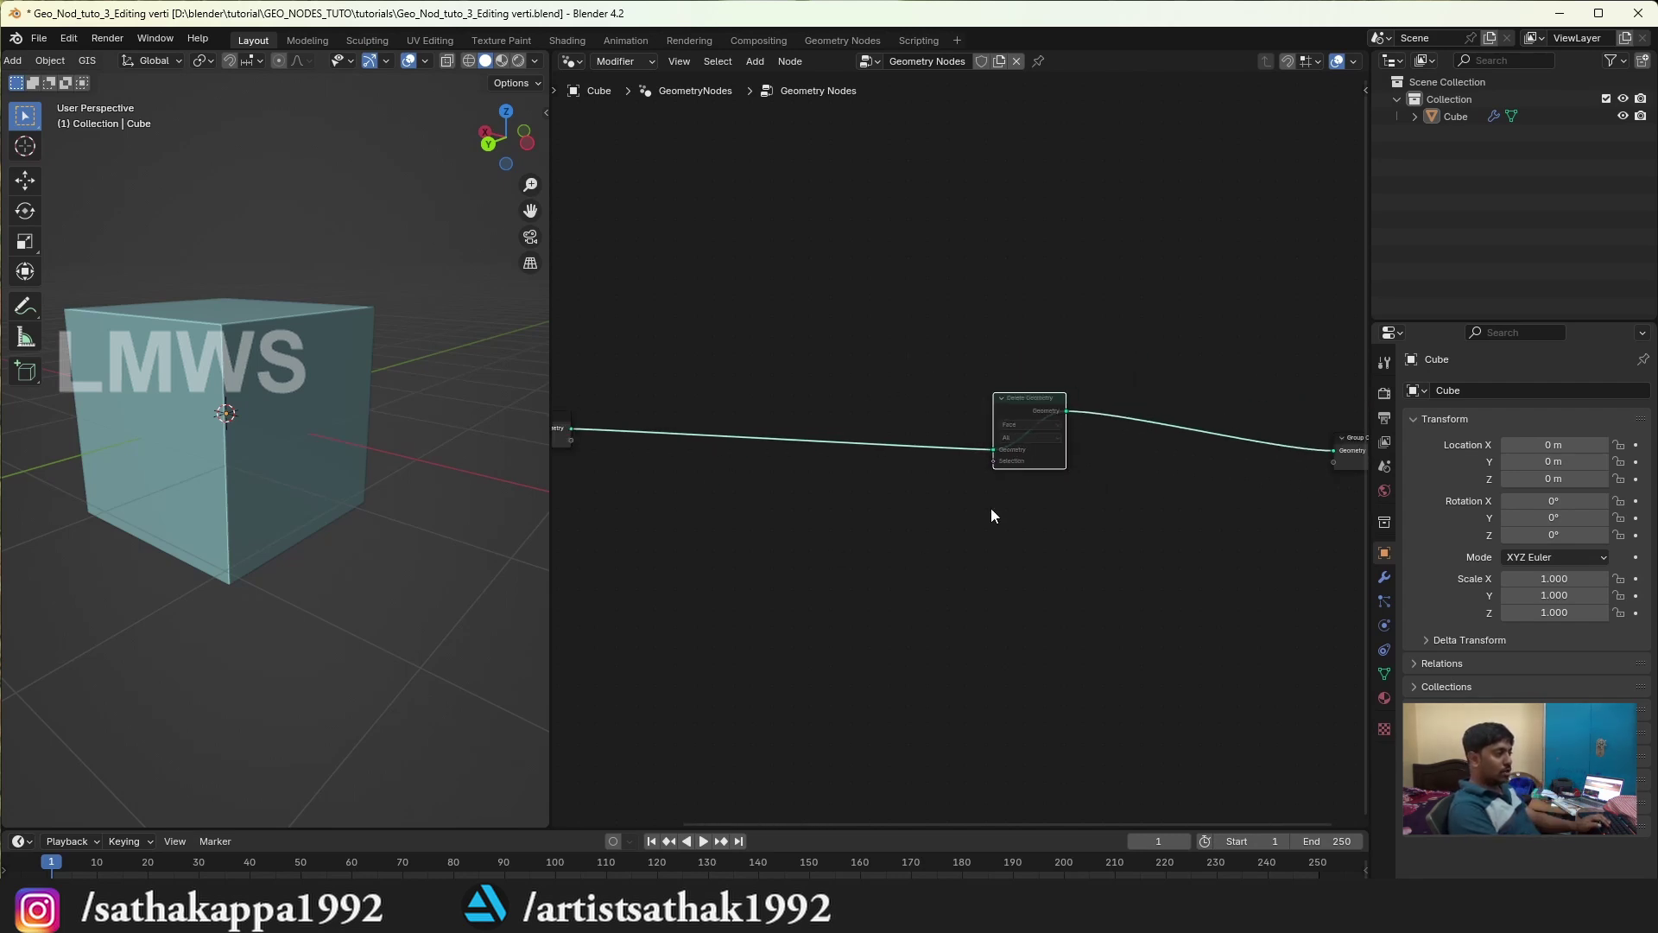
pyautogui.scroll(3, 1042, 454)
# Step: Select the cube and add a Viewer on Delete Geometry's output, placed above it
pyautogui.moveTo(368, 438)
pyautogui.mouseDown(button='middle')
pyautogui.moveTo(364, 470)
pyautogui.moveTo(263, 429)
pyautogui.moveTo(299, 401)
pyautogui.mouseUp(button='middle')
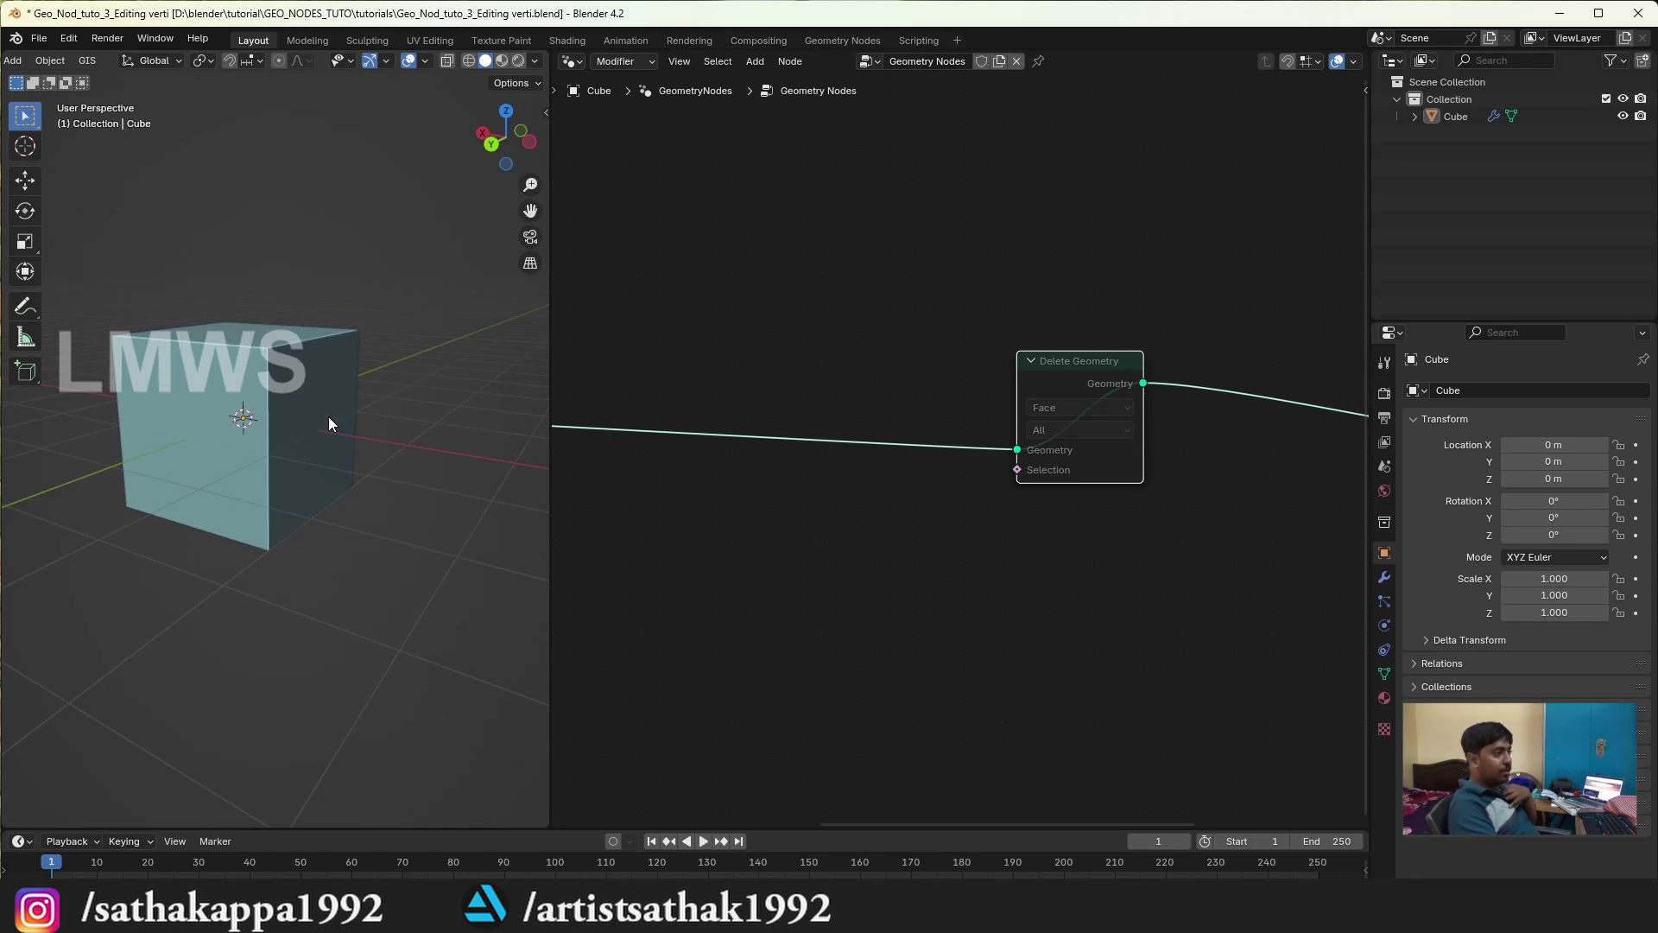
pyautogui.scroll(3, 324, 414)
pyautogui.click(312, 437)
pyautogui.scroll(-3, 324, 453)
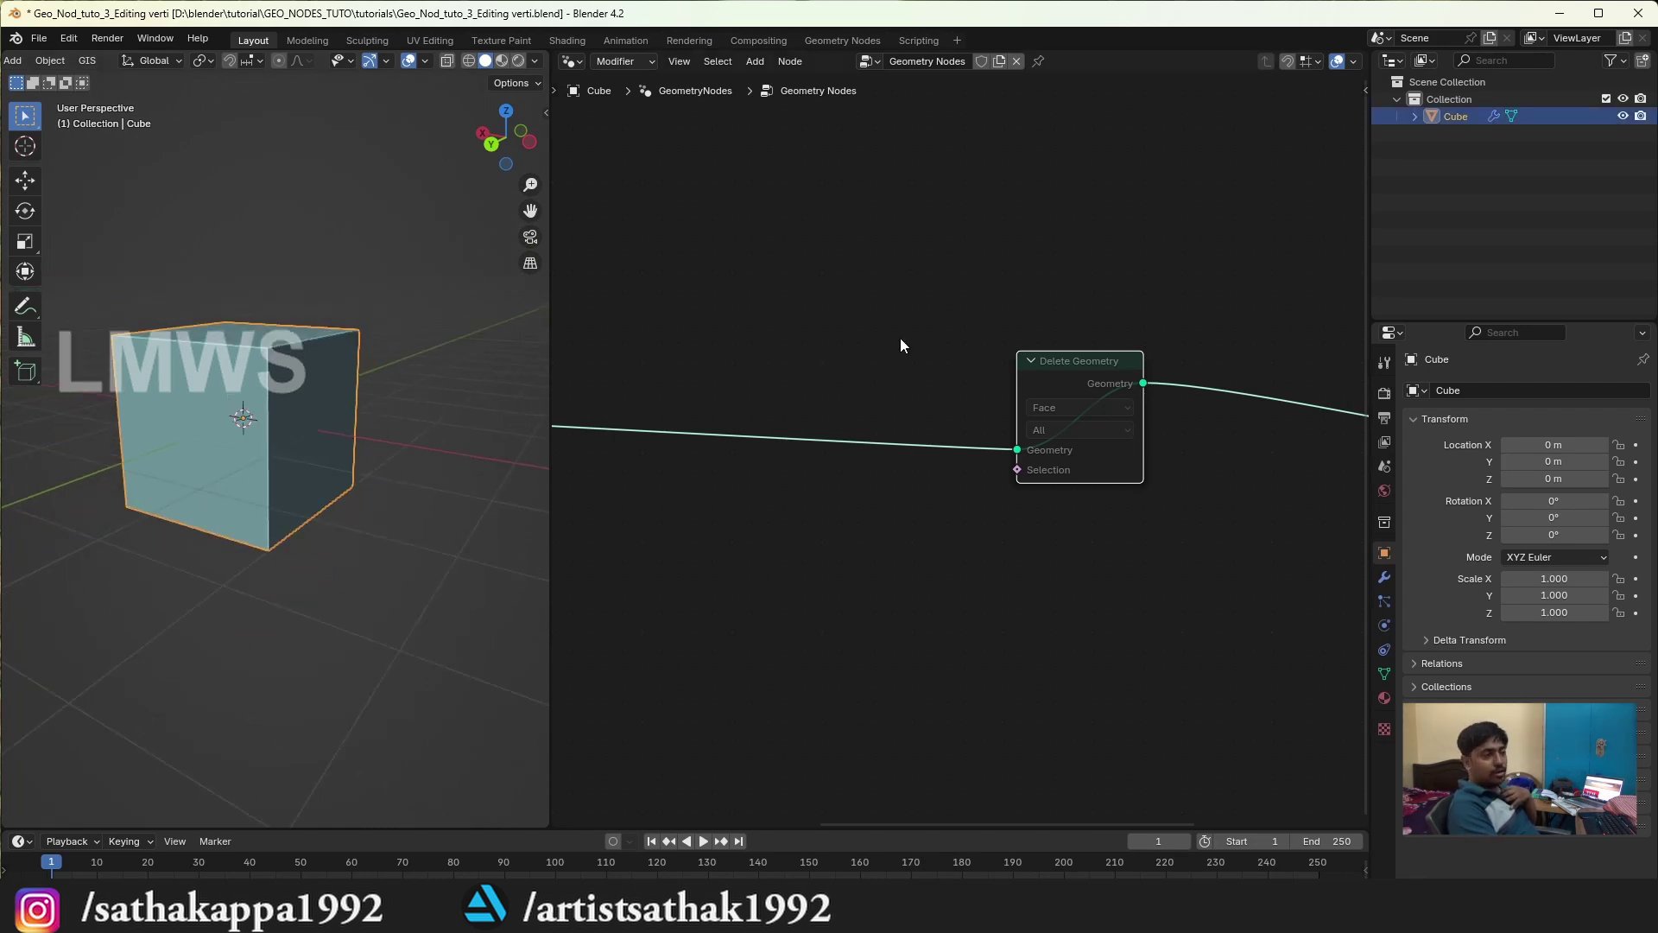
pyautogui.moveTo(934, 296); pyautogui.dragTo(876, 359, button='middle')
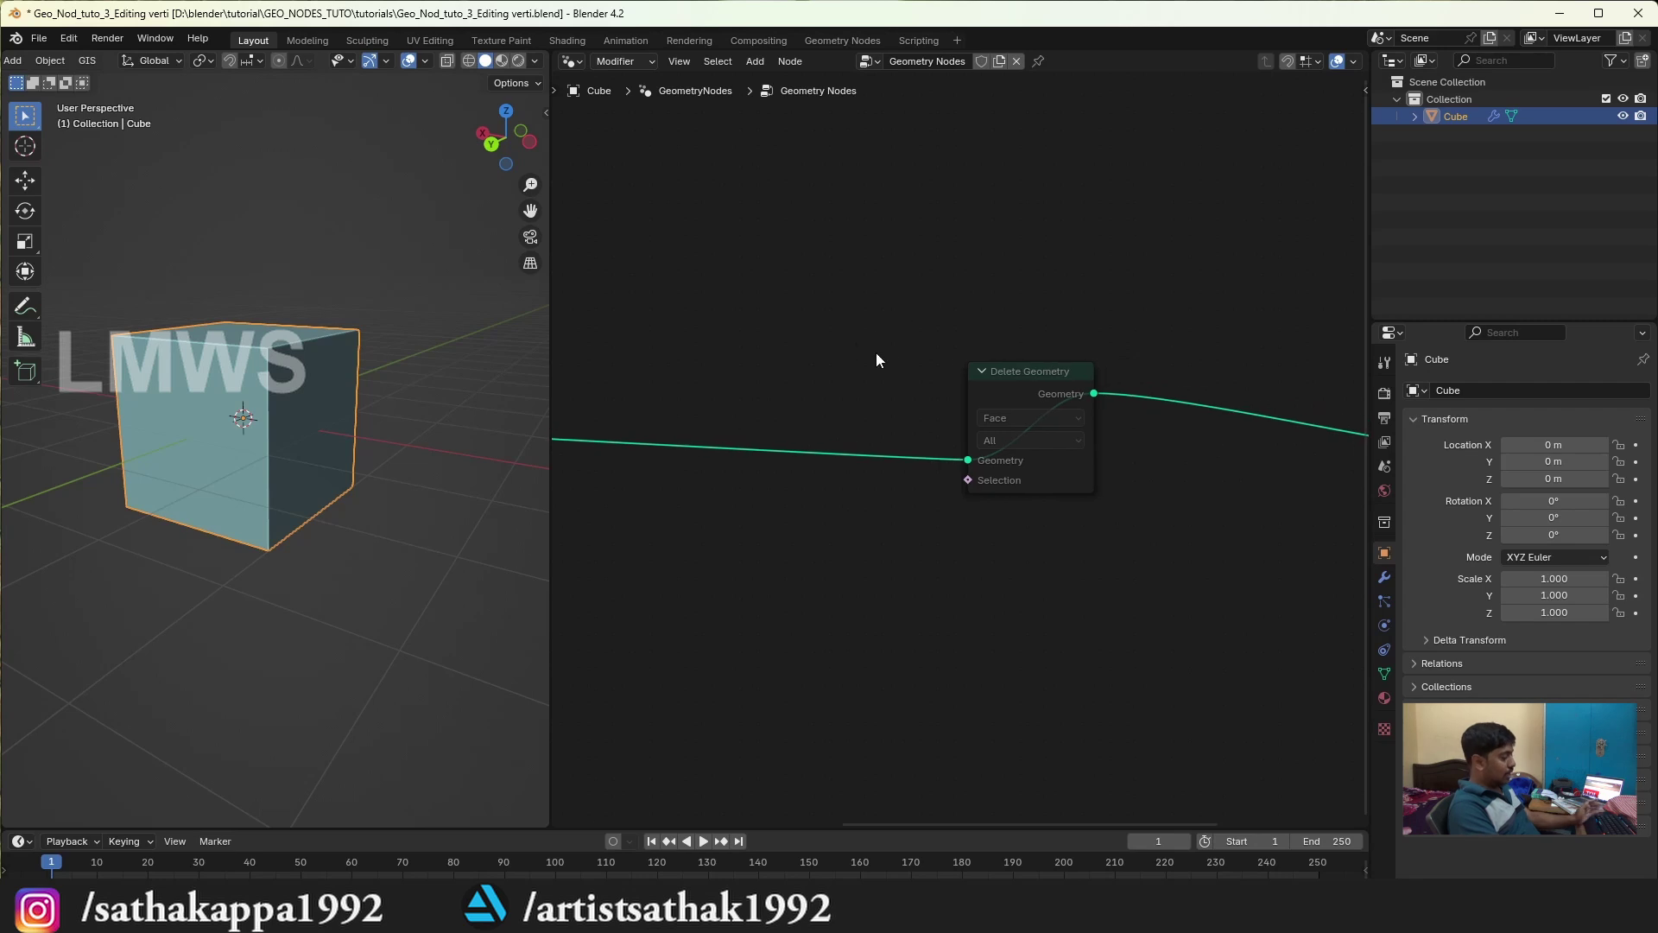
pyautogui.keyDown('ctrl'); pyautogui.keyDown('shift'); pyautogui.click(1043, 389); pyautogui.keyUp('shift'); pyautogui.keyUp('ctrl')
pyautogui.moveTo(1214, 396); pyautogui.dragTo(1240, 285)
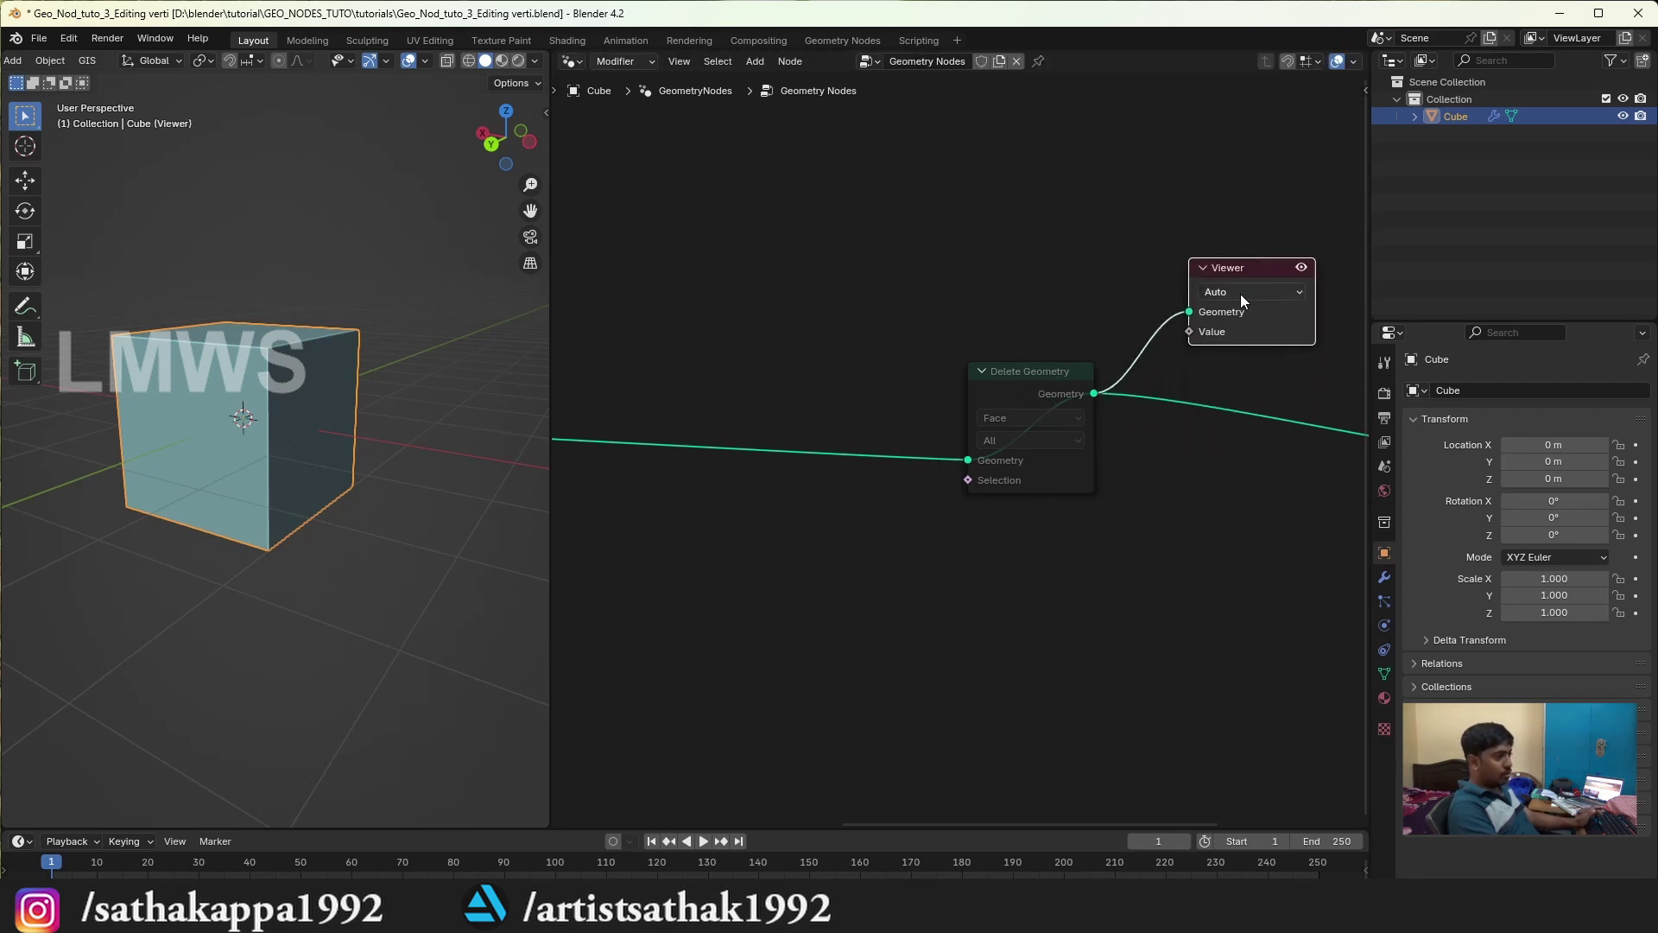
# Step: Set the Viewer domain to Face and link Index to its Value, showing faces 0–5
pyautogui.click(1240, 293)
pyautogui.click(1218, 395)
pyautogui.scroll(-2, 985, 337)
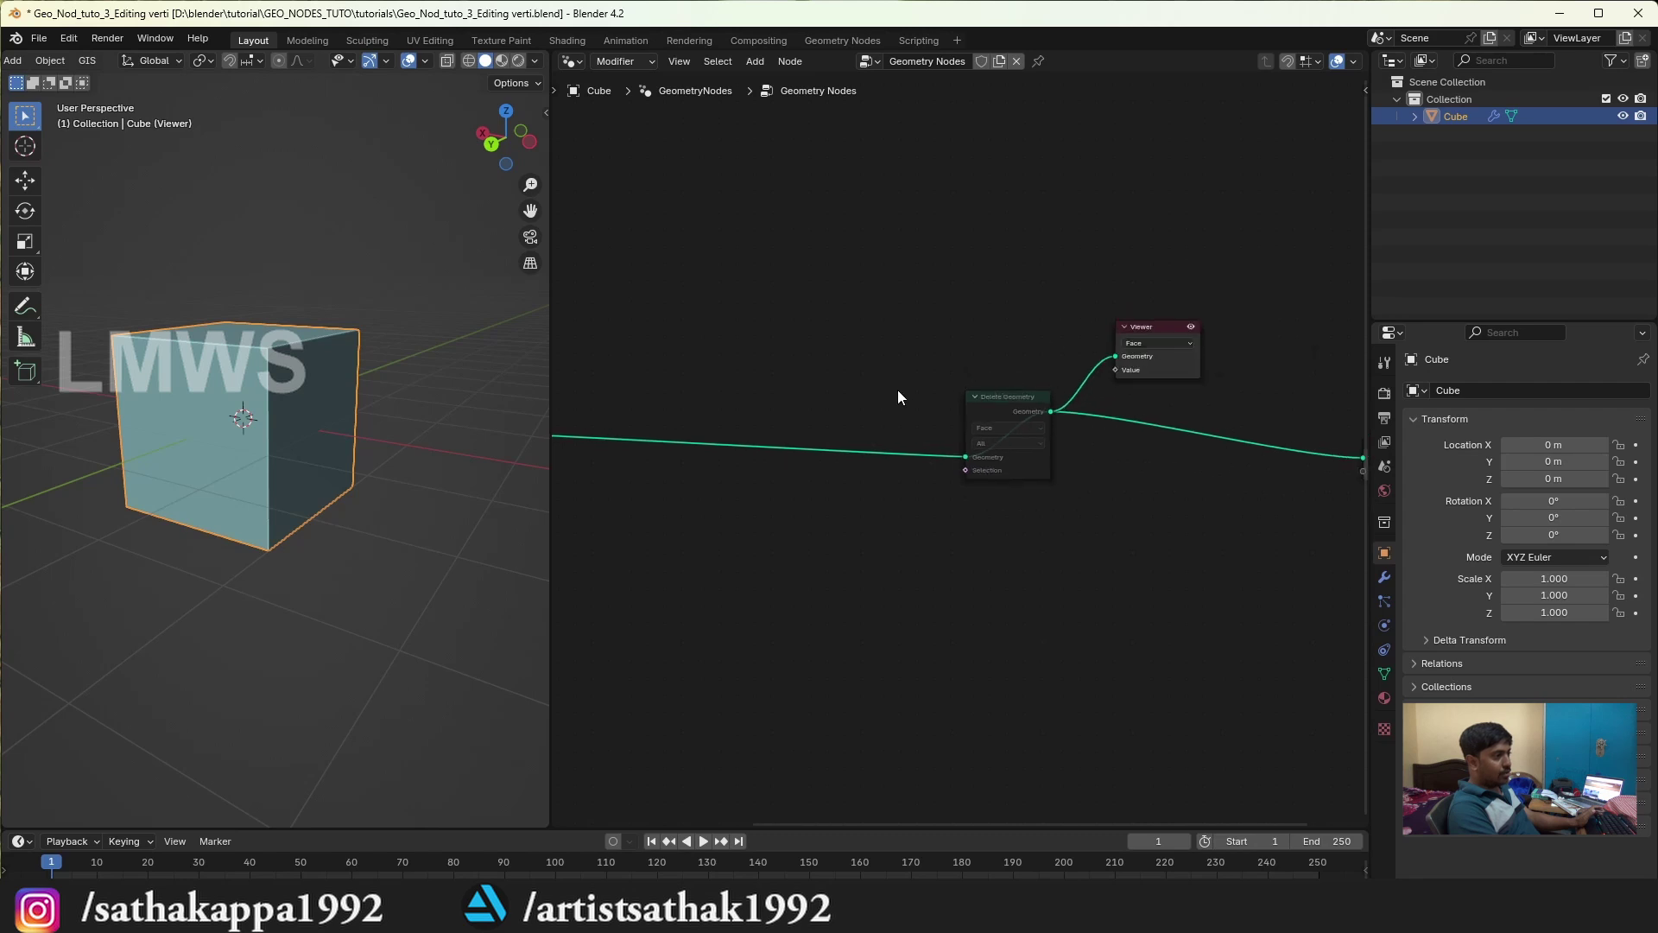
pyautogui.scroll(-1, 855, 406)
pyautogui.moveTo(586, 452)
pyautogui.mouseDown()
pyautogui.moveTo(676, 464)
pyautogui.moveTo(1078, 390)
pyautogui.moveTo(1180, 345)
pyautogui.mouseUp()
pyautogui.scroll(1, 651, 468)
pyautogui.scroll(2, 1208, 354)
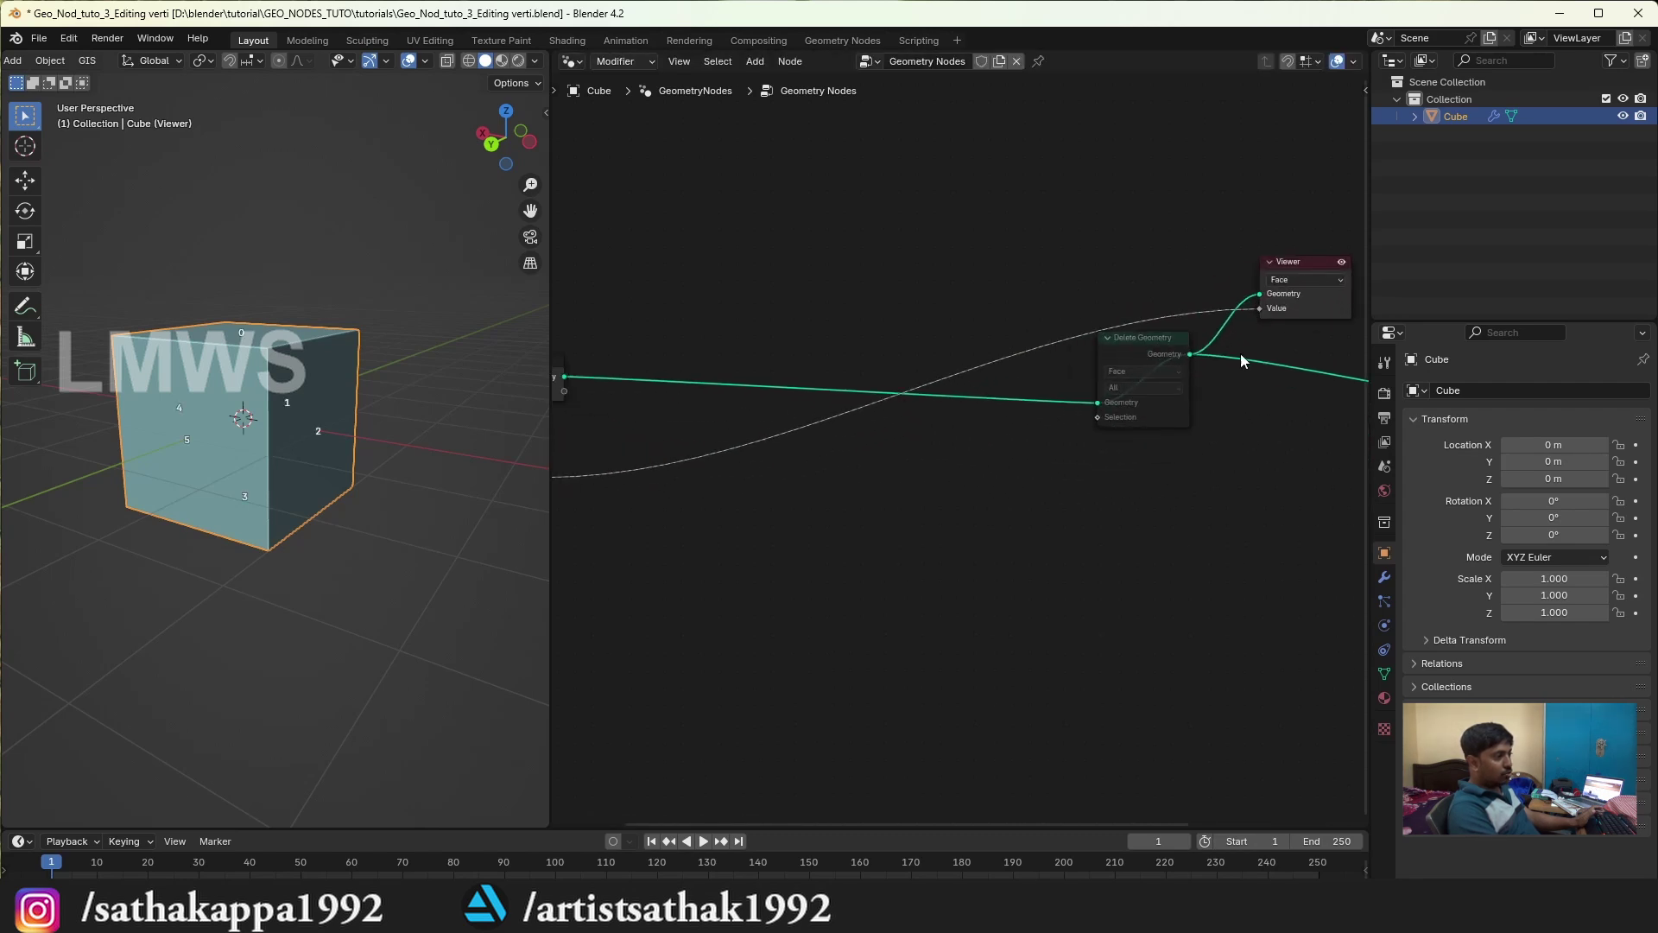
pyautogui.scroll(3, 379, 423)
pyautogui.moveTo(378, 423)
pyautogui.mouseDown(button='middle')
pyautogui.moveTo(352, 456)
pyautogui.moveTo(386, 411)
pyautogui.moveTo(368, 458)
pyautogui.mouseUp(button='middle')
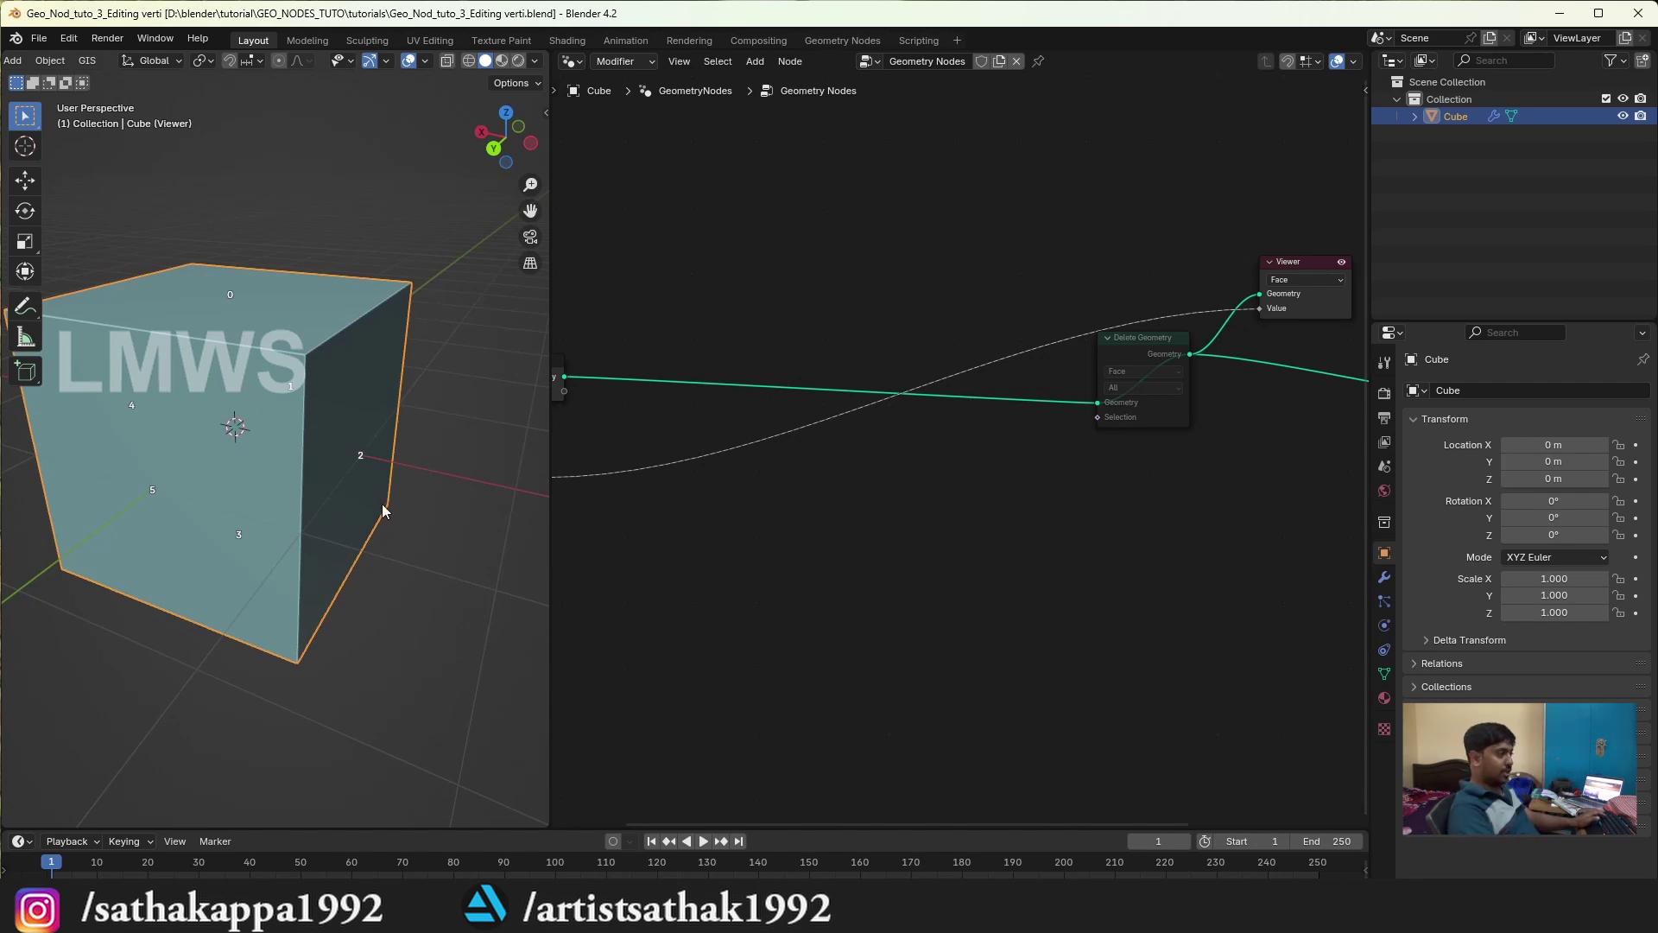
# Step: Add a Compare node onto the Index link
pyautogui.hotkey('shift', 'a')
pyautogui.write('com')
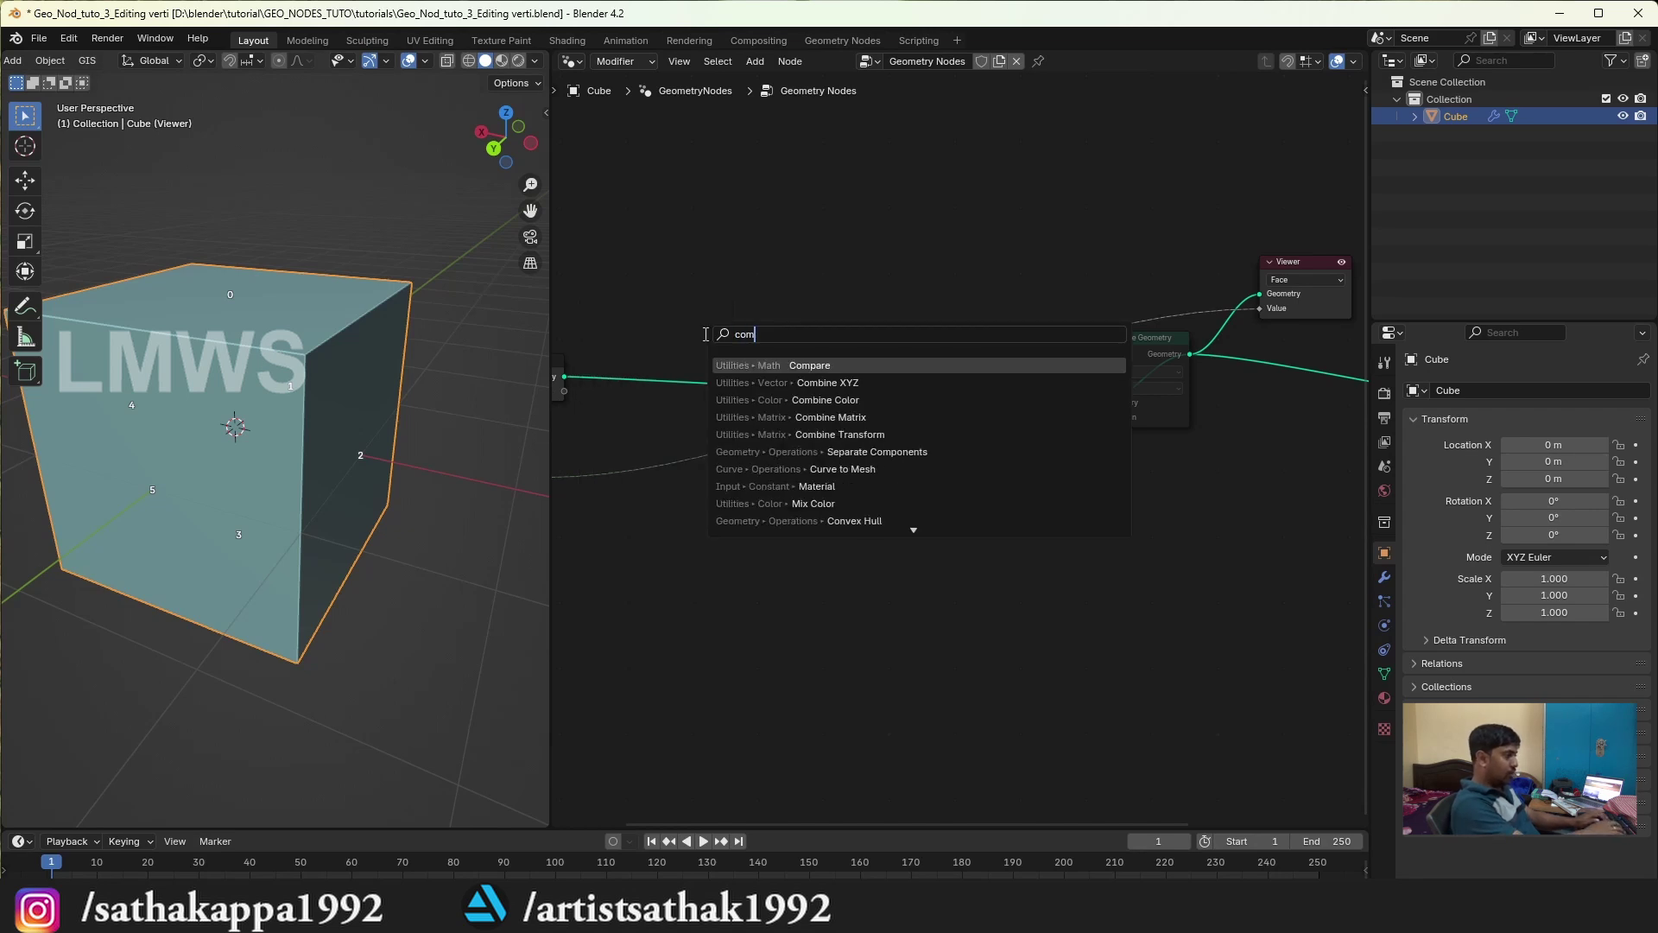
pyautogui.press('Return')
pyautogui.click(633, 443)
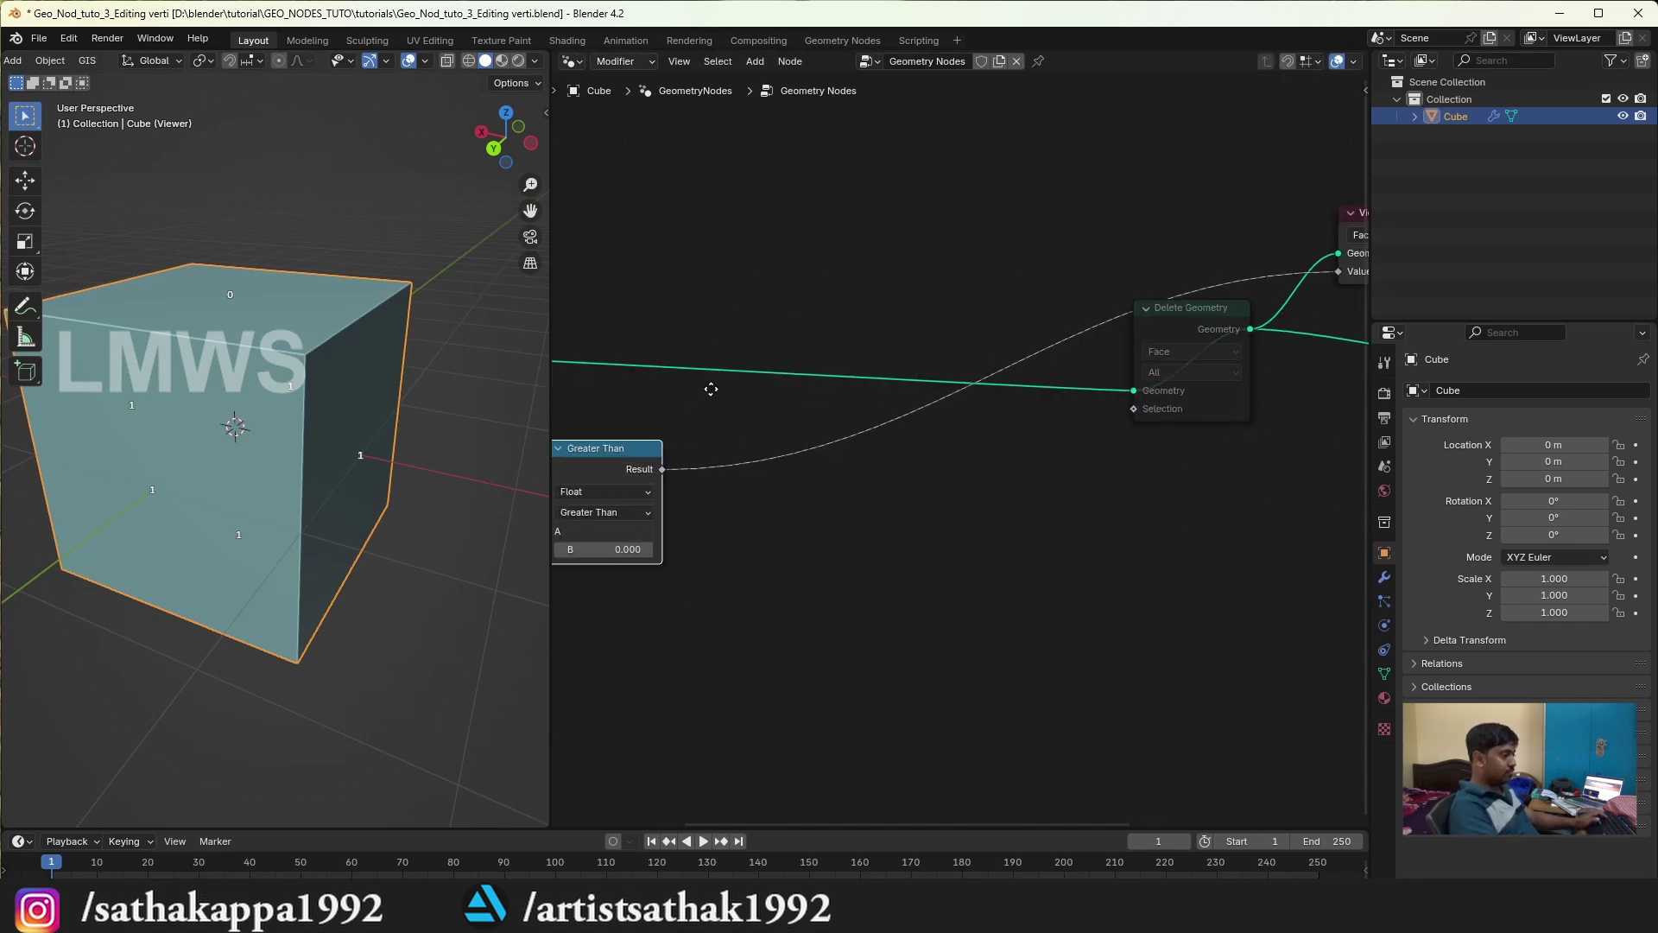
pyautogui.scroll(2, 853, 478)
# Step: Set the Compare node to Integer Equal with B = 2
pyautogui.click(834, 430)
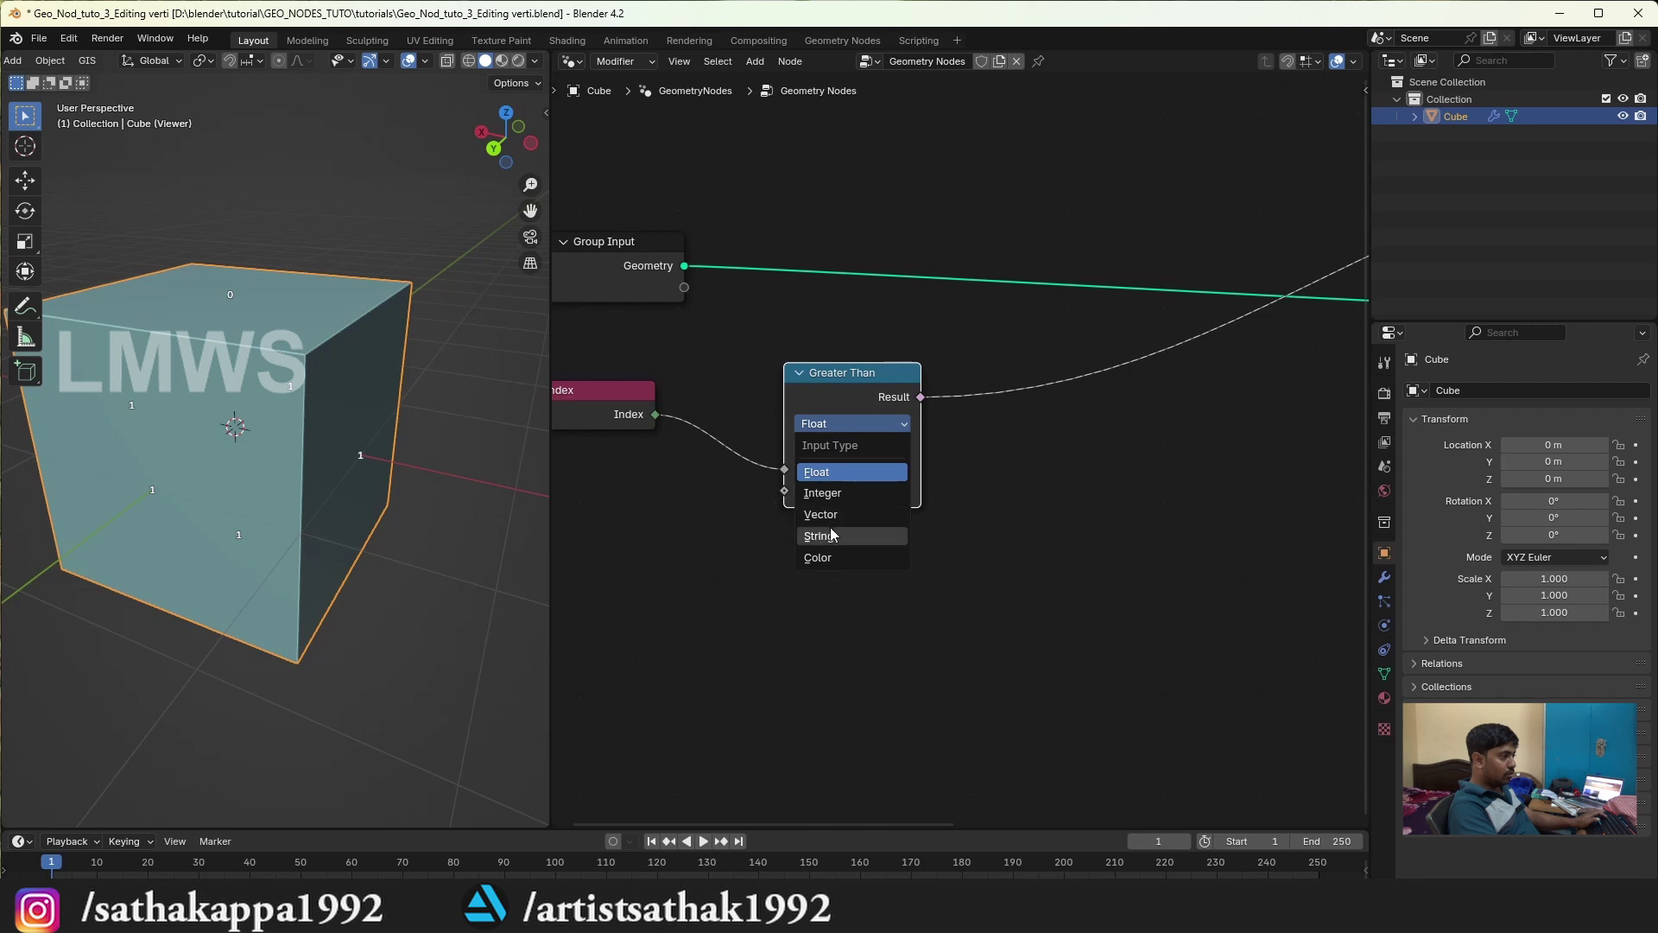
pyautogui.click(836, 494)
pyautogui.click(867, 450)
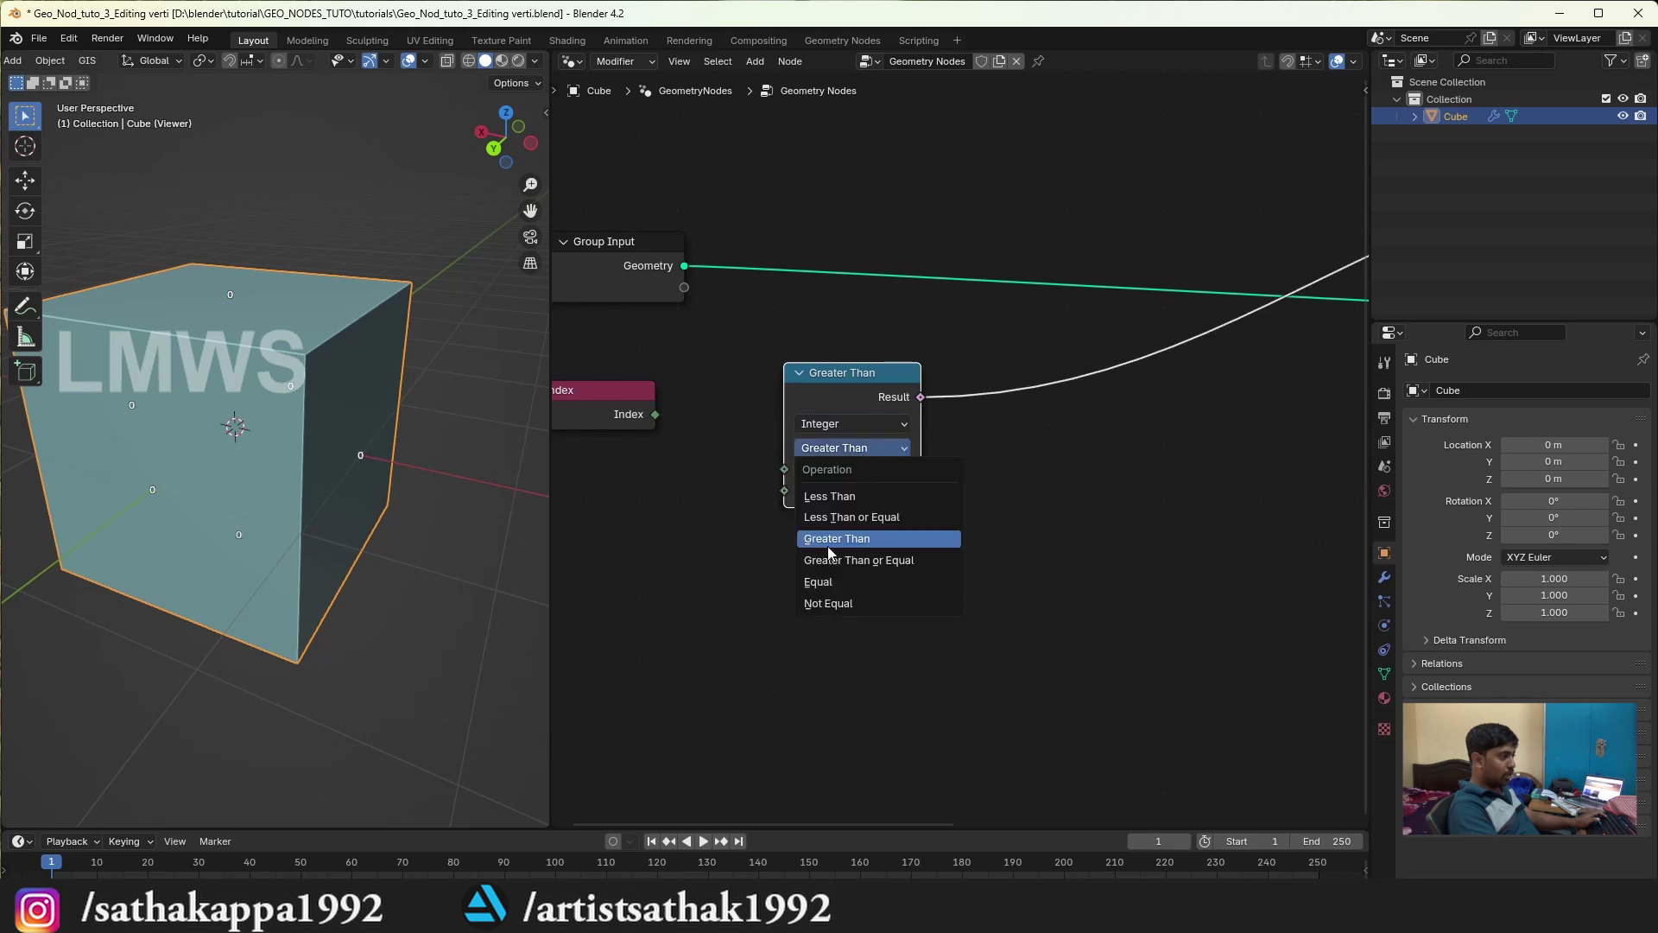
pyautogui.click(828, 582)
pyautogui.click(847, 498)
pyautogui.write('2')
pyautogui.press('Return')
pyautogui.scroll(-2, 869, 489)
pyautogui.scroll(-1, 829, 541)
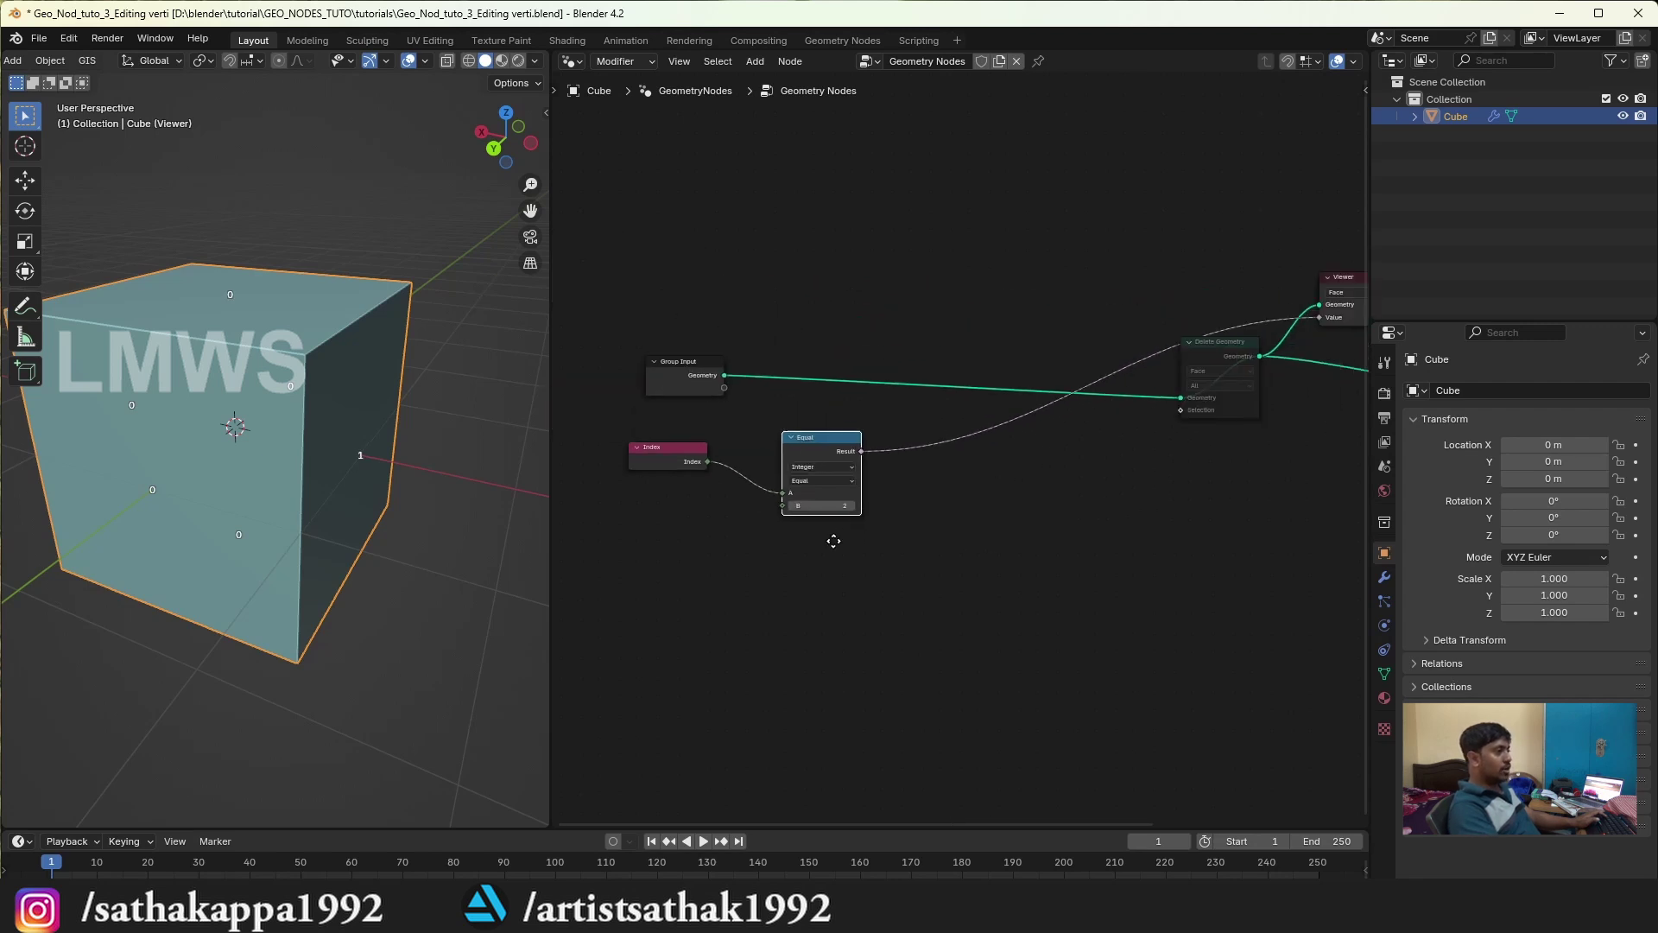
pyautogui.scroll(2, 944, 509)
# Step: Unmute Delete Geometry so every cube face is removed
pyautogui.moveTo(1074, 491); pyautogui.dragTo(945, 435, button='middle')
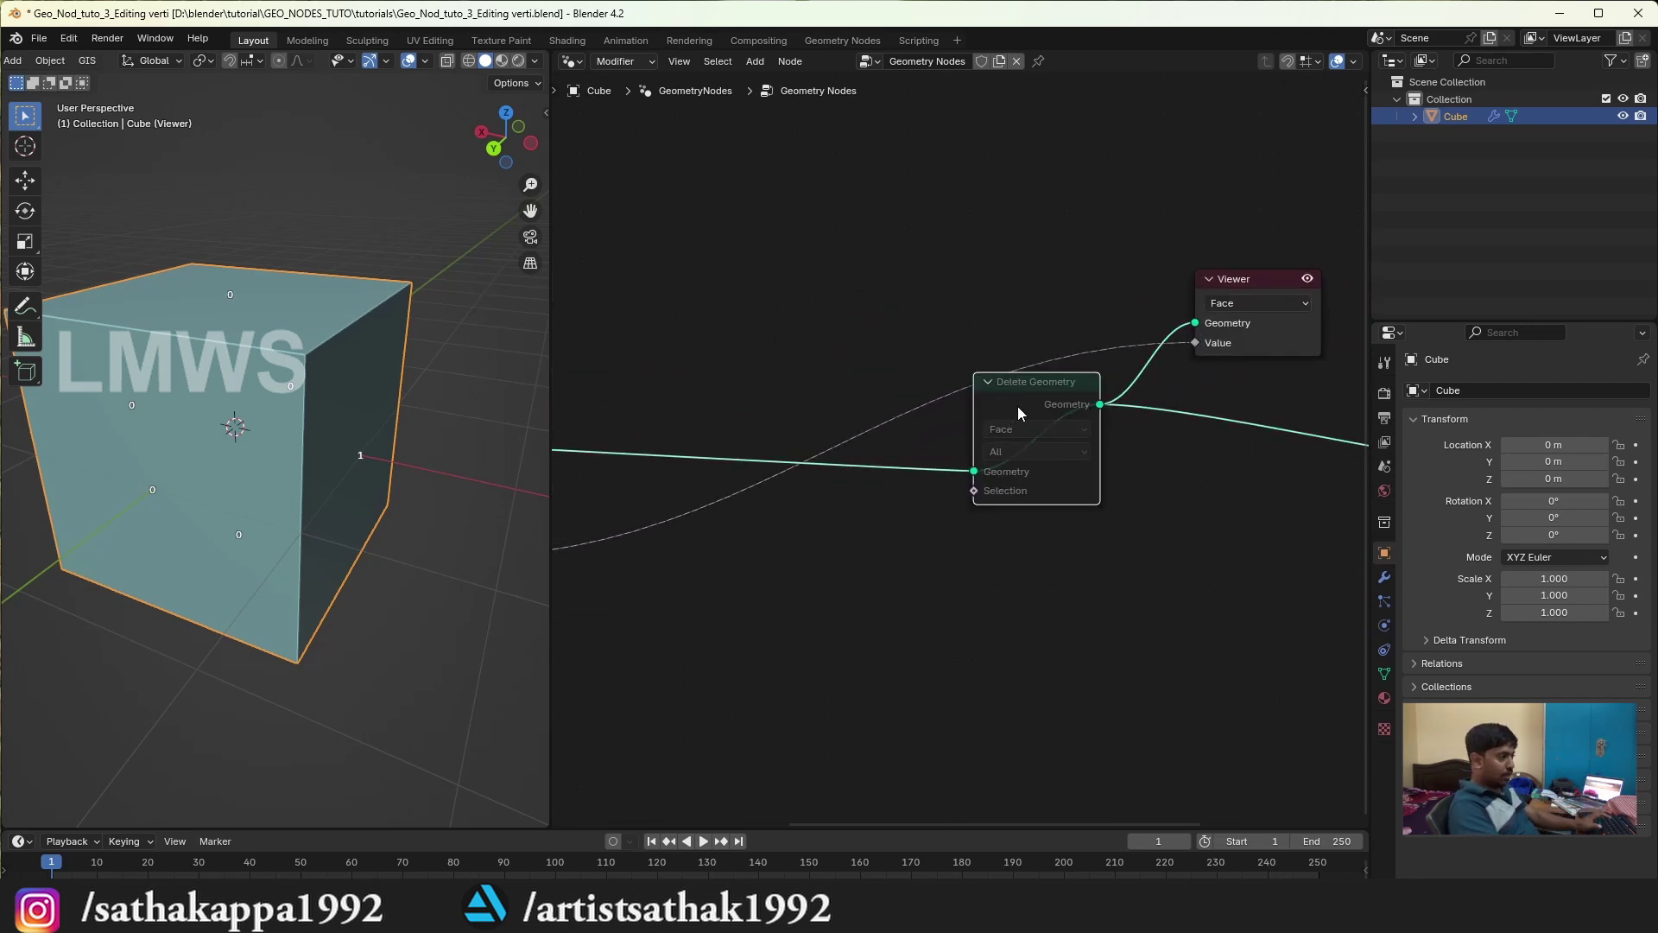
pyautogui.press('m')
pyautogui.scroll(1, 1027, 414)
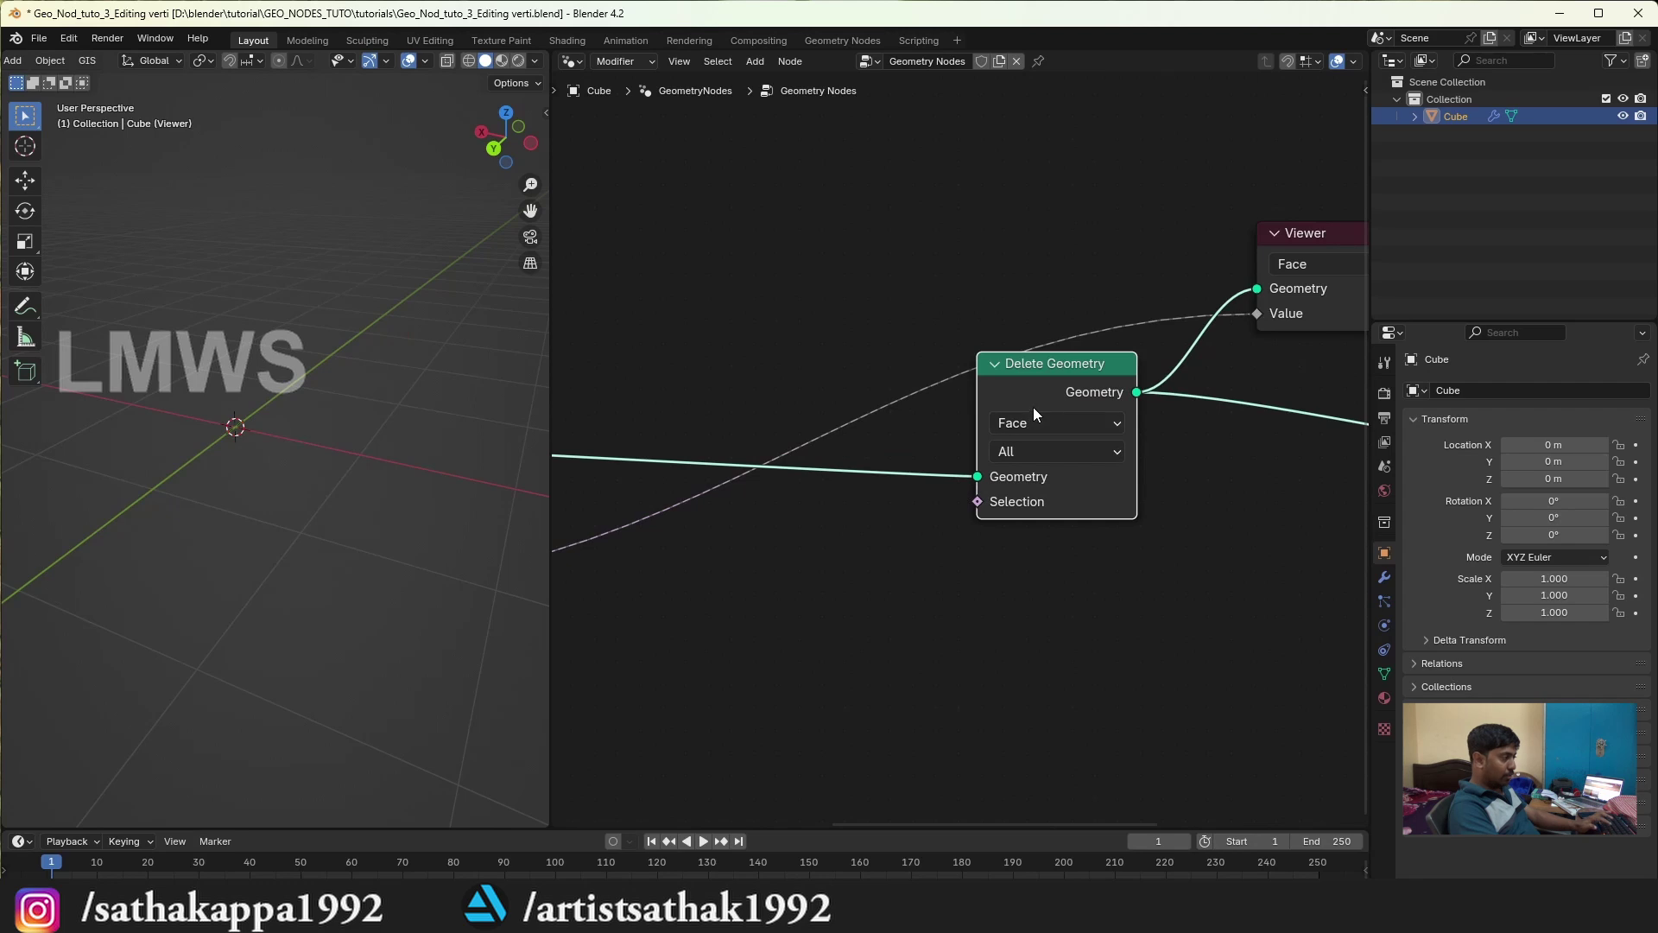
pyautogui.scroll(1, 1001, 469)
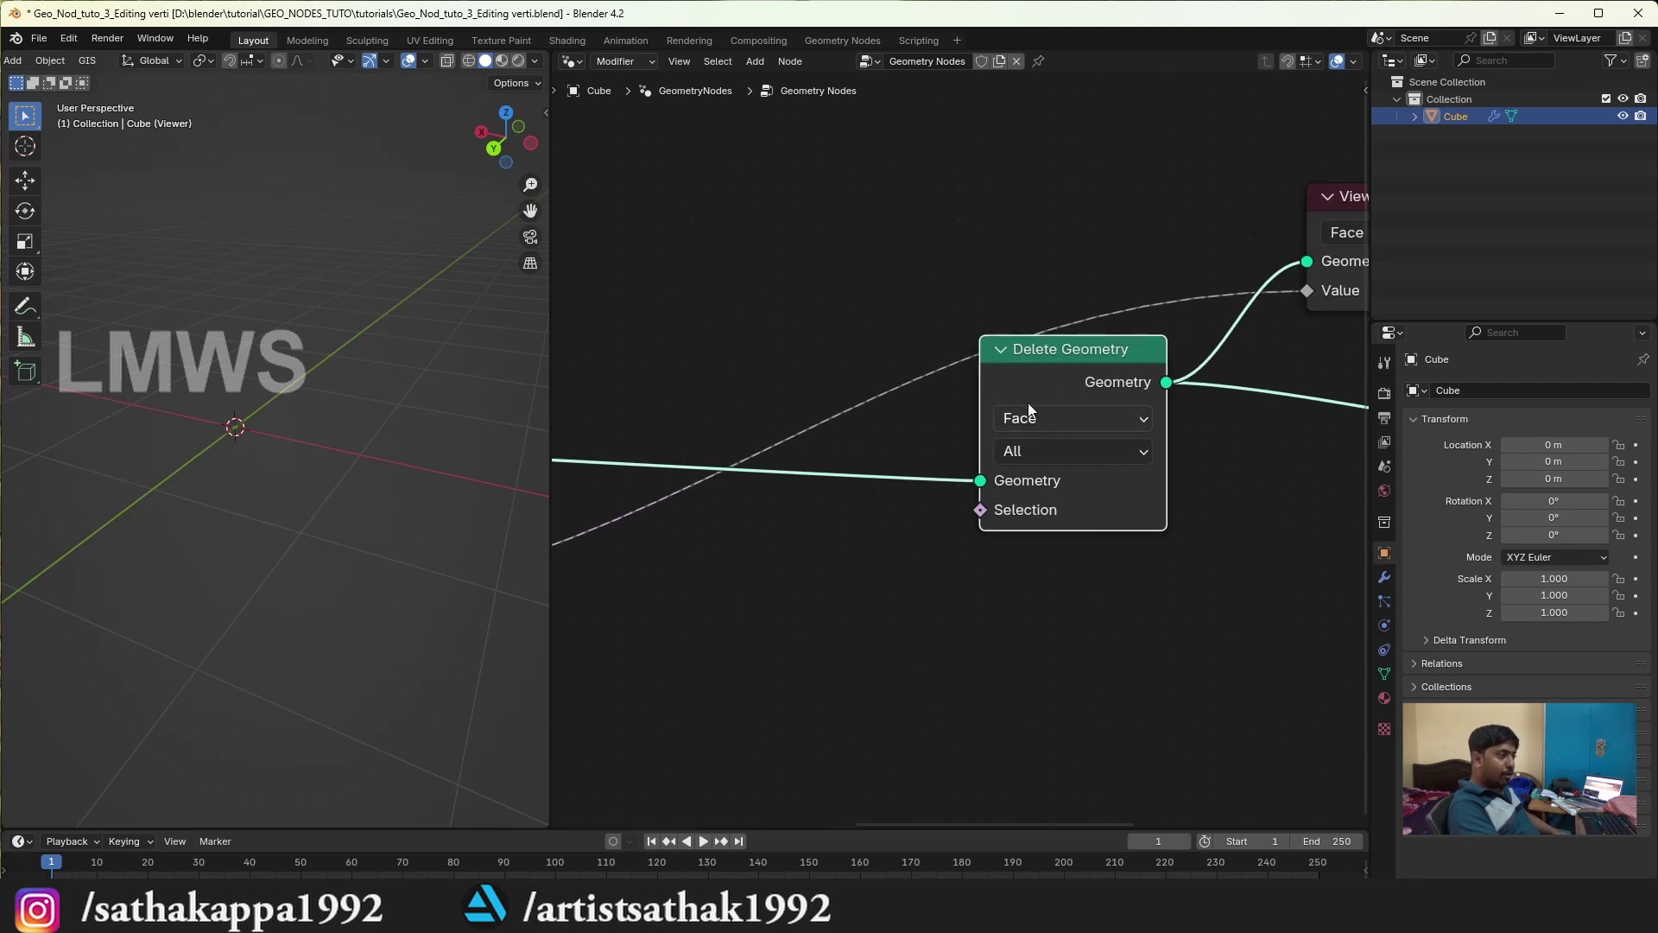
pyautogui.moveTo(1028, 410); pyautogui.dragTo(1006, 423)
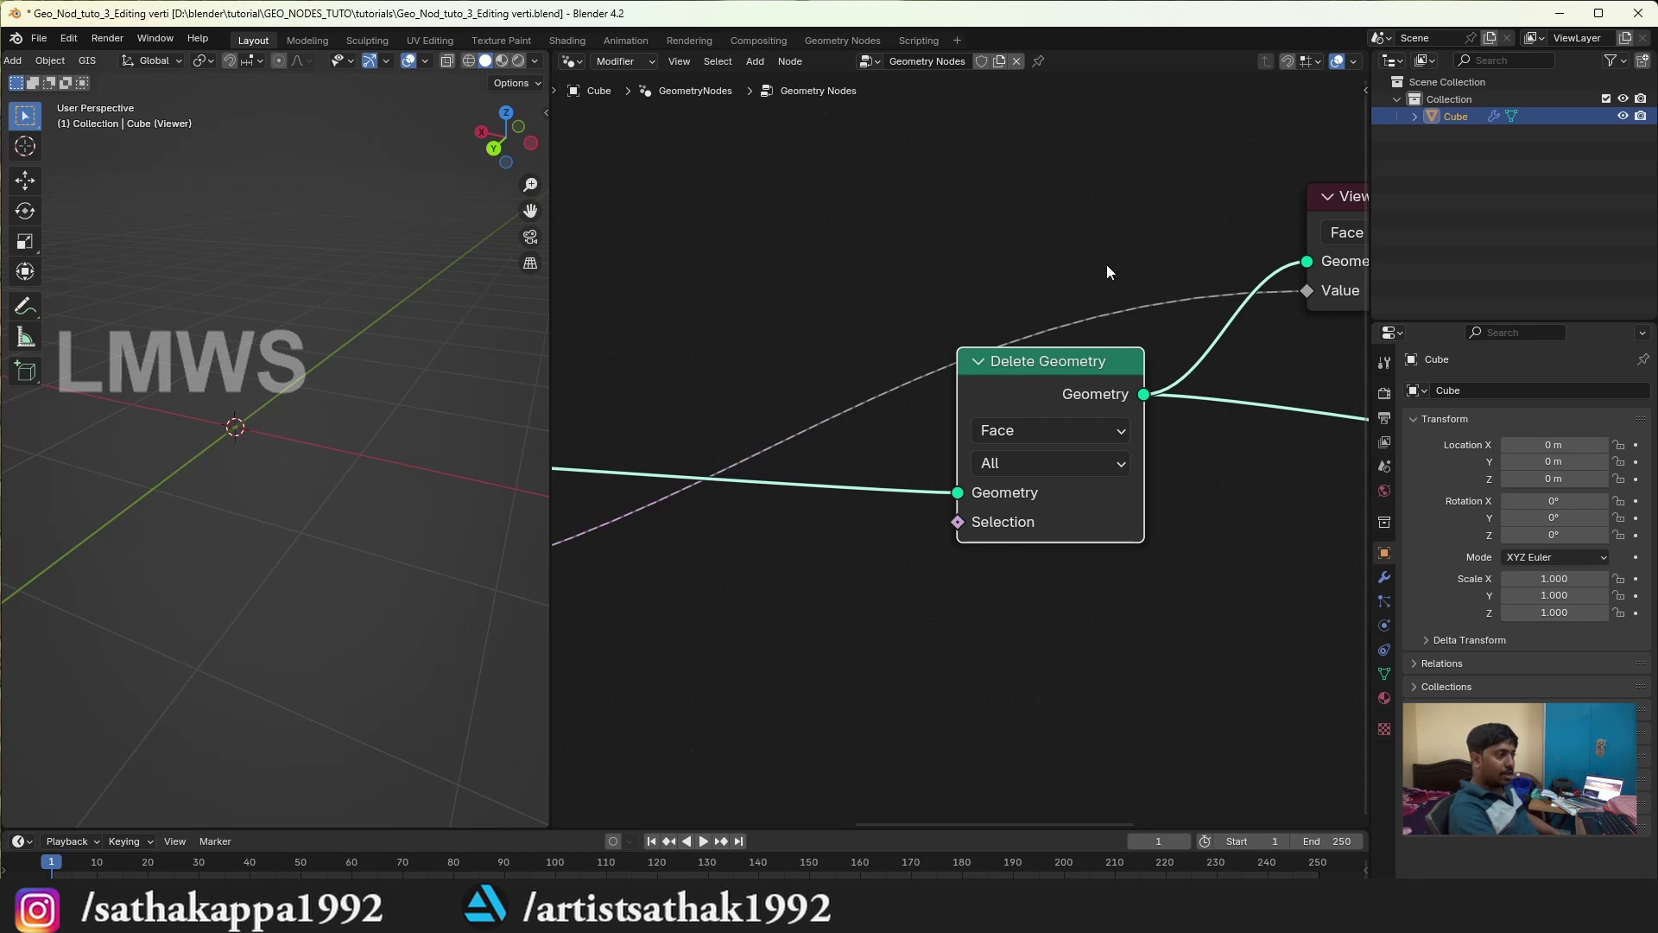
pyautogui.scroll(-3, 946, 425)
pyautogui.scroll(-2, 1038, 475)
# Step: Connect the Equal Result to Delete Geometry's Selection, removing only face 2, and orbit to inspect
pyautogui.scroll(1, 805, 491)
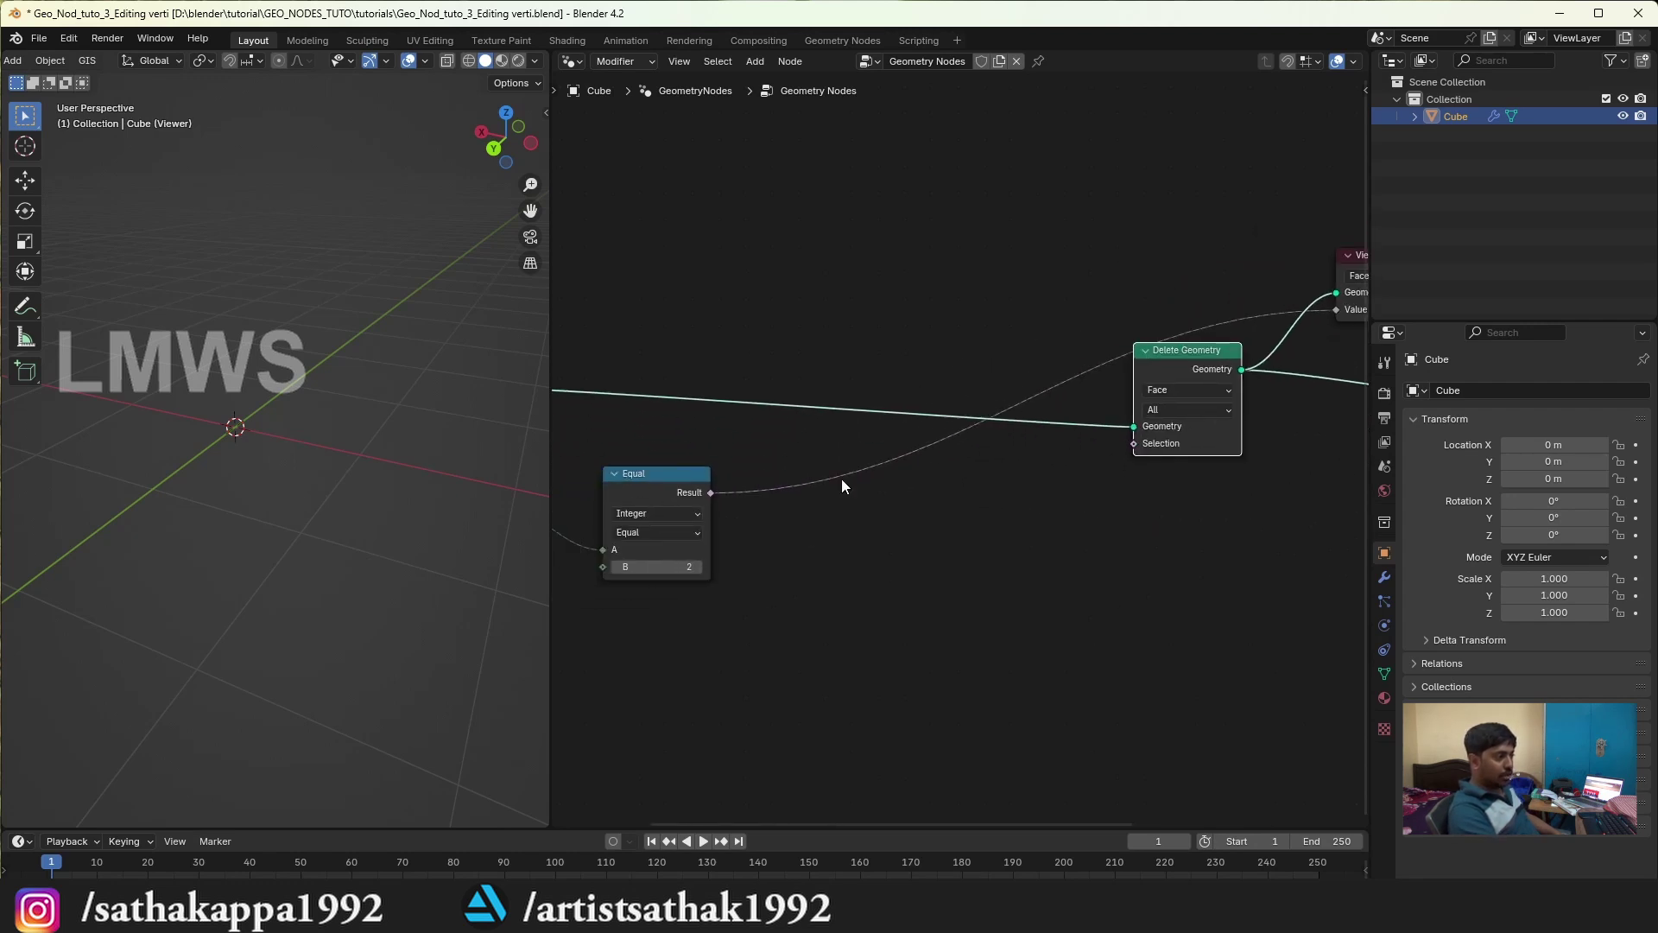
pyautogui.click(701, 493)
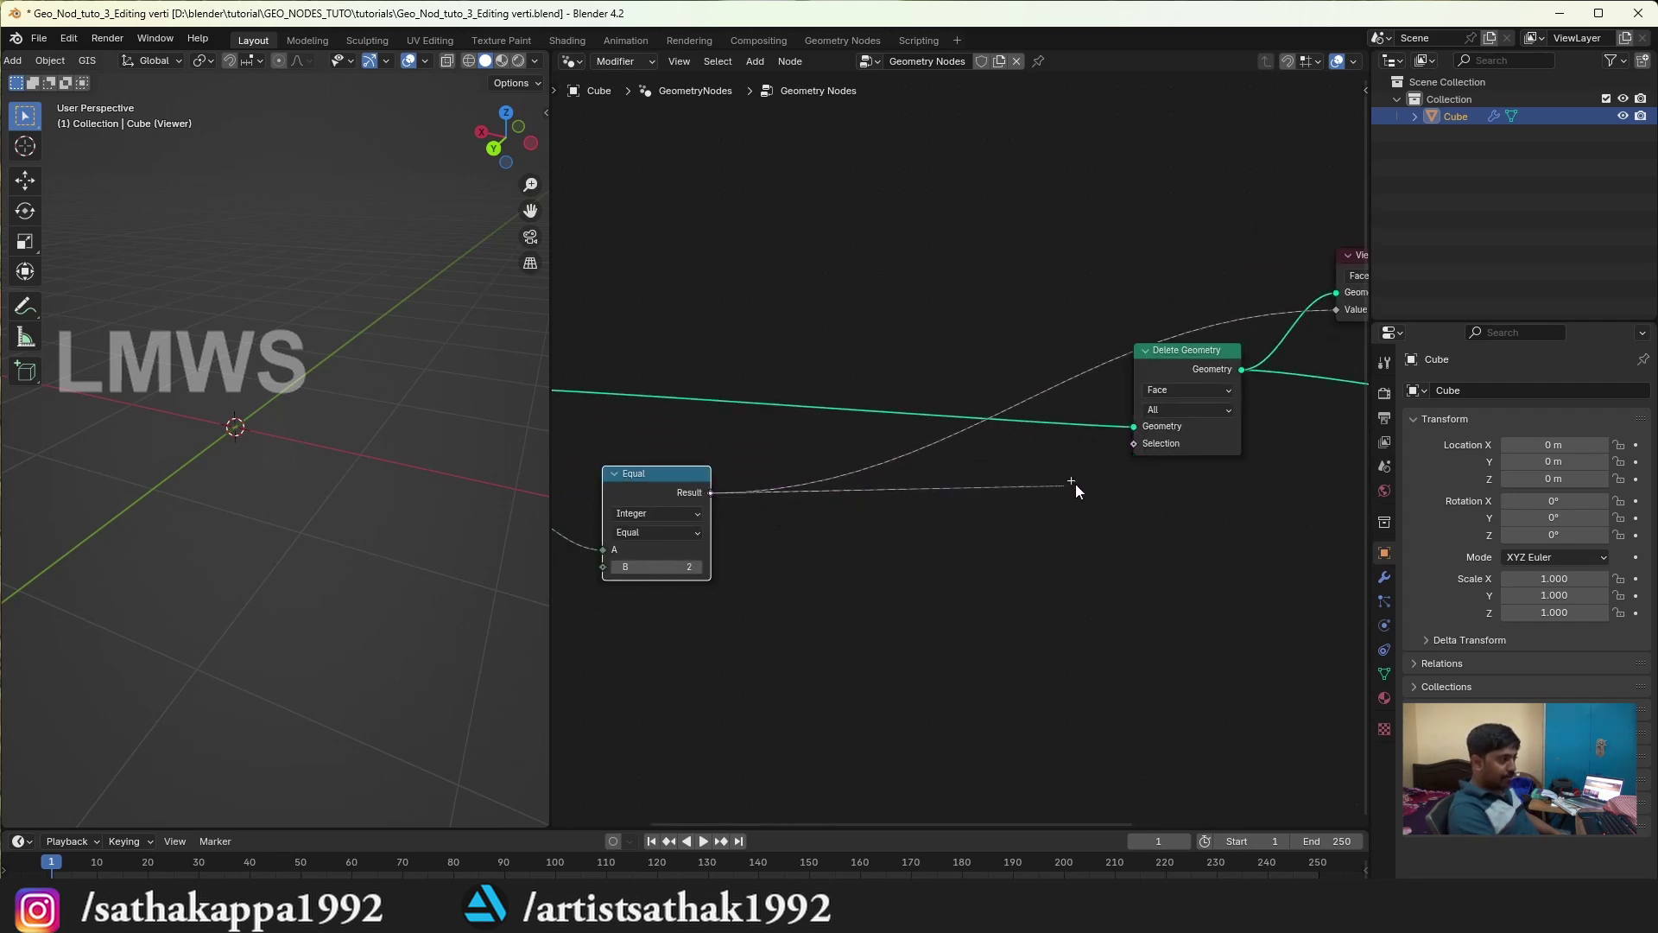
pyautogui.moveTo(1075, 483); pyautogui.dragTo(1138, 444)
pyautogui.moveTo(536, 444)
pyautogui.mouseDown(button='middle')
pyautogui.moveTo(422, 417)
pyautogui.moveTo(473, 462)
pyautogui.mouseUp(button='middle')
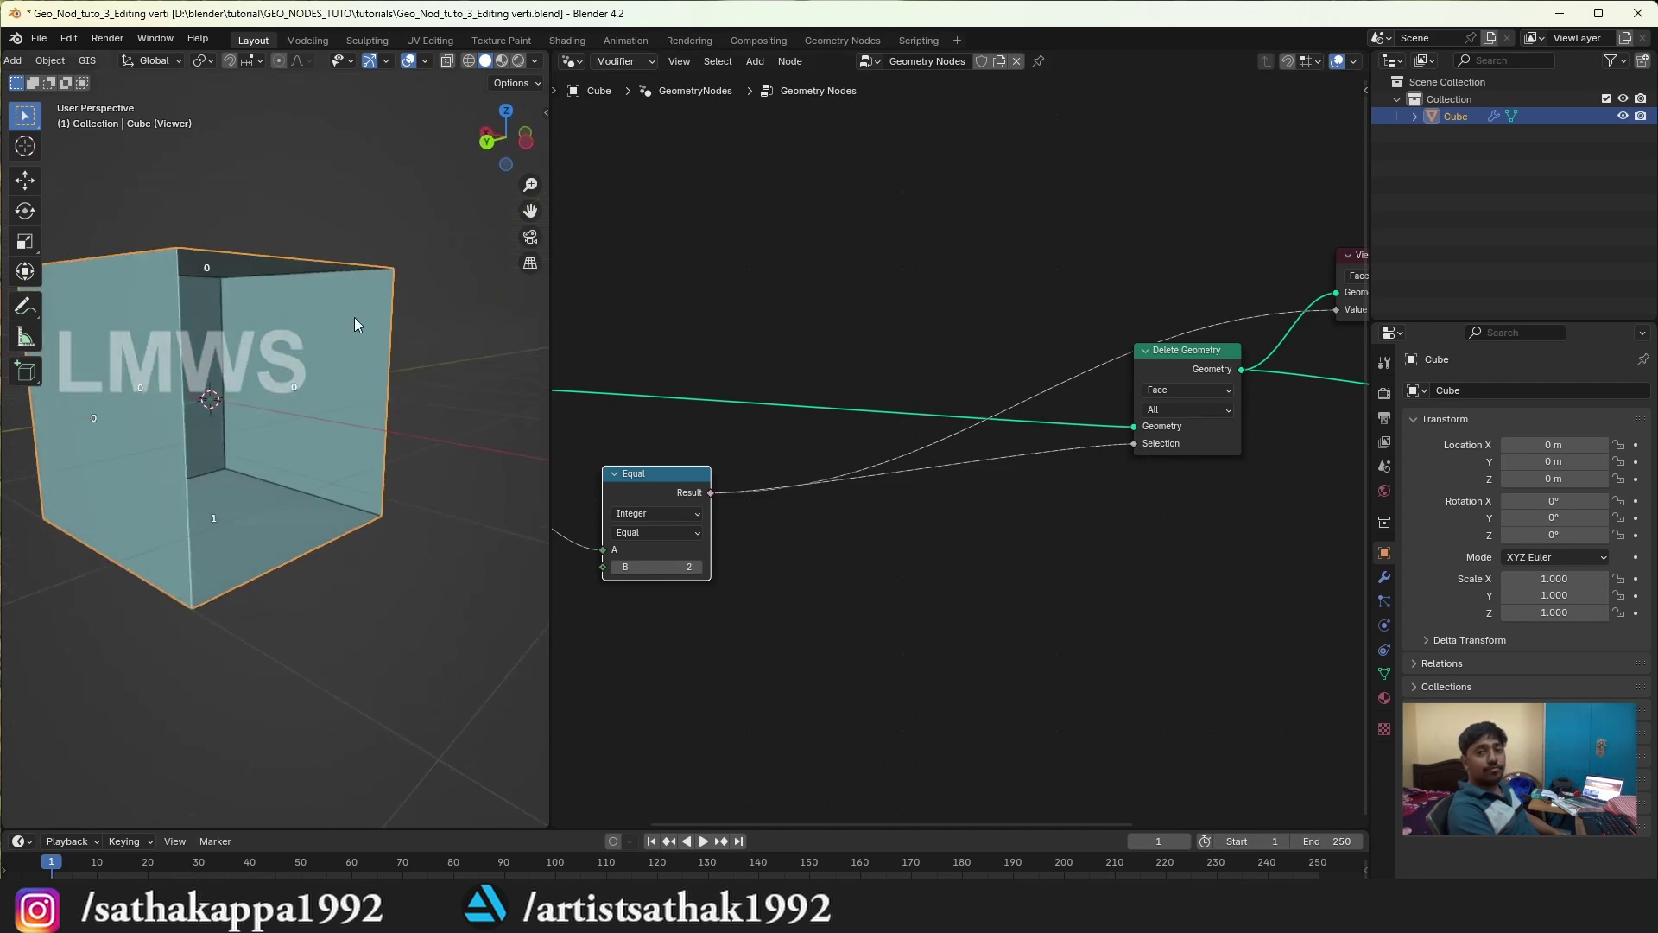
pyautogui.scroll(-2, 946, 445)
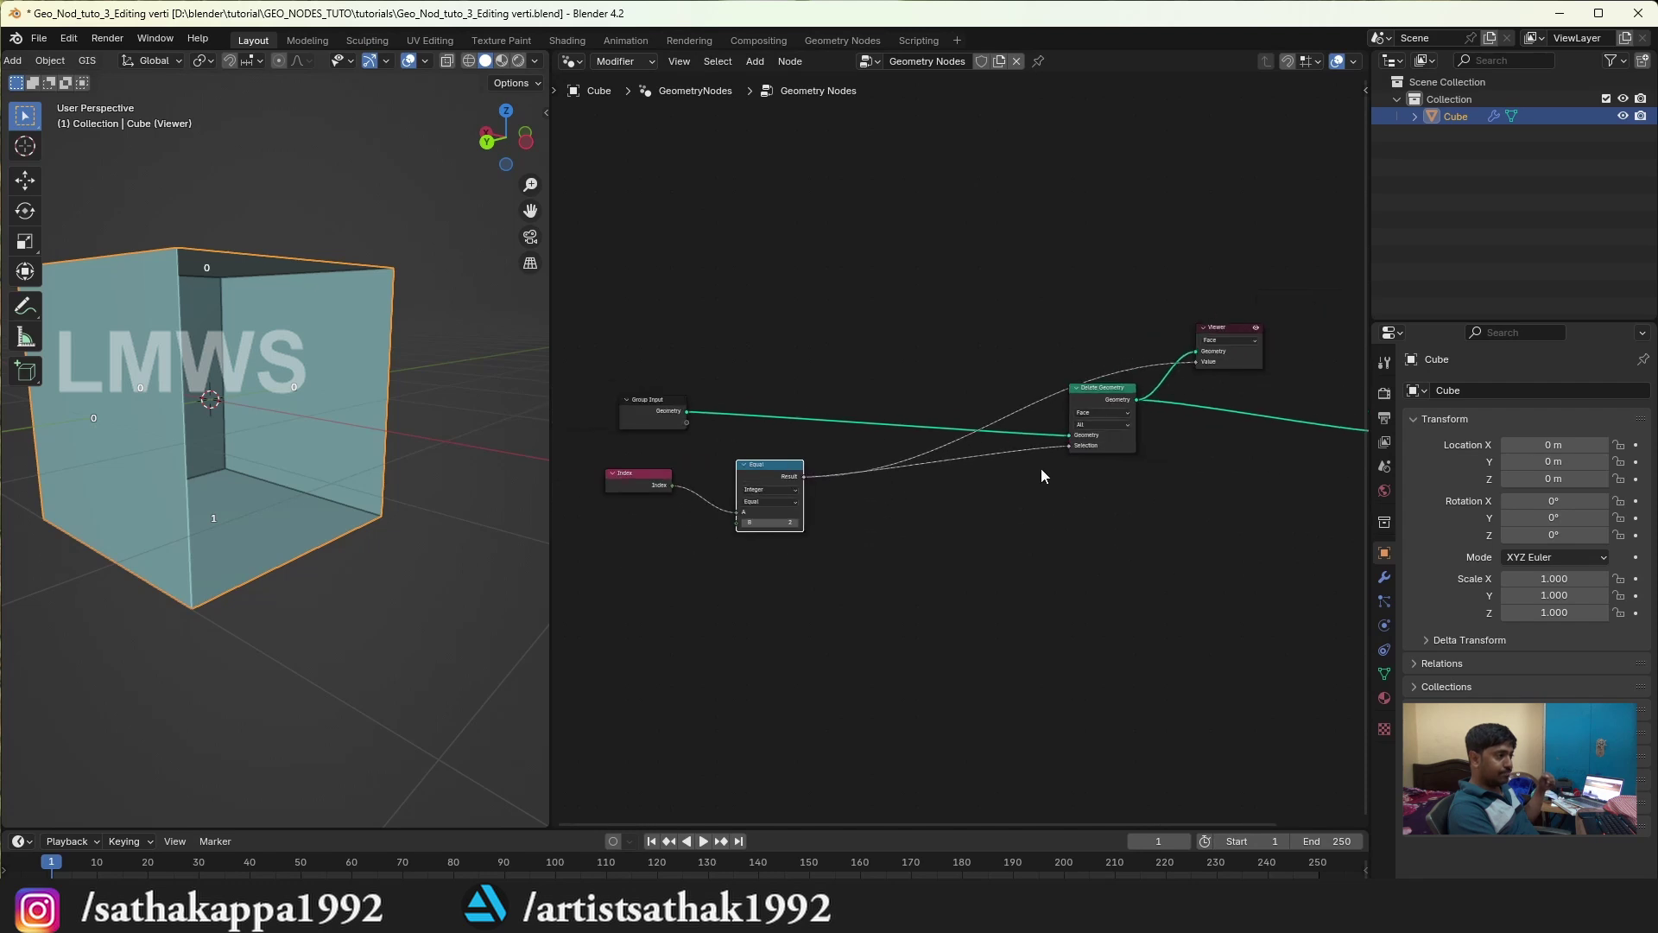
pyautogui.moveTo(946, 446); pyautogui.dragTo(853, 446, button='middle')
pyautogui.moveTo(268, 458)
pyautogui.mouseDown(button='middle')
pyautogui.moveTo(268, 537)
pyautogui.moveTo(251, 500)
pyautogui.mouseUp(button='middle')
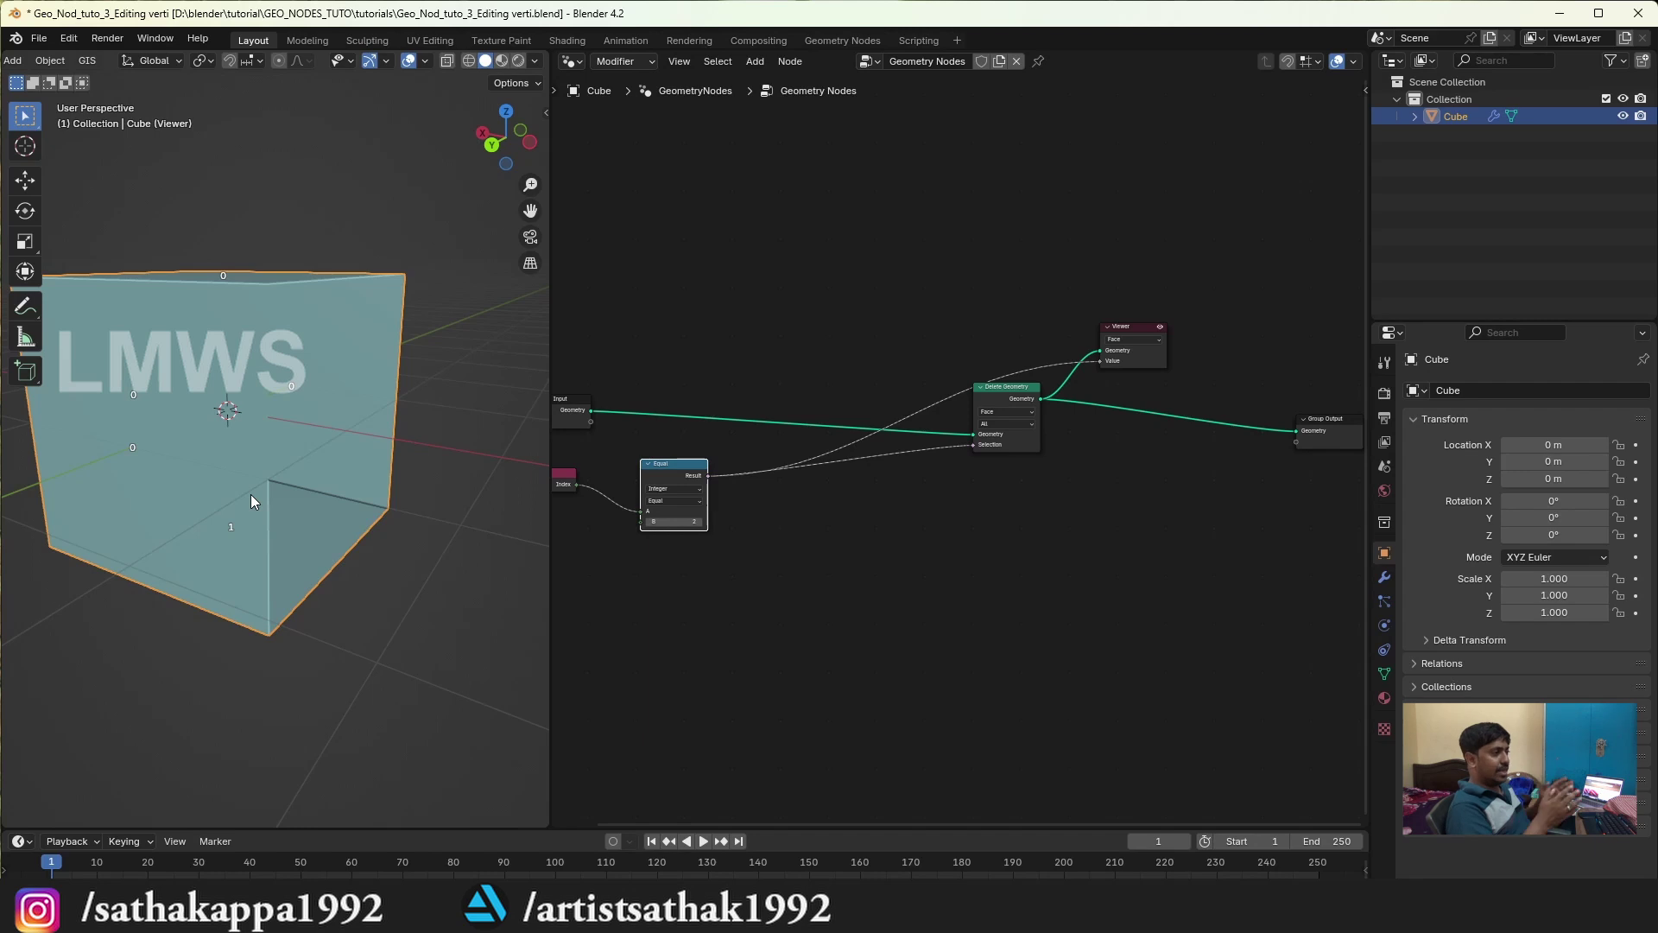
# Step: Add an Extrude Mesh node via the 'ex' search
pyautogui.hotkey('shift', 'a')
pyautogui.click(988, 198)
pyautogui.write('ex')
pyautogui.press('Return')
pyautogui.click(993, 194)
# Step: Wire Group Input Geometry into Extrude Mesh and its Mesh output to Group Output
pyautogui.moveTo(587, 405); pyautogui.dragTo(629, 518, button='middle')
pyautogui.moveTo(632, 520); pyautogui.dragTo(999, 353)
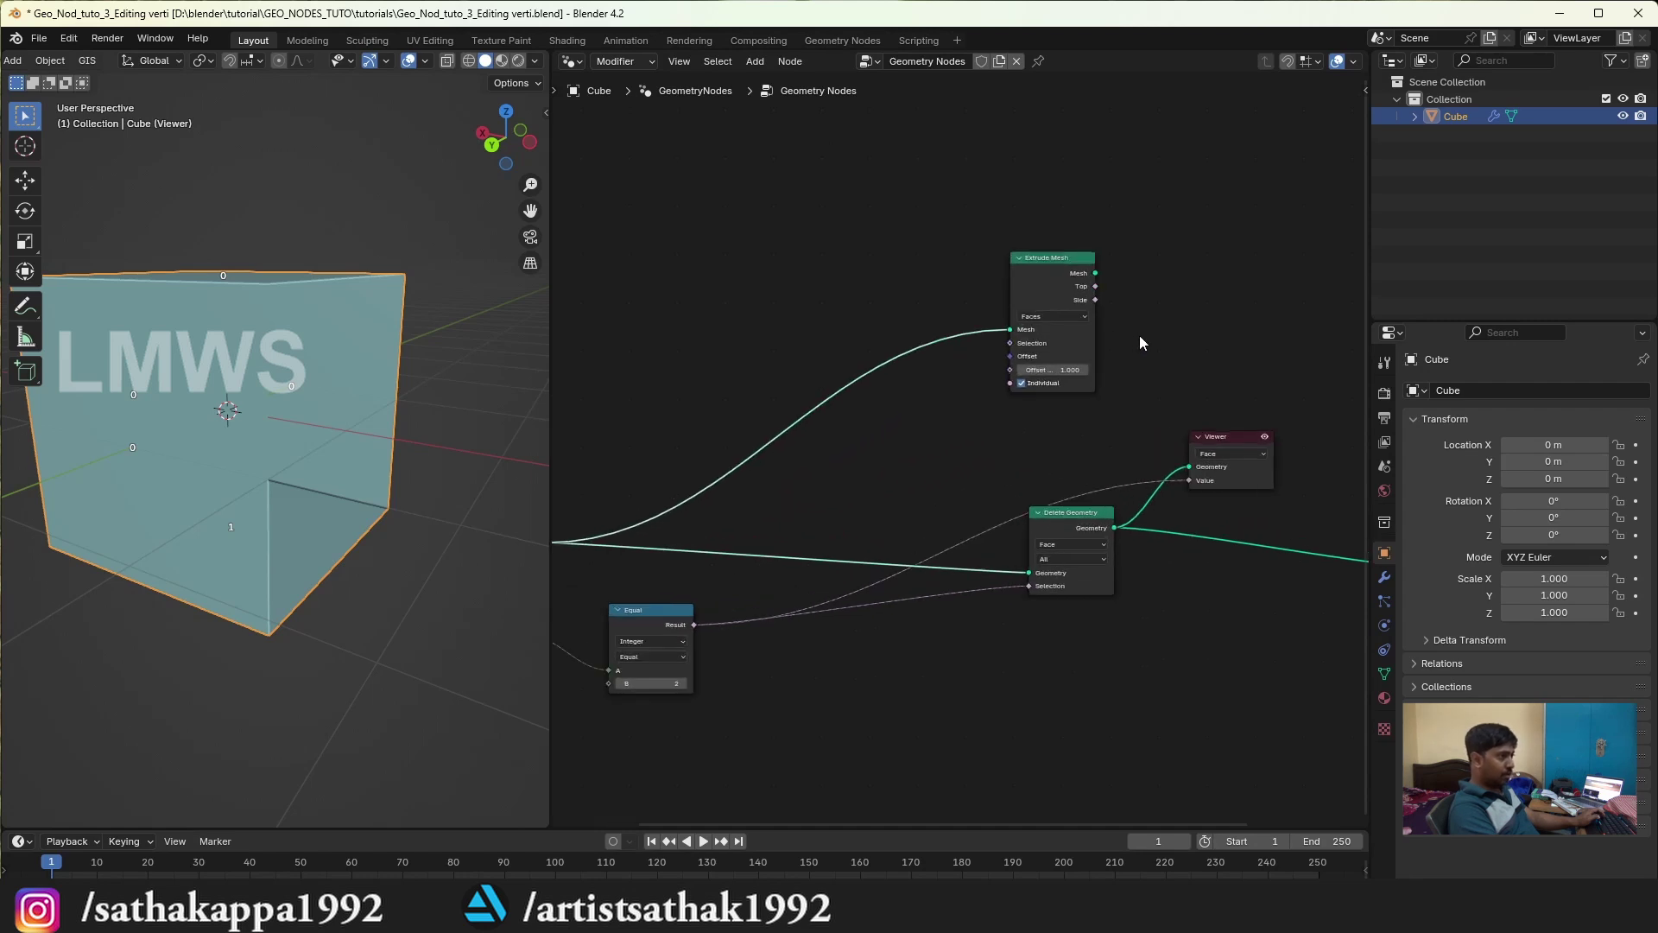
pyautogui.scroll(2, 1138, 335)
pyautogui.moveTo(1138, 335); pyautogui.dragTo(816, 327, button='middle')
pyautogui.moveTo(777, 231); pyautogui.dragTo(806, 263)
pyautogui.moveTo(851, 403); pyautogui.dragTo(1170, 585)
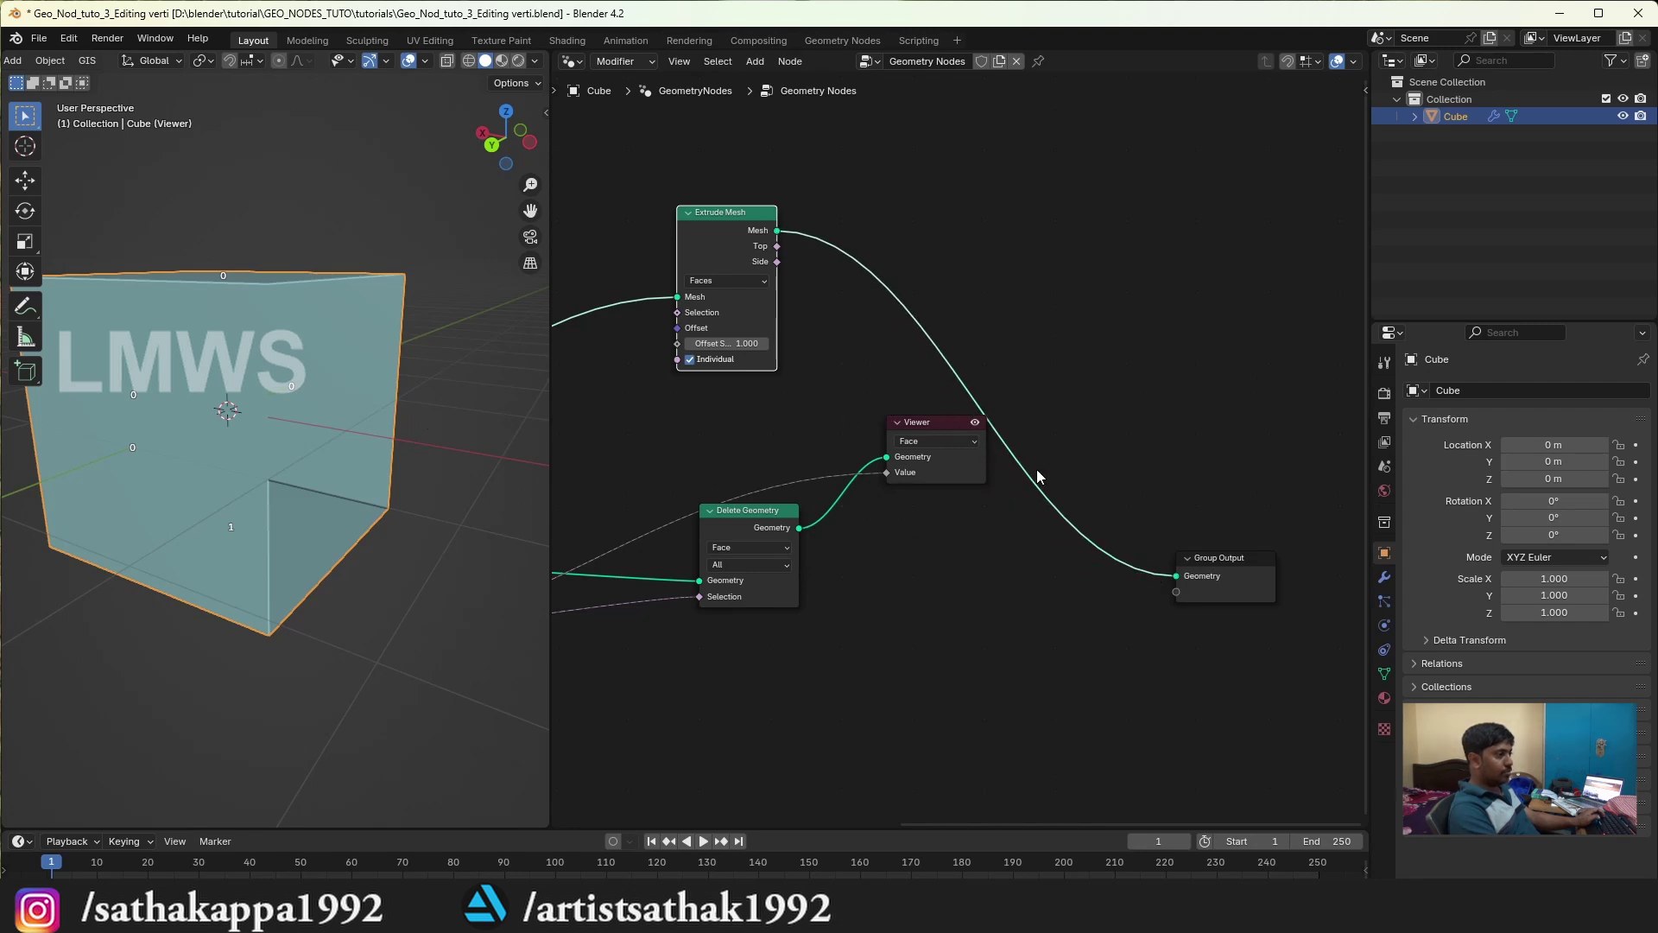
pyautogui.moveTo(1217, 570); pyautogui.dragTo(1217, 496)
# Step: Turn off the Viewer preview and orbit around the fully extruded cube
pyautogui.click(976, 424)
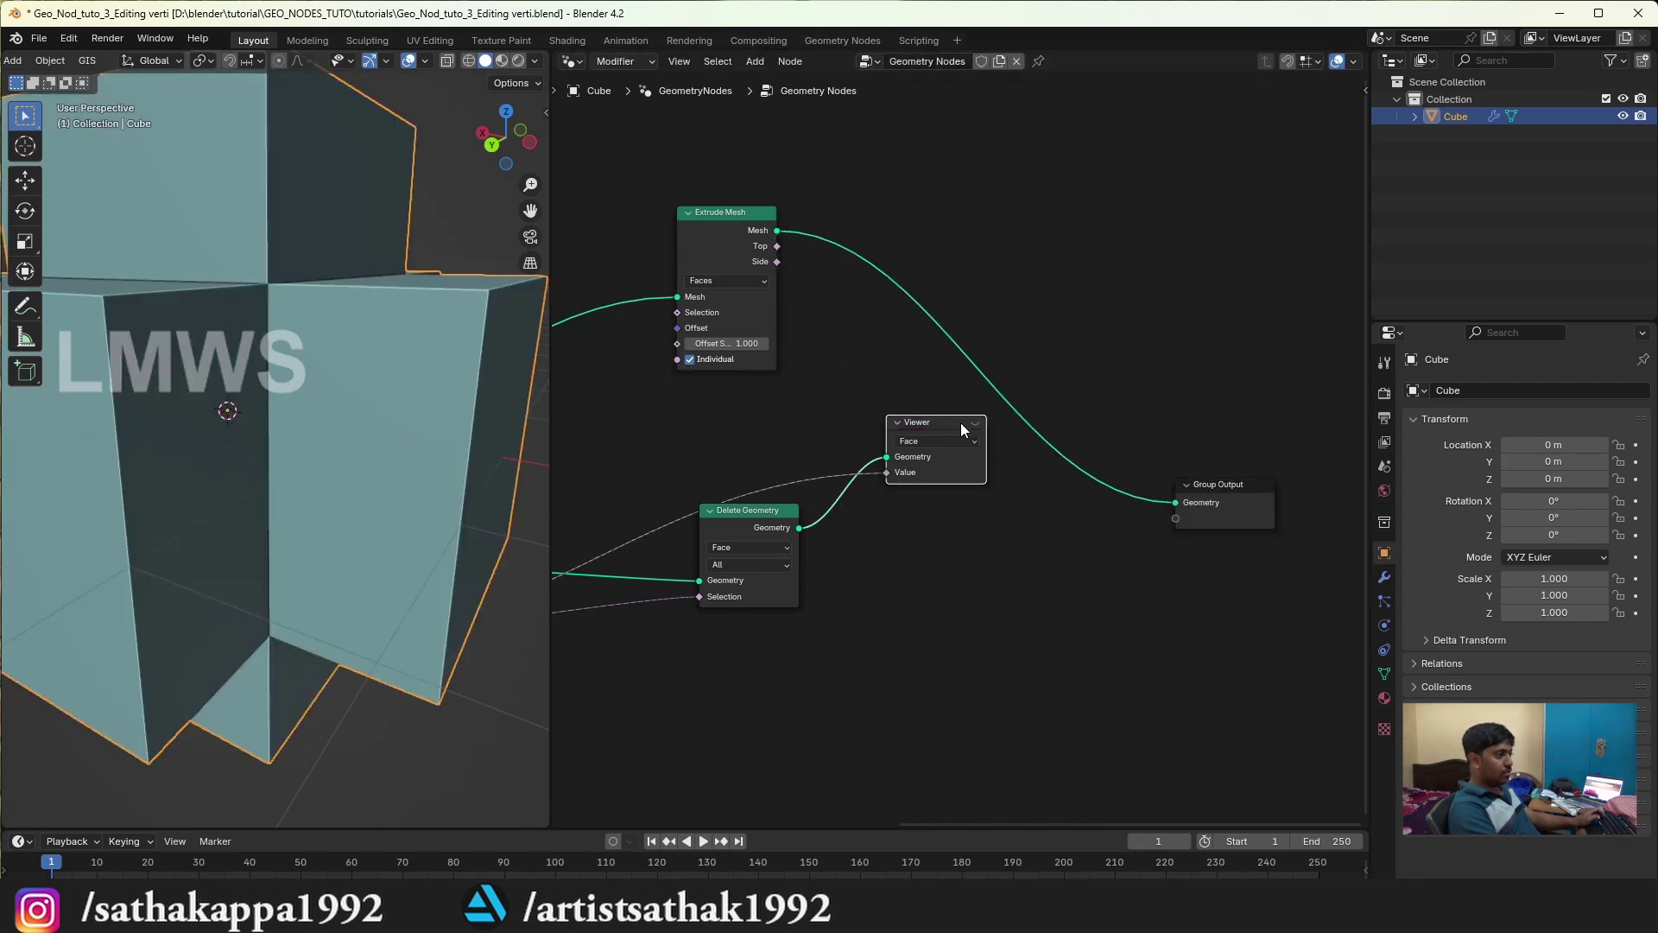
pyautogui.scroll(-2, 340, 343)
pyautogui.scroll(-3, 340, 343)
pyautogui.scroll(2, 777, 416)
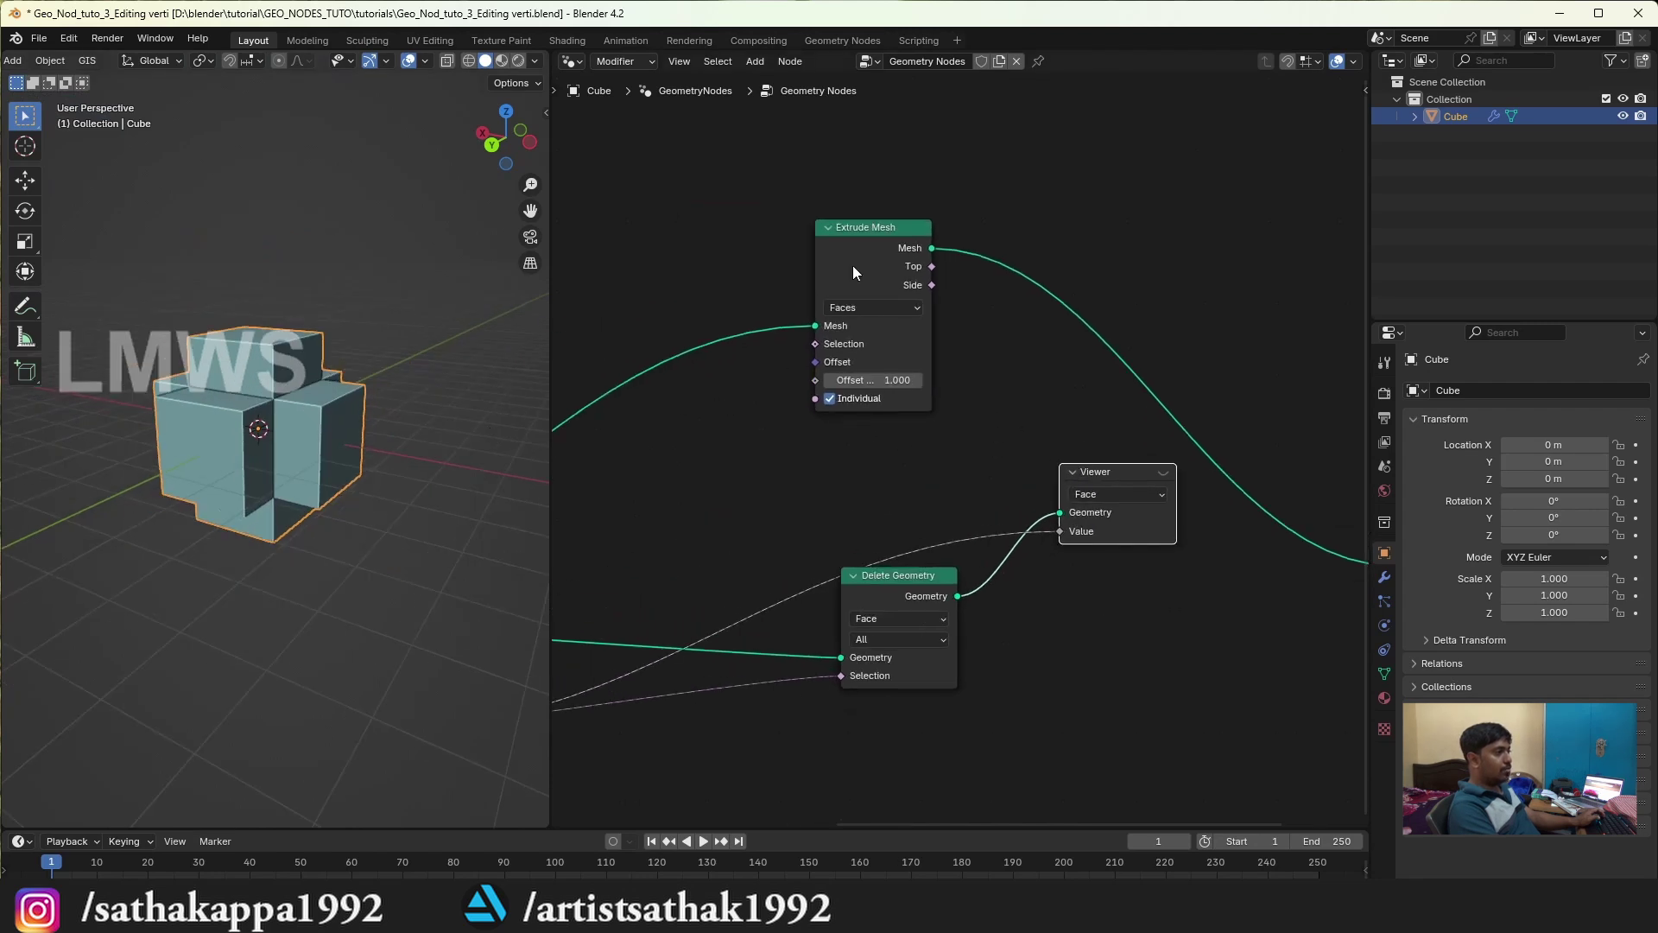
pyautogui.moveTo(852, 266); pyautogui.dragTo(900, 272)
pyautogui.moveTo(163, 447); pyautogui.dragTo(245, 494, button='middle')
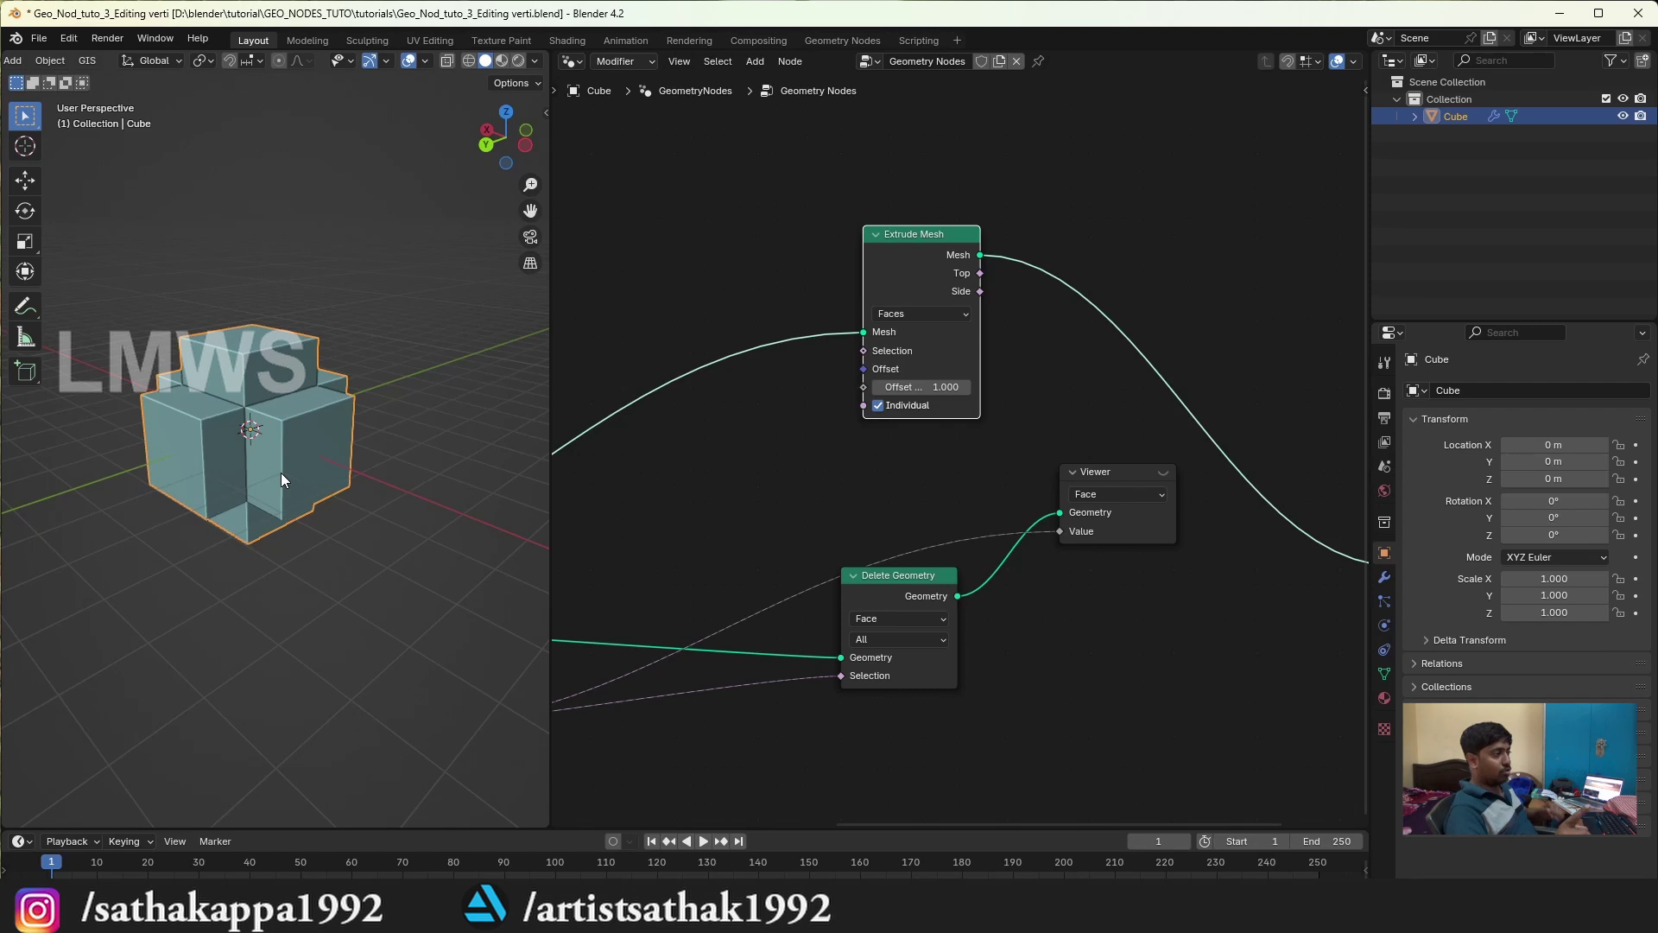
pyautogui.moveTo(242, 527)
pyautogui.mouseDown(button='middle')
pyautogui.moveTo(199, 527)
pyautogui.moveTo(263, 523)
pyautogui.moveTo(276, 438)
pyautogui.mouseUp(button='middle')
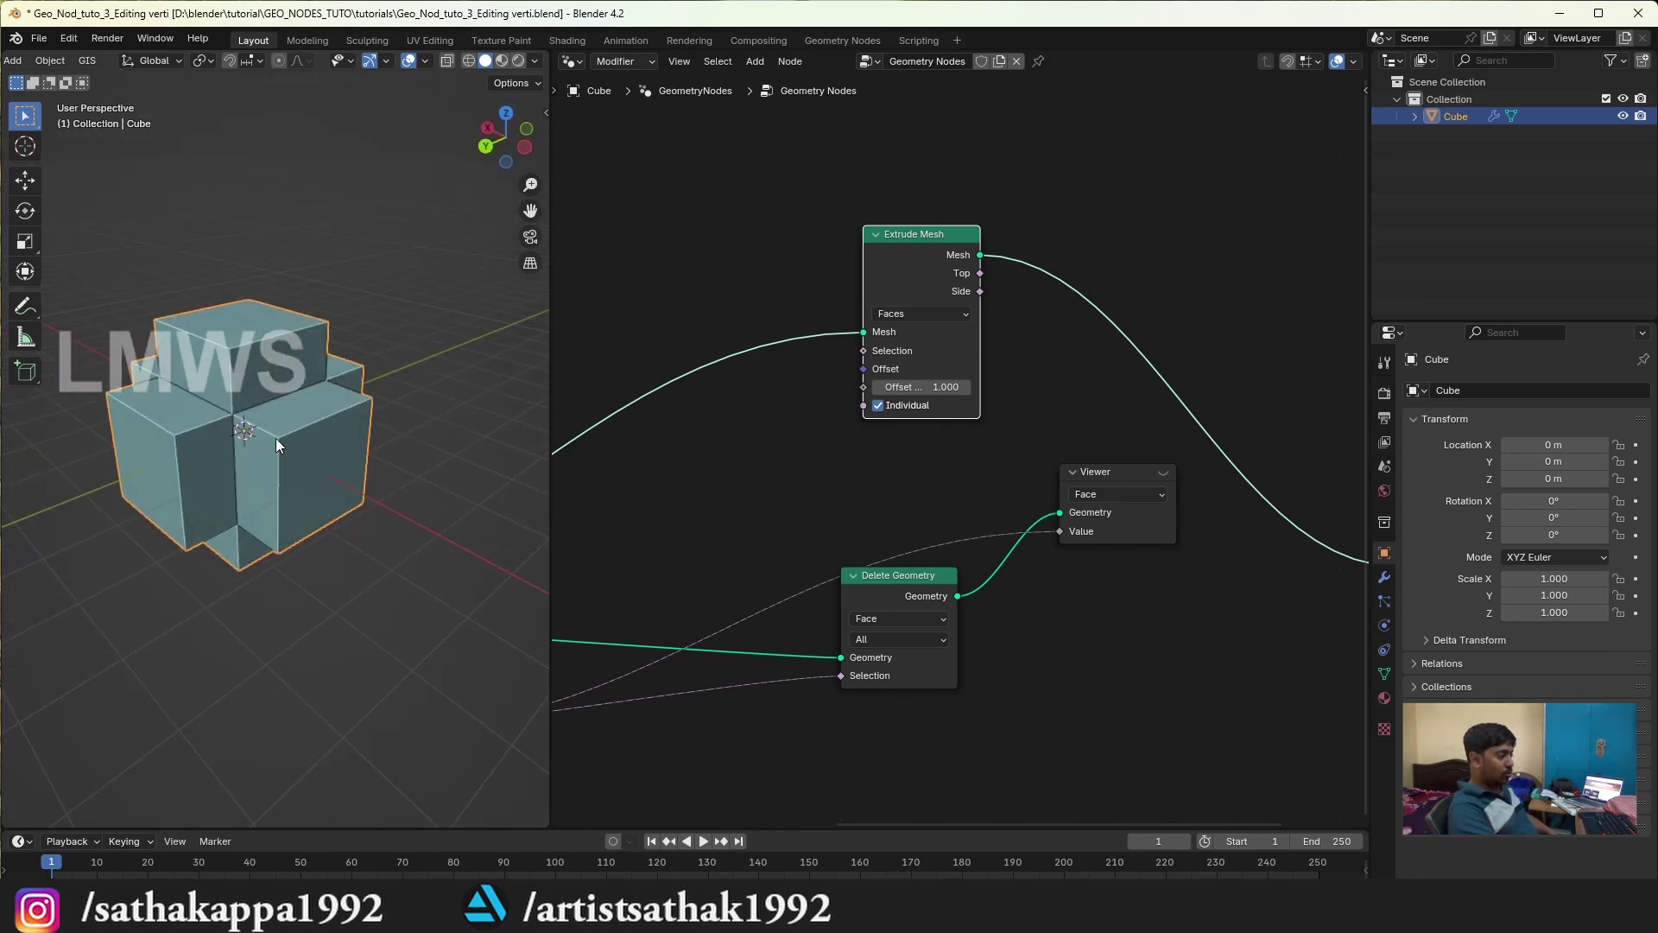
pyautogui.scroll(-2, 796, 539)
pyautogui.moveTo(796, 539)
pyautogui.mouseDown(button='middle')
pyautogui.moveTo(1026, 419)
pyautogui.moveTo(751, 555)
pyautogui.mouseUp(button='middle')
# Step: Link the Equal Result to Extrude Mesh's Selection and set Offset Scale to 3.400
pyautogui.scroll(1, 869, 527)
pyautogui.scroll(1, 868, 527)
pyautogui.scroll(1, 786, 587)
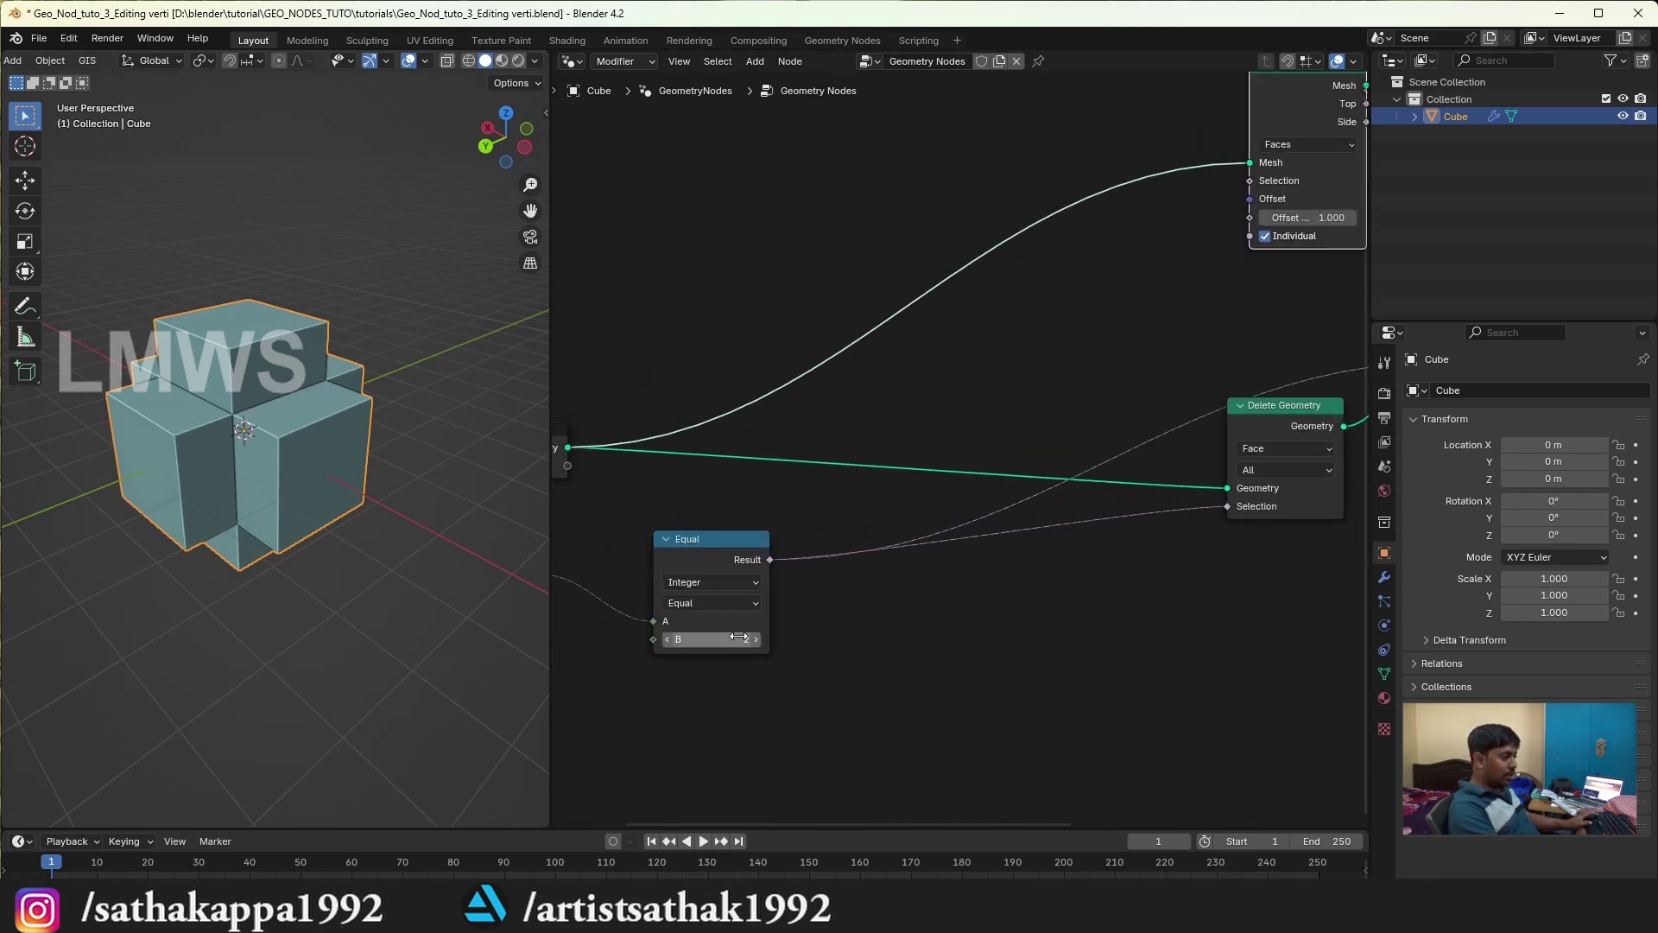
pyautogui.scroll(-2, 733, 468)
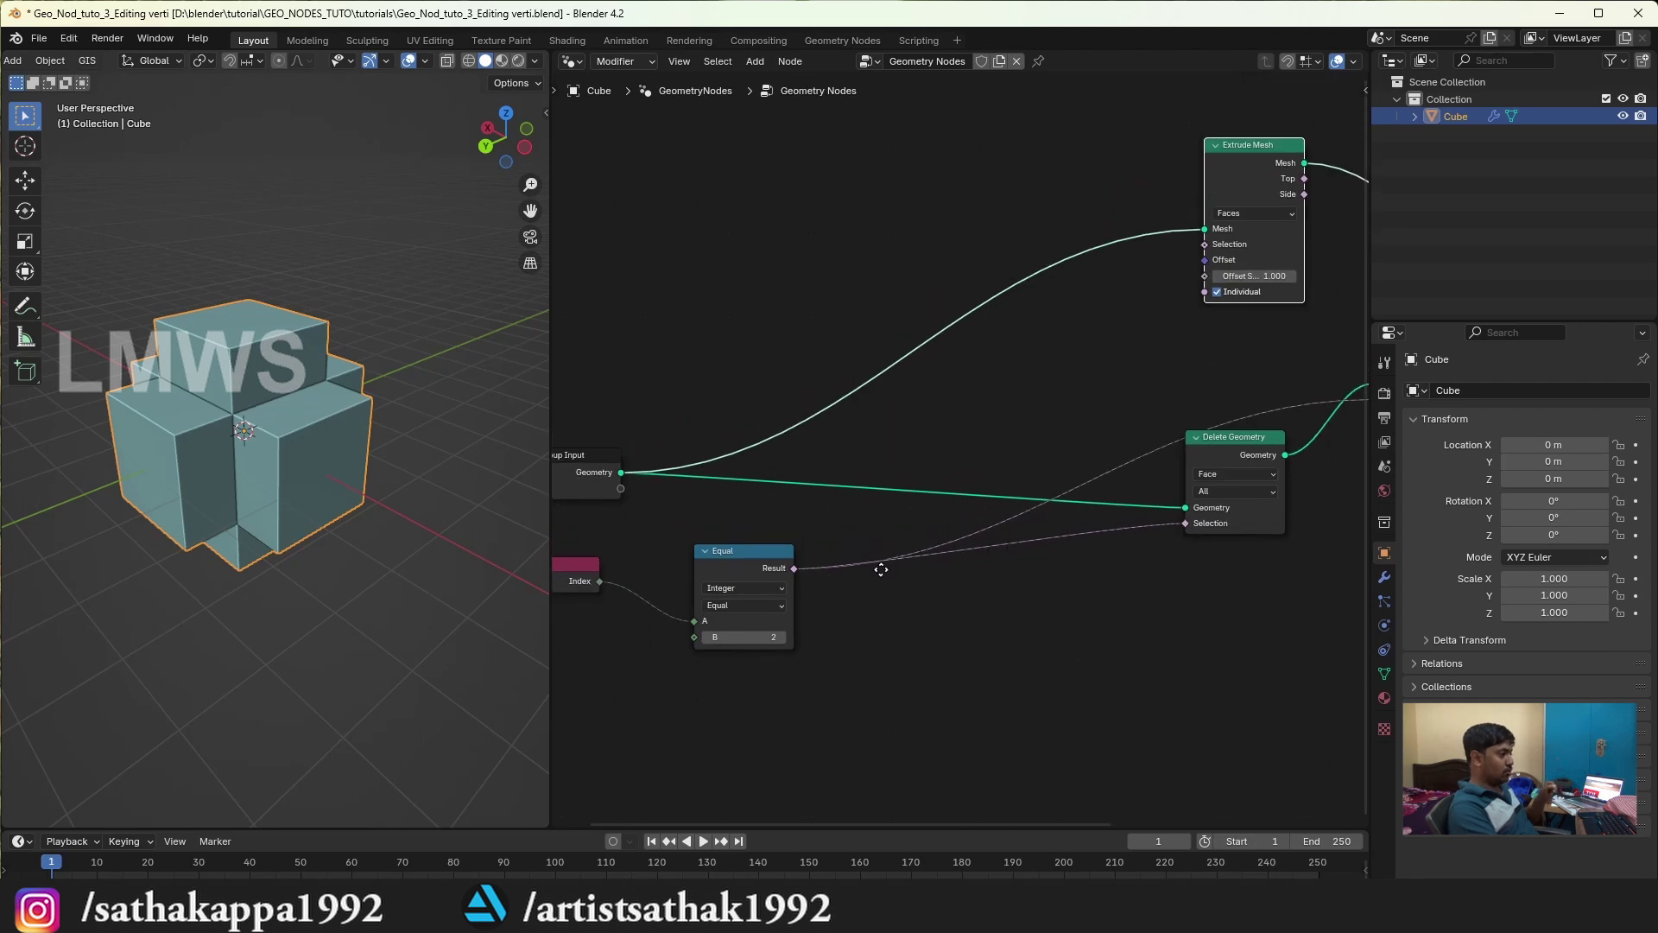
pyautogui.moveTo(786, 610); pyautogui.dragTo(1206, 287)
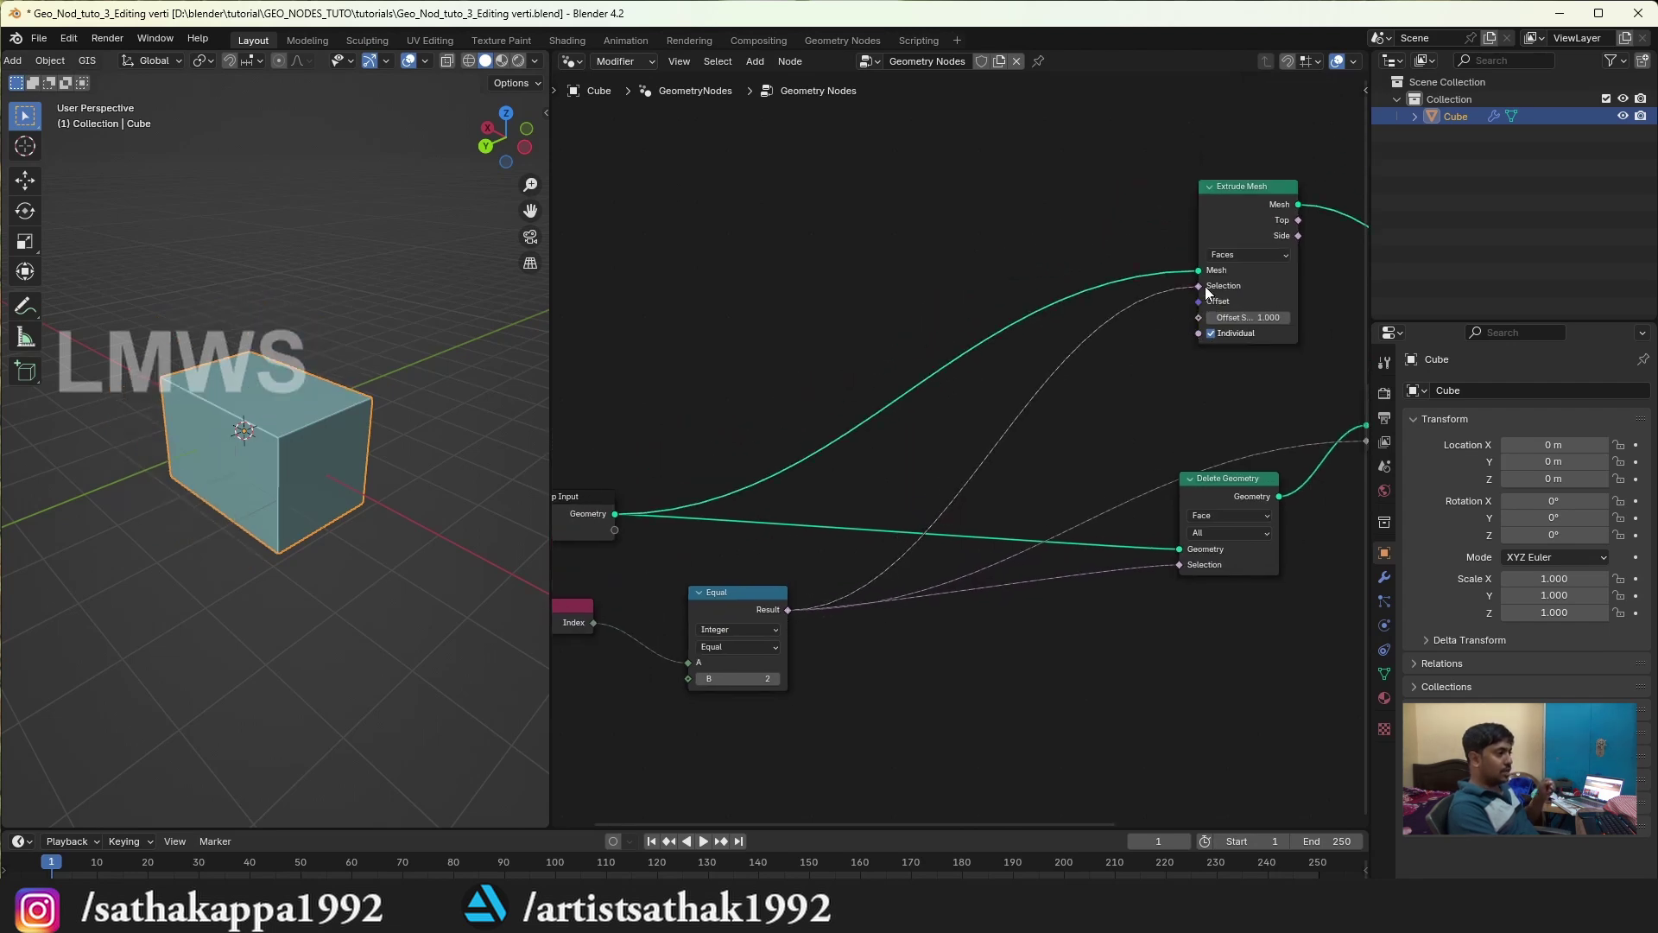
pyautogui.scroll(1, 1266, 361)
pyautogui.moveTo(1266, 361); pyautogui.dragTo(1069, 360, button='middle')
pyautogui.moveTo(1079, 352); pyautogui.dragTo(1105, 353)
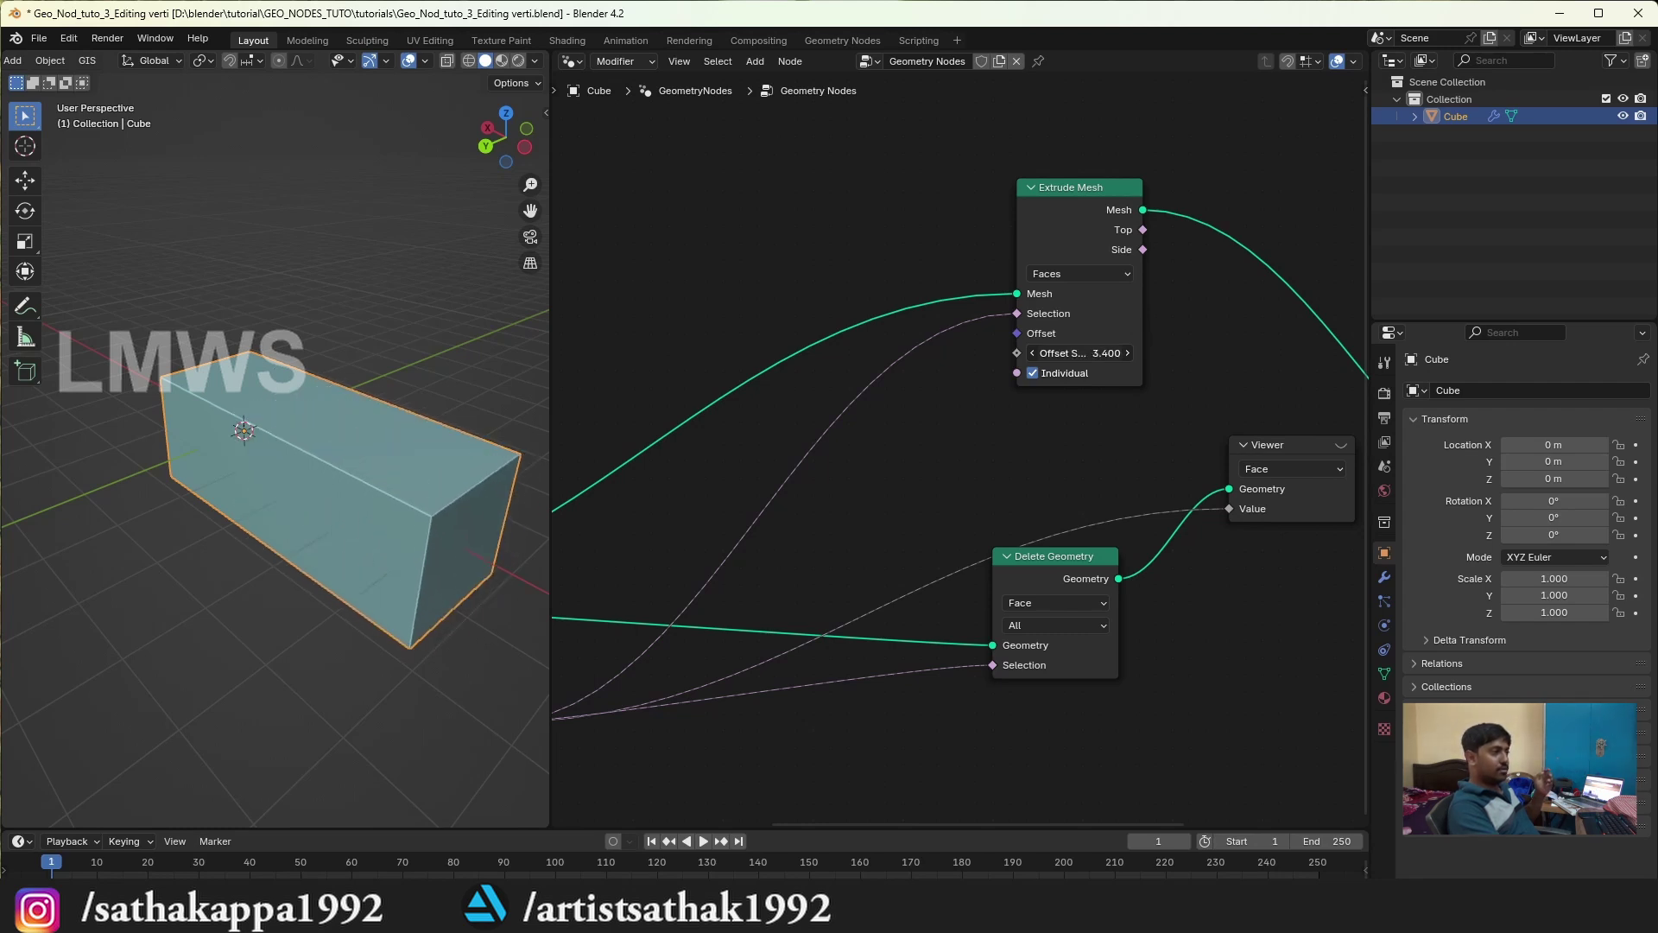